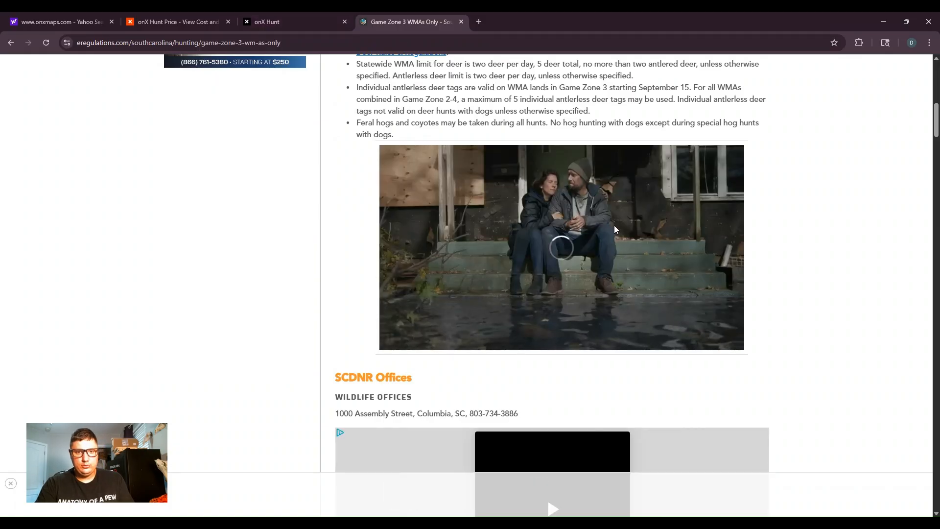
- Return from the Game Zone 3 WMAs Only page to the South Carolina DNR Hunting page
{"action": "scroll", "coordinate": [658, 284], "scroll_direction": "up", "scroll_amount": 5}
{"action": "scroll", "coordinate": [659, 284], "scroll_direction": "up", "scroll_amount": 5}
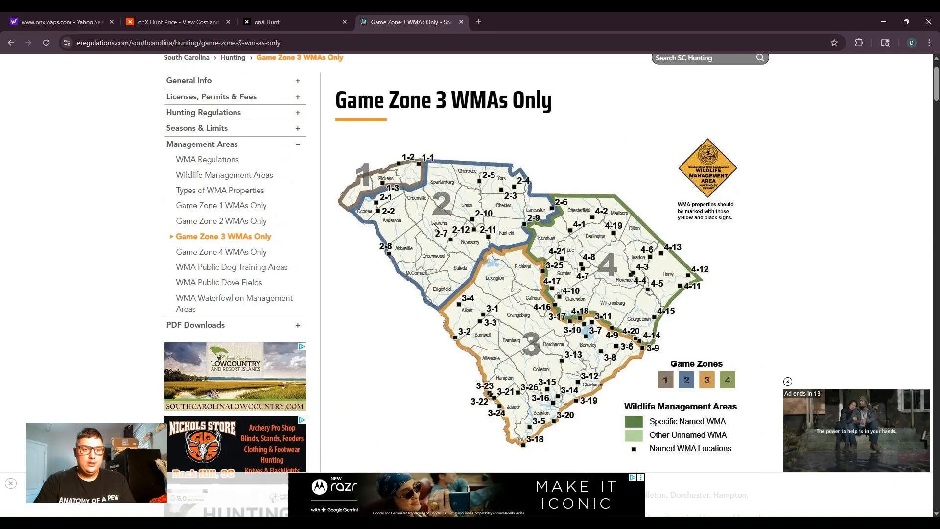
{"action": "scroll", "coordinate": [249, 189], "scroll_direction": "up", "scroll_amount": 1}
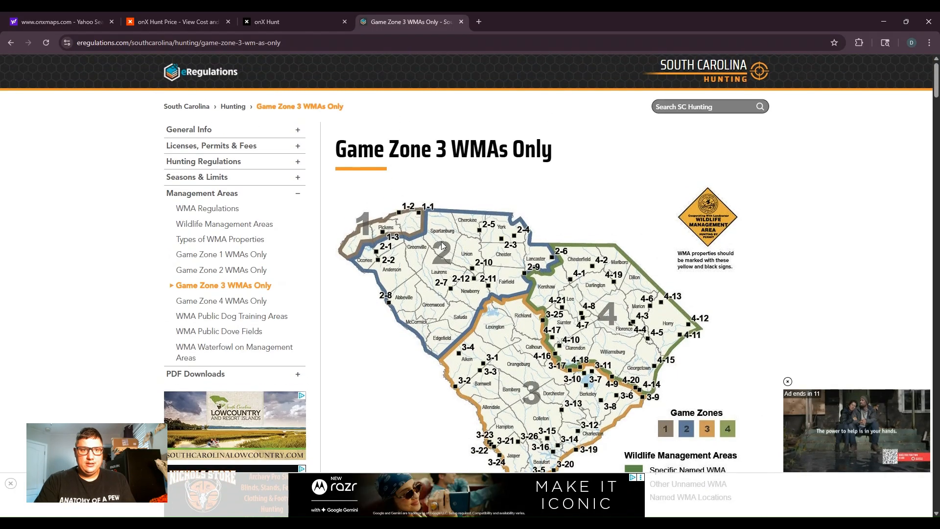
{"action": "left_click", "coordinate": [10, 43]}
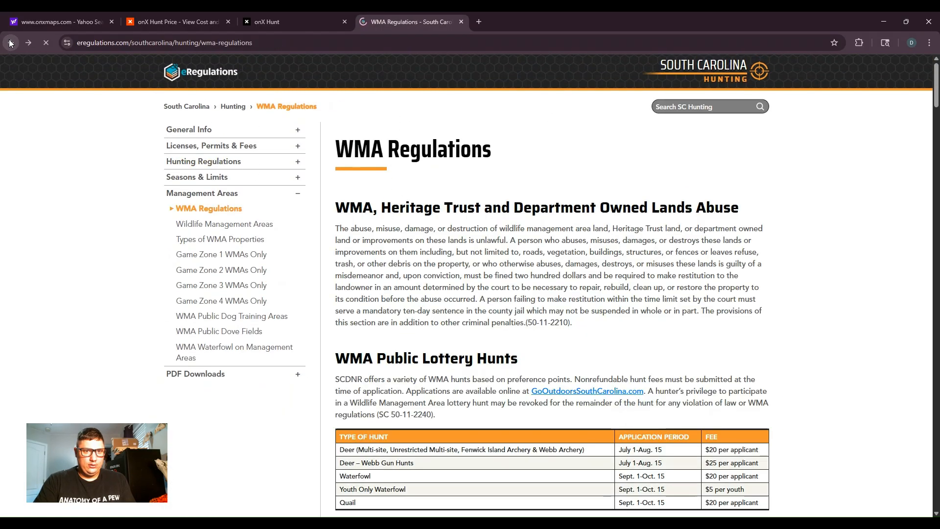
{"action": "left_click", "coordinate": [9, 43]}
{"action": "scroll", "coordinate": [592, 294], "scroll_direction": "up", "scroll_amount": 1}
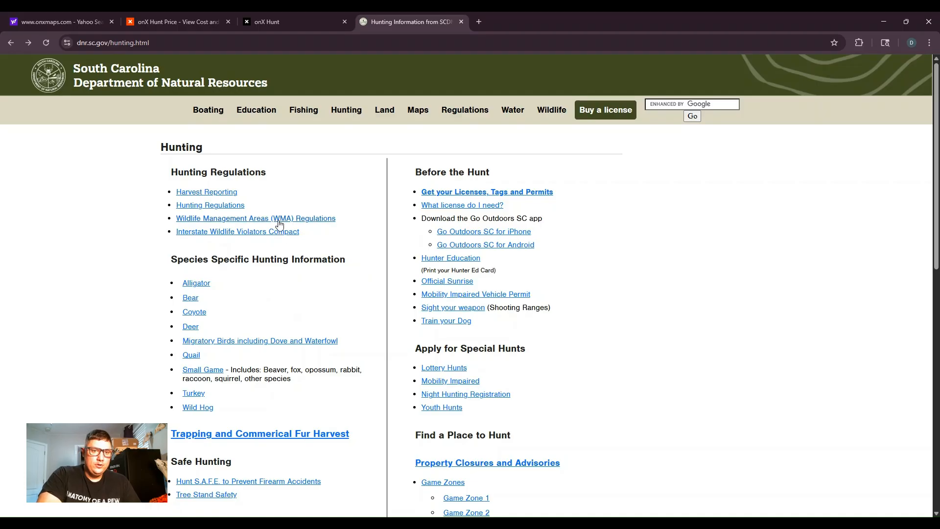
- Look over the Hunting page's regulation, species, special hunt and Find a Place to Hunt links
{"action": "scroll", "coordinate": [364, 325], "scroll_direction": "down", "scroll_amount": 4}
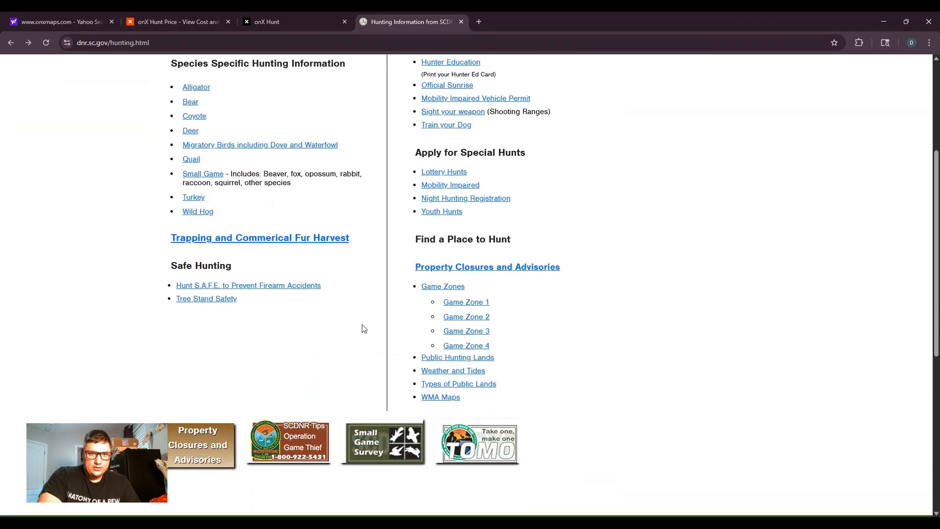
{"action": "scroll", "coordinate": [311, 312], "scroll_direction": "up", "scroll_amount": 4}
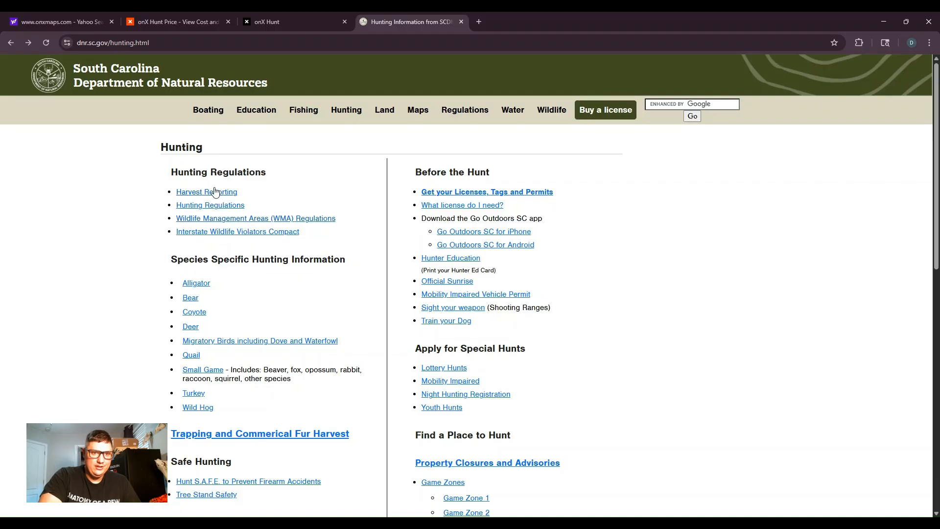
{"action": "scroll", "coordinate": [369, 292], "scroll_direction": "down", "scroll_amount": 2}
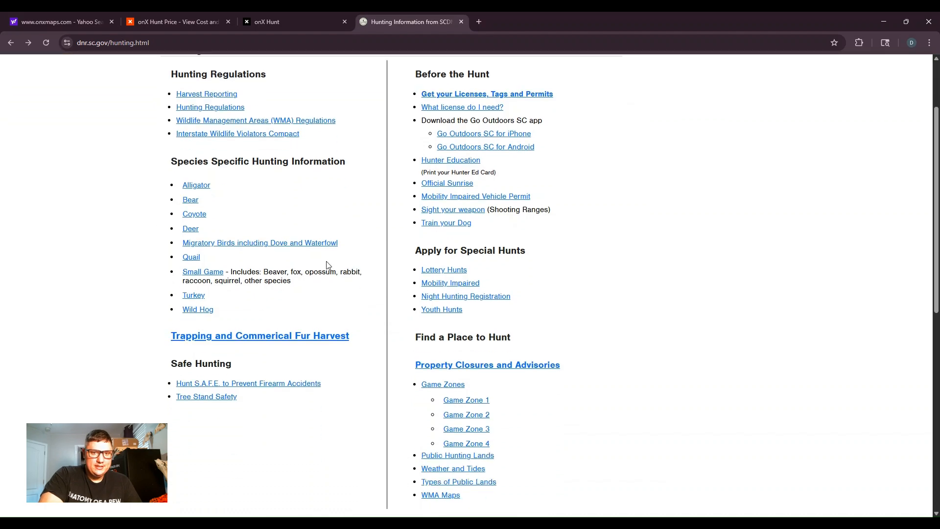
{"action": "scroll", "coordinate": [328, 292], "scroll_direction": "down", "scroll_amount": 1}
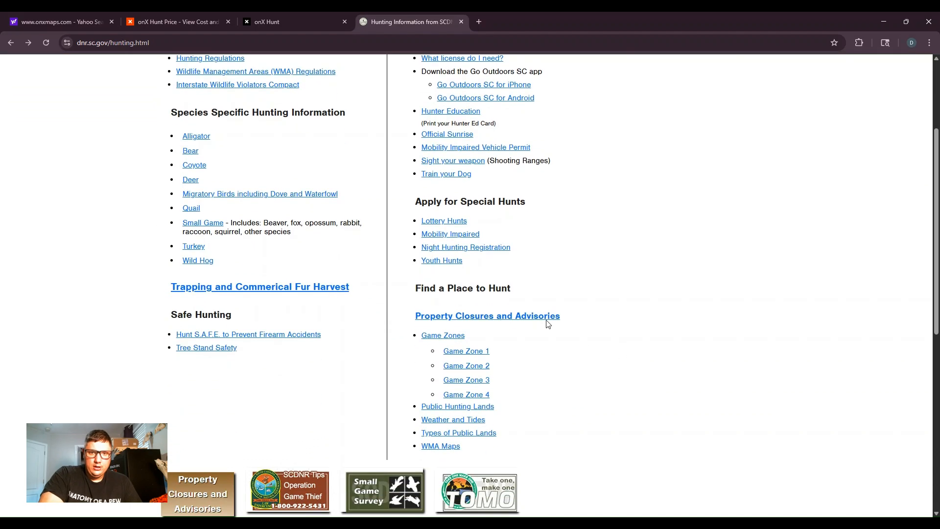
{"action": "scroll", "coordinate": [539, 309], "scroll_direction": "up", "scroll_amount": 2}
{"action": "scroll", "coordinate": [532, 313], "scroll_direction": "down", "scroll_amount": 2}
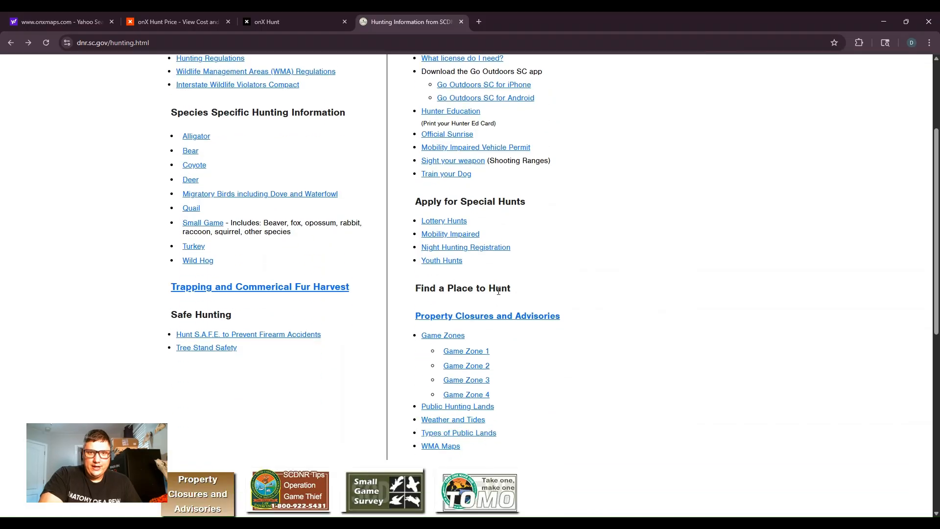
{"action": "scroll", "coordinate": [567, 301], "scroll_direction": "down", "scroll_amount": 1}
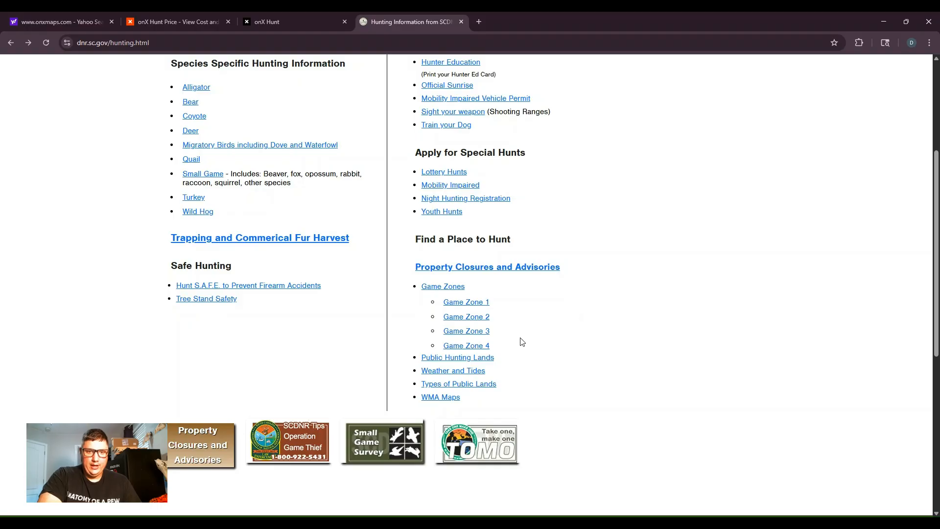
- Open the DNR Game Zone 3 page and examine its wildlife management area table, map IDs and zone map
{"action": "left_click", "coordinate": [489, 337]}
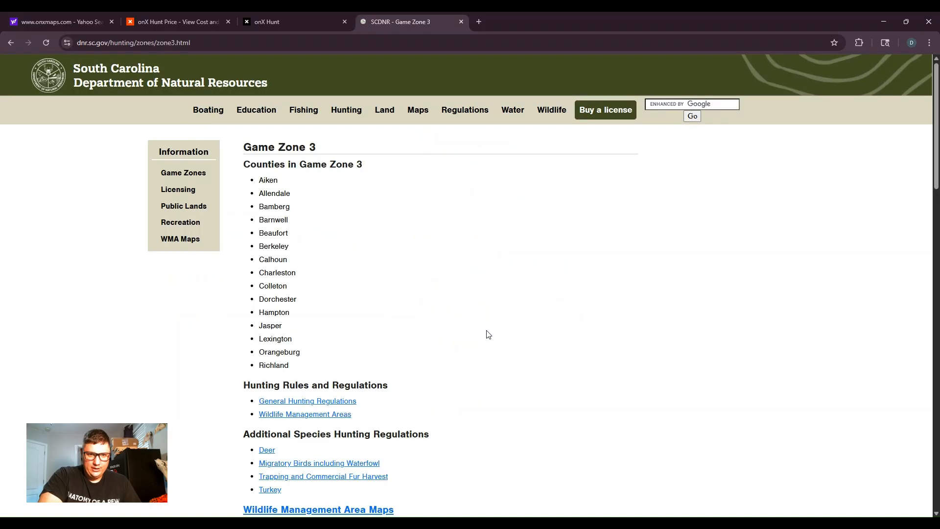
{"action": "scroll", "coordinate": [457, 290], "scroll_direction": "down", "scroll_amount": 8}
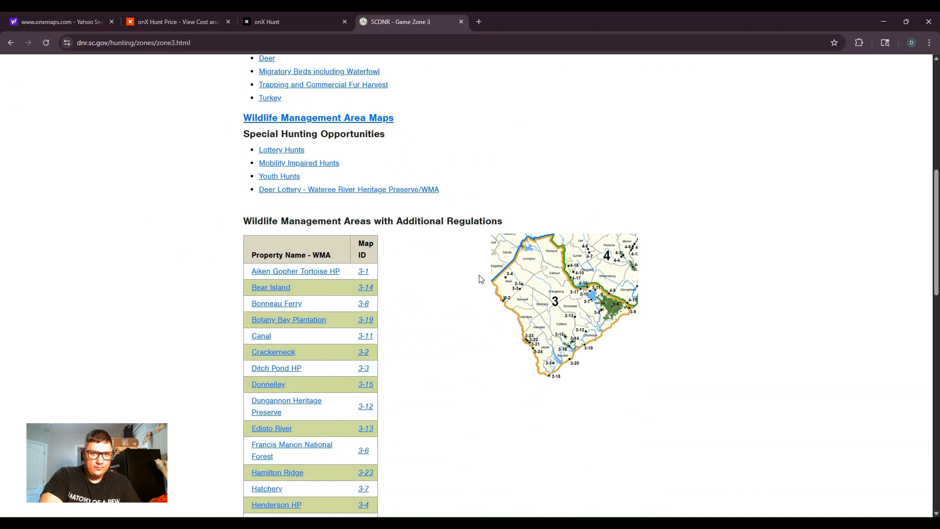
{"action": "scroll", "coordinate": [480, 275], "scroll_direction": "down", "scroll_amount": 13}
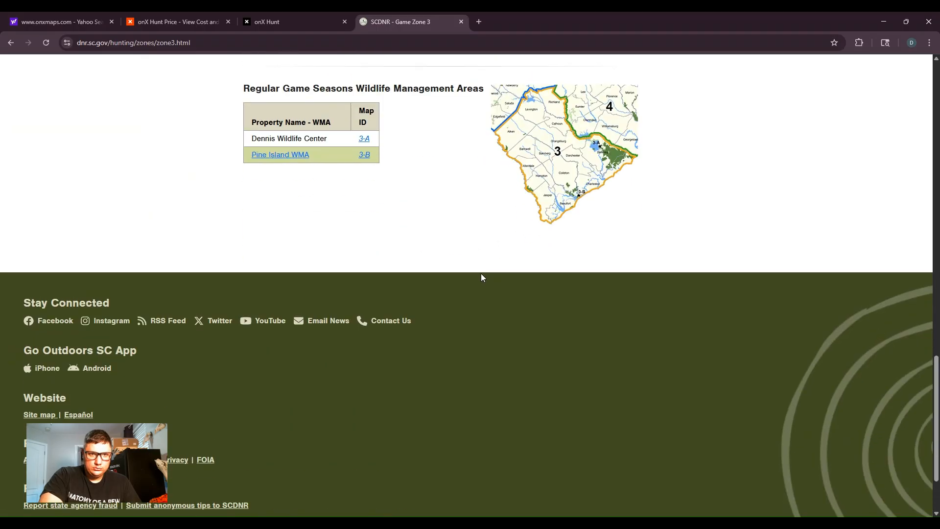
{"action": "scroll", "coordinate": [483, 277], "scroll_direction": "up", "scroll_amount": 12}
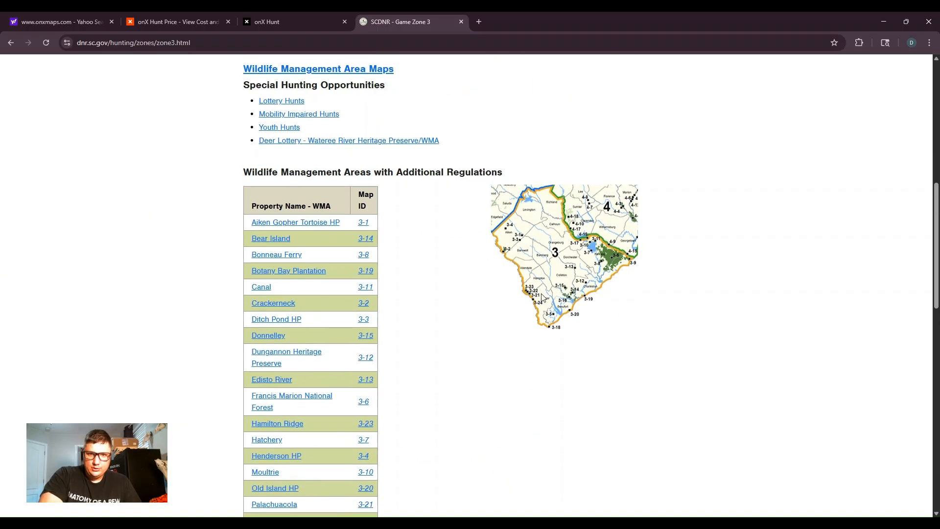
{"action": "scroll", "coordinate": [508, 321], "scroll_direction": "down", "scroll_amount": 2}
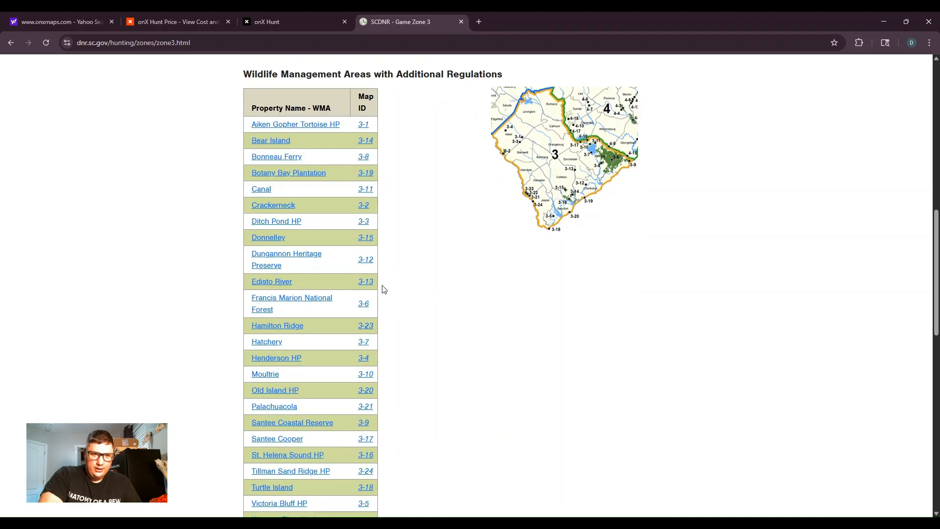
{"action": "scroll", "coordinate": [372, 362], "scroll_direction": "down", "scroll_amount": 2}
{"action": "scroll", "coordinate": [374, 393], "scroll_direction": "up", "scroll_amount": 3}
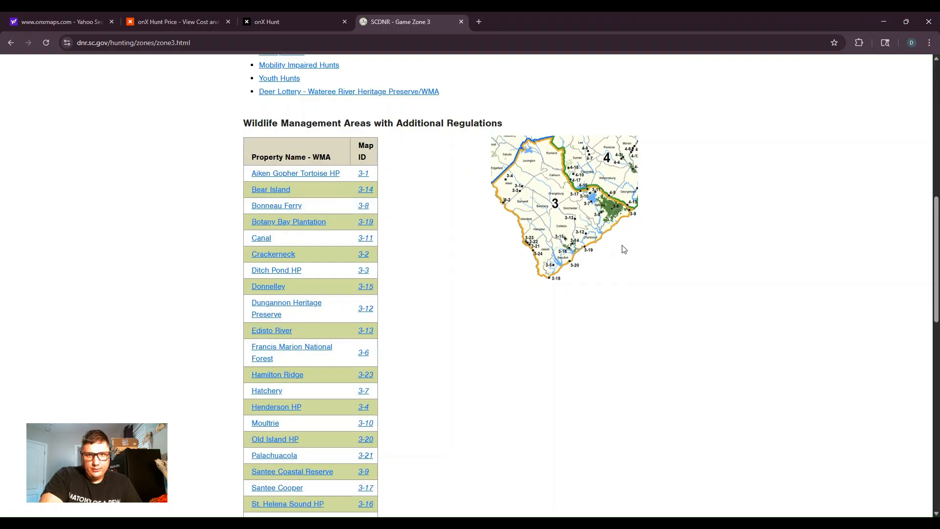
{"action": "scroll", "coordinate": [604, 251], "scroll_direction": "up", "scroll_amount": 1}
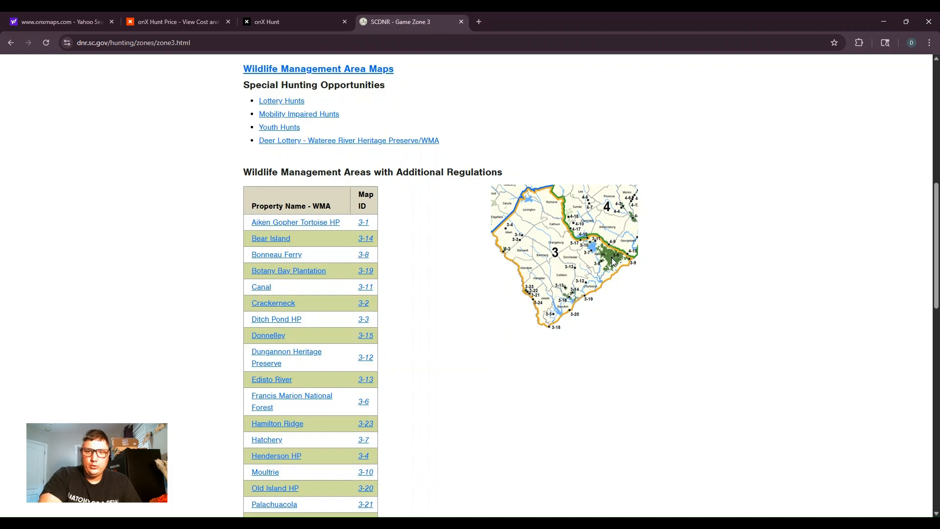
{"action": "scroll", "coordinate": [467, 302], "scroll_direction": "up", "scroll_amount": 9}
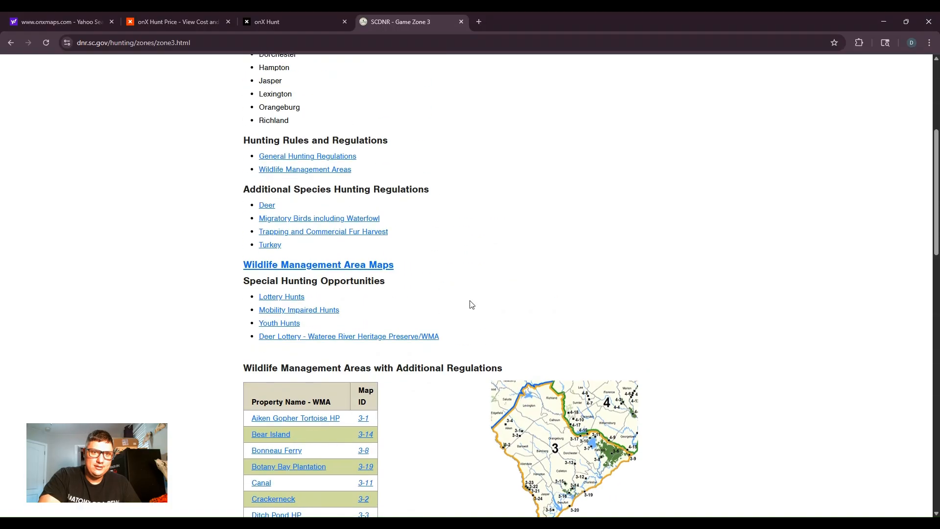
- Go back to the DNR Hunting page and open the Wildlife Management Areas (WMA) Regulations
{"action": "left_click", "coordinate": [10, 43]}
{"action": "scroll", "coordinate": [395, 218], "scroll_direction": "up", "scroll_amount": 4}
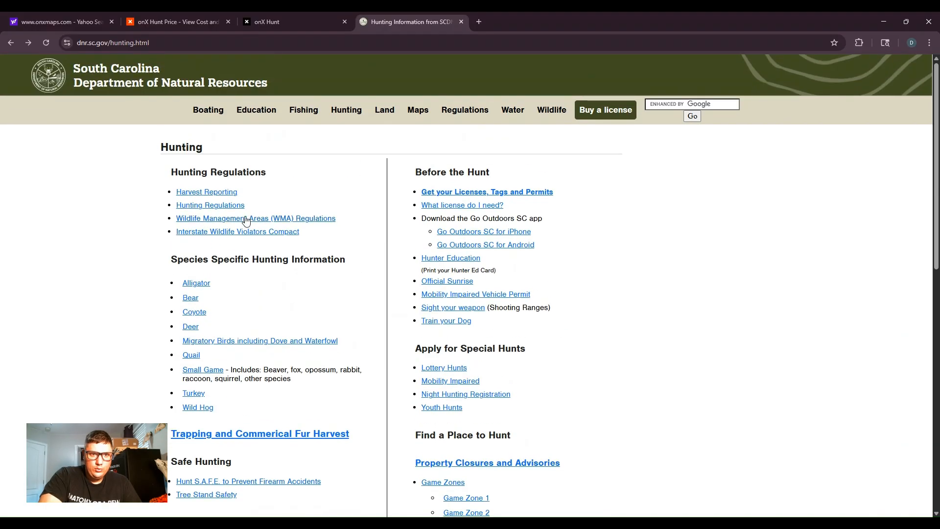
{"action": "left_click", "coordinate": [253, 221]}
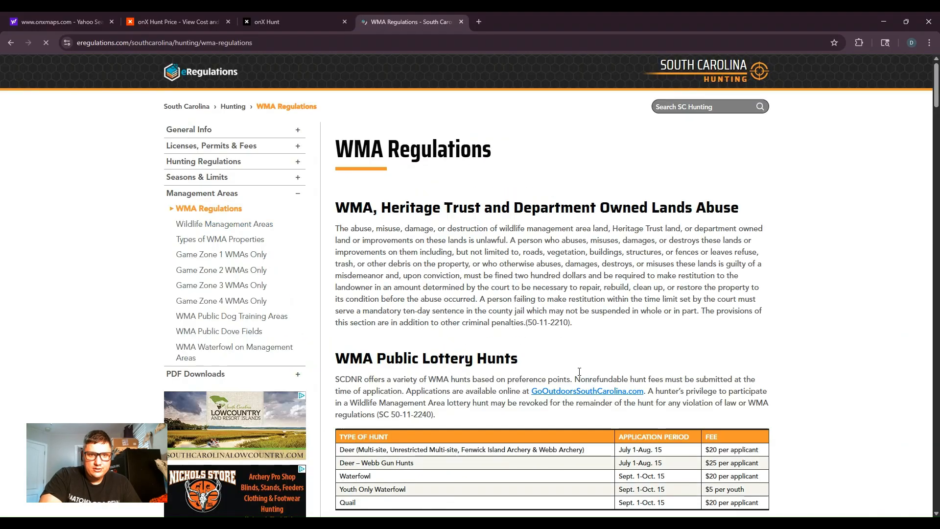
- Read through the WMA lottery hunt table and general regulations on baiting, tree stands and youth hunters
{"action": "scroll", "coordinate": [505, 268], "scroll_direction": "down", "scroll_amount": 1}
{"action": "scroll", "coordinate": [506, 268], "scroll_direction": "down", "scroll_amount": 17}
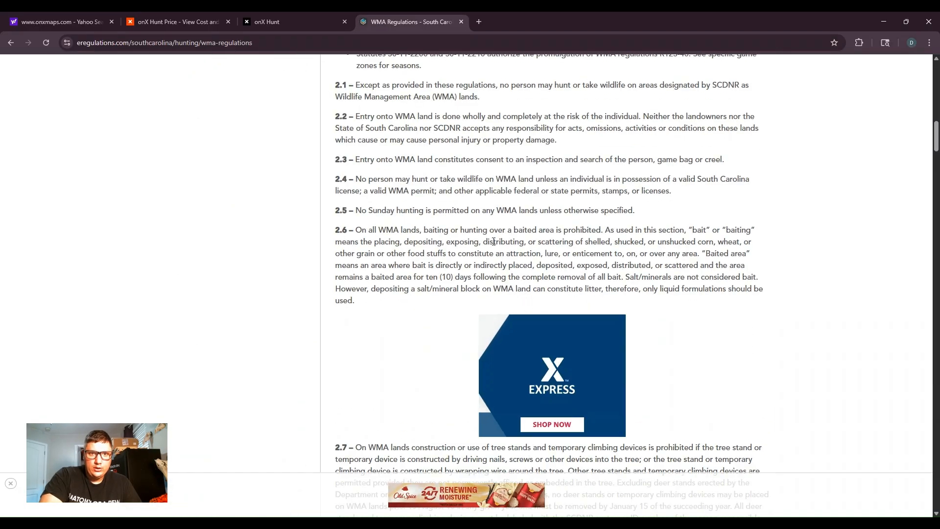
{"action": "scroll", "coordinate": [449, 255], "scroll_direction": "down", "scroll_amount": 8}
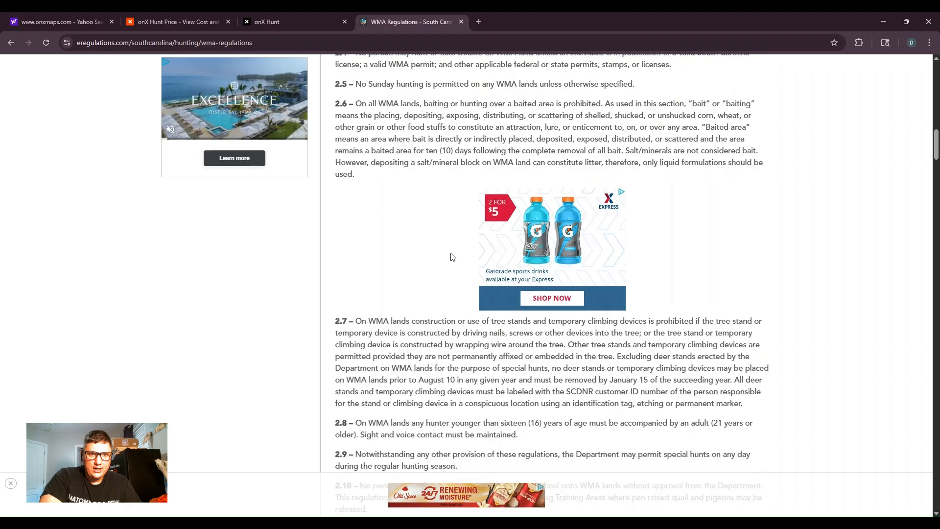
{"action": "scroll", "coordinate": [447, 254], "scroll_direction": "up", "scroll_amount": 12}
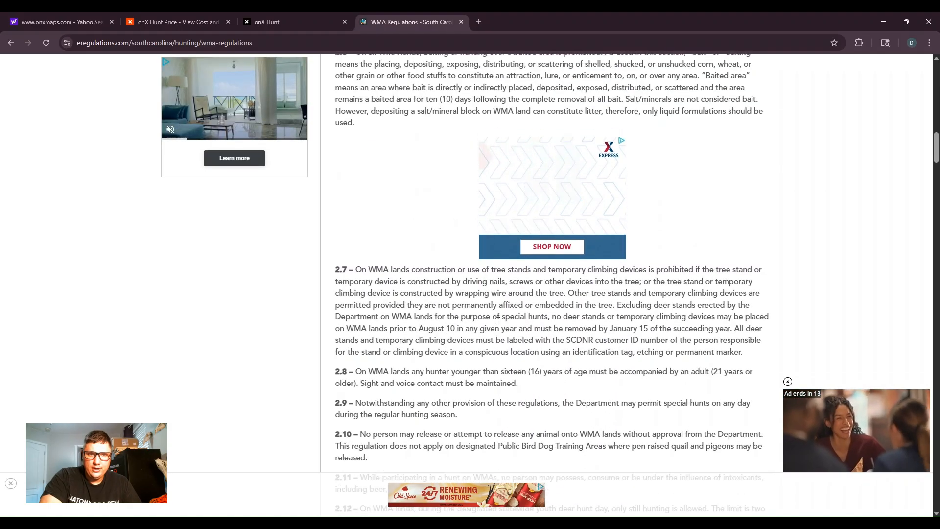
{"action": "scroll", "coordinate": [497, 324], "scroll_direction": "up", "scroll_amount": 2}
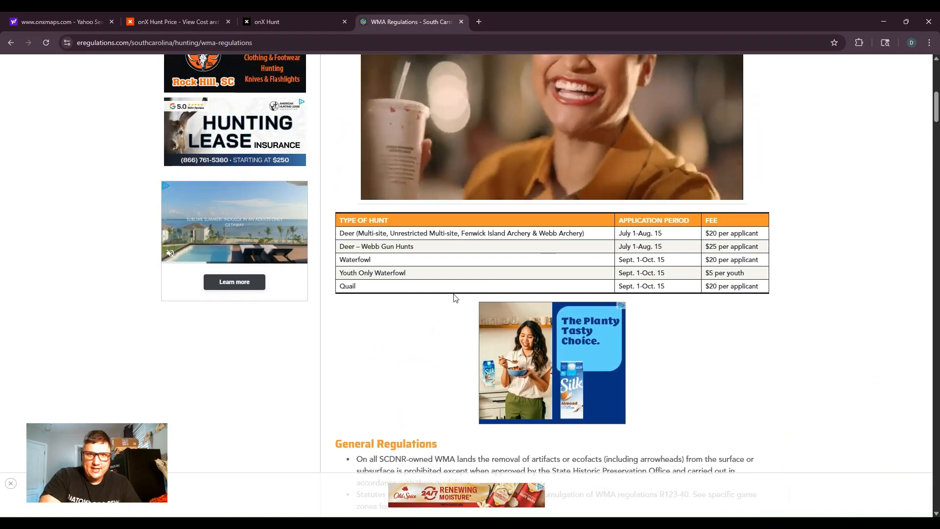
{"action": "scroll", "coordinate": [338, 296], "scroll_direction": "up", "scroll_amount": 4}
{"action": "scroll", "coordinate": [338, 296], "scroll_direction": "up", "scroll_amount": 4}
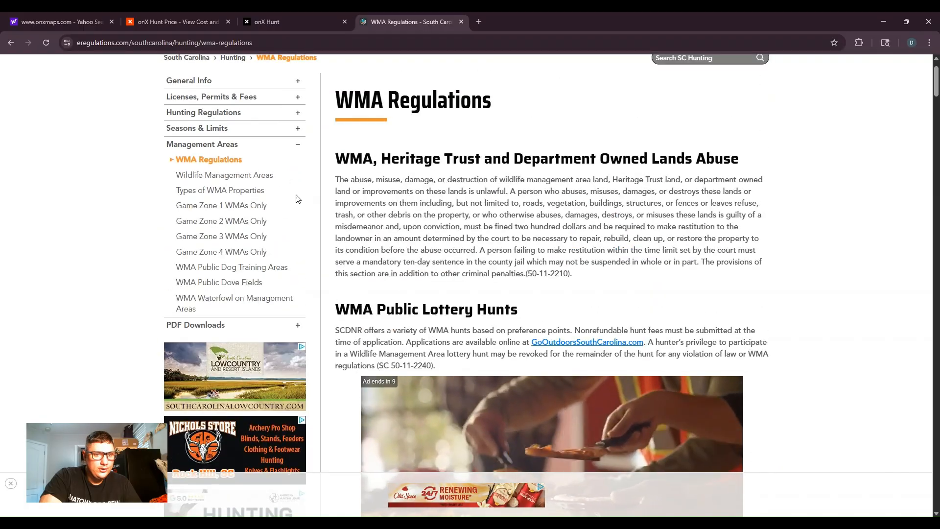
- Open the Game Zone 3 WMAs Only page and find its table of areas, seasons and limits
{"action": "left_click", "coordinate": [244, 241]}
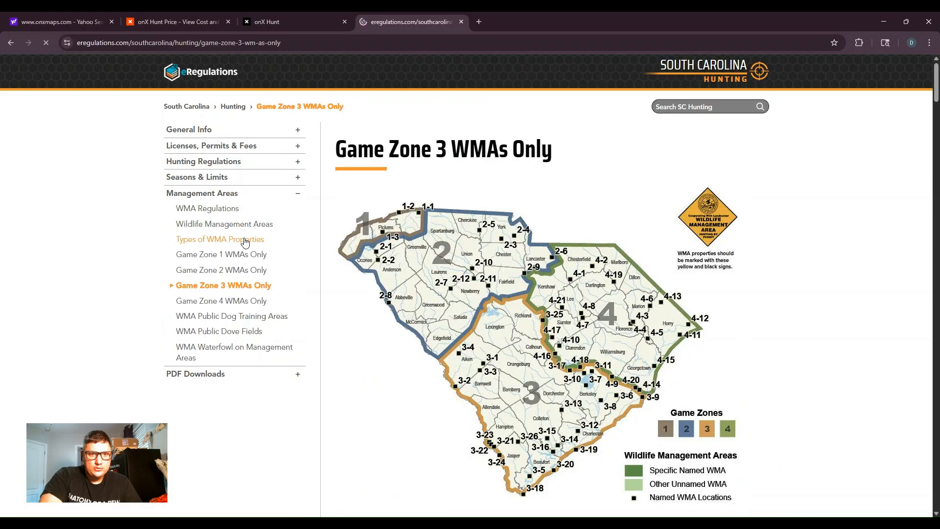
{"action": "scroll", "coordinate": [561, 365], "scroll_direction": "down", "scroll_amount": 2}
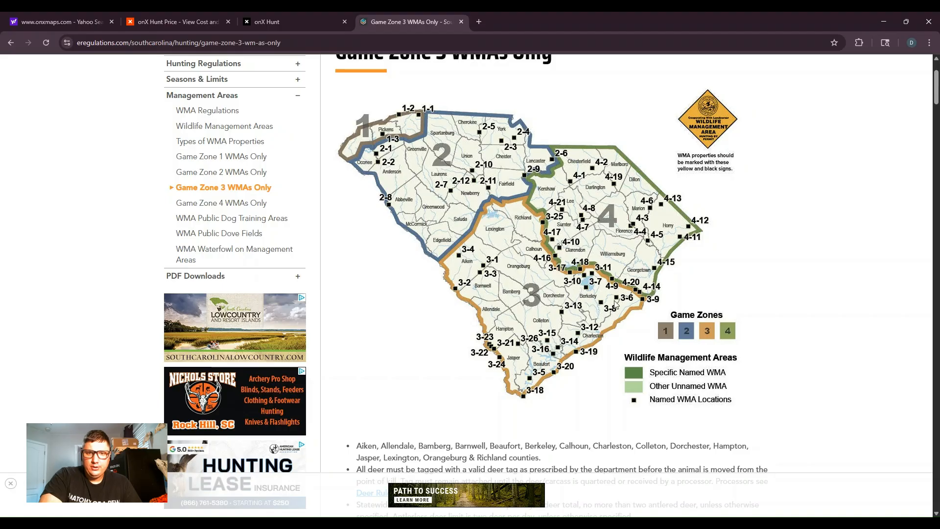
{"action": "scroll", "coordinate": [723, 247], "scroll_direction": "down", "scroll_amount": 6}
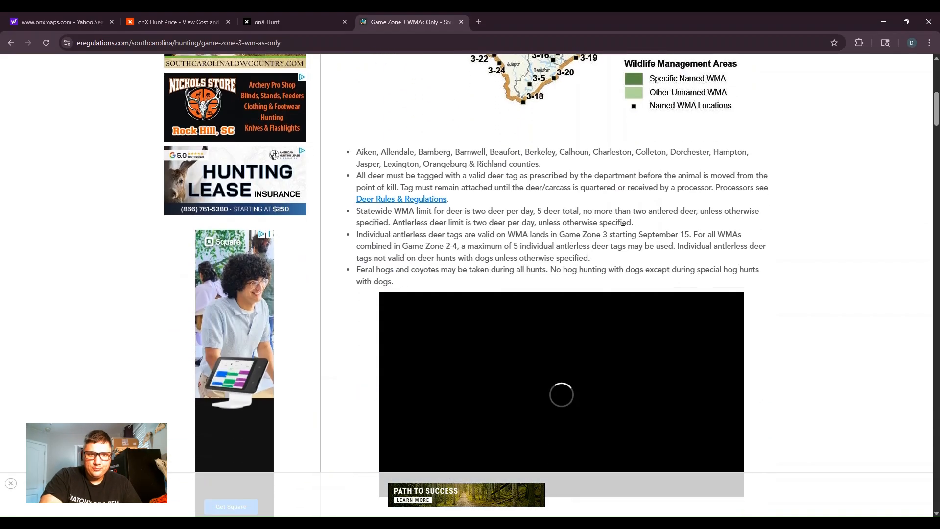
{"action": "scroll", "coordinate": [621, 223], "scroll_direction": "down", "scroll_amount": 13}
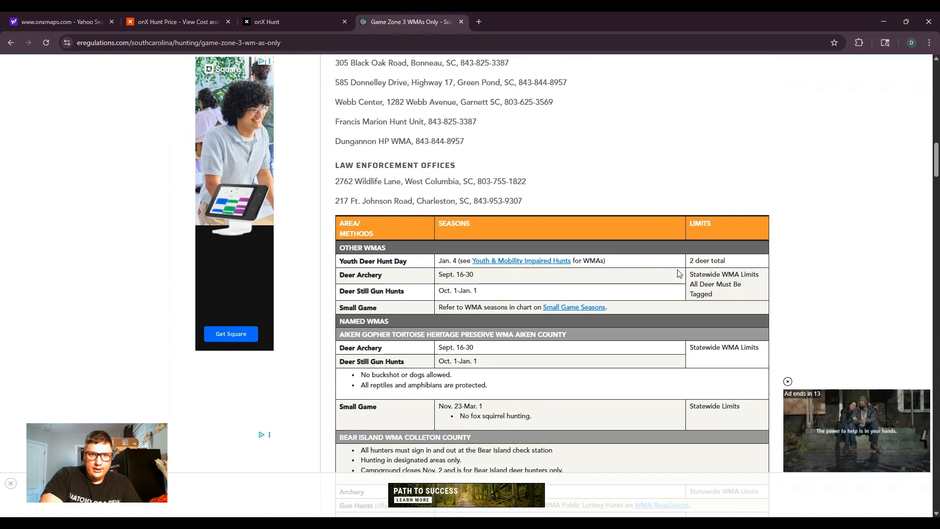
{"action": "scroll", "coordinate": [472, 272], "scroll_direction": "down", "scroll_amount": 3}
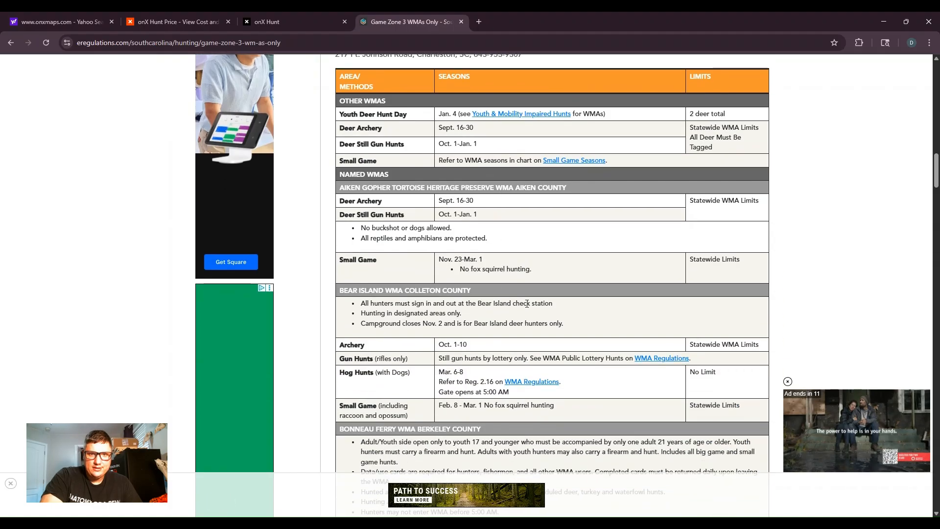
- Examine the Game Zone 3 seasons and limits for Other WMAs, Aiken Gopher Tortoise, Bear Island and Bonneau Ferry
{"action": "scroll", "coordinate": [527, 303], "scroll_direction": "up", "scroll_amount": 2}
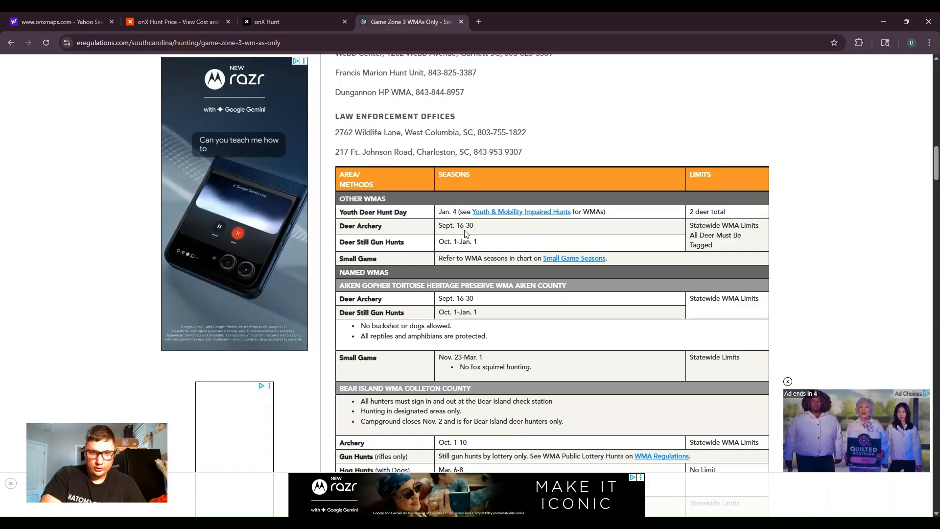
{"action": "scroll", "coordinate": [498, 233], "scroll_direction": "down", "scroll_amount": 1}
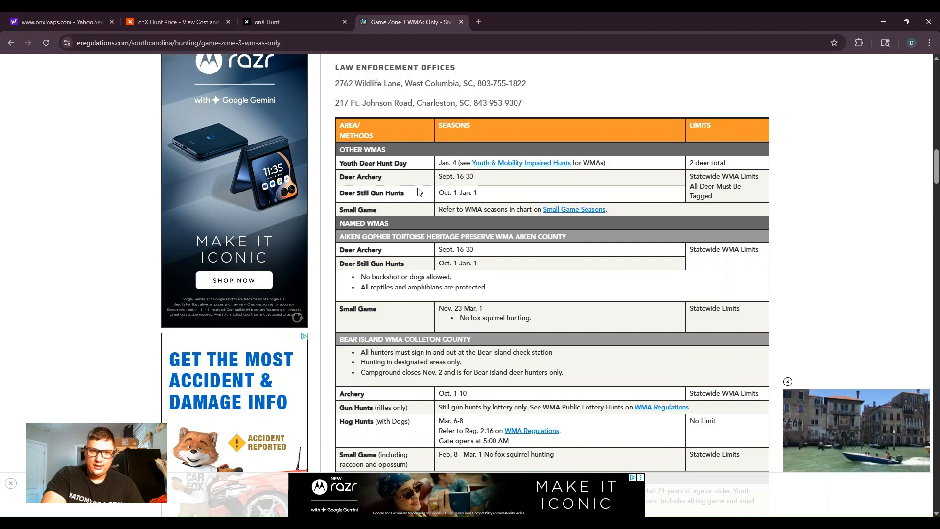
{"action": "scroll", "coordinate": [419, 192], "scroll_direction": "down", "scroll_amount": 1}
{"action": "scroll", "coordinate": [443, 209], "scroll_direction": "up", "scroll_amount": 2}
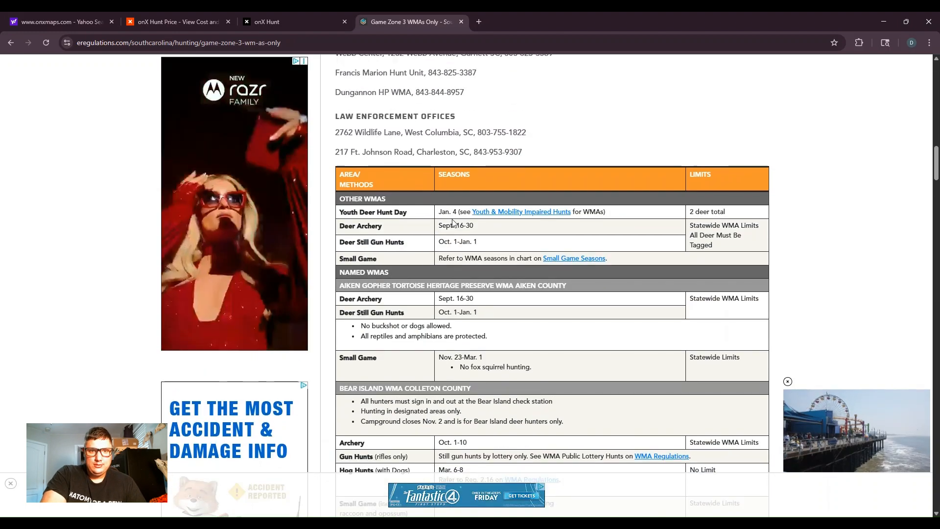
{"action": "scroll", "coordinate": [453, 223], "scroll_direction": "down", "scroll_amount": 2}
{"action": "scroll", "coordinate": [445, 254], "scroll_direction": "down", "scroll_amount": 1}
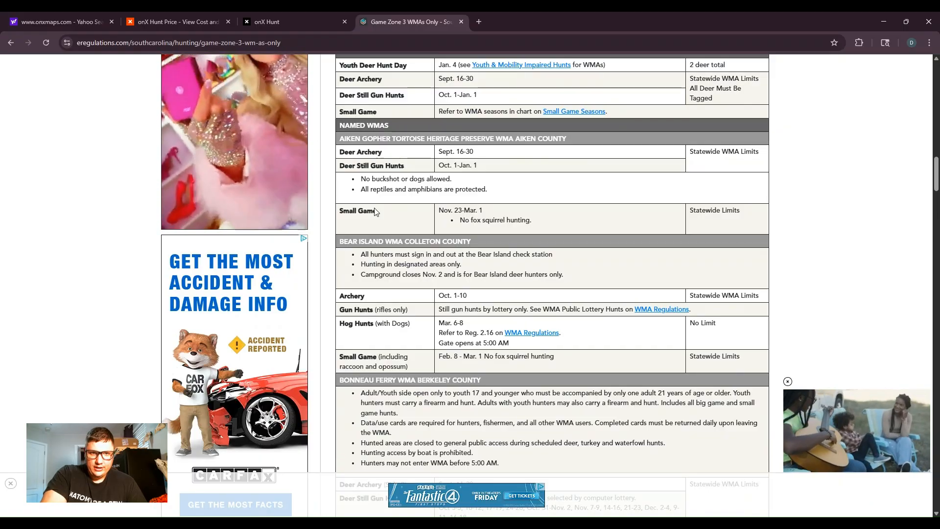
{"action": "scroll", "coordinate": [441, 264], "scroll_direction": "down", "scroll_amount": 3}
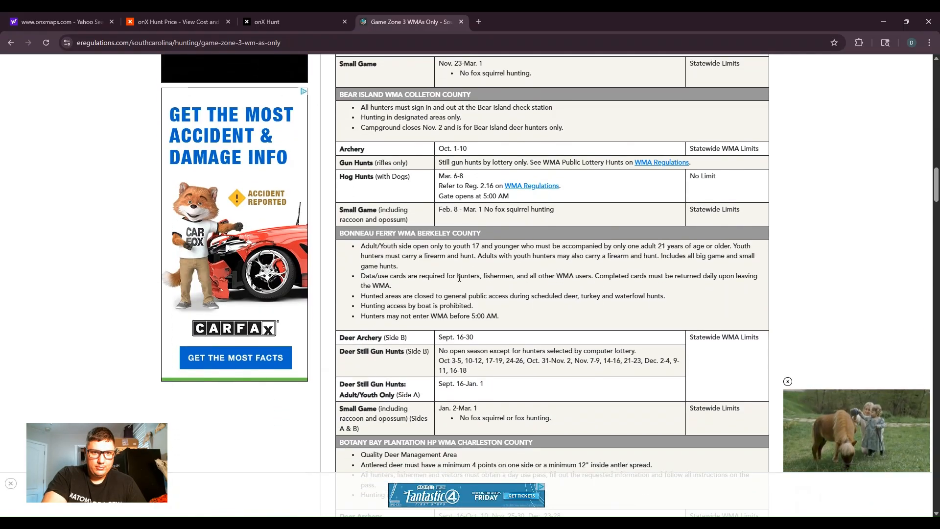
- Examine the seasons and limits for the Game Zone 3 areas from Botany Bay Plantation through Crackerneck, Donnelley and Edisto River WMA
{"action": "scroll", "coordinate": [459, 278], "scroll_direction": "down", "scroll_amount": 7}
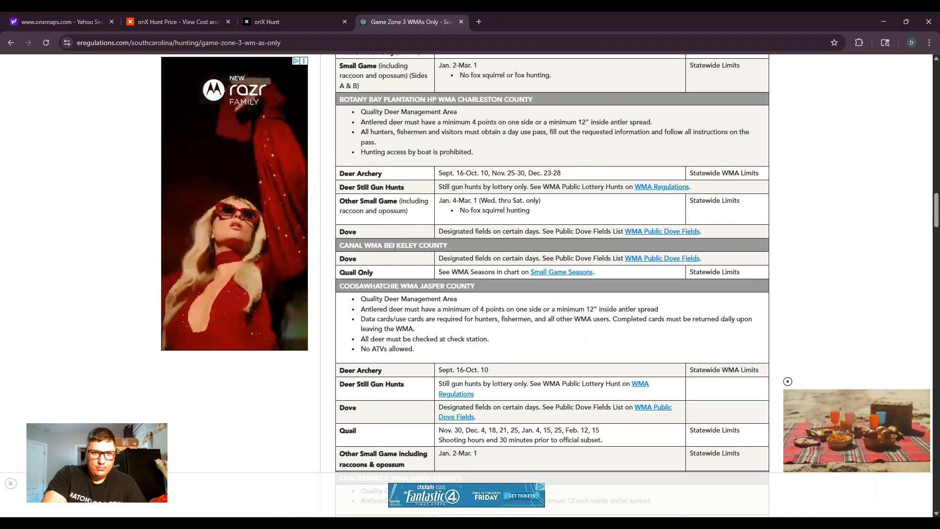
{"action": "scroll", "coordinate": [395, 246], "scroll_direction": "down", "scroll_amount": 3}
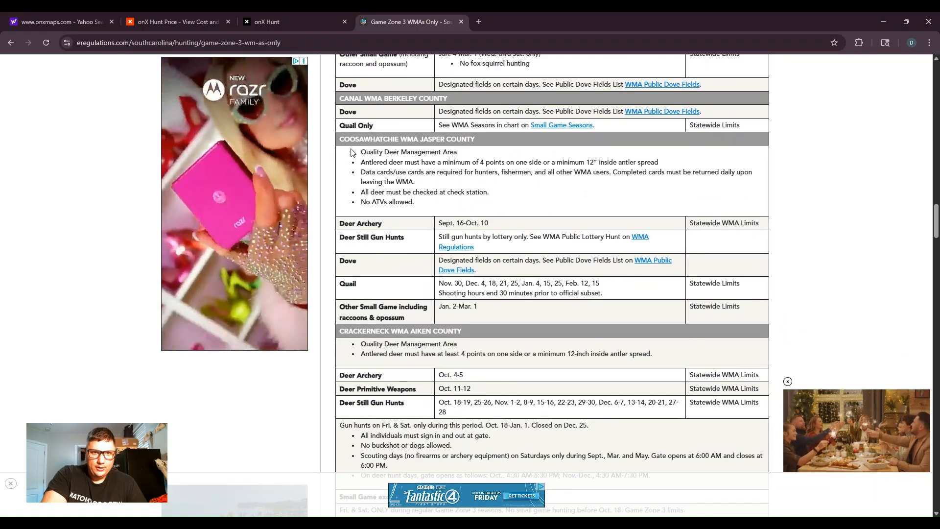
{"action": "scroll", "coordinate": [440, 208], "scroll_direction": "up", "scroll_amount": 2}
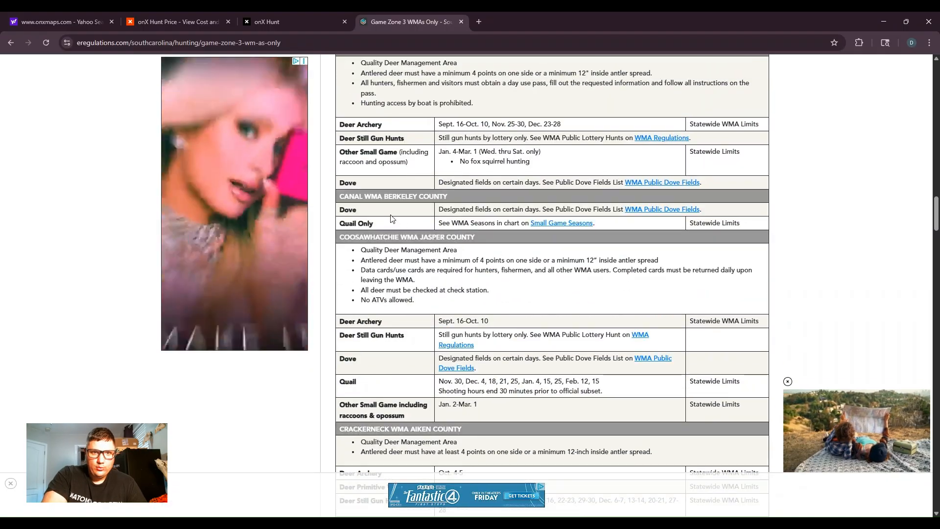
{"action": "scroll", "coordinate": [456, 286], "scroll_direction": "down", "scroll_amount": 3}
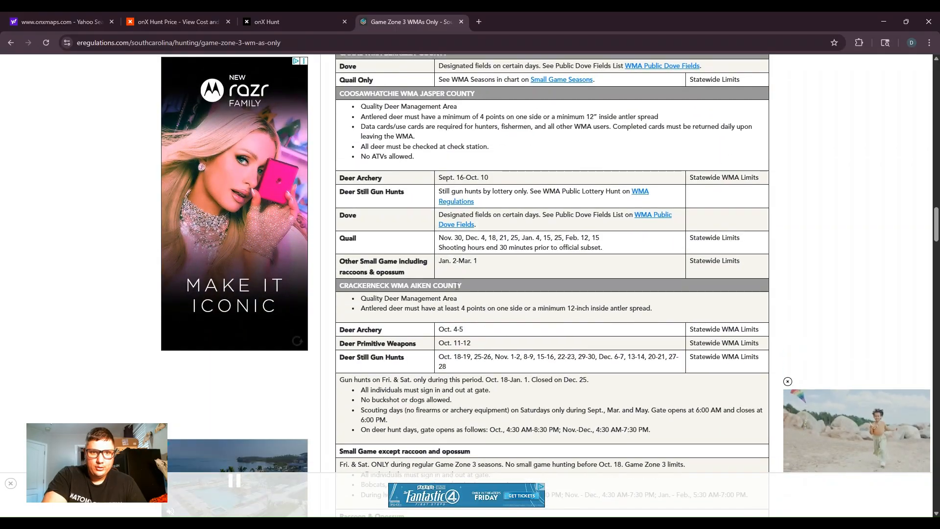
{"action": "scroll", "coordinate": [456, 287], "scroll_direction": "down", "scroll_amount": 7}
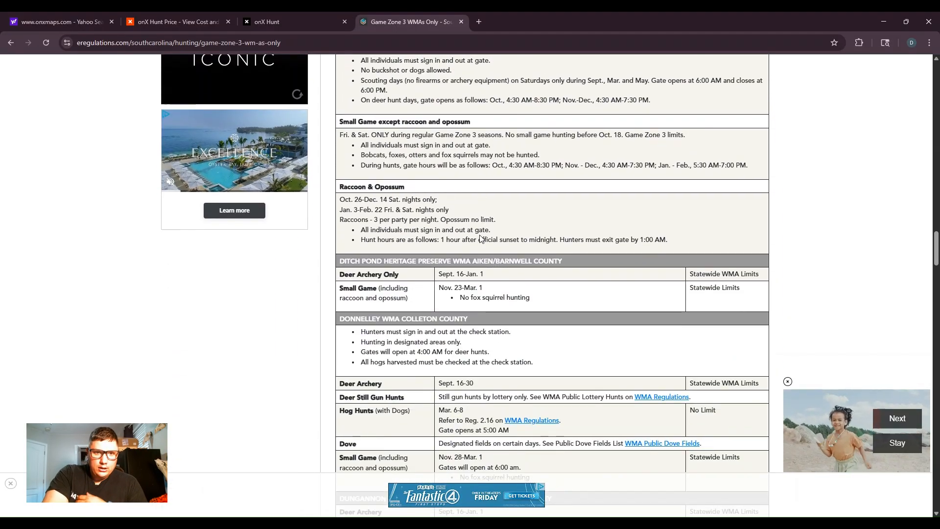
{"action": "scroll", "coordinate": [480, 238], "scroll_direction": "down", "scroll_amount": 3}
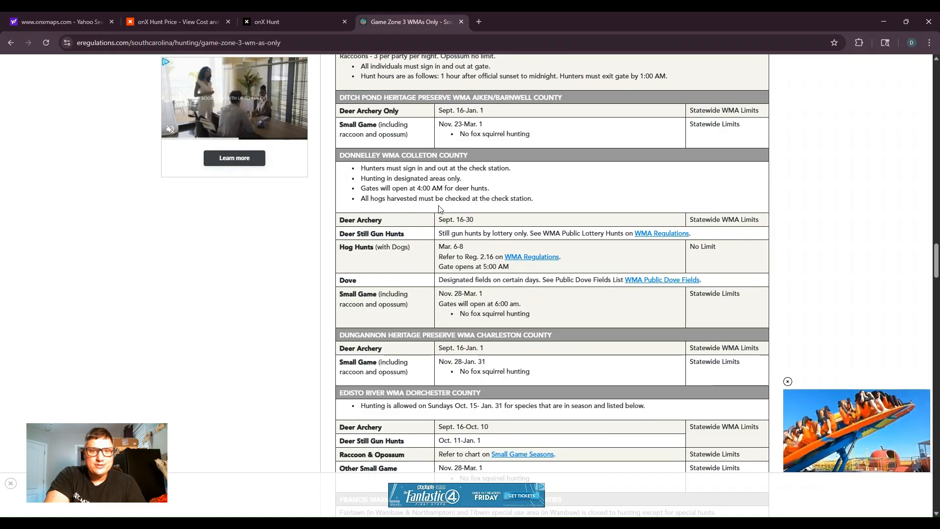
{"action": "scroll", "coordinate": [437, 196], "scroll_direction": "down", "scroll_amount": 1}
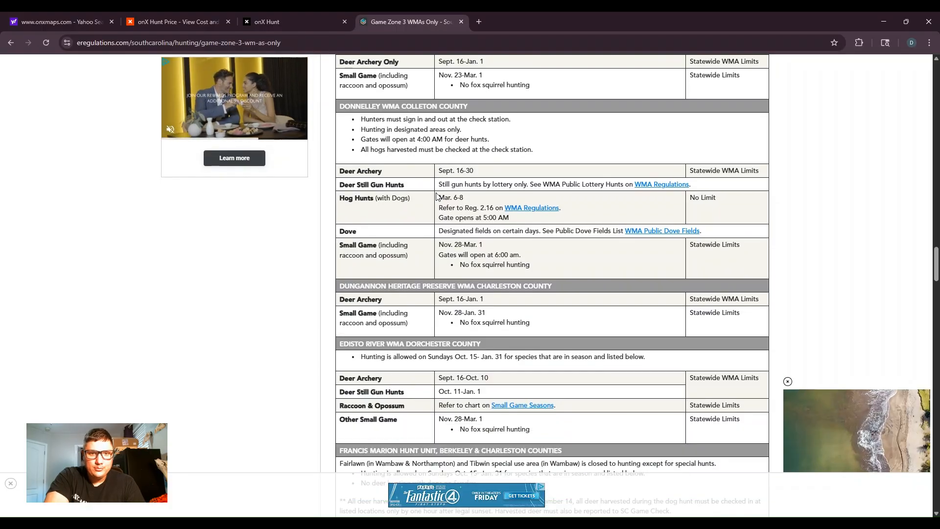
{"action": "scroll", "coordinate": [395, 217], "scroll_direction": "down", "scroll_amount": 1}
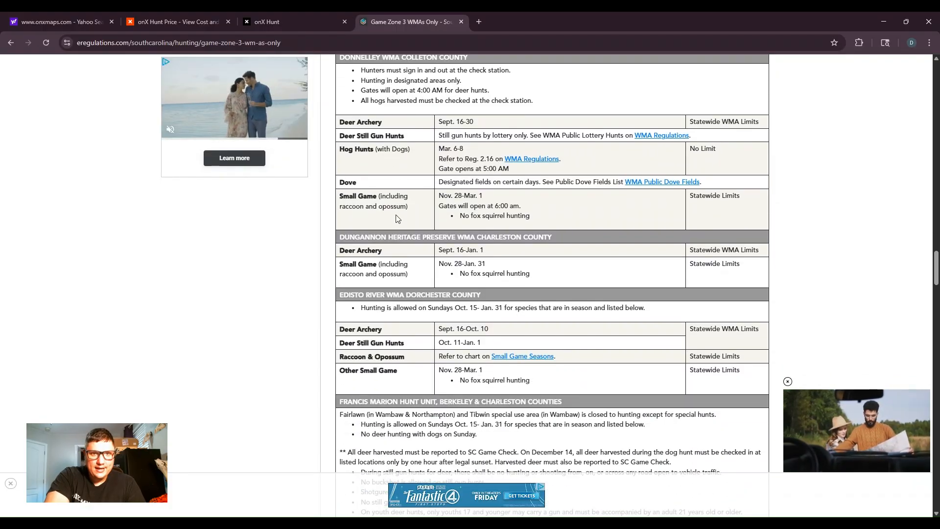
{"action": "scroll", "coordinate": [488, 246], "scroll_direction": "down", "scroll_amount": 1}
{"action": "scroll", "coordinate": [488, 247], "scroll_direction": "down", "scroll_amount": 1}
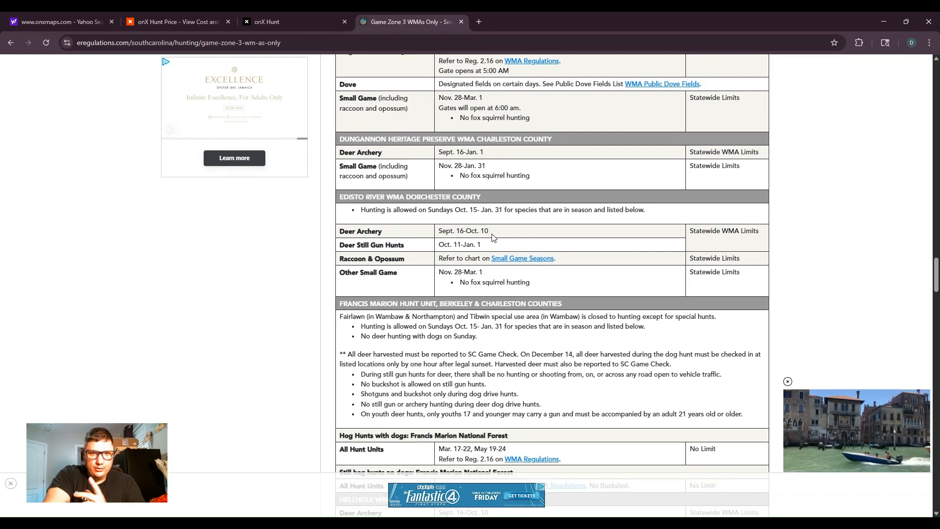
- Read through the Francis Marion Hunt Unit and Moultrie Hunt Unit rules, including dog drive hunts, check-in requirements and youth areas
{"action": "scroll", "coordinate": [492, 240], "scroll_direction": "down", "scroll_amount": 2}
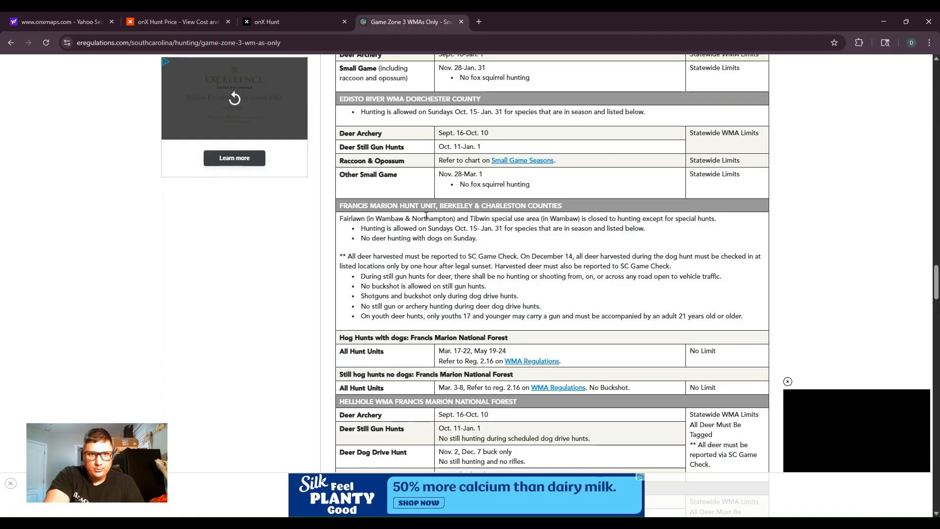
{"action": "scroll", "coordinate": [419, 208], "scroll_direction": "down", "scroll_amount": 3}
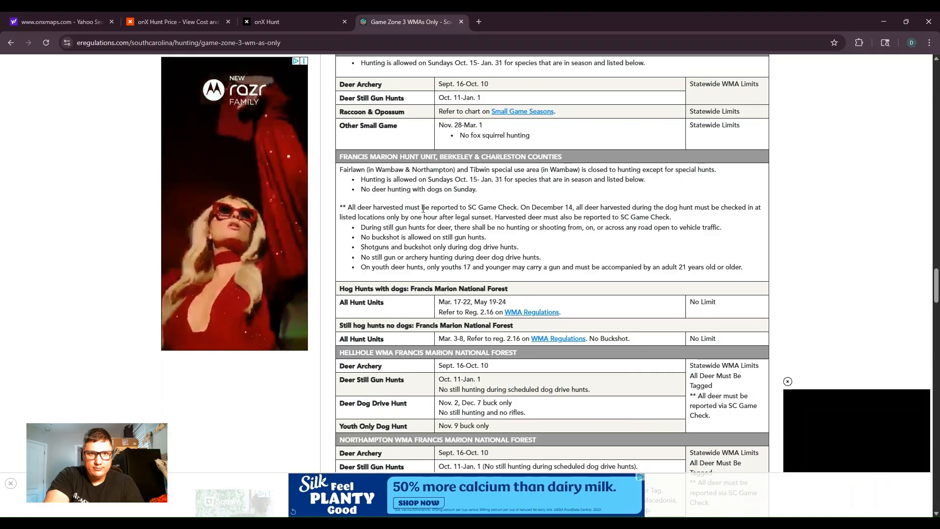
{"action": "scroll", "coordinate": [423, 208], "scroll_direction": "down", "scroll_amount": 3}
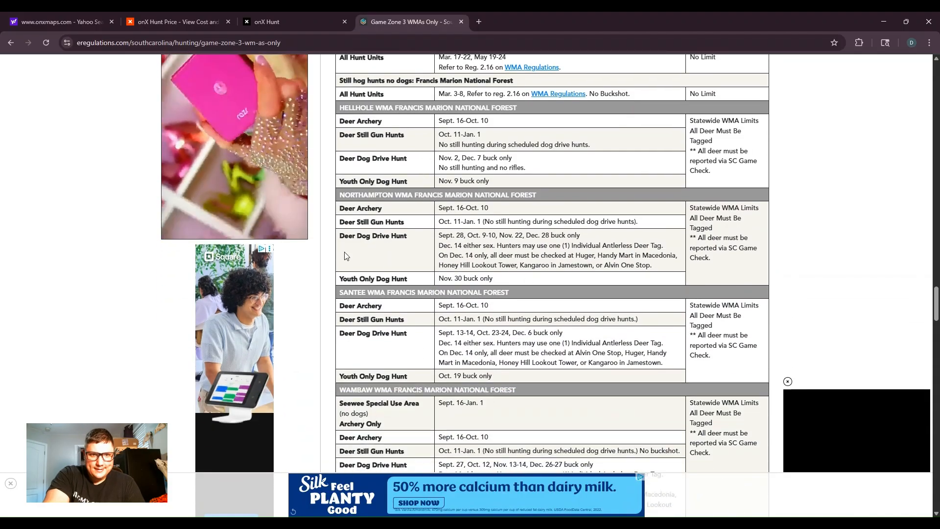
{"action": "scroll", "coordinate": [400, 292], "scroll_direction": "down", "scroll_amount": 2}
{"action": "scroll", "coordinate": [426, 250], "scroll_direction": "down", "scroll_amount": 3}
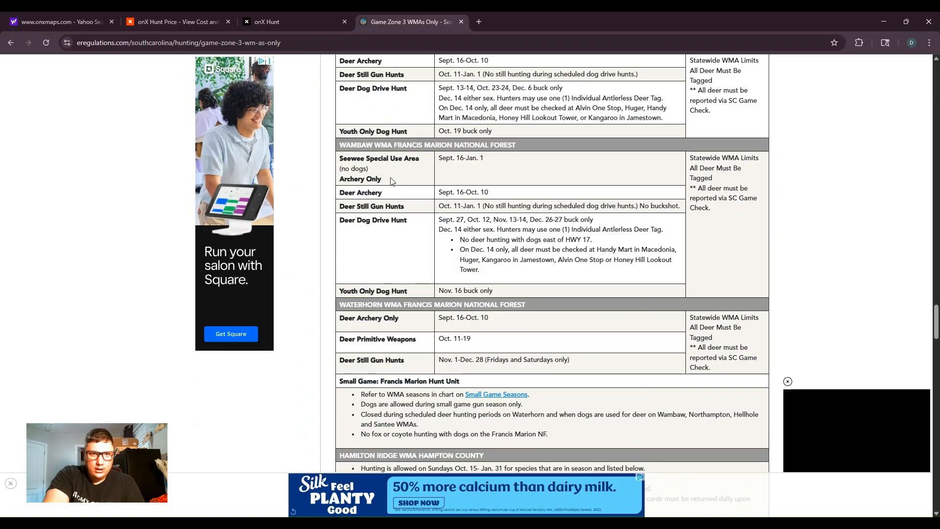
{"action": "scroll", "coordinate": [373, 147], "scroll_direction": "down", "scroll_amount": 12}
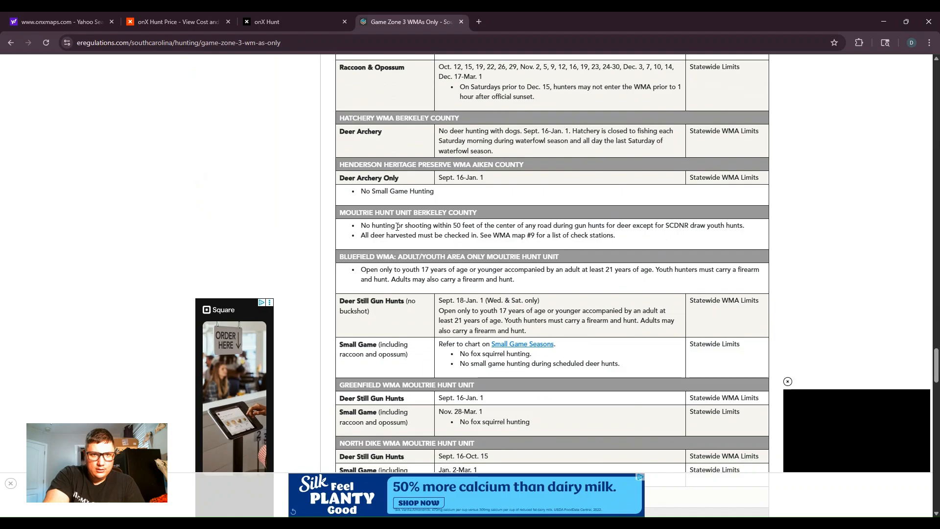
{"action": "scroll", "coordinate": [370, 155], "scroll_direction": "down", "scroll_amount": 2}
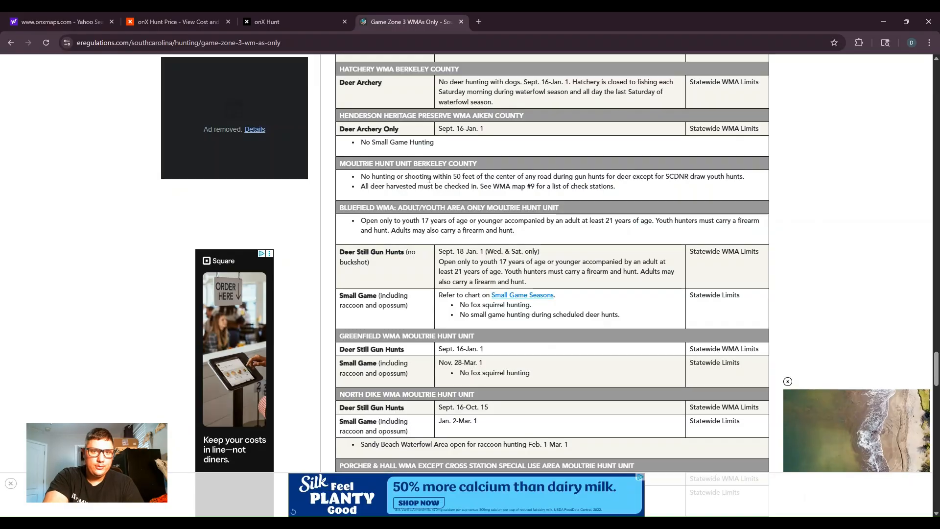
{"action": "scroll", "coordinate": [323, 257], "scroll_direction": "down", "scroll_amount": 3}
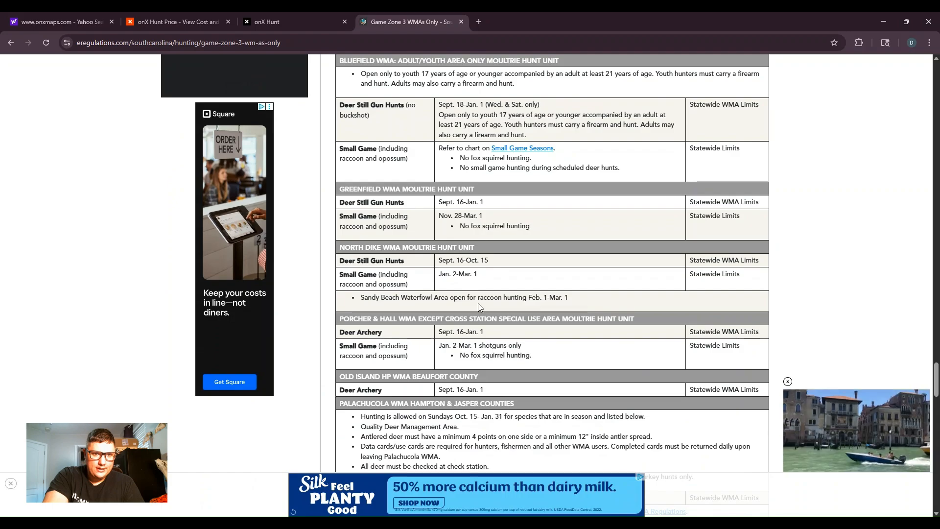
- Return to the Ditch Pond Heritage Preserve and Donnelley WMA entries and review their deer and small game seasons
{"action": "scroll", "coordinate": [478, 304], "scroll_direction": "up", "scroll_amount": 5}
{"action": "scroll", "coordinate": [495, 268], "scroll_direction": "up", "scroll_amount": 13}
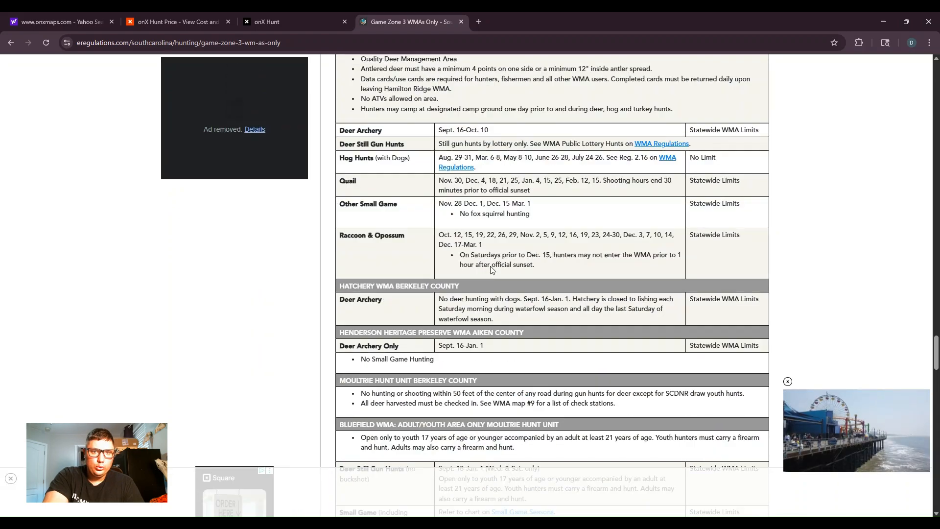
{"action": "scroll", "coordinate": [485, 278], "scroll_direction": "up", "scroll_amount": 13}
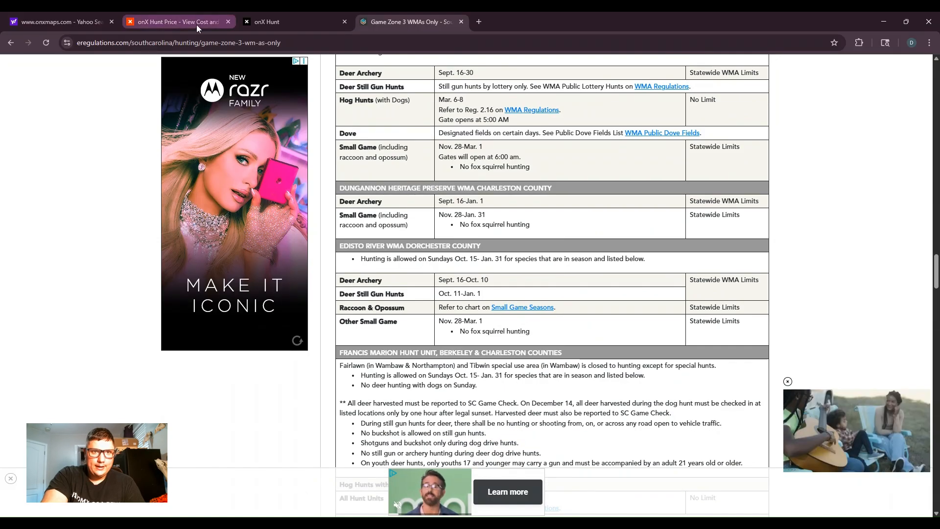
{"action": "scroll", "coordinate": [557, 276], "scroll_direction": "up", "scroll_amount": 3}
{"action": "scroll", "coordinate": [557, 276], "scroll_direction": "up", "scroll_amount": 6}
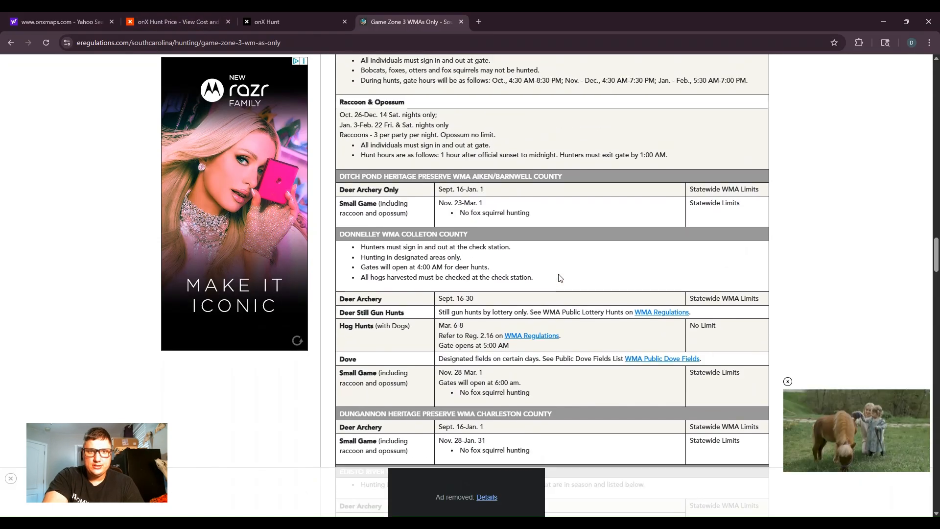
{"action": "scroll", "coordinate": [432, 295], "scroll_direction": "down", "scroll_amount": 2}
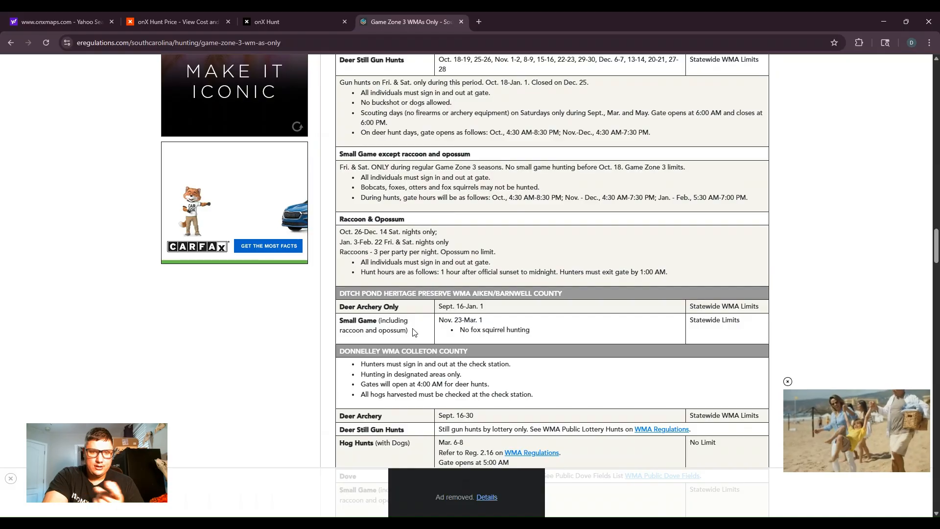
{"action": "scroll", "coordinate": [392, 325], "scroll_direction": "down", "scroll_amount": 1}
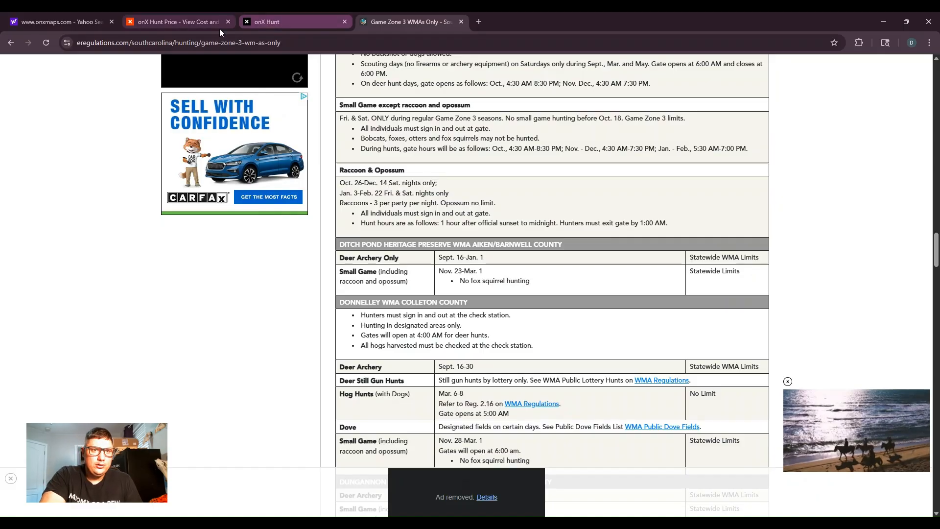
- Switch to the onX Hunt web map, show its map layers, and turn the Private Land layer on and off again
{"action": "left_click", "coordinate": [283, 22]}
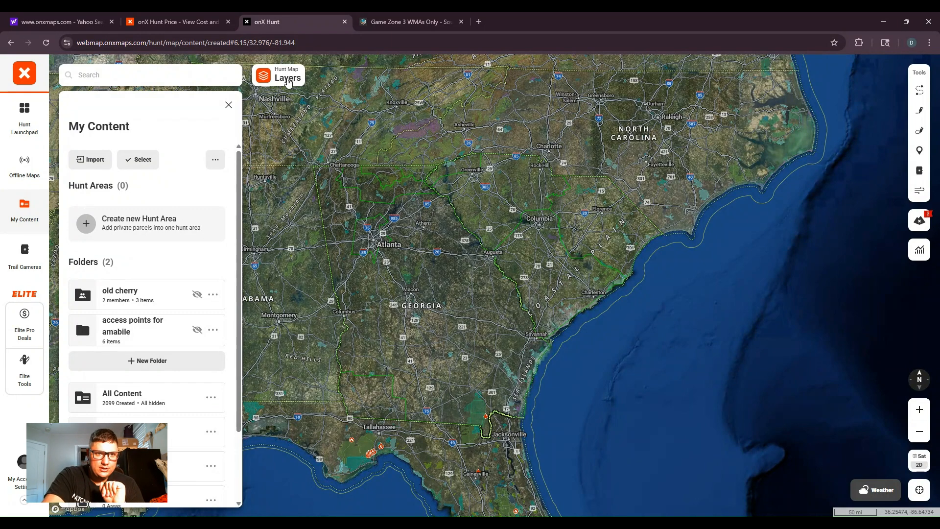
{"action": "left_click", "coordinate": [288, 82]}
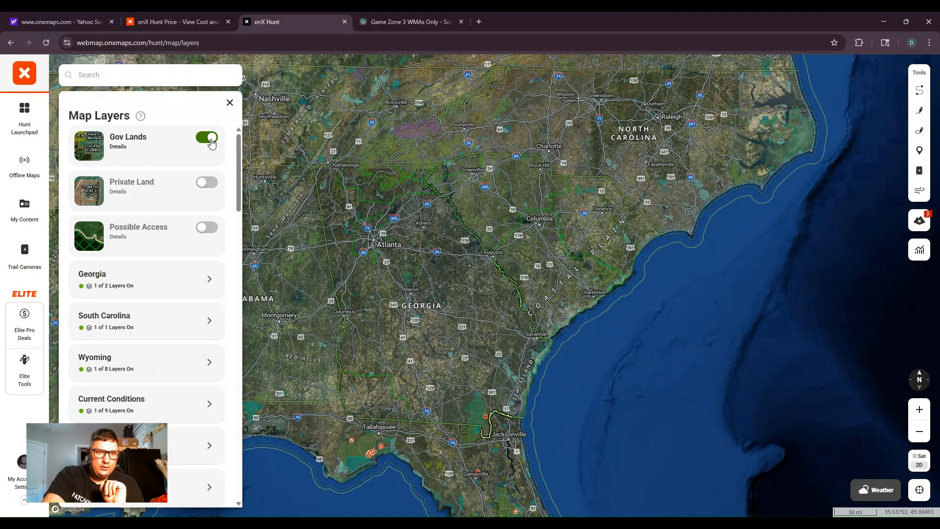
{"action": "left_click", "coordinate": [208, 184]}
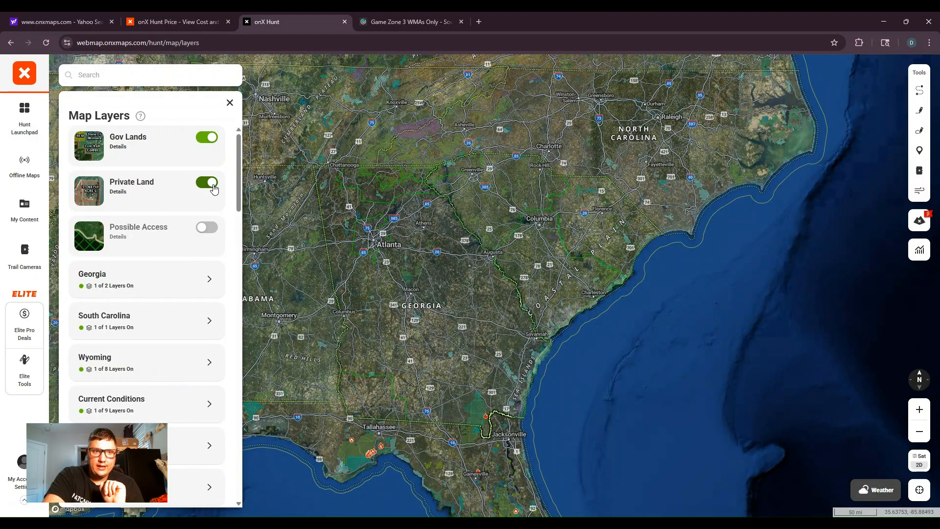
{"action": "left_click", "coordinate": [213, 185]}
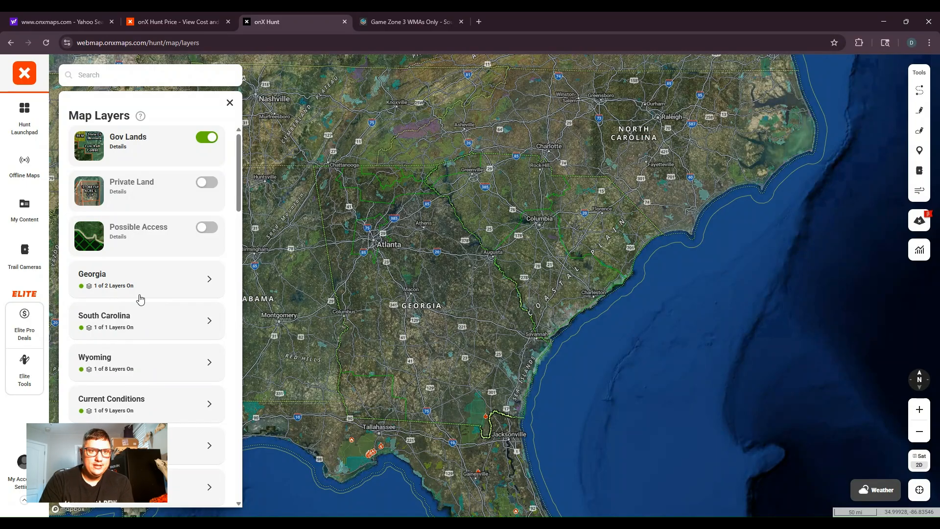
- Switch to the onX Hunt pricing page and compare the Premium and Elite plans' prices, land ownership coverage and features
{"action": "left_click", "coordinate": [182, 21]}
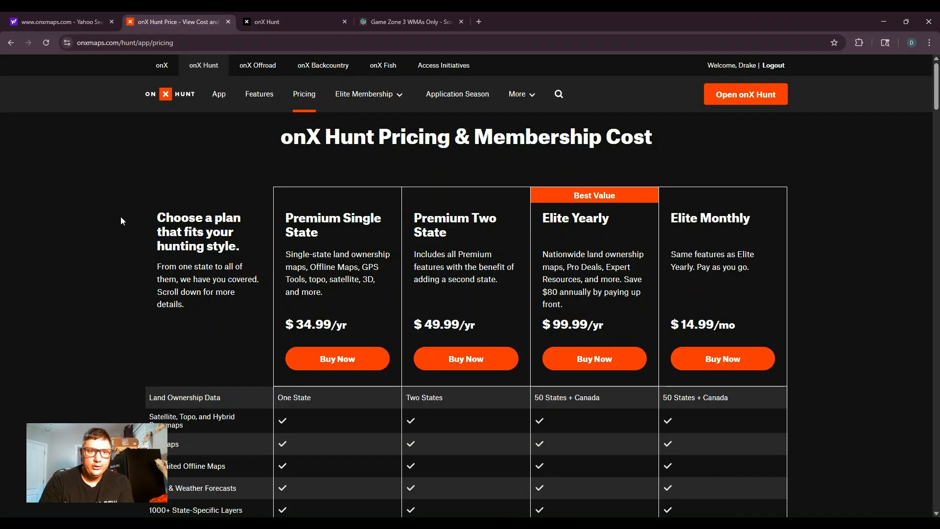
{"action": "scroll", "coordinate": [147, 220], "scroll_direction": "down", "scroll_amount": 2}
{"action": "scroll", "coordinate": [292, 222], "scroll_direction": "up", "scroll_amount": 2}
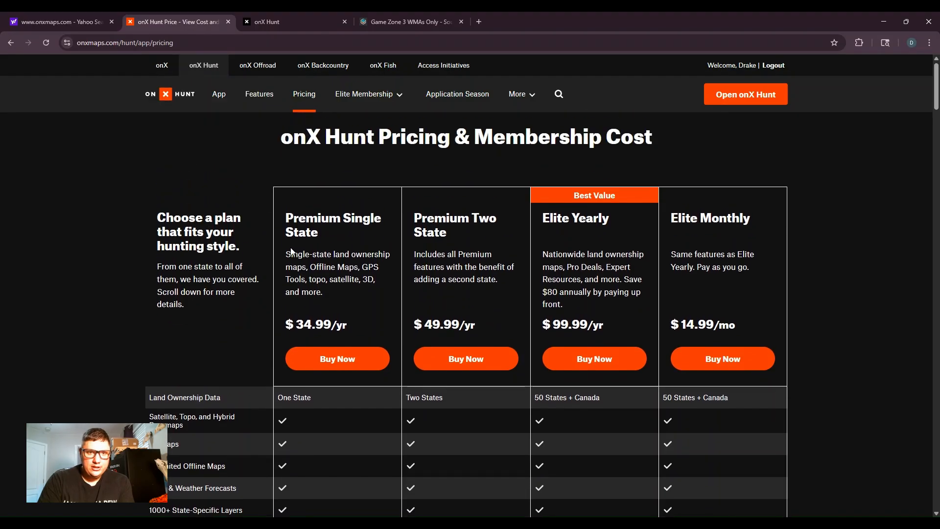
{"action": "scroll", "coordinate": [306, 310], "scroll_direction": "down", "scroll_amount": 1}
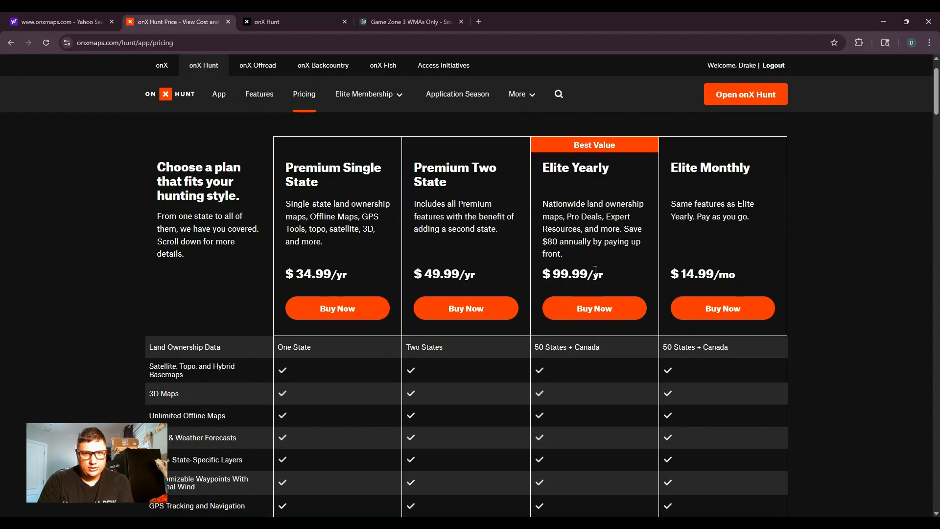
{"action": "scroll", "coordinate": [604, 268], "scroll_direction": "down", "scroll_amount": 1}
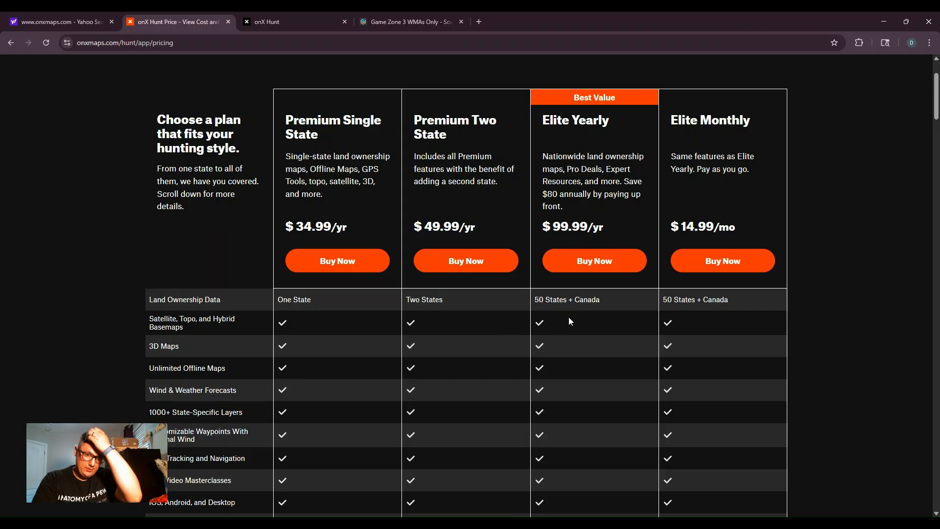
{"action": "scroll", "coordinate": [593, 404], "scroll_direction": "down", "scroll_amount": 1}
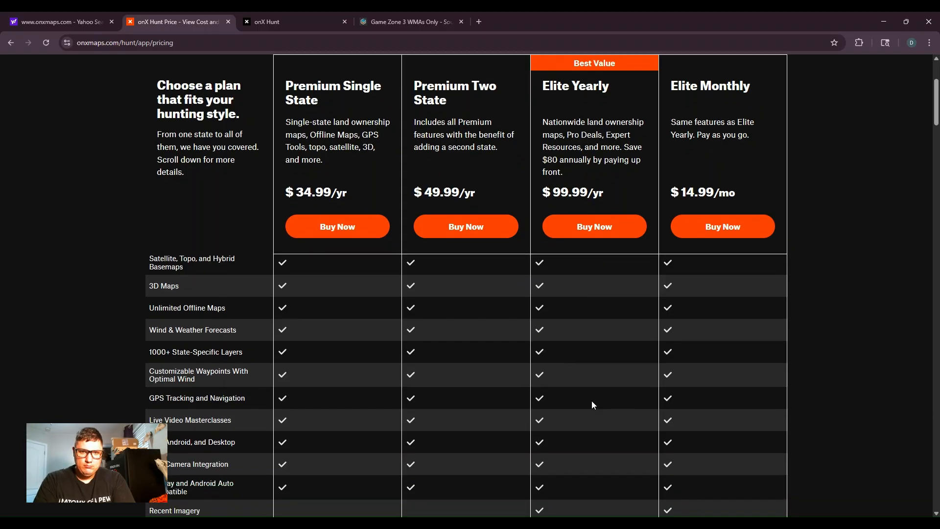
{"action": "scroll", "coordinate": [591, 400], "scroll_direction": "up", "scroll_amount": 2}
{"action": "scroll", "coordinate": [590, 421], "scroll_direction": "down", "scroll_amount": 3}
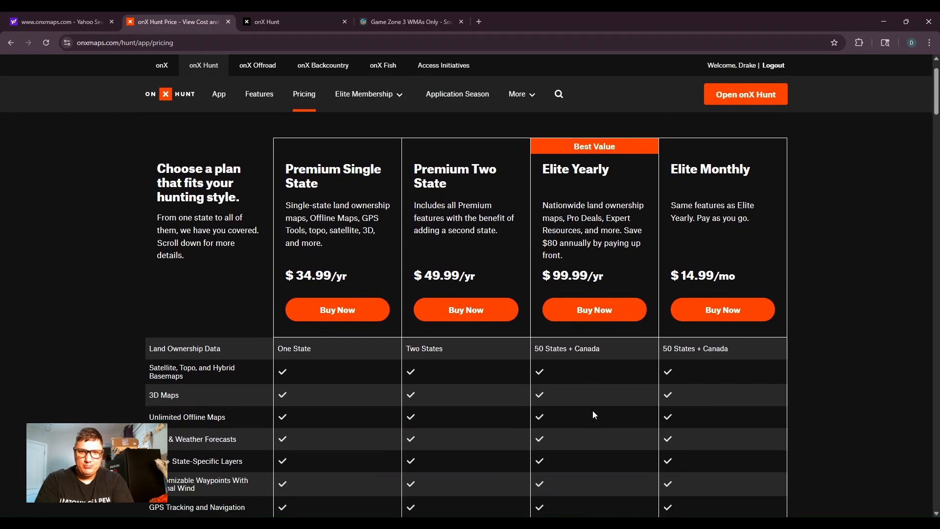
{"action": "scroll", "coordinate": [597, 372], "scroll_direction": "up", "scroll_amount": 2}
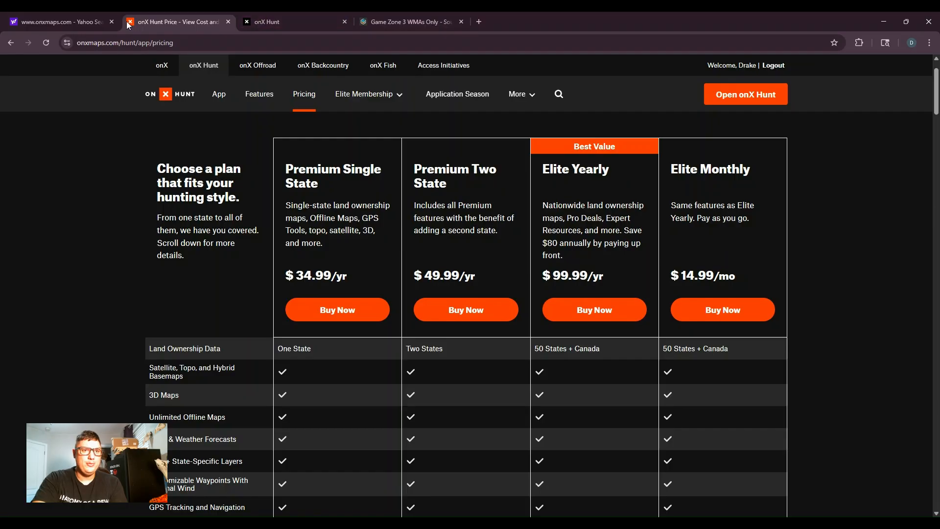
- Return to the onX Hunt map and focus it on coastal South Carolina around Lake Moultrie and Charleston
{"action": "left_click", "coordinate": [290, 18]}
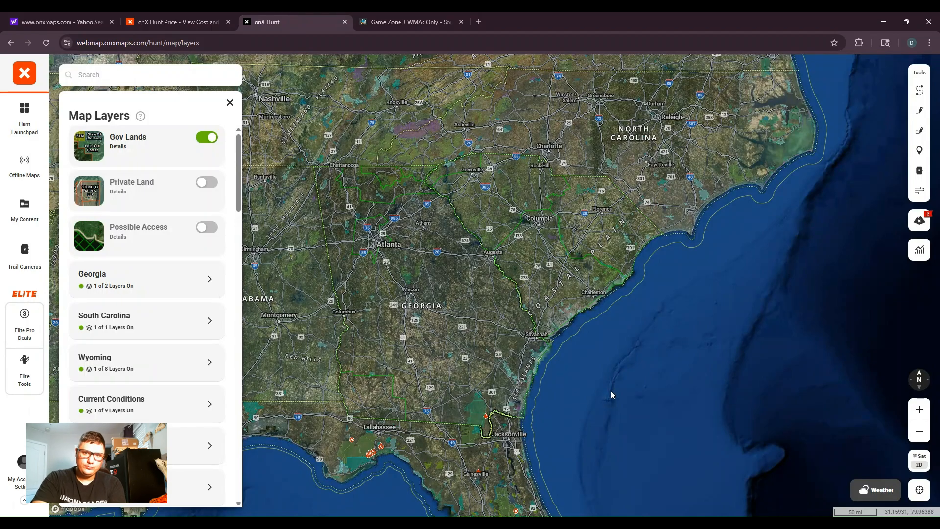
{"action": "left_click_drag", "start_coordinate": [613, 251], "coordinate": [579, 310]}
{"action": "scroll", "coordinate": [579, 311], "scroll_direction": "up", "scroll_amount": 5}
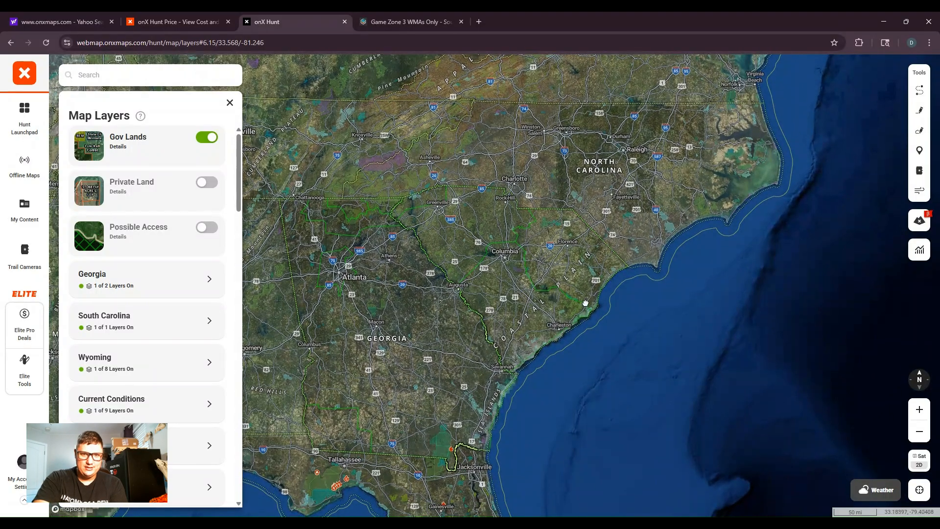
{"action": "scroll", "coordinate": [580, 292], "scroll_direction": "up", "scroll_amount": 5}
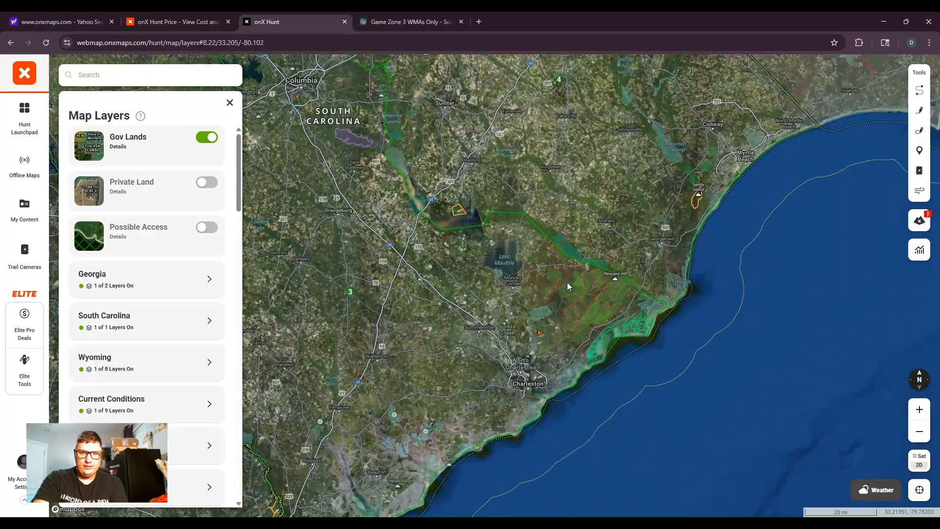
- Survey the government lands from the Francis Marion coast inland to Columbia and across to Florence
{"action": "mouse_move", "coordinate": [567, 281]}
{"action": "left_mouse_down"}
{"action": "mouse_move", "coordinate": [592, 334]}
{"action": "mouse_move", "coordinate": [598, 327]}
{"action": "mouse_move", "coordinate": [574, 317]}
{"action": "mouse_move", "coordinate": [568, 293]}
{"action": "left_mouse_up"}
{"action": "scroll", "coordinate": [591, 333], "scroll_direction": "up", "scroll_amount": 1}
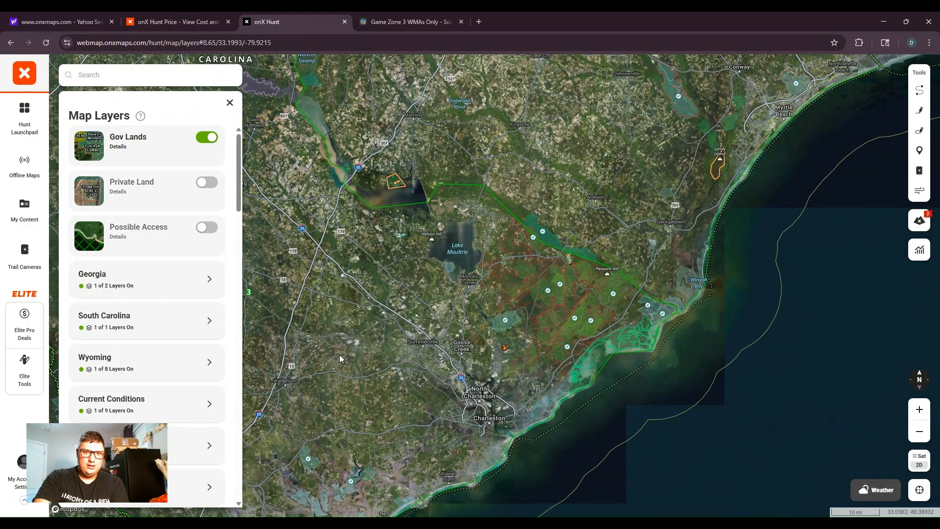
{"action": "left_click_drag", "start_coordinate": [390, 394], "coordinate": [552, 482]}
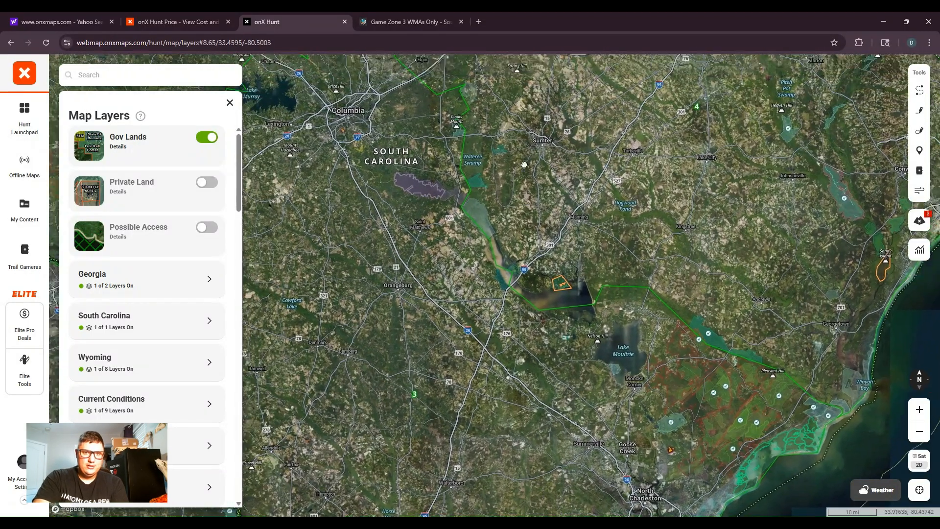
{"action": "left_click_drag", "start_coordinate": [511, 138], "coordinate": [350, 215]}
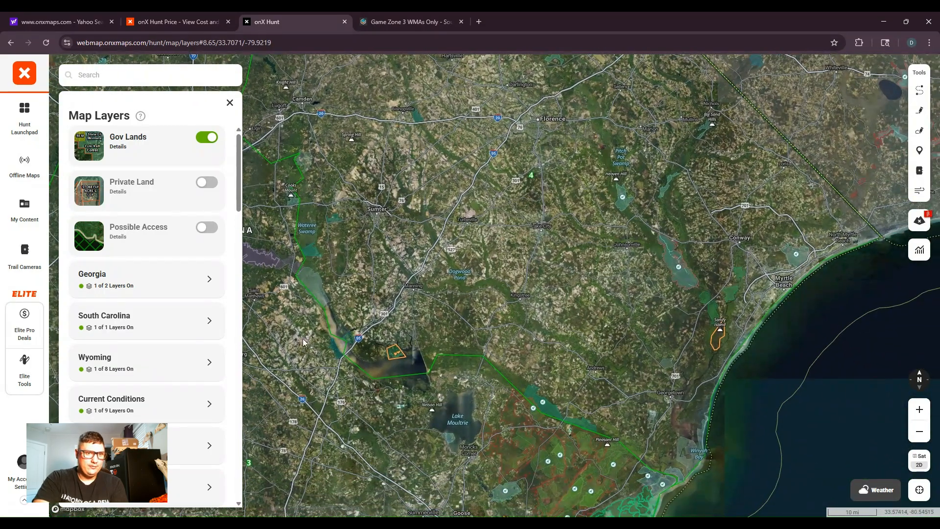
- View the saved My Content list alongside the Lake Moultrie area, and bring back the map layers list
{"action": "left_click", "coordinate": [26, 216]}
{"action": "left_click_drag", "start_coordinate": [559, 409], "coordinate": [535, 320]}
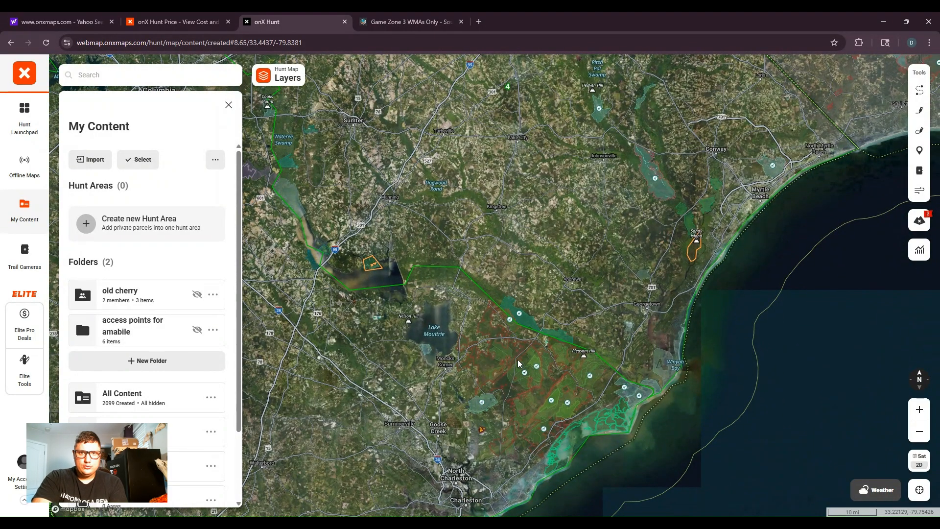
{"action": "left_click_drag", "start_coordinate": [504, 352], "coordinate": [522, 304]}
{"action": "scroll", "coordinate": [490, 370], "scroll_direction": "up", "scroll_amount": 2}
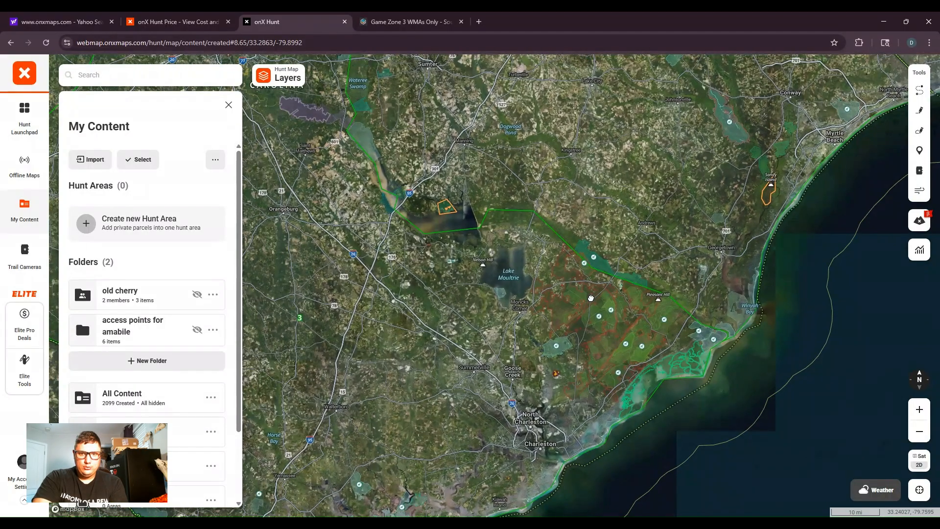
{"action": "scroll", "coordinate": [538, 304], "scroll_direction": "up", "scroll_amount": 2}
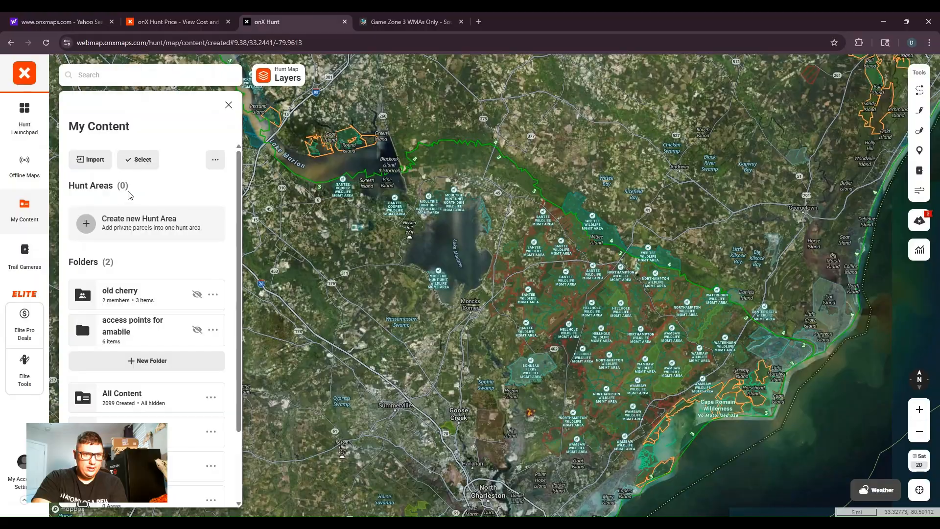
{"action": "left_click", "coordinate": [288, 73]}
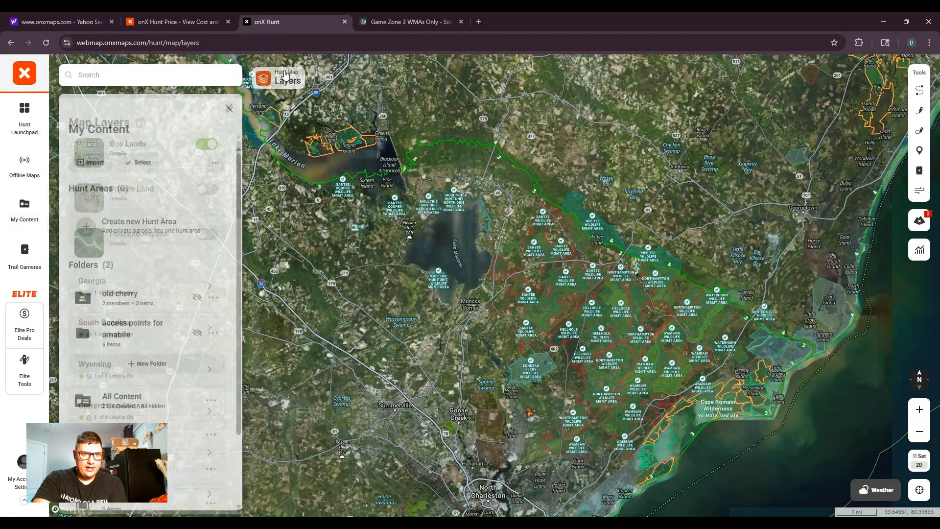
- Examine the Hellhole, Northampton, Wambaw and Santee wildlife management areas east of Lake Moultrie
{"action": "scroll", "coordinate": [671, 371], "scroll_direction": "up", "scroll_amount": 2}
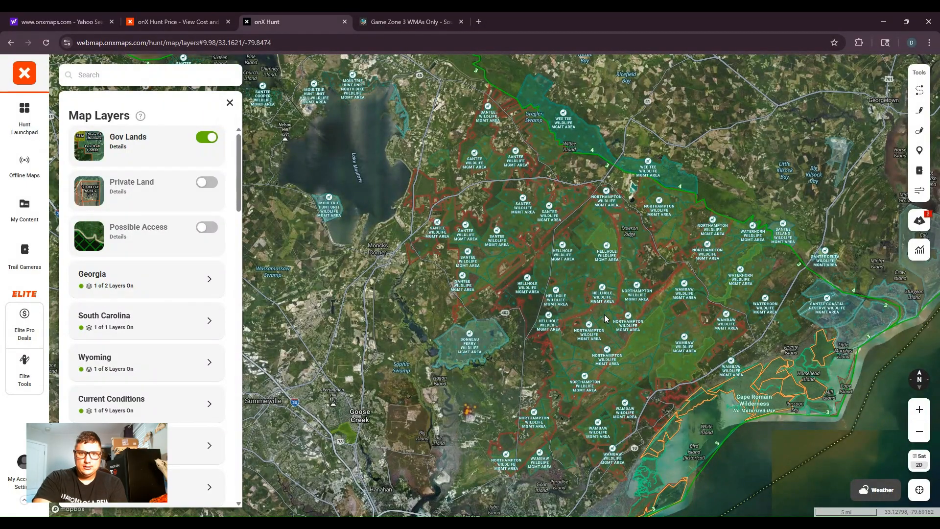
{"action": "scroll", "coordinate": [626, 348], "scroll_direction": "up", "scroll_amount": 3}
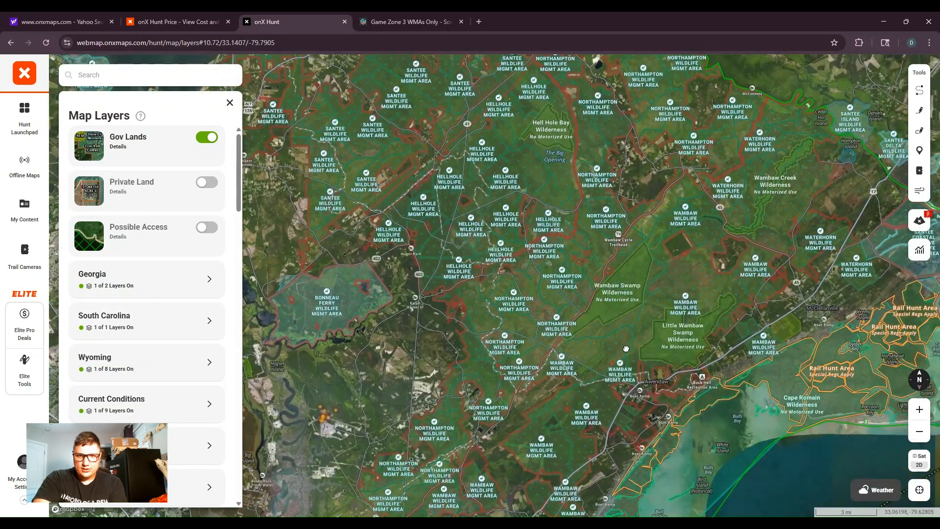
{"action": "left_click_drag", "start_coordinate": [631, 286], "coordinate": [664, 387]}
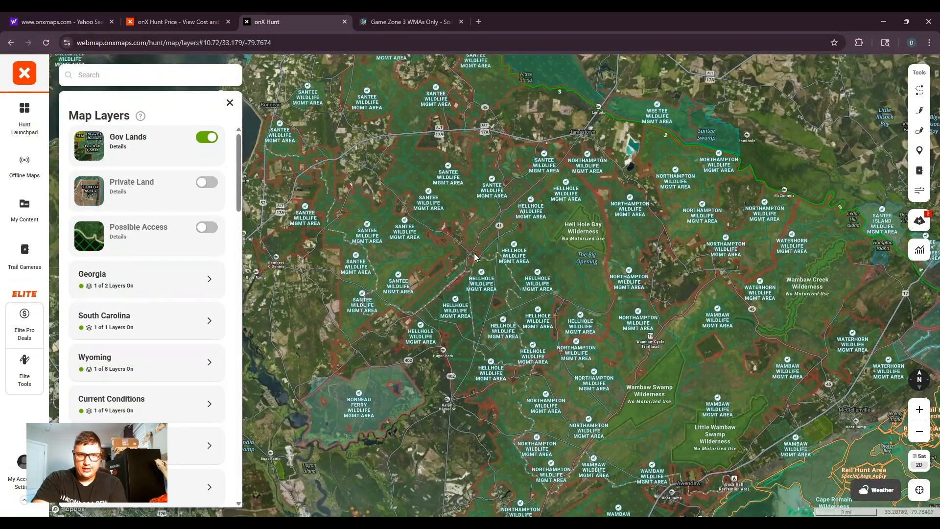
- Inspect the Moultrie Hunt Unit wildlife management area on Lake Moultrie's southwest shore near Chicora
{"action": "left_click_drag", "start_coordinate": [473, 257], "coordinate": [592, 422]}
{"action": "left_click_drag", "start_coordinate": [416, 215], "coordinate": [458, 332]}
{"action": "left_click_drag", "start_coordinate": [320, 266], "coordinate": [485, 220]}
{"action": "left_click_drag", "start_coordinate": [427, 357], "coordinate": [563, 357]}
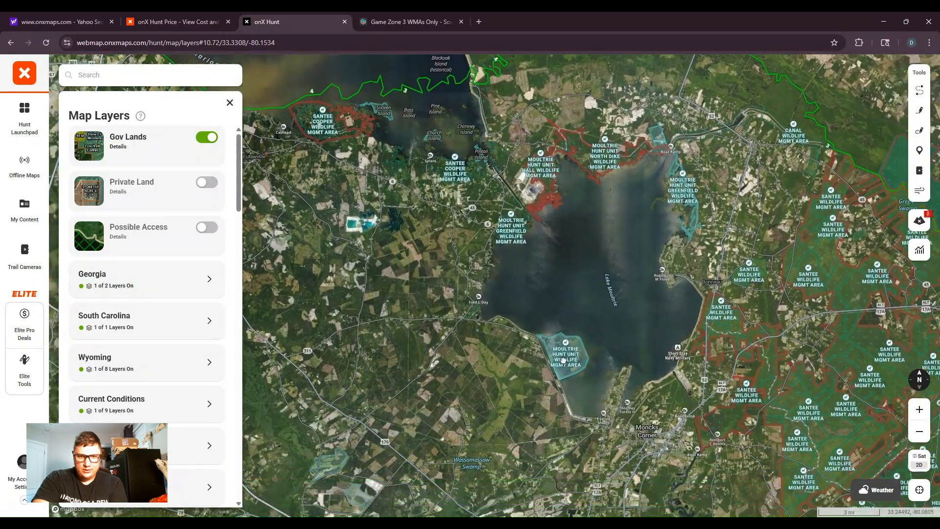
{"action": "scroll", "coordinate": [562, 357], "scroll_direction": "up", "scroll_amount": 3}
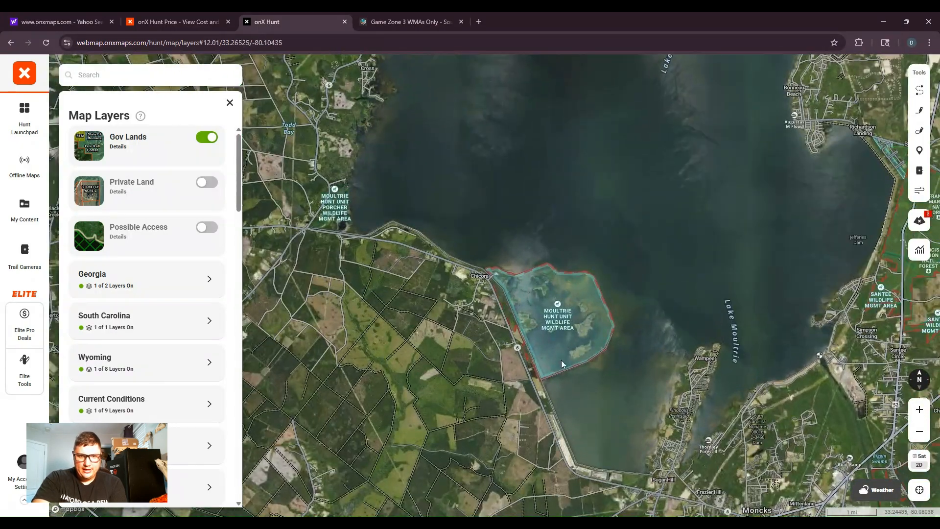
{"action": "scroll", "coordinate": [563, 362], "scroll_direction": "up", "scroll_amount": 2}
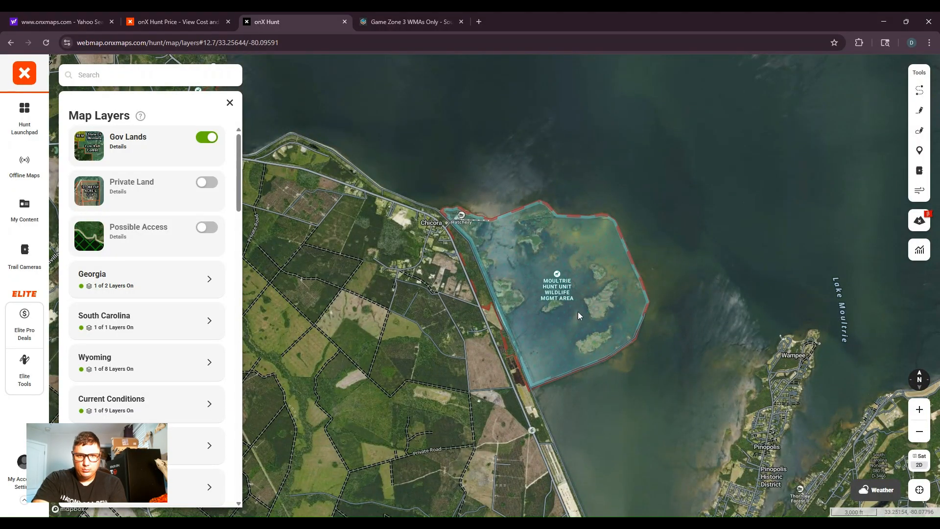
- Locate the Donnelley WMA south of Walterboro and the Coosawhatchie Heritage Preserve WMA near Yemassee
{"action": "scroll", "coordinate": [577, 314], "scroll_direction": "down", "scroll_amount": 5}
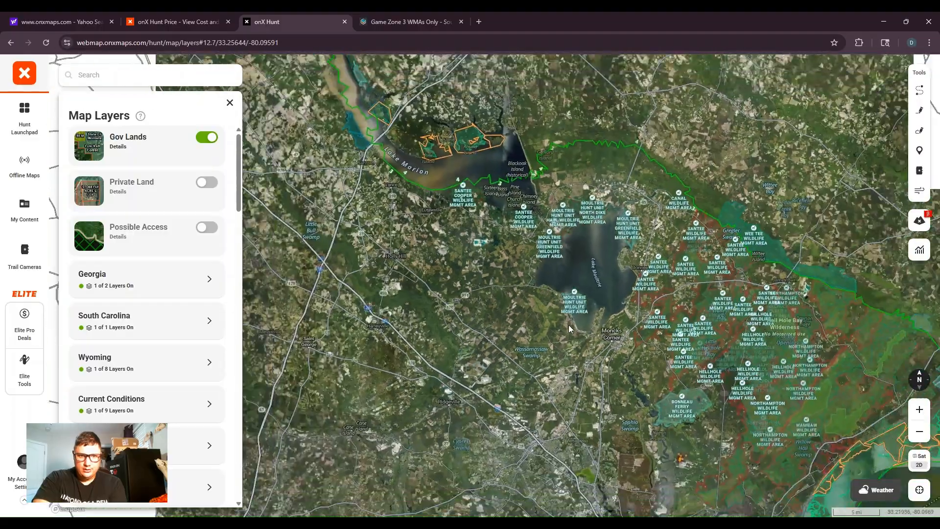
{"action": "scroll", "coordinate": [568, 325], "scroll_direction": "down", "scroll_amount": 2}
{"action": "left_click_drag", "start_coordinate": [611, 392], "coordinate": [601, 245]}
{"action": "left_click_drag", "start_coordinate": [420, 333], "coordinate": [555, 334]}
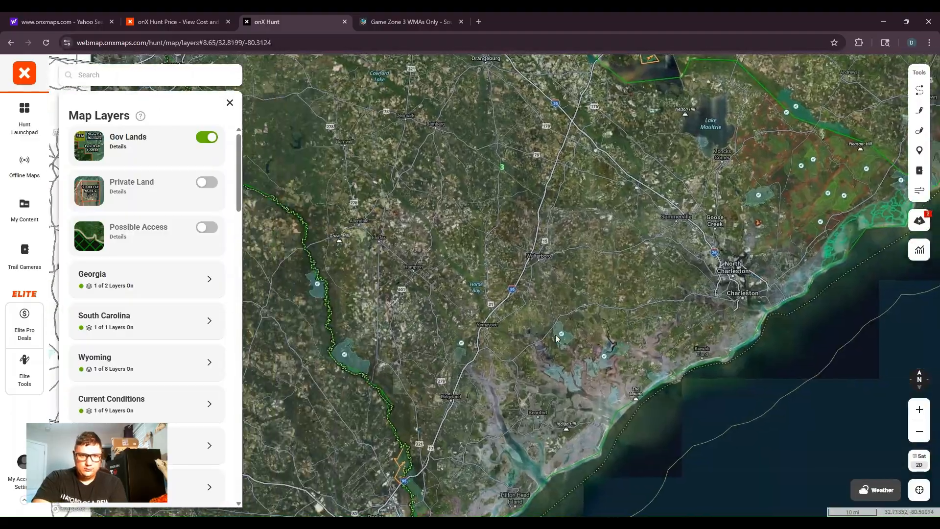
{"action": "scroll", "coordinate": [556, 335], "scroll_direction": "up", "scroll_amount": 4}
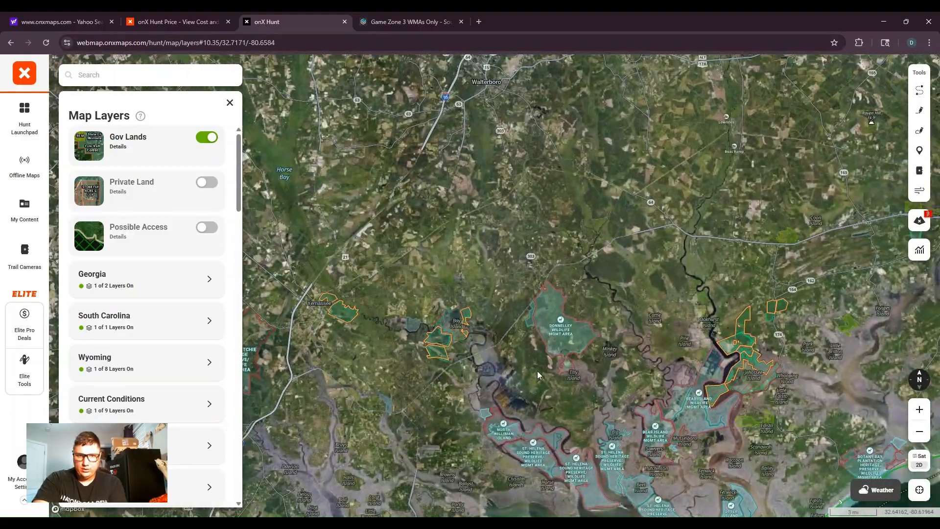
{"action": "scroll", "coordinate": [536, 370], "scroll_direction": "up", "scroll_amount": 2}
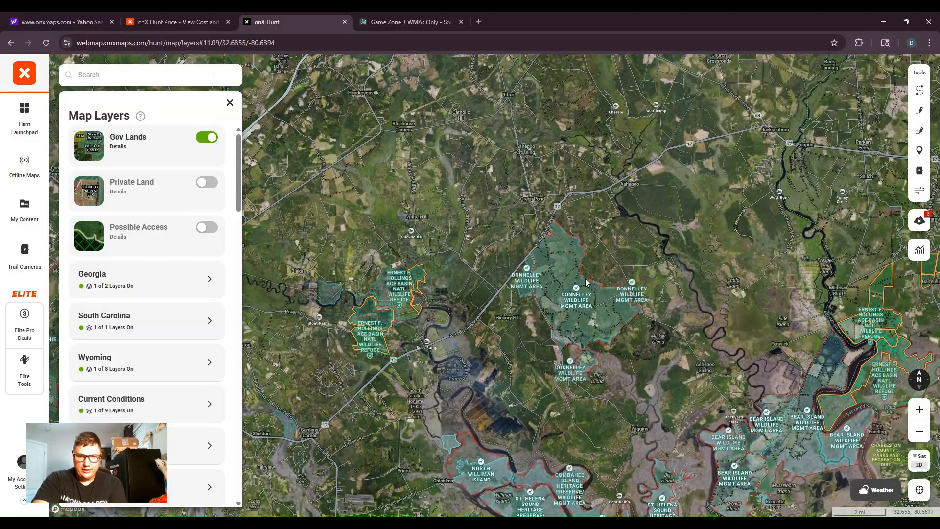
{"action": "left_click_drag", "start_coordinate": [515, 417], "coordinate": [561, 355]}
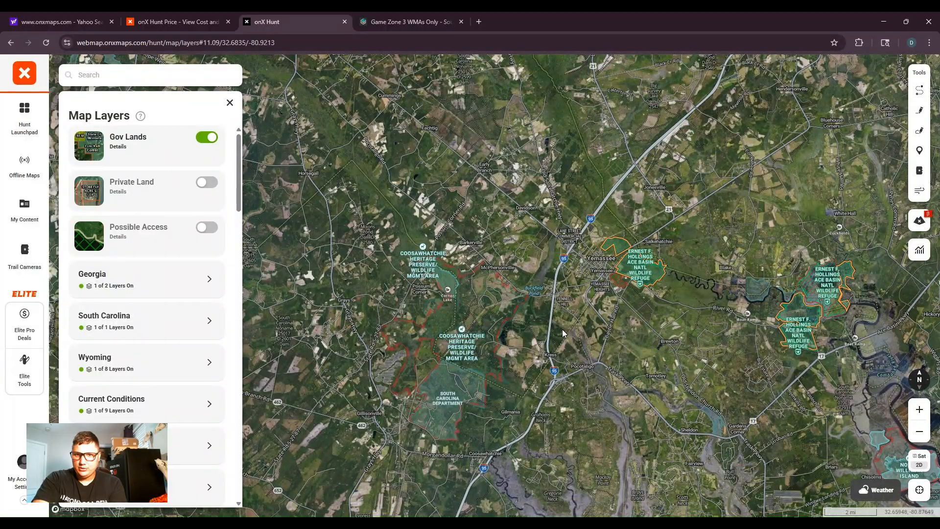
- Find the Edisto River WMA between Walterboro and Summerville, just south of Givhans Ferry State Park
{"action": "scroll", "coordinate": [562, 328], "scroll_direction": "down", "scroll_amount": 3}
{"action": "scroll", "coordinate": [630, 268], "scroll_direction": "down", "scroll_amount": 3}
{"action": "left_click_drag", "start_coordinate": [628, 278], "coordinate": [569, 412]}
{"action": "left_click_drag", "start_coordinate": [645, 294], "coordinate": [494, 413]}
{"action": "left_click_drag", "start_coordinate": [666, 257], "coordinate": [566, 361]}
{"action": "scroll", "coordinate": [637, 376], "scroll_direction": "up", "scroll_amount": 1}
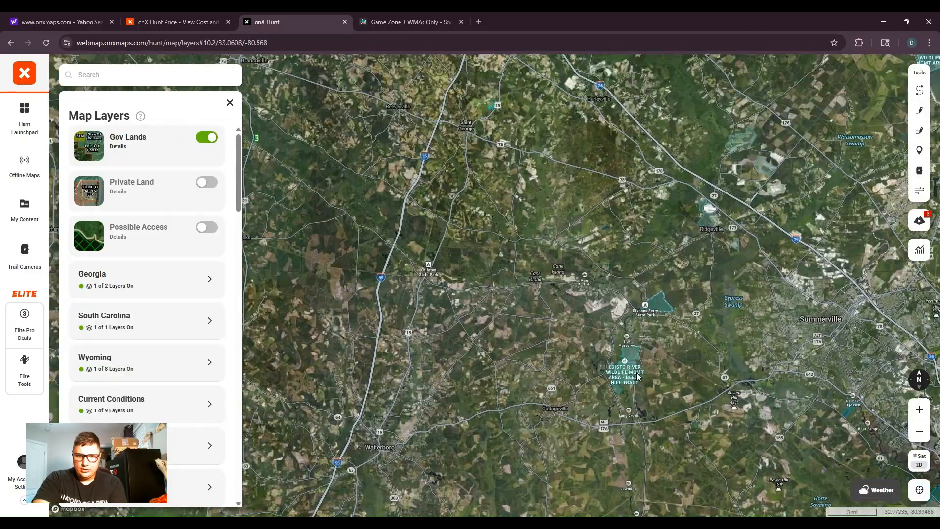
{"action": "scroll", "coordinate": [636, 376], "scroll_direction": "up", "scroll_amount": 5}
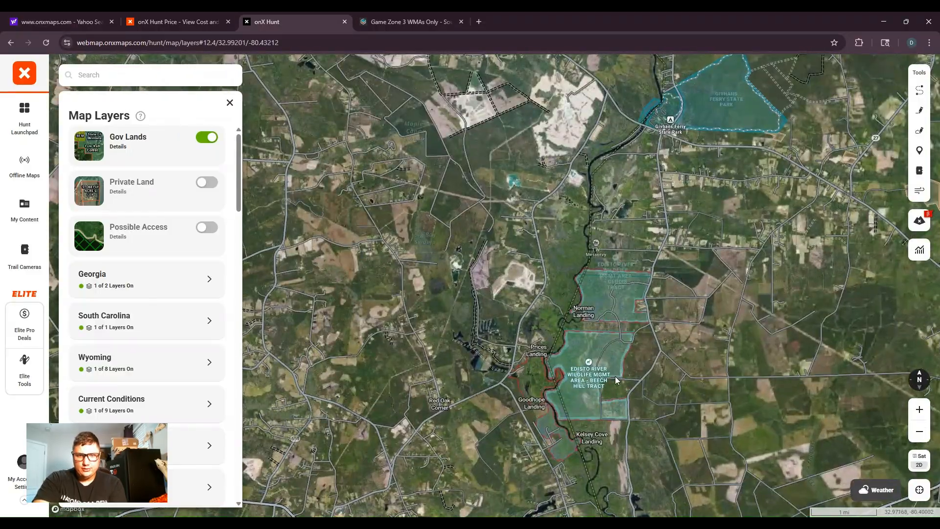
- Inspect the boundaries and access roads of the Edisto River WMA's Beech Hill and Geddis tracts up close
{"action": "scroll", "coordinate": [615, 376], "scroll_direction": "up", "scroll_amount": 2}
{"action": "scroll", "coordinate": [576, 385], "scroll_direction": "up", "scroll_amount": 2}
{"action": "left_click_drag", "start_coordinate": [609, 402], "coordinate": [589, 378]}
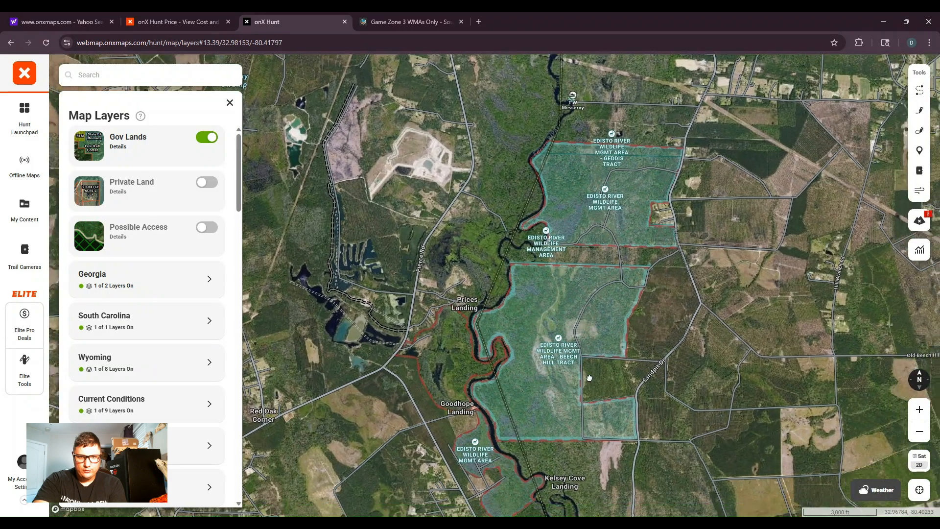
{"action": "scroll", "coordinate": [588, 386], "scroll_direction": "up", "scroll_amount": 3}
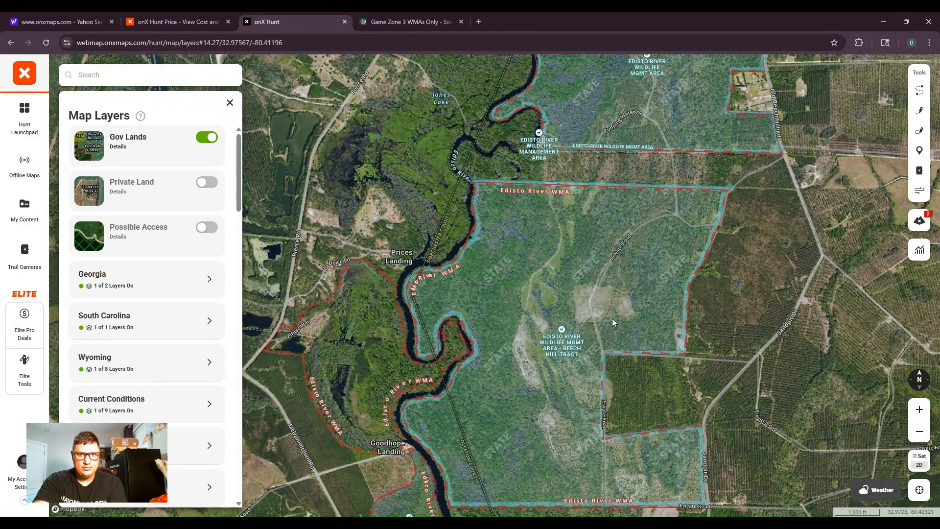
{"action": "left_click_drag", "start_coordinate": [616, 296], "coordinate": [547, 383]}
{"action": "mouse_move", "coordinate": [577, 325]}
{"action": "left_mouse_down"}
{"action": "mouse_move", "coordinate": [570, 343]}
{"action": "mouse_move", "coordinate": [583, 341]}
{"action": "mouse_move", "coordinate": [604, 447]}
{"action": "mouse_move", "coordinate": [593, 328]}
{"action": "left_mouse_up"}
- Survey the public land from the Edisto River past Summerville up to Lake Moultrie and Lake Marion
{"action": "scroll", "coordinate": [607, 362], "scroll_direction": "down", "scroll_amount": 5}
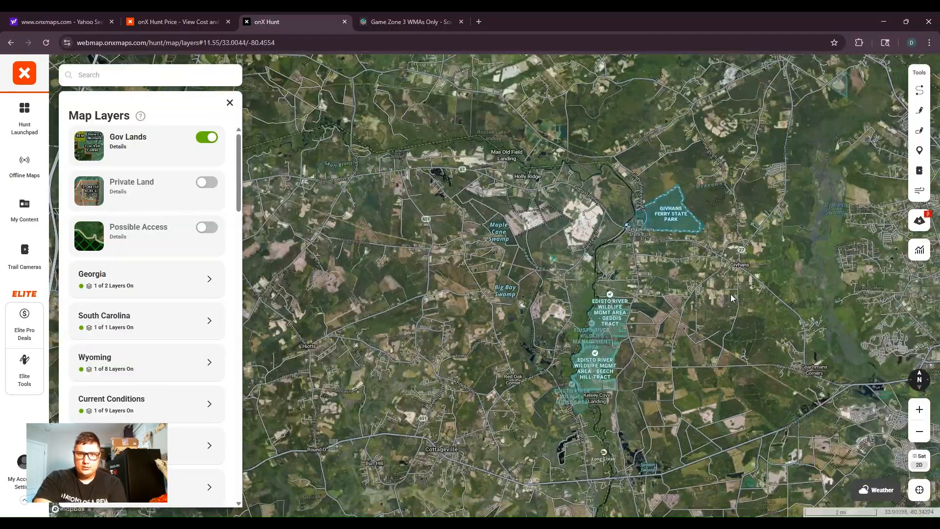
{"action": "left_click_drag", "start_coordinate": [732, 298], "coordinate": [594, 301]}
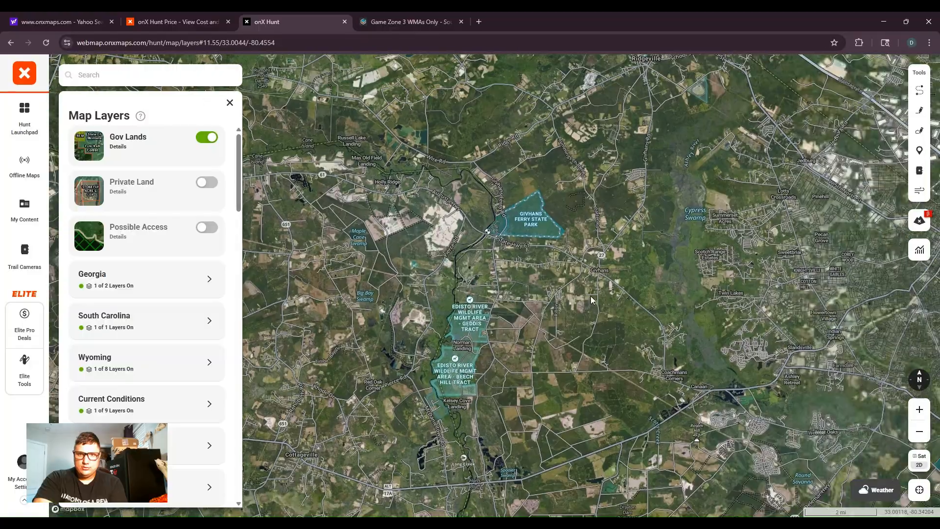
{"action": "left_click_drag", "start_coordinate": [734, 254], "coordinate": [579, 317]}
{"action": "scroll", "coordinate": [579, 317], "scroll_direction": "down", "scroll_amount": 4}
{"action": "scroll", "coordinate": [644, 306], "scroll_direction": "down", "scroll_amount": 4}
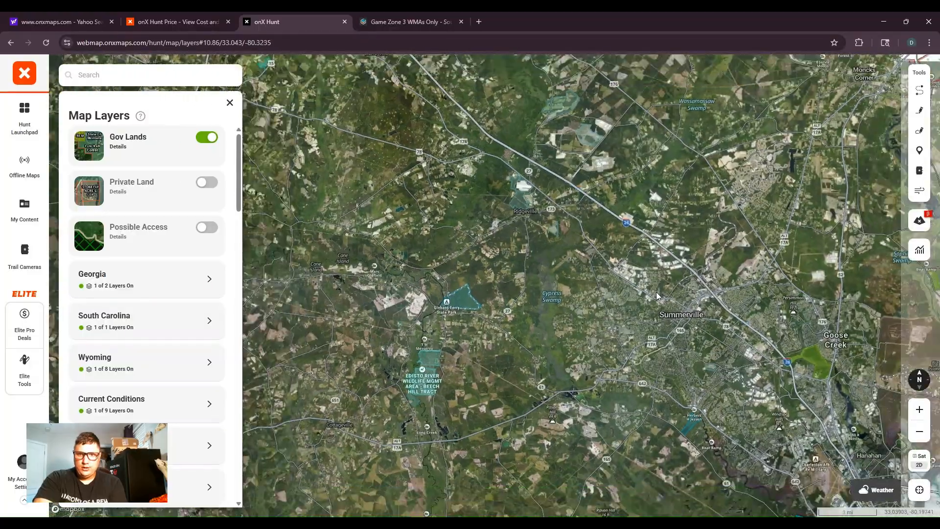
{"action": "left_click_drag", "start_coordinate": [772, 211], "coordinate": [561, 299]}
{"action": "scroll", "coordinate": [562, 299], "scroll_direction": "down", "scroll_amount": 5}
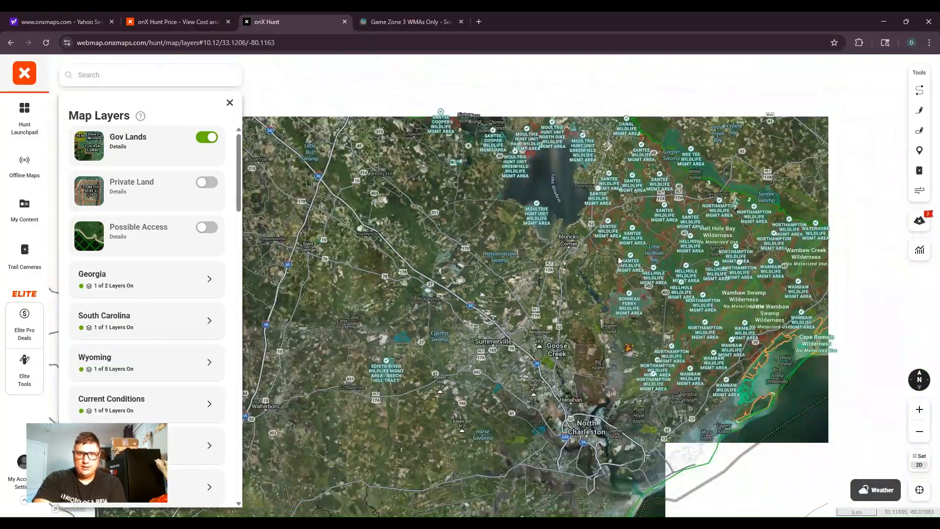
{"action": "left_click_drag", "start_coordinate": [617, 260], "coordinate": [558, 360]}
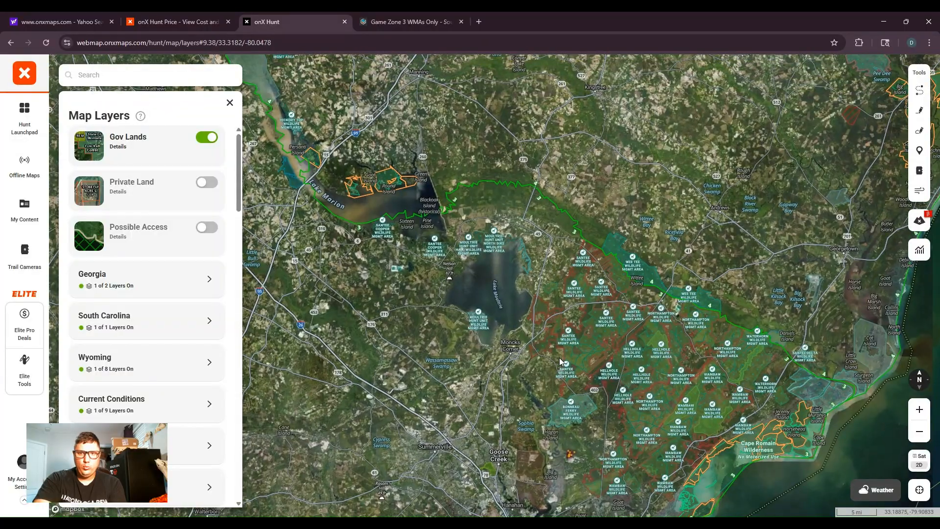
{"action": "scroll", "coordinate": [486, 328], "scroll_direction": "down", "scroll_amount": 3}
{"action": "left_click_drag", "start_coordinate": [521, 299], "coordinate": [528, 335]}
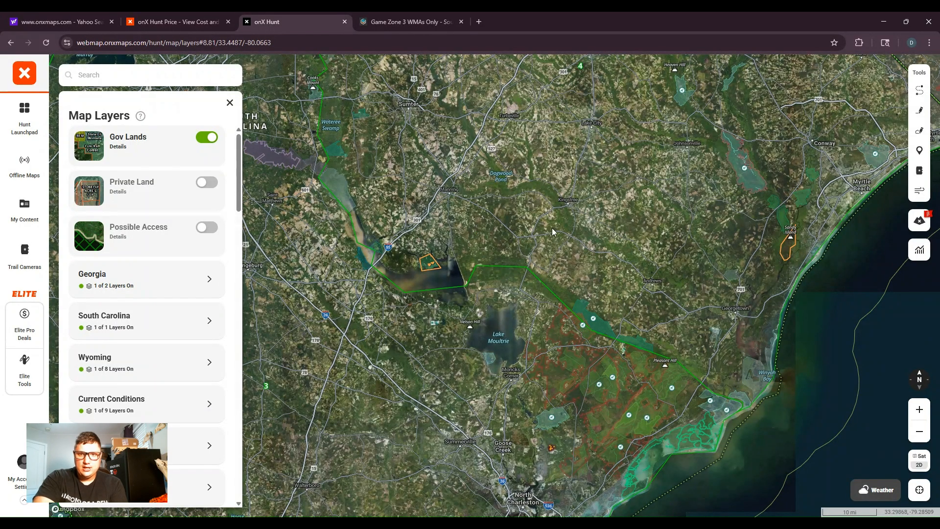
- Check the area details for a spot northwest of Andrews, close them, and show the neighbouring Wee Tee WMA
{"action": "scroll", "coordinate": [636, 294], "scroll_direction": "up", "scroll_amount": 5}
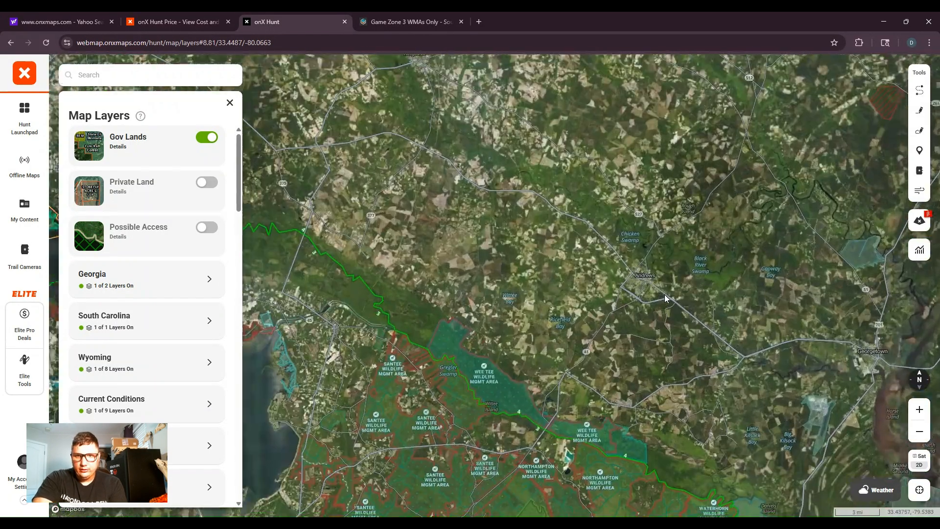
{"action": "scroll", "coordinate": [626, 306], "scroll_direction": "up", "scroll_amount": 2}
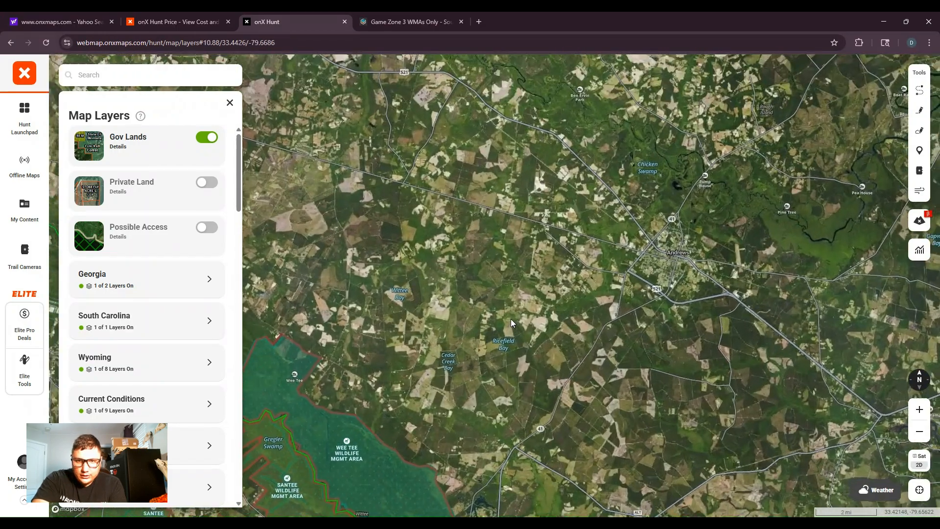
{"action": "left_click_drag", "start_coordinate": [701, 294], "coordinate": [636, 303]}
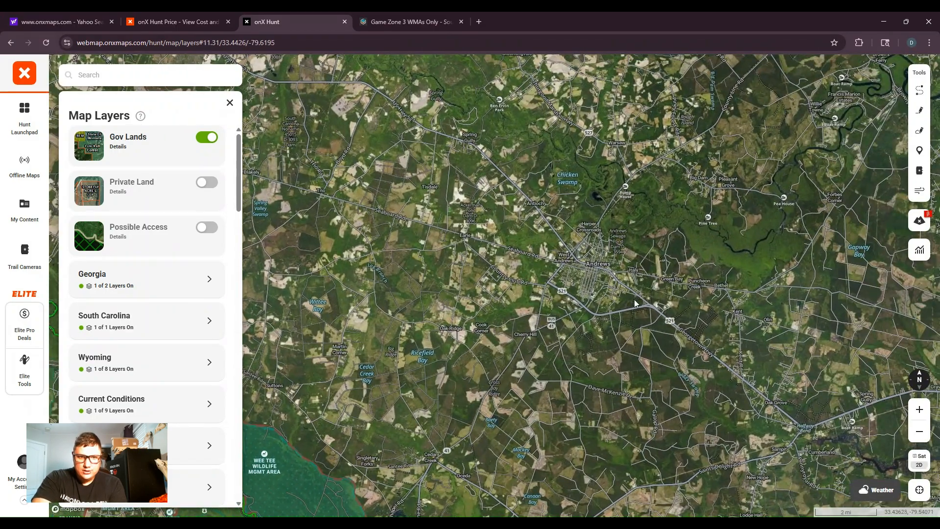
{"action": "left_click_drag", "start_coordinate": [563, 321], "coordinate": [554, 359]}
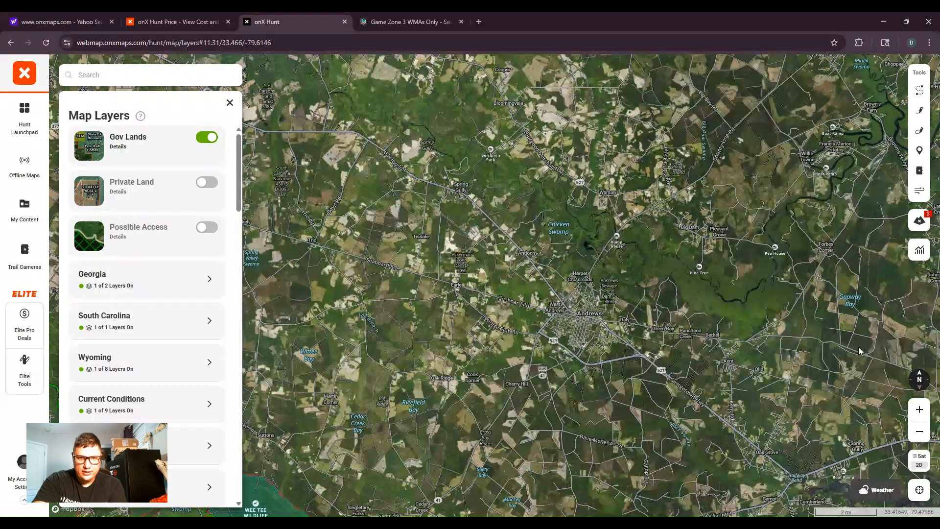
{"action": "left_click", "coordinate": [552, 250]}
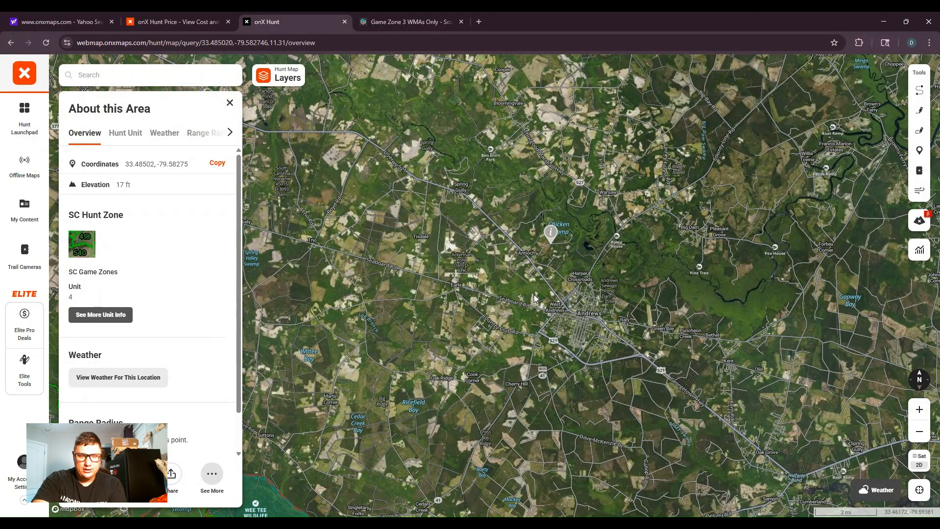
{"action": "left_click", "coordinate": [230, 102]}
{"action": "scroll", "coordinate": [591, 355], "scroll_direction": "down", "scroll_amount": 3}
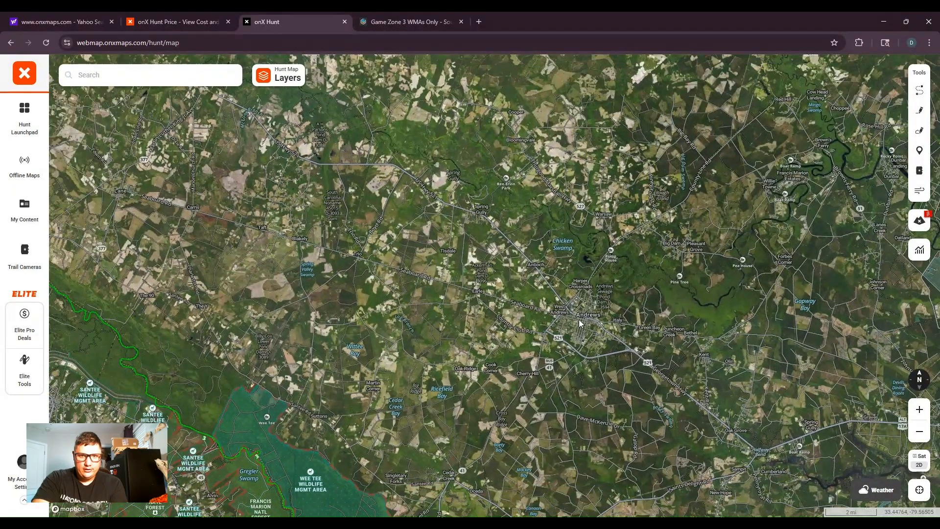
{"action": "left_click_drag", "start_coordinate": [590, 354], "coordinate": [590, 328]}
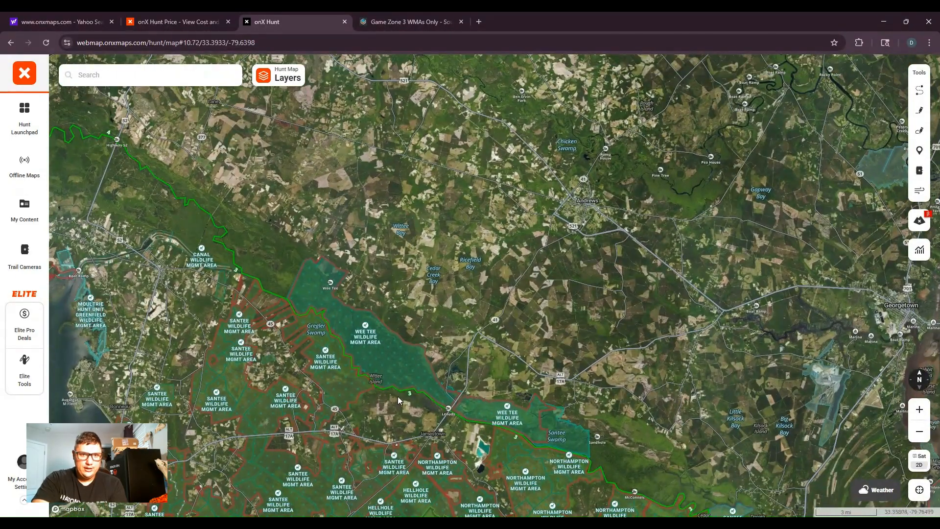
- Inspect the State of South Carolina tract between Browns Ferry Road and the Black River, north of Georgetown
{"action": "left_click_drag", "start_coordinate": [565, 373], "coordinate": [398, 412]}
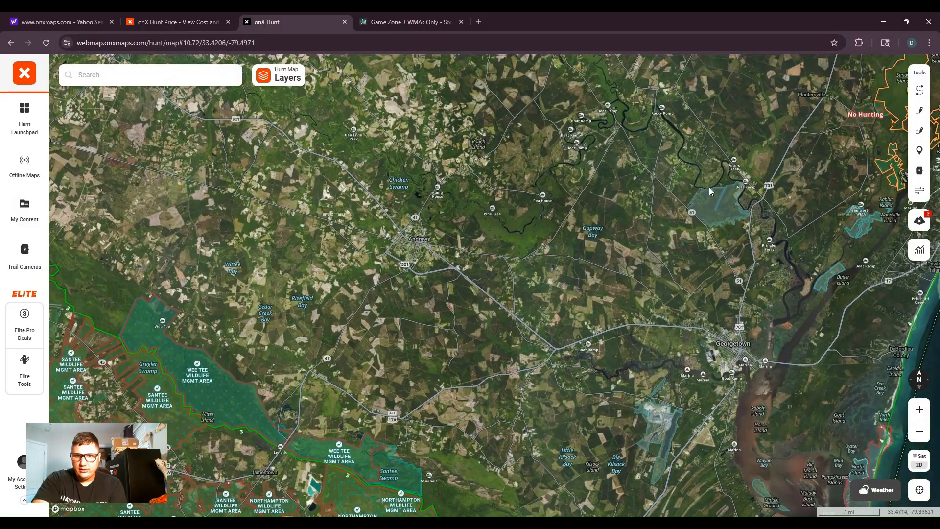
{"action": "scroll", "coordinate": [739, 224], "scroll_direction": "up", "scroll_amount": 5}
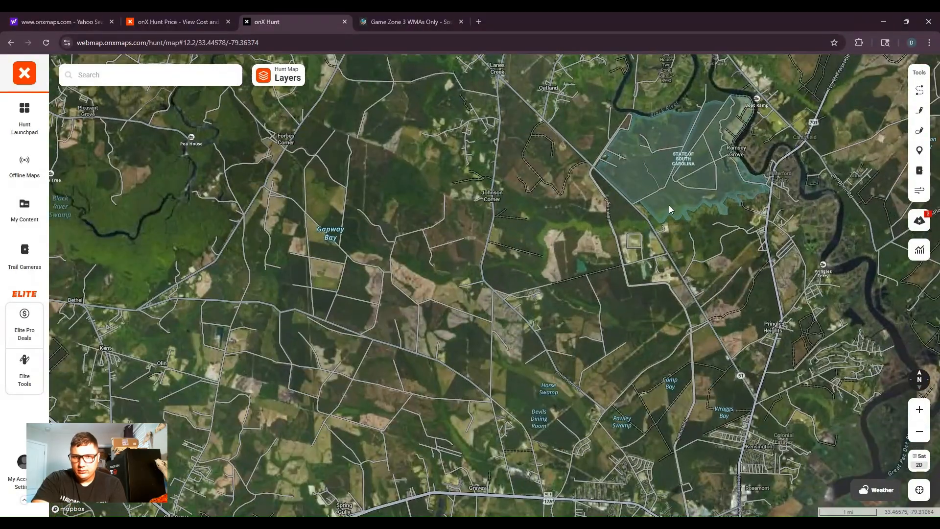
{"action": "left_click_drag", "start_coordinate": [669, 204], "coordinate": [647, 274]}
{"action": "scroll", "coordinate": [666, 285], "scroll_direction": "up", "scroll_amount": 2}
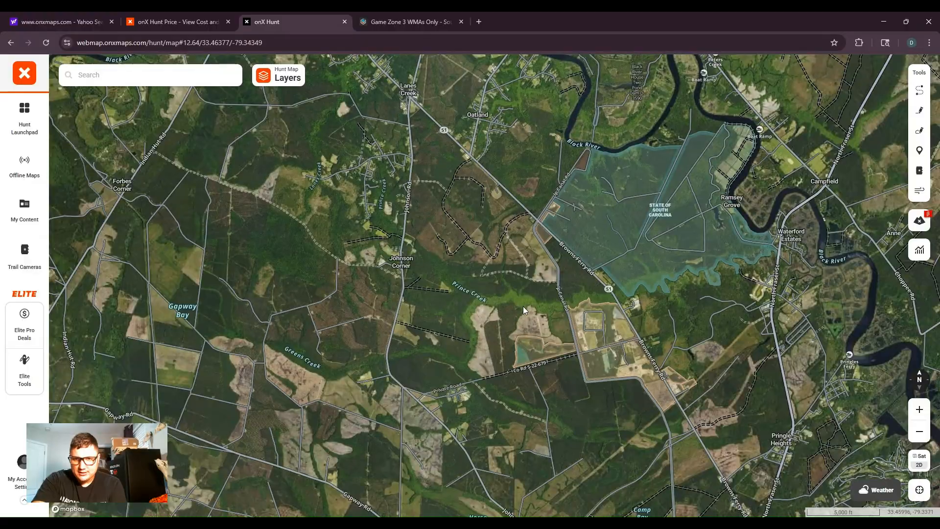
{"action": "scroll", "coordinate": [650, 267], "scroll_direction": "up", "scroll_amount": 3}
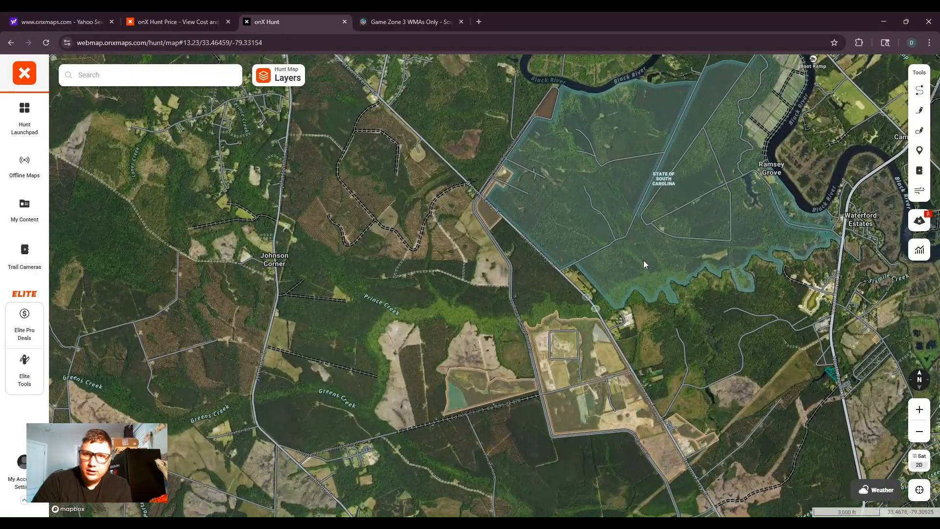
{"action": "left_click_drag", "start_coordinate": [691, 244], "coordinate": [676, 304]}
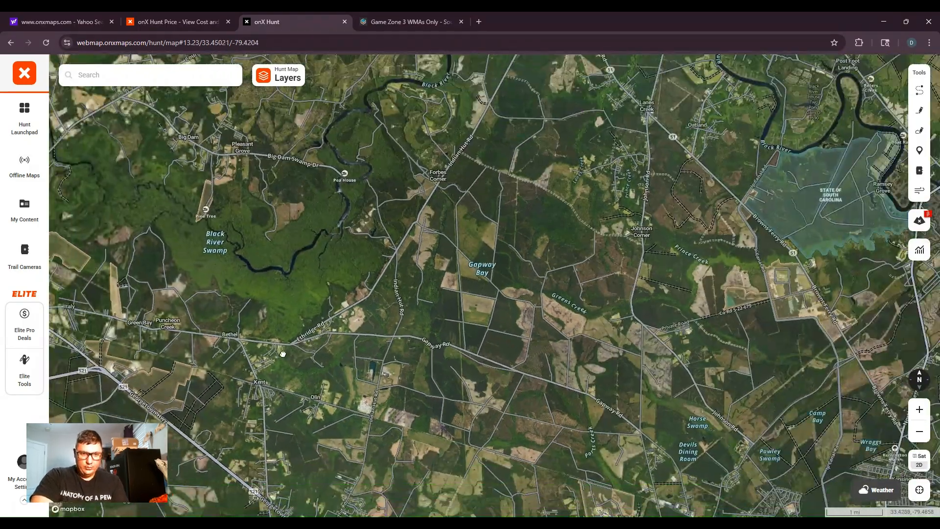
- Return southwest past Andrews to the eastern part of the Wee Tee WMA around Santee Swamp
{"action": "left_click_drag", "start_coordinate": [282, 354], "coordinate": [531, 247]}
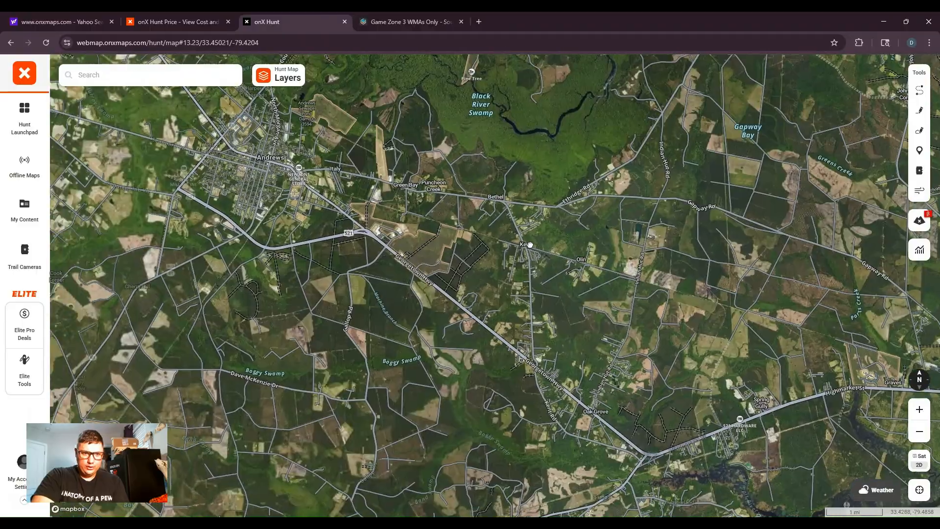
{"action": "left_click_drag", "start_coordinate": [368, 419], "coordinate": [474, 219]}
{"action": "scroll", "coordinate": [475, 220], "scroll_direction": "down", "scroll_amount": 3}
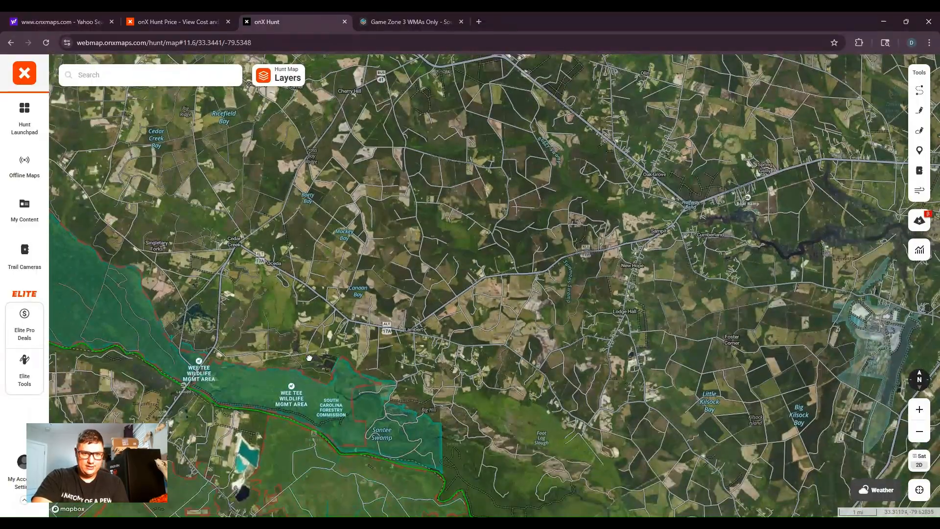
{"action": "left_click_drag", "start_coordinate": [355, 421], "coordinate": [475, 338]}
{"action": "scroll", "coordinate": [467, 337], "scroll_direction": "up", "scroll_amount": 5}
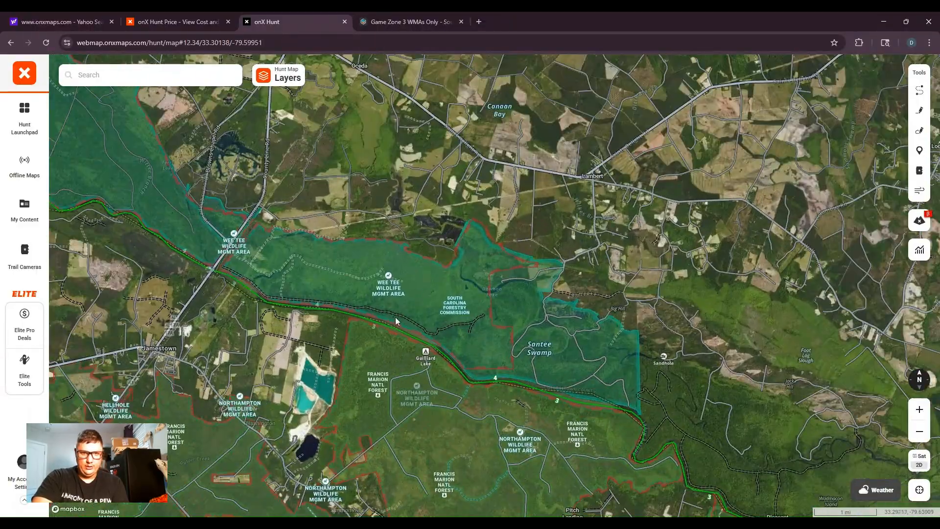
- Survey the whole Wee Tee WMA along the river, from Santee Swamp northwest past Wittee Lake to Gregler Swamp
{"action": "left_click_drag", "start_coordinate": [392, 302], "coordinate": [595, 350]}
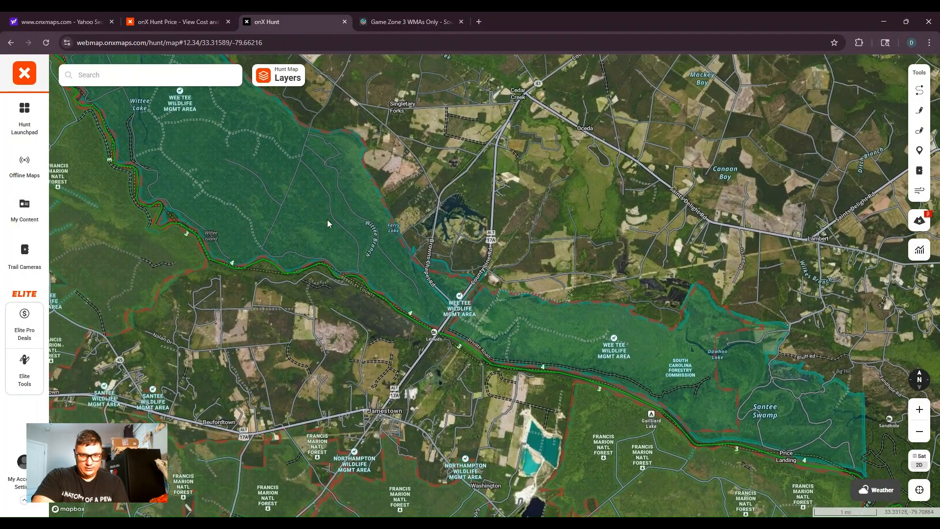
{"action": "left_click_drag", "start_coordinate": [386, 255], "coordinate": [511, 402]}
{"action": "scroll", "coordinate": [511, 402], "scroll_direction": "down", "scroll_amount": 5}
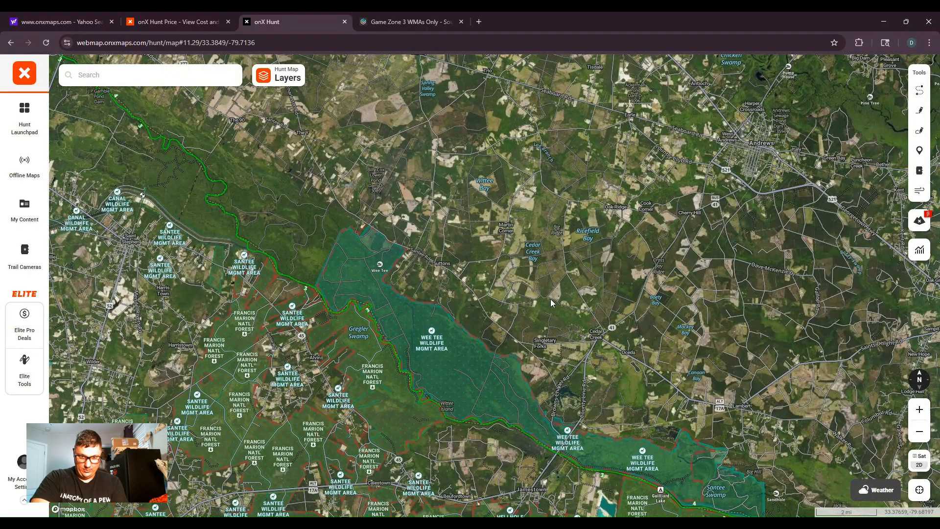
{"action": "scroll", "coordinate": [466, 378], "scroll_direction": "up", "scroll_amount": 2}
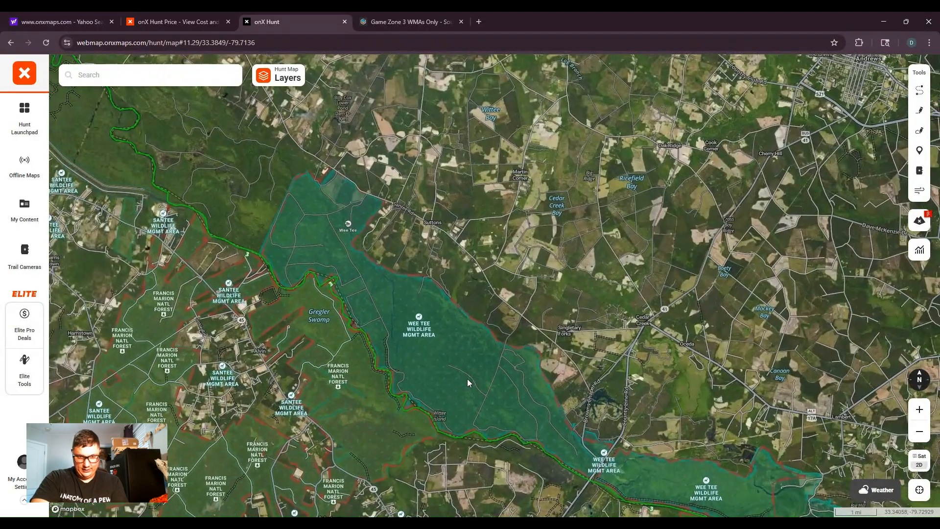
{"action": "left_click_drag", "start_coordinate": [466, 400], "coordinate": [474, 338]}
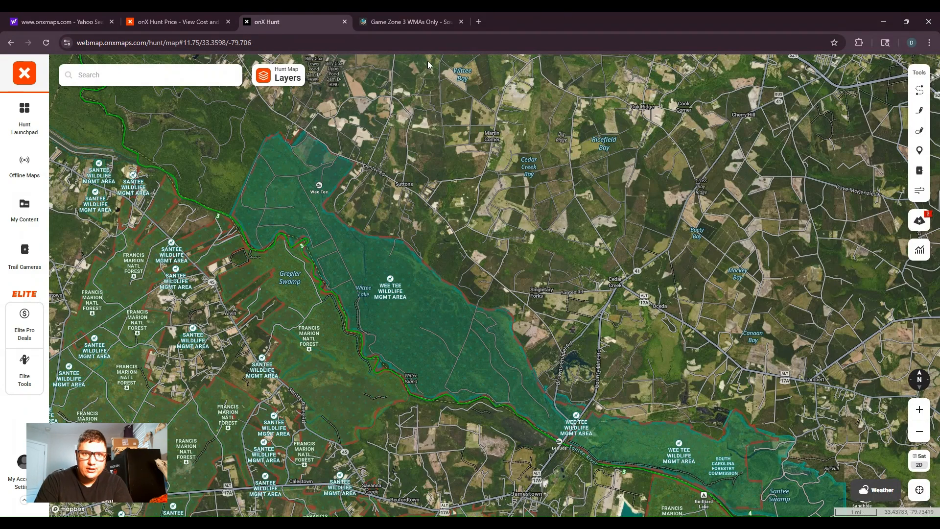
- Switch to the Game Zone 3 WMA regulations page and go back to the Other WMAs entry starting the seasons table
{"action": "left_click", "coordinate": [415, 18]}
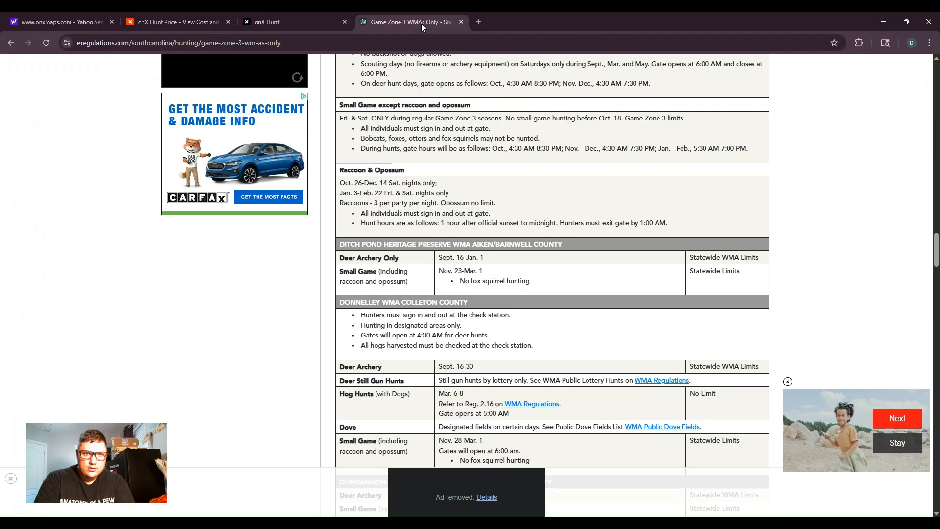
{"action": "scroll", "coordinate": [536, 248], "scroll_direction": "up", "scroll_amount": 12}
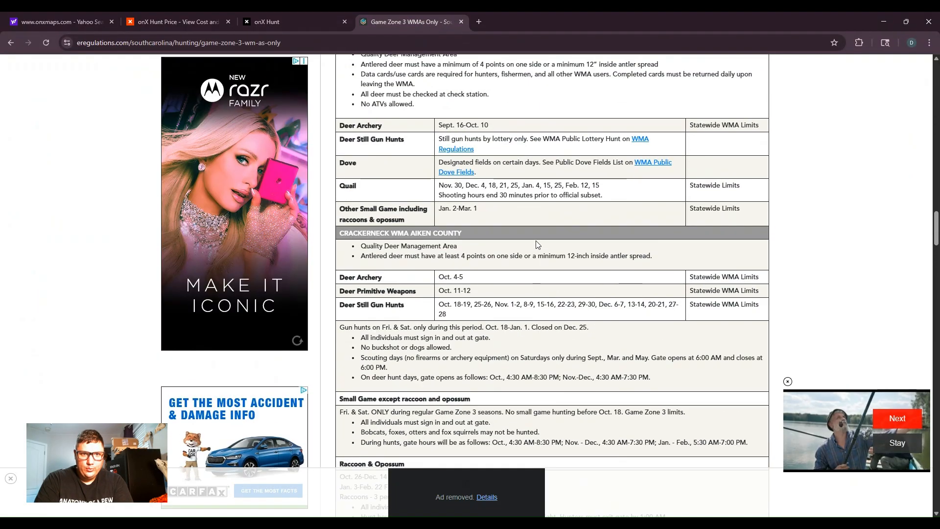
{"action": "scroll", "coordinate": [532, 239], "scroll_direction": "up", "scroll_amount": 15}
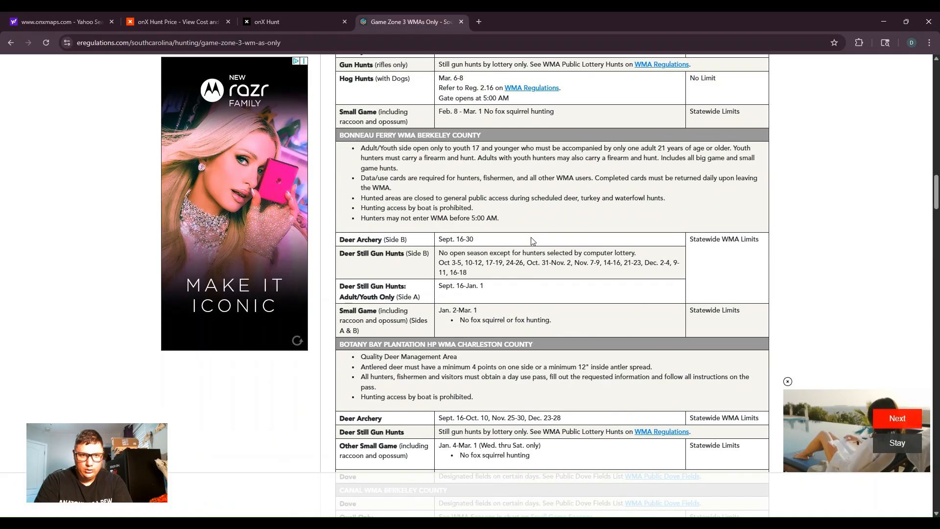
{"action": "scroll", "coordinate": [415, 245], "scroll_direction": "up", "scroll_amount": 5}
{"action": "scroll", "coordinate": [415, 294], "scroll_direction": "down", "scroll_amount": 5}
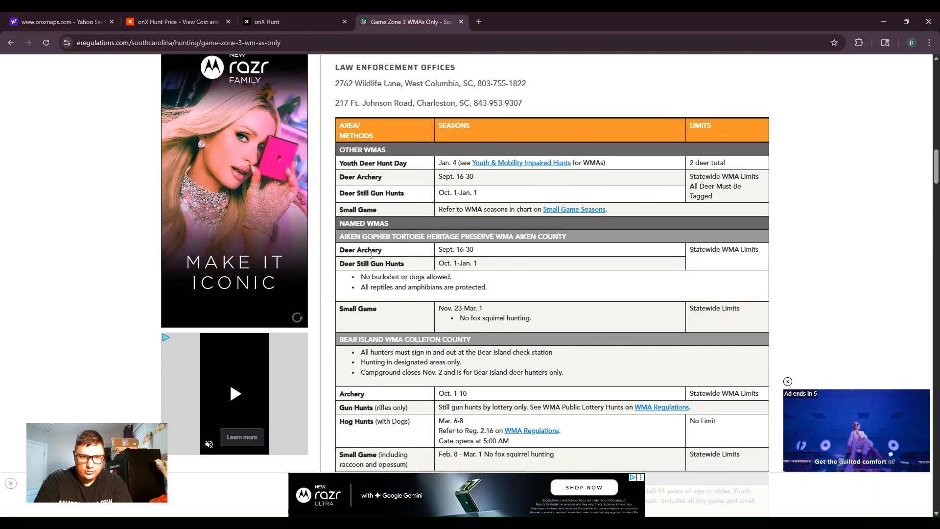
- Look through the named WMA seasons from Bear Island down to the Francis Marion National Forest hunt units
{"action": "scroll", "coordinate": [415, 299], "scroll_direction": "down", "scroll_amount": 15}
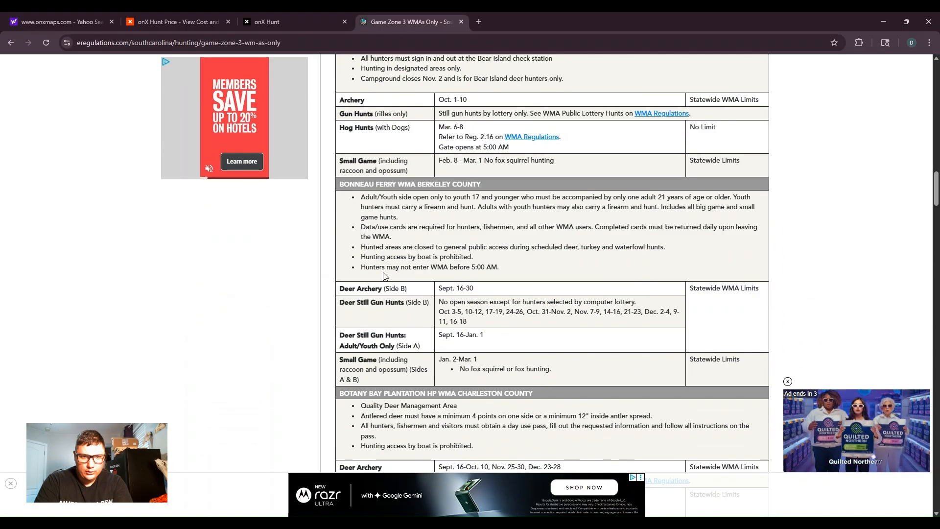
{"action": "scroll", "coordinate": [392, 249], "scroll_direction": "down", "scroll_amount": 20}
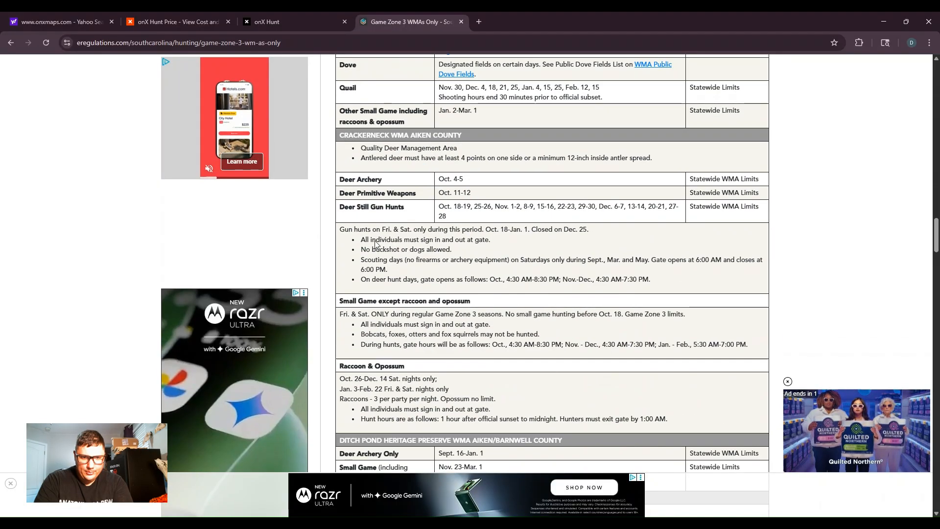
{"action": "scroll", "coordinate": [422, 258], "scroll_direction": "down", "scroll_amount": 7}
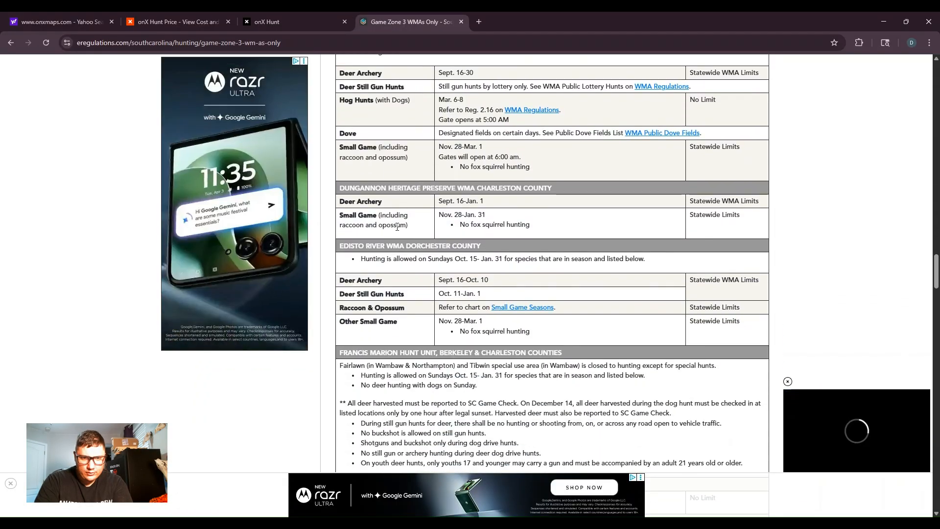
{"action": "scroll", "coordinate": [382, 264], "scroll_direction": "down", "scroll_amount": 5}
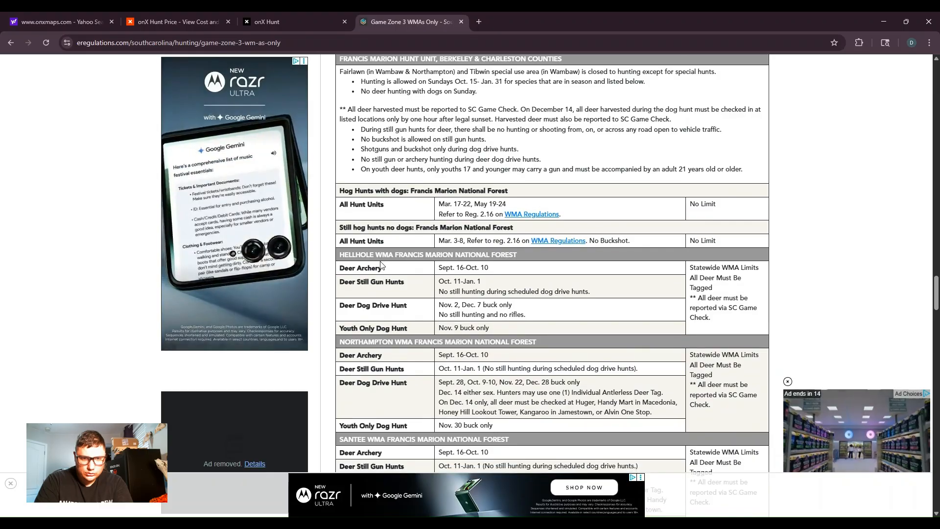
{"action": "scroll", "coordinate": [394, 223], "scroll_direction": "up", "scroll_amount": 2}
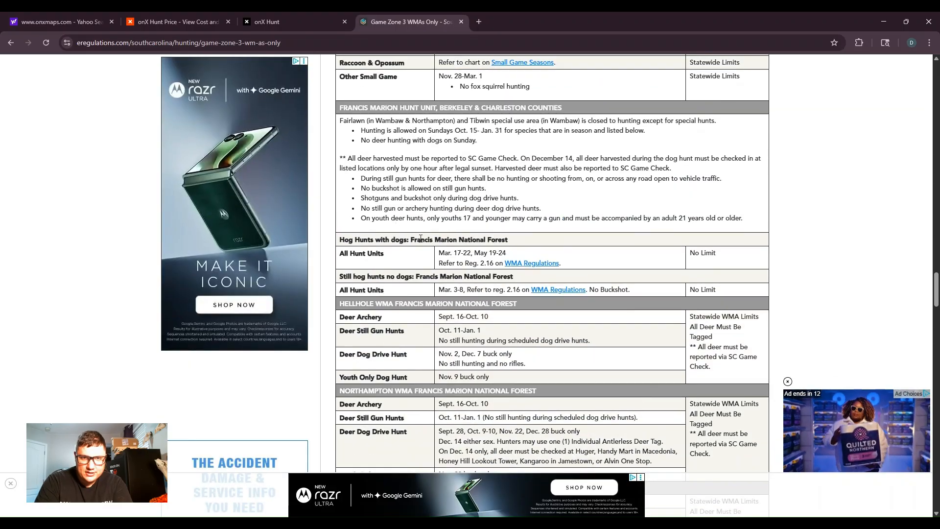
{"action": "scroll", "coordinate": [443, 158], "scroll_direction": "down", "scroll_amount": 5}
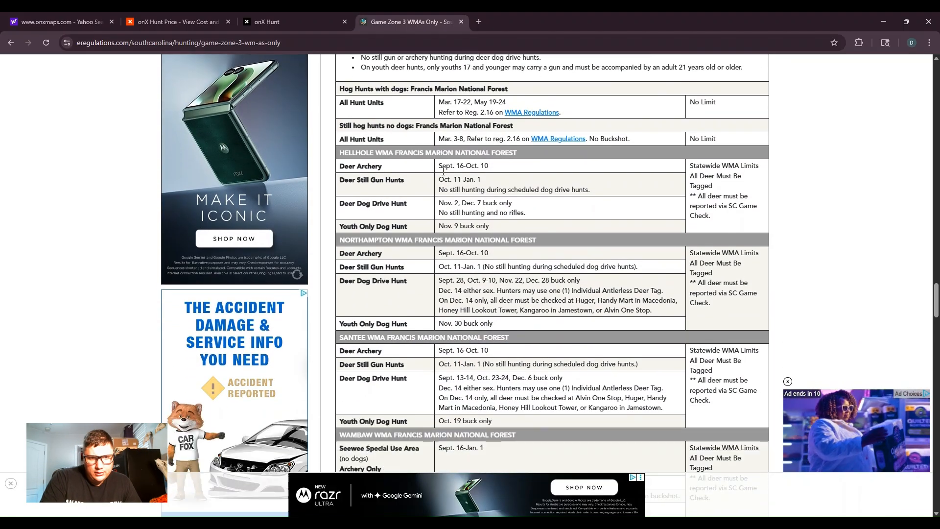
{"action": "scroll", "coordinate": [398, 280], "scroll_direction": "down", "scroll_amount": 10}
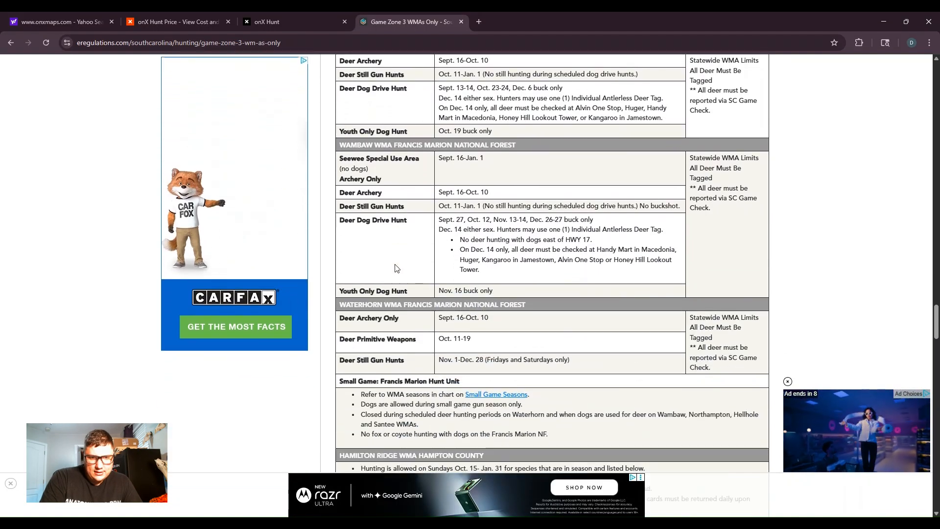
- Scan the remaining named WMAs from Hatchery and the Moultrie Hunt Unit through Webb WMA for a Wee Tee entry
{"action": "scroll", "coordinate": [398, 265], "scroll_direction": "down", "scroll_amount": 5}
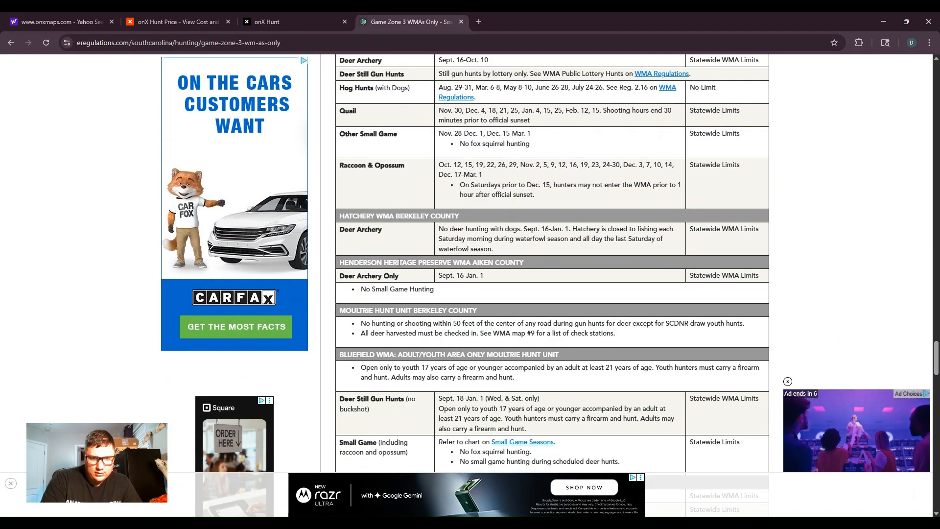
{"action": "scroll", "coordinate": [395, 257], "scroll_direction": "down", "scroll_amount": 6}
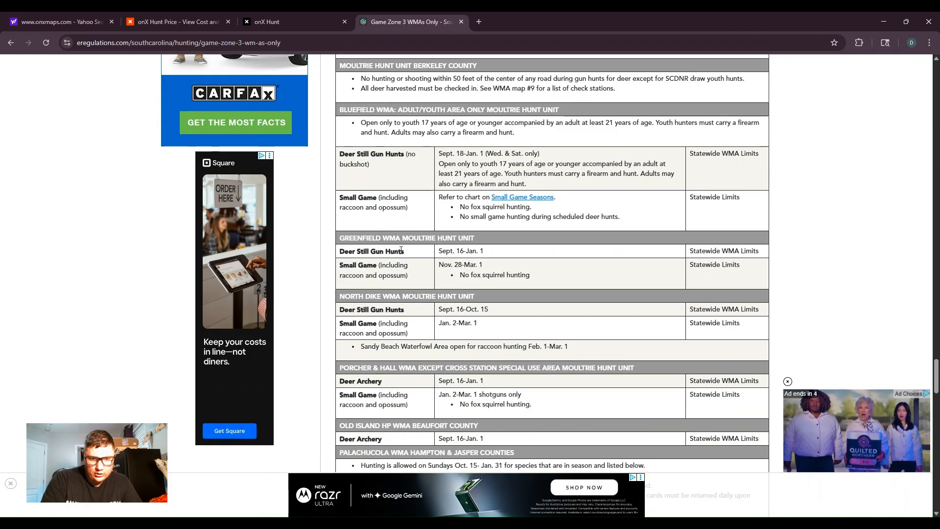
{"action": "scroll", "coordinate": [407, 248], "scroll_direction": "down", "scroll_amount": 12}
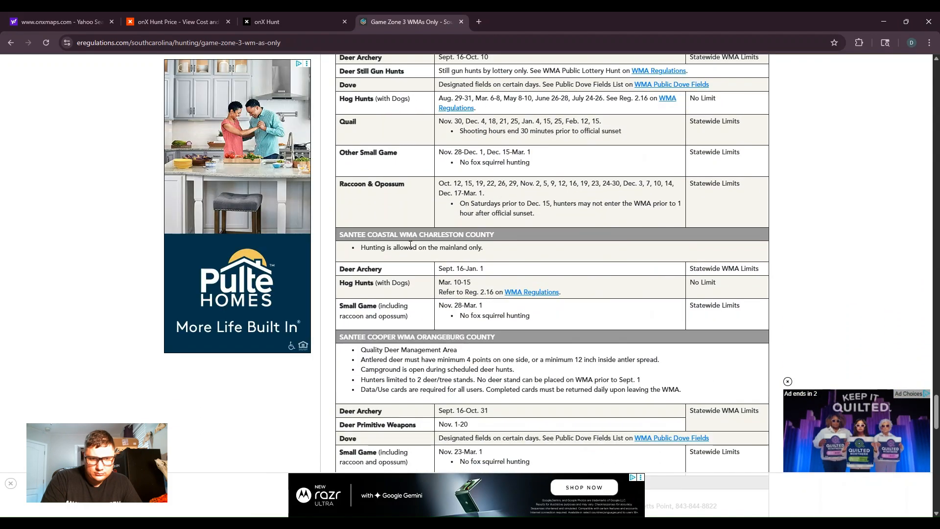
{"action": "scroll", "coordinate": [411, 245], "scroll_direction": "down", "scroll_amount": 6}
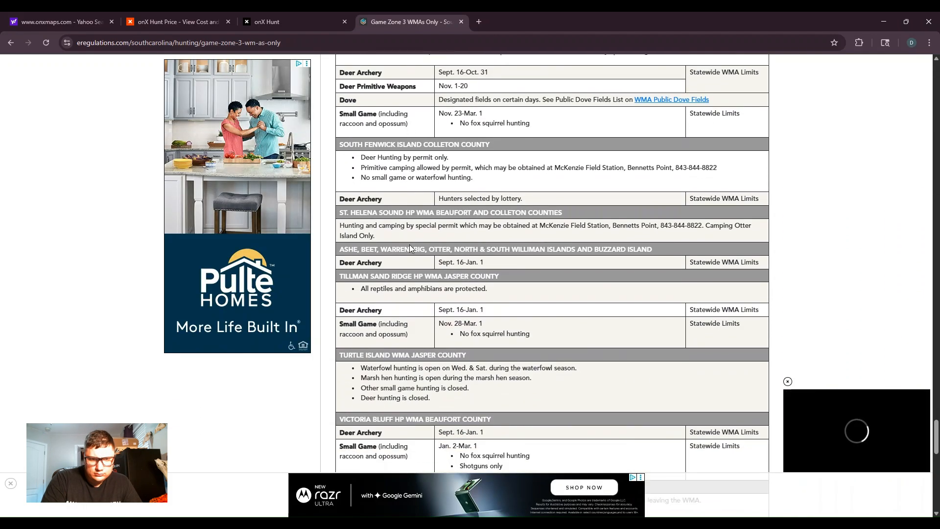
{"action": "scroll", "coordinate": [410, 245], "scroll_direction": "down", "scroll_amount": 4}
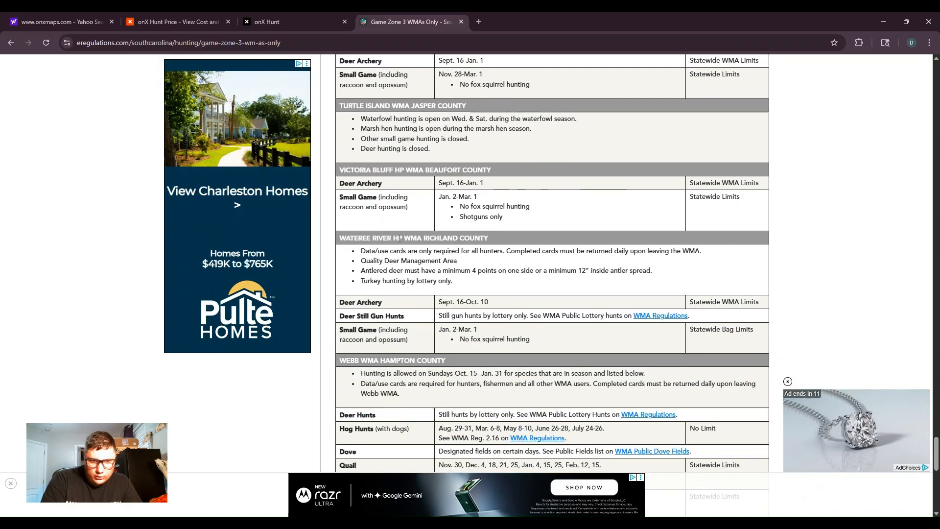
{"action": "scroll", "coordinate": [401, 238], "scroll_direction": "down", "scroll_amount": 3}
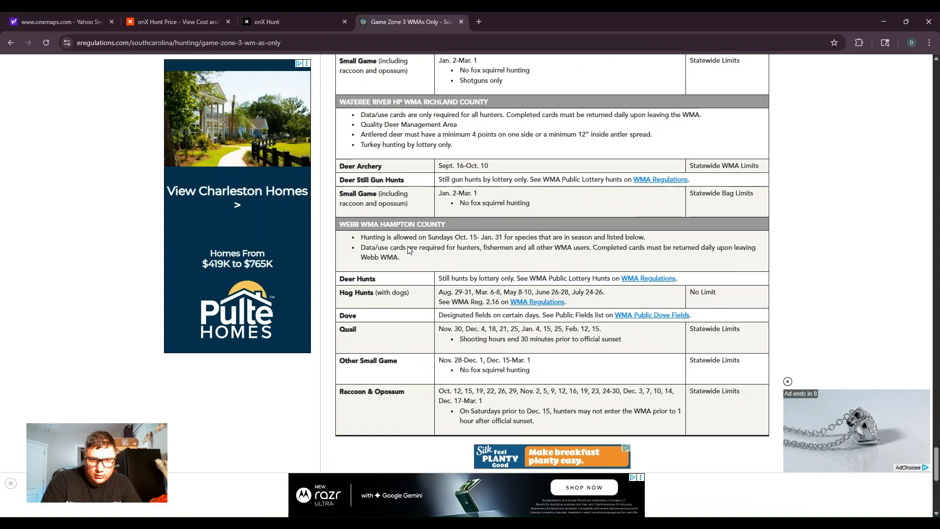
{"action": "scroll", "coordinate": [408, 249], "scroll_direction": "up", "scroll_amount": 2}
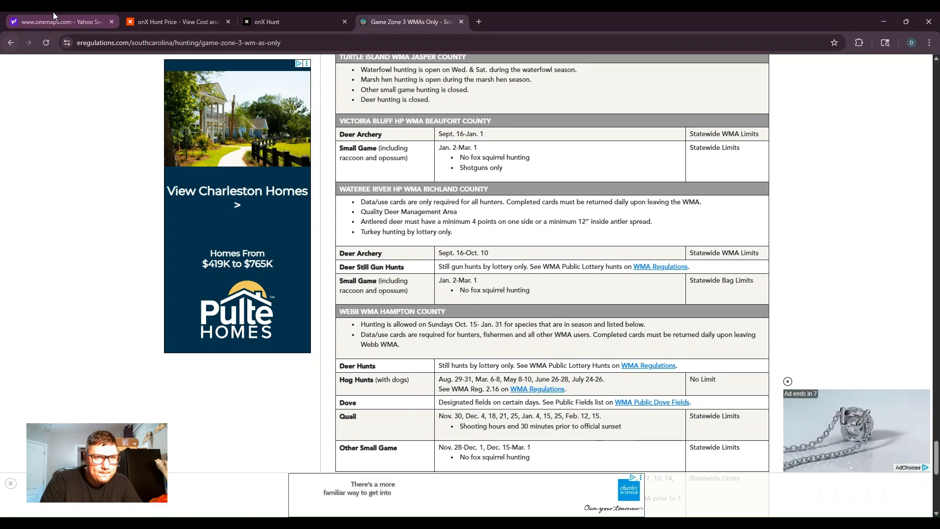
- Check the Wee Tee WMA on the onX Hunt map, and recheck the regulations page's named WMAs from Webb WMA back to Hatchery WMA
{"action": "left_click", "coordinate": [274, 23]}
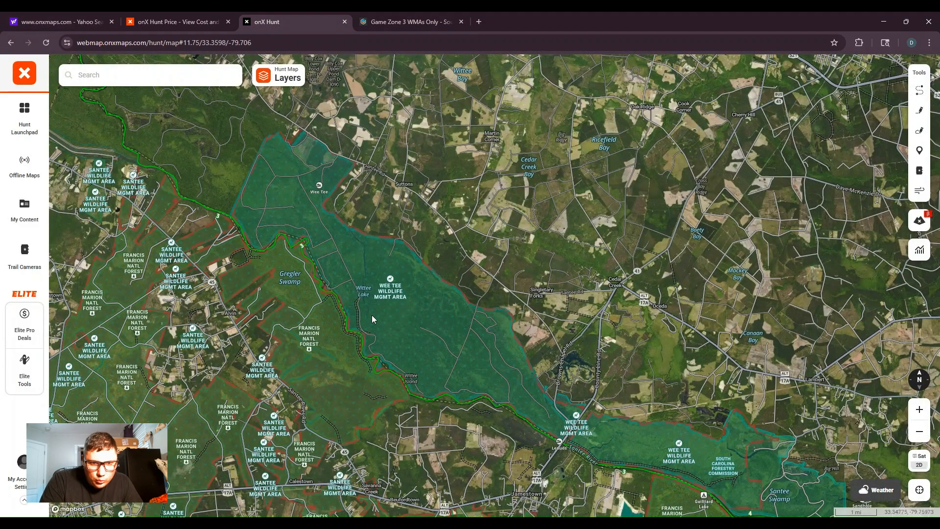
{"action": "left_click", "coordinate": [415, 22]}
{"action": "scroll", "coordinate": [465, 315], "scroll_direction": "up", "scroll_amount": 4}
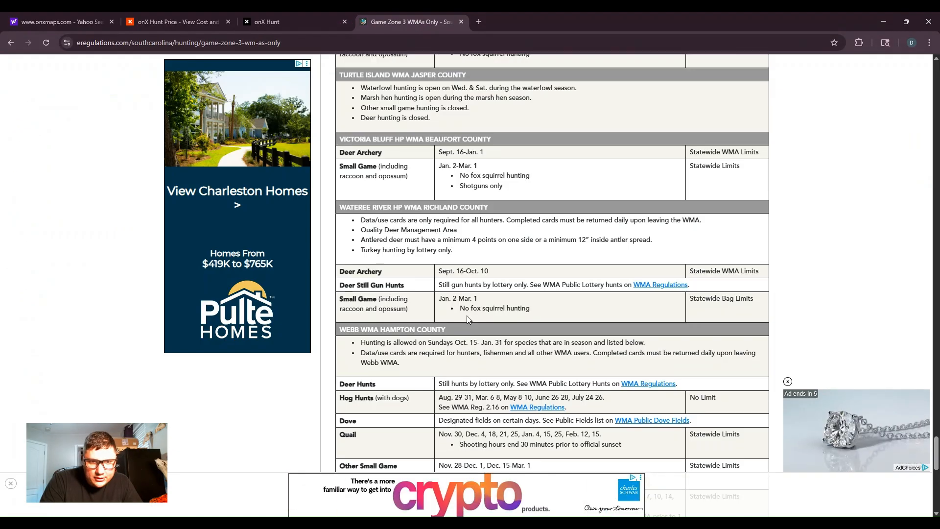
{"action": "scroll", "coordinate": [467, 318], "scroll_direction": "up", "scroll_amount": 4}
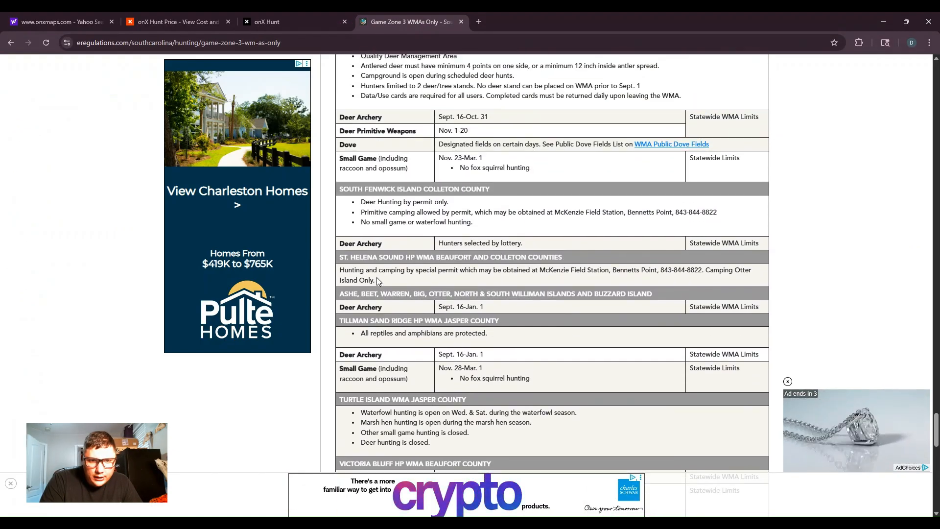
{"action": "scroll", "coordinate": [396, 288], "scroll_direction": "up", "scroll_amount": 10}
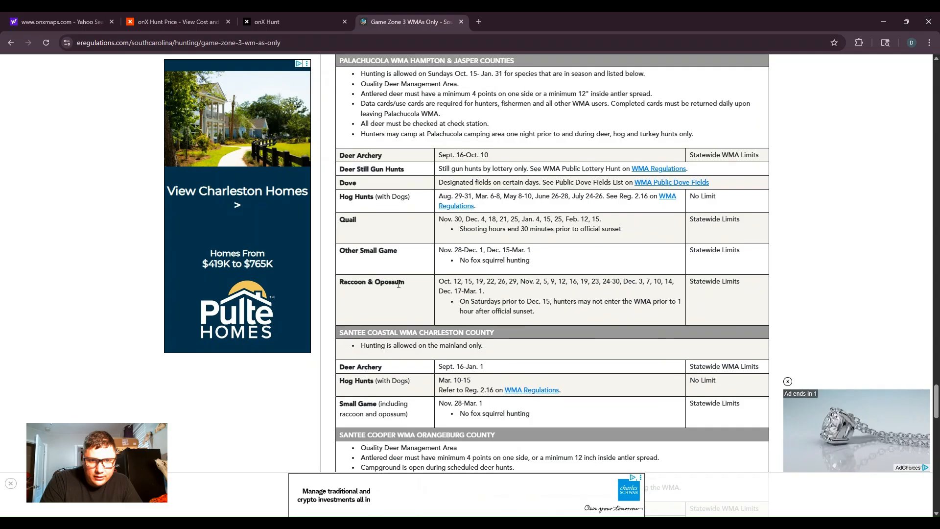
{"action": "scroll", "coordinate": [397, 287], "scroll_direction": "up", "scroll_amount": 6}
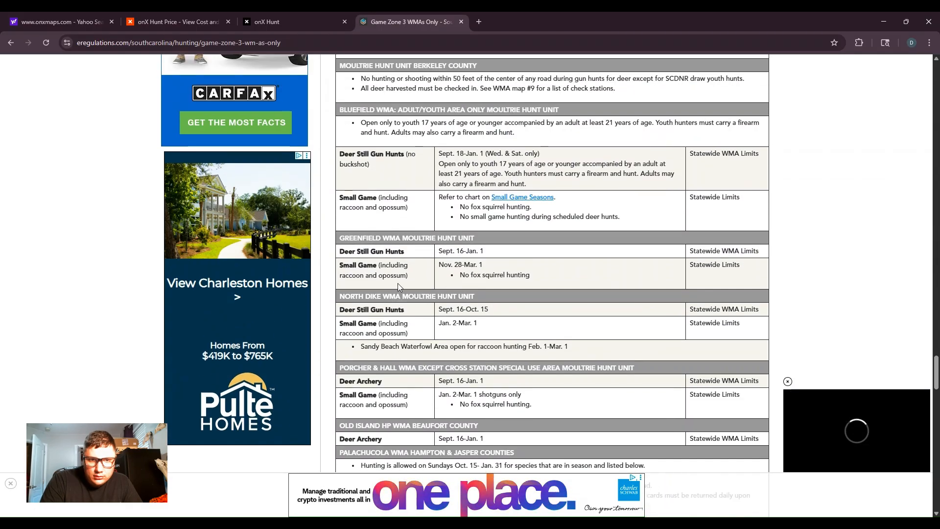
{"action": "scroll", "coordinate": [397, 283], "scroll_direction": "up", "scroll_amount": 5}
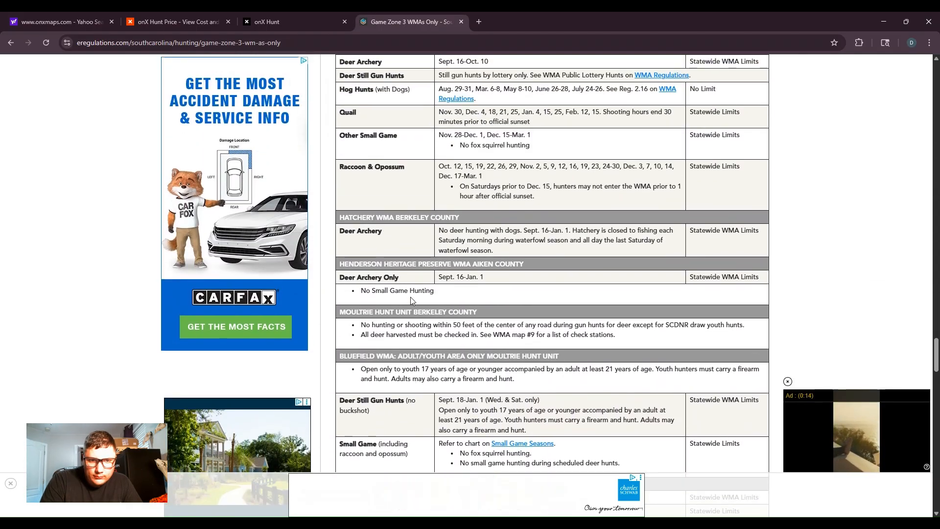
- Recheck the named WMA seasons from the Francis Marion National Forest hunt units back to Aiken Gopher Tortoise Heritage Preserve
{"action": "scroll", "coordinate": [410, 296], "scroll_direction": "up", "scroll_amount": 12}
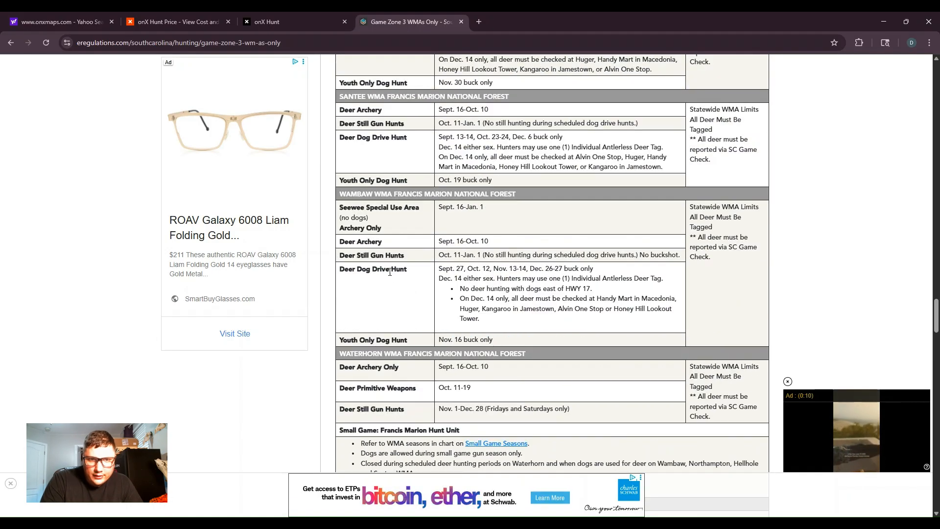
{"action": "scroll", "coordinate": [391, 265], "scroll_direction": "up", "scroll_amount": 6}
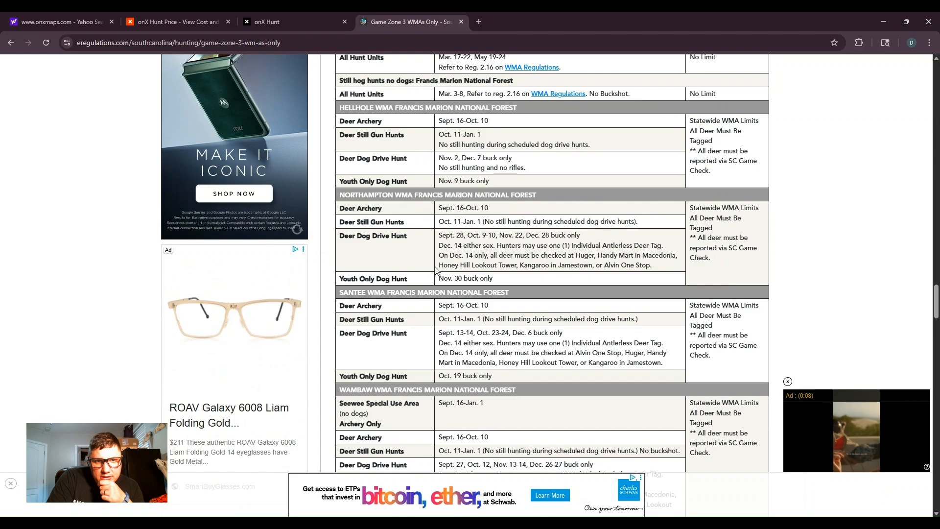
{"action": "scroll", "coordinate": [438, 265], "scroll_direction": "up", "scroll_amount": 7}
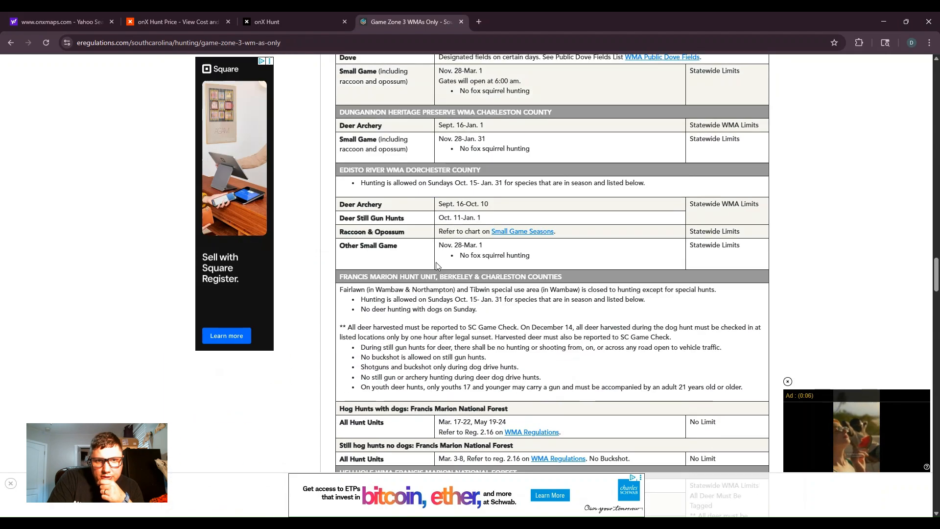
{"action": "scroll", "coordinate": [437, 263], "scroll_direction": "up", "scroll_amount": 7}
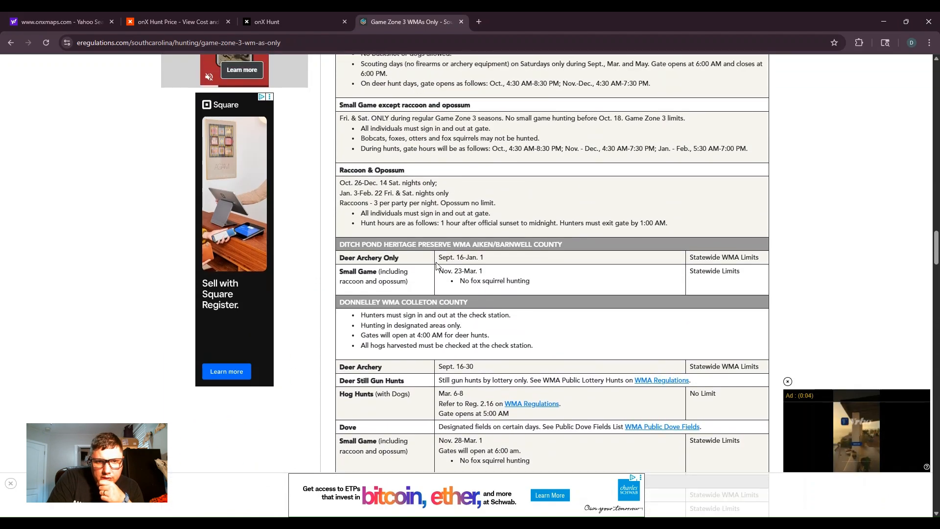
{"action": "scroll", "coordinate": [438, 264], "scroll_direction": "up", "scroll_amount": 12}
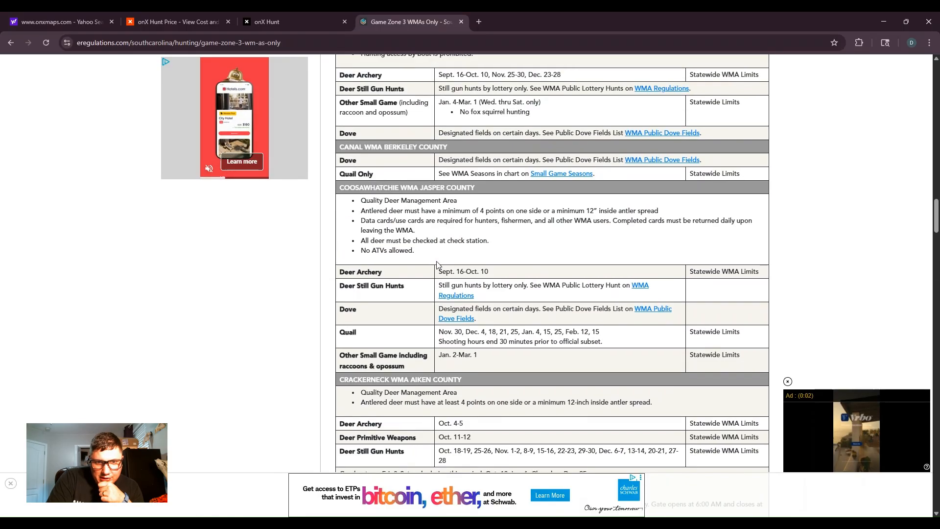
{"action": "scroll", "coordinate": [438, 264], "scroll_direction": "up", "scroll_amount": 5}
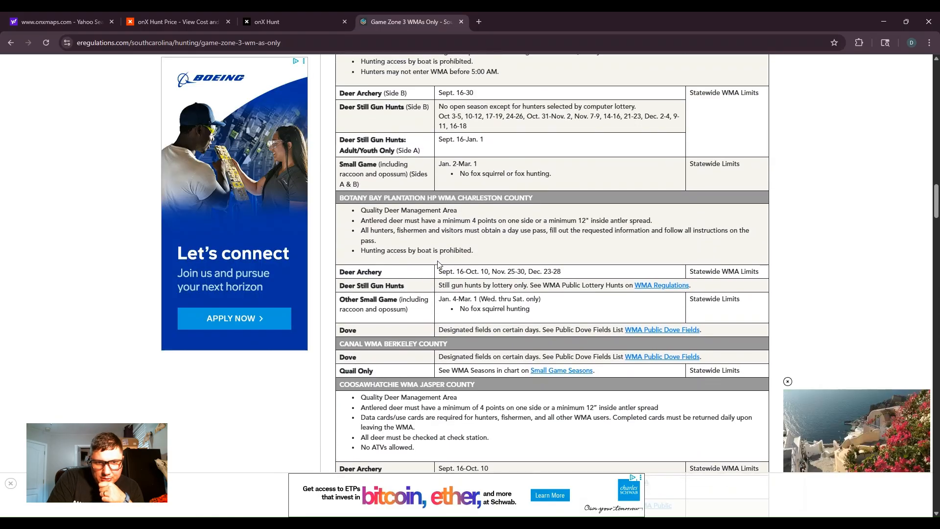
{"action": "scroll", "coordinate": [438, 264], "scroll_direction": "up", "scroll_amount": 8}
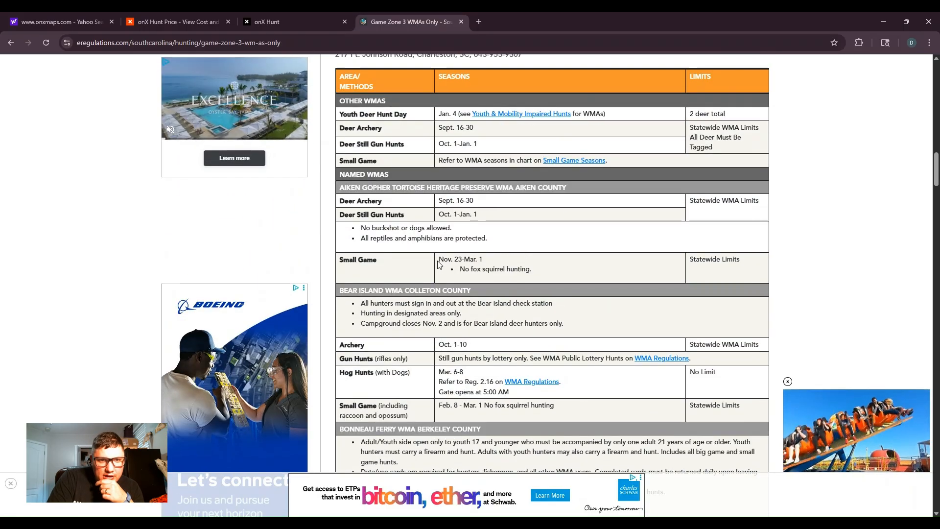
- Review the Other WMAs seasons and limits for youth deer hunt day, deer archery, still gun hunts and small game
{"action": "scroll", "coordinate": [437, 265], "scroll_direction": "up", "scroll_amount": 3}
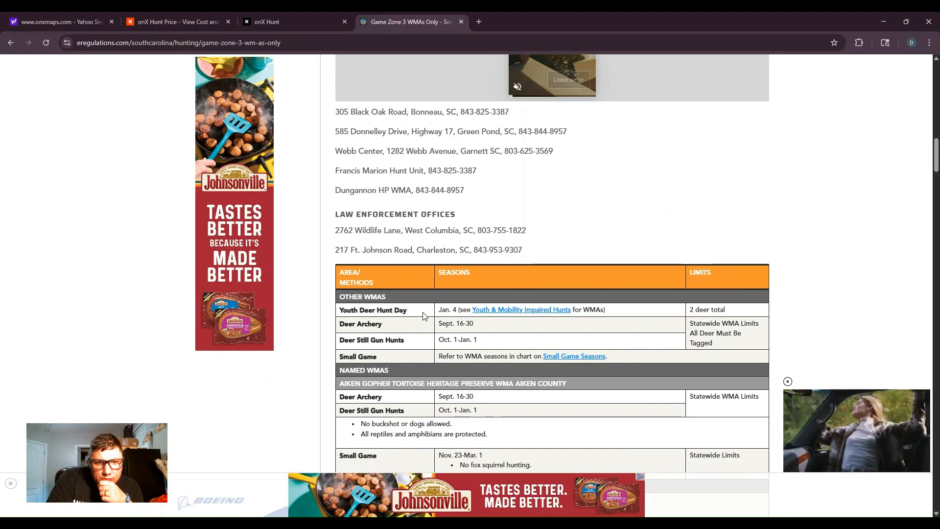
{"action": "scroll", "coordinate": [423, 308], "scroll_direction": "down", "scroll_amount": 8}
{"action": "scroll", "coordinate": [423, 305], "scroll_direction": "up", "scroll_amount": 5}
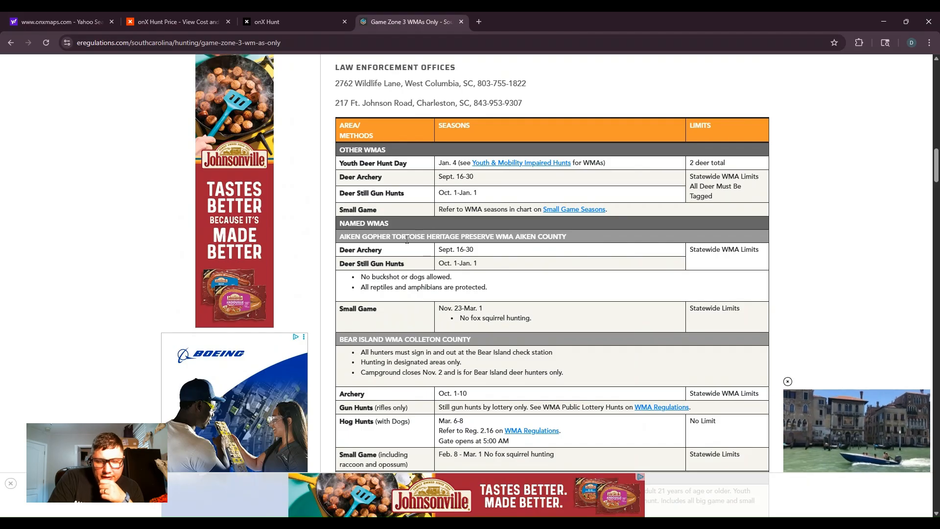
{"action": "scroll", "coordinate": [362, 278], "scroll_direction": "down", "scroll_amount": 2}
{"action": "scroll", "coordinate": [388, 251], "scroll_direction": "up", "scroll_amount": 2}
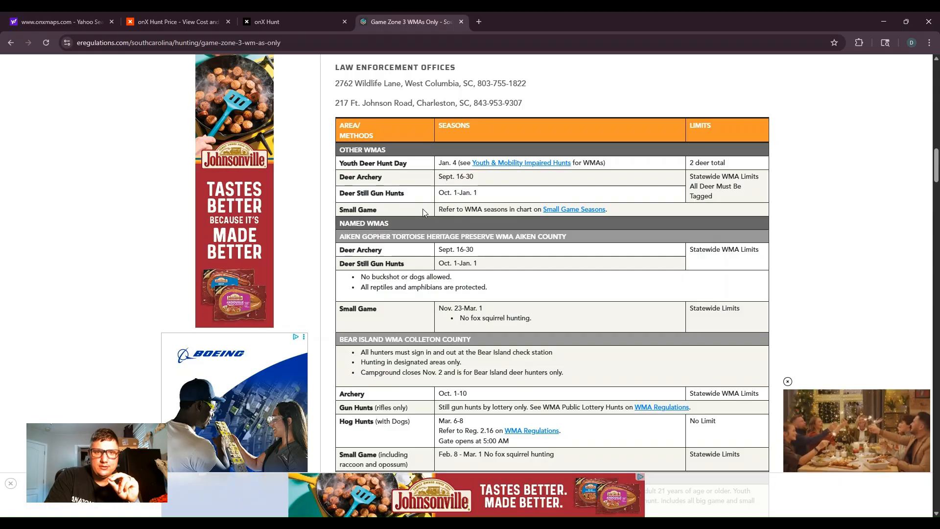
- Consult the Wee Tee WMA on the onX Hunt map again, and rescan the regulations page from Other WMAs to Francis Marion Hunt Unit
{"action": "left_click", "coordinate": [267, 23]}
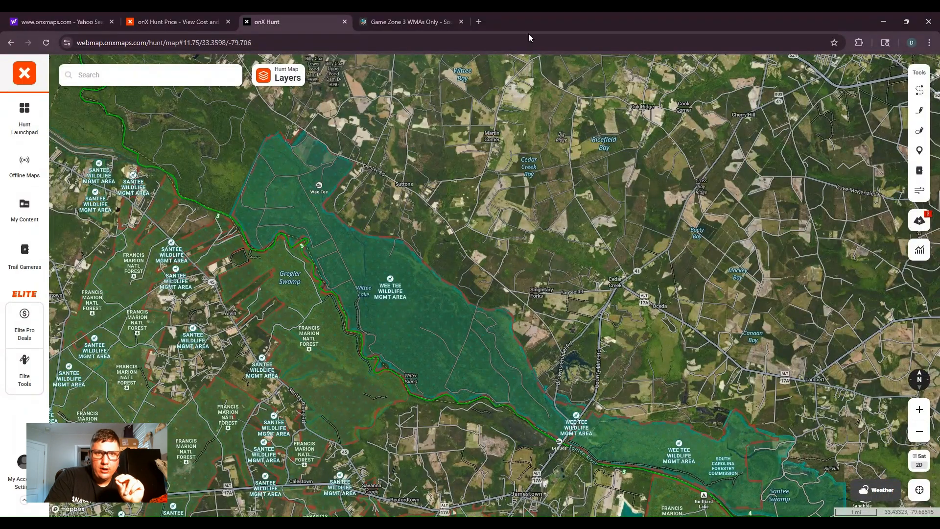
{"action": "left_click", "coordinate": [410, 22]}
{"action": "scroll", "coordinate": [471, 191], "scroll_direction": "down", "scroll_amount": 7}
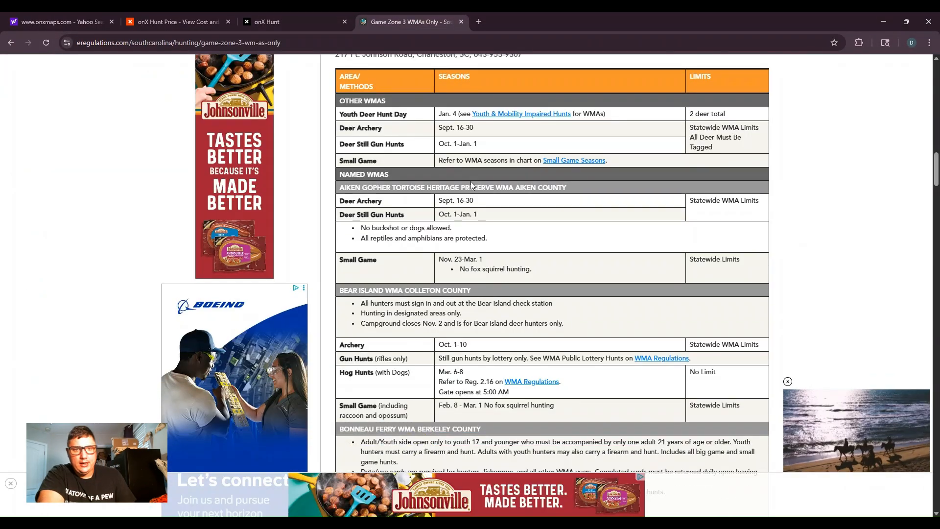
{"action": "scroll", "coordinate": [460, 169], "scroll_direction": "down", "scroll_amount": 14}
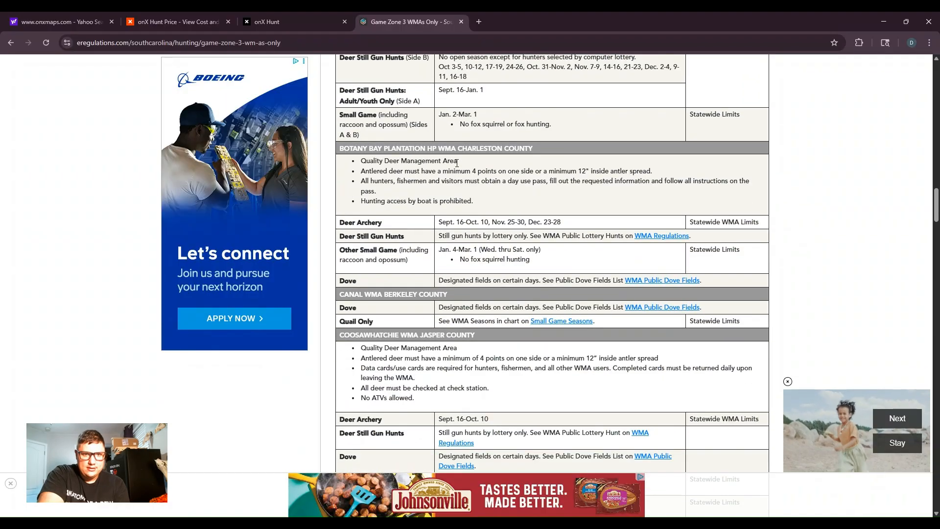
{"action": "scroll", "coordinate": [474, 183], "scroll_direction": "down", "scroll_amount": 9}
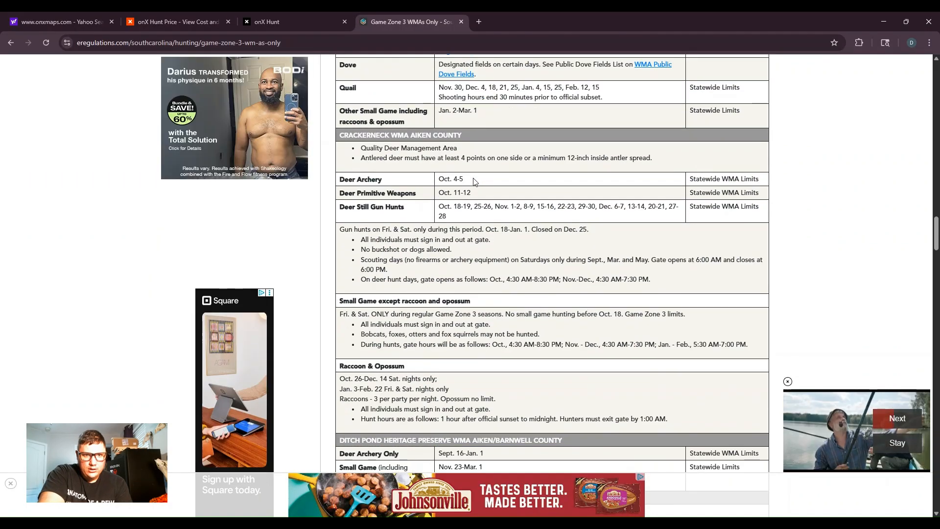
{"action": "scroll", "coordinate": [474, 183], "scroll_direction": "down", "scroll_amount": 2}
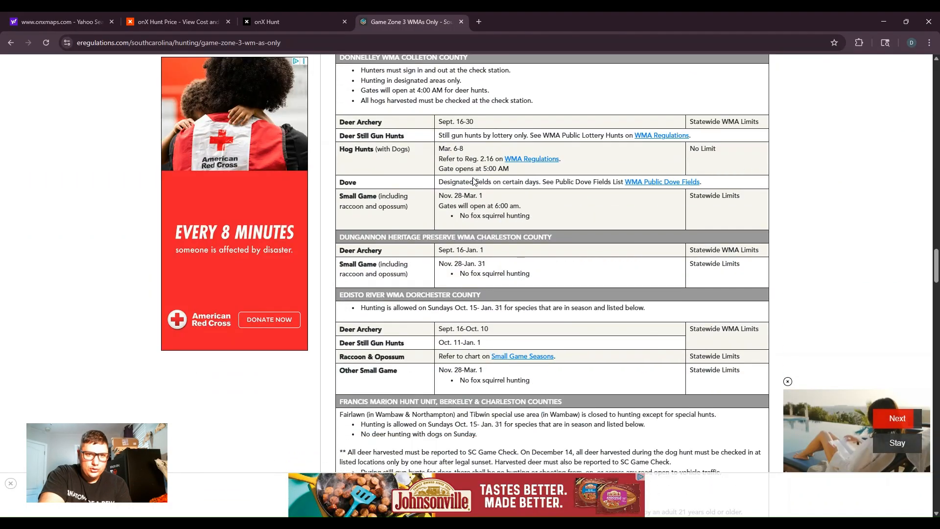
{"action": "scroll", "coordinate": [474, 182], "scroll_direction": "down", "scroll_amount": 4}
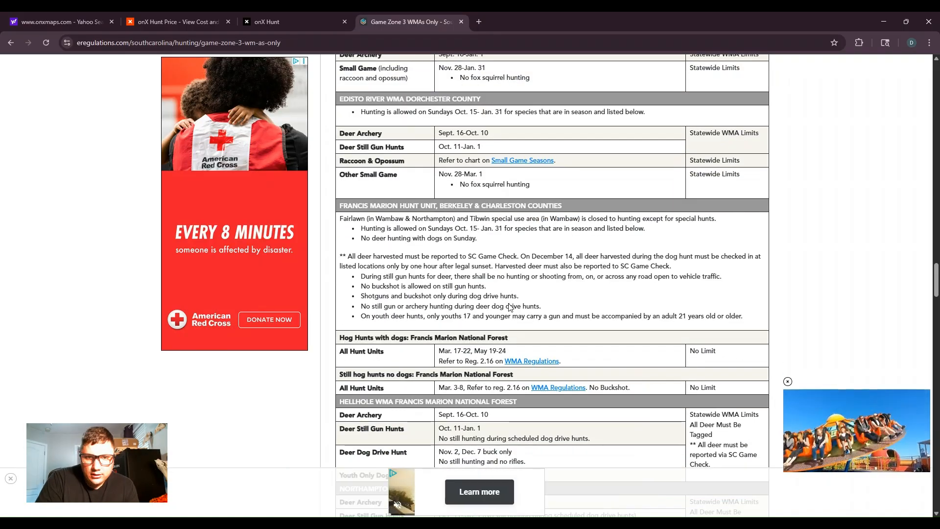
{"action": "scroll", "coordinate": [472, 265], "scroll_direction": "down", "scroll_amount": 6}
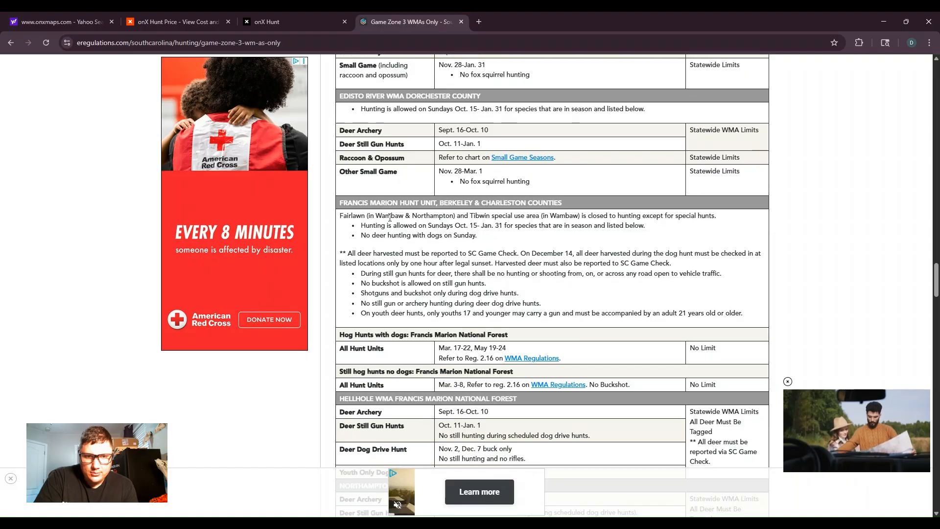
- Look through the seasons for the Santee, Wambaw and Waterhorn WMAs, Hamilton Ridge, Hatchery and the Moultrie Hunt Unit
{"action": "scroll", "coordinate": [390, 224], "scroll_direction": "down", "scroll_amount": 4}
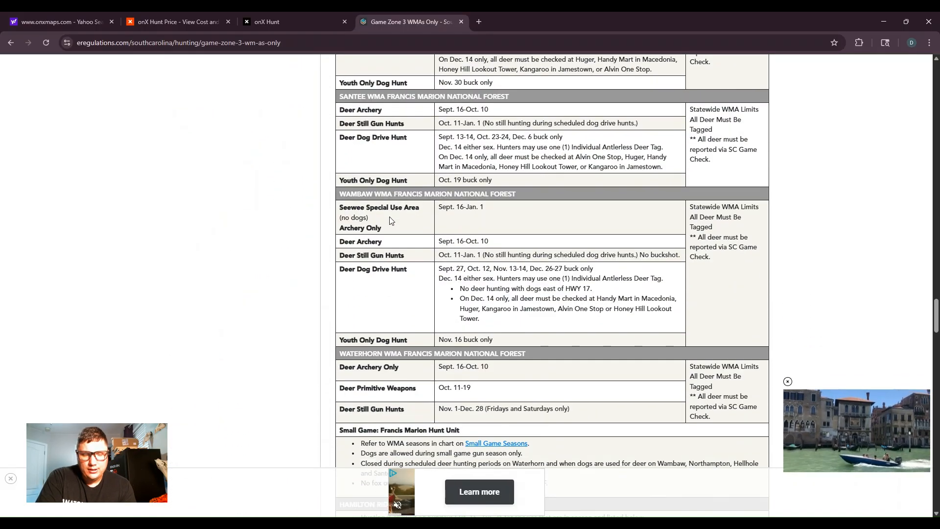
{"action": "scroll", "coordinate": [392, 220], "scroll_direction": "down", "scroll_amount": 5}
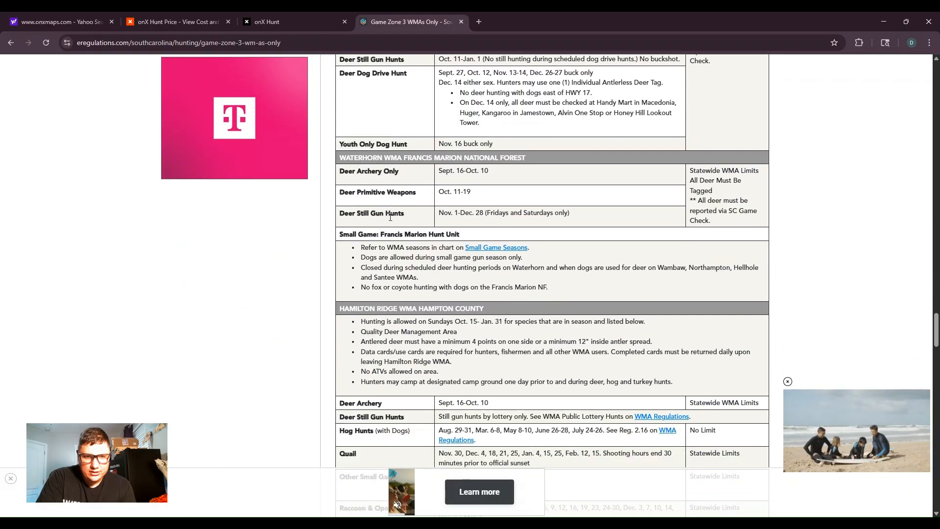
{"action": "scroll", "coordinate": [391, 217], "scroll_direction": "down", "scroll_amount": 7}
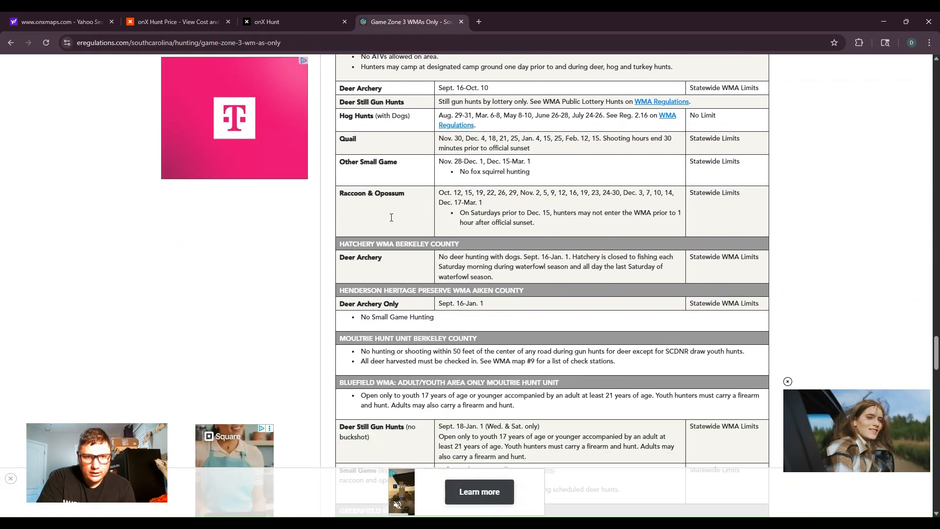
{"action": "scroll", "coordinate": [391, 217], "scroll_direction": "down", "scroll_amount": 2}
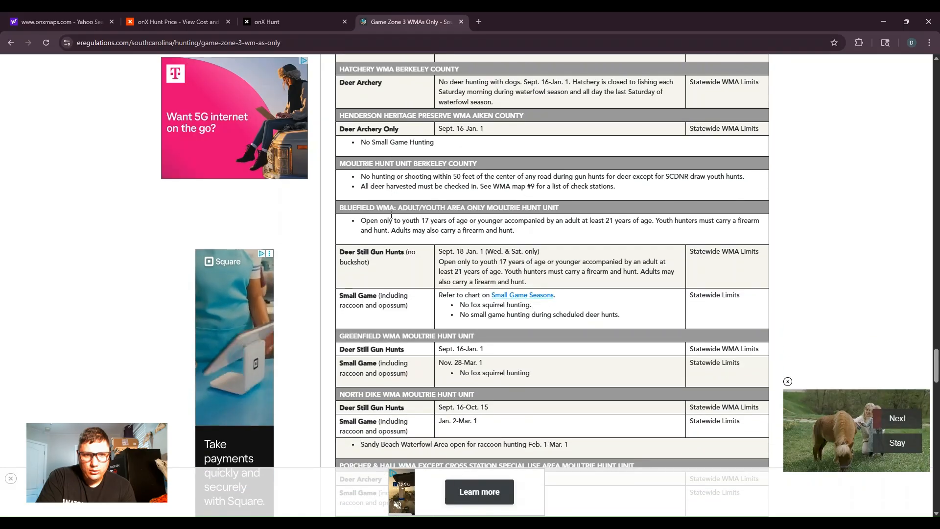
{"action": "scroll", "coordinate": [391, 217], "scroll_direction": "down", "scroll_amount": 2}
{"action": "scroll", "coordinate": [391, 216], "scroll_direction": "down", "scroll_amount": 2}
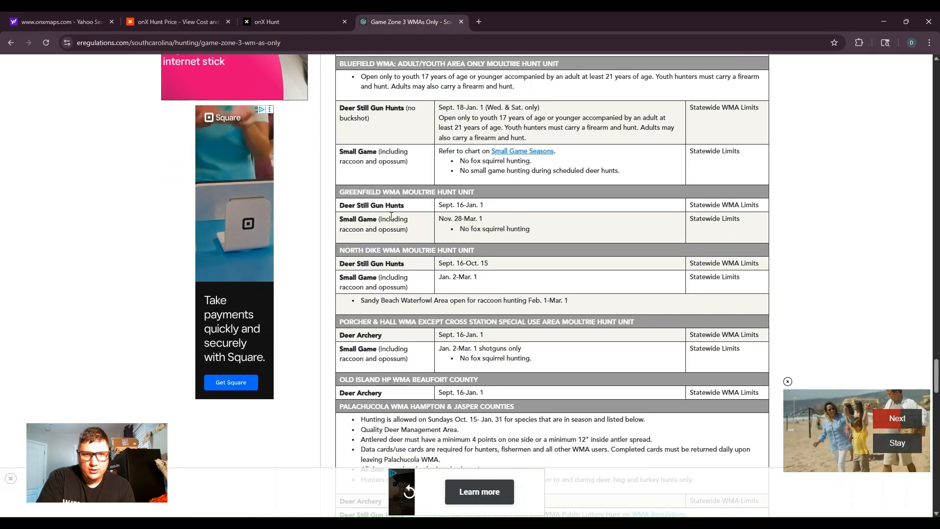
- Scan the entries from Palachucola WMA to the end of the seasons table, and return to the Francis Marion Hunt Unit rules
{"action": "scroll", "coordinate": [391, 215], "scroll_direction": "down", "scroll_amount": 9}
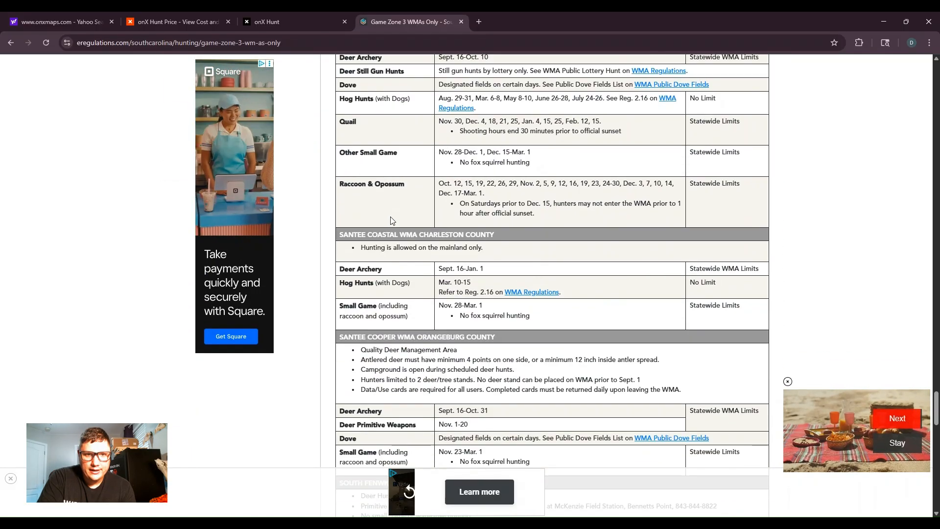
{"action": "scroll", "coordinate": [391, 221], "scroll_direction": "down", "scroll_amount": 2}
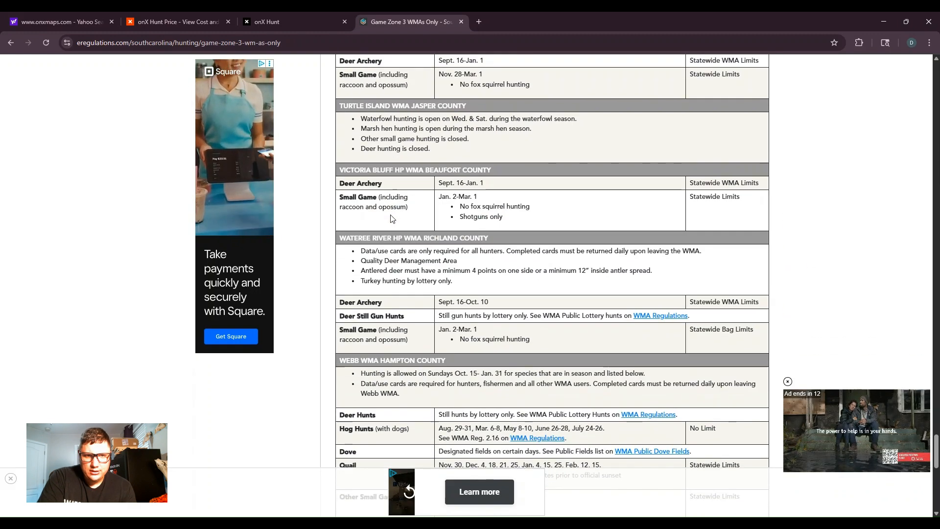
{"action": "scroll", "coordinate": [392, 219], "scroll_direction": "down", "scroll_amount": 1}
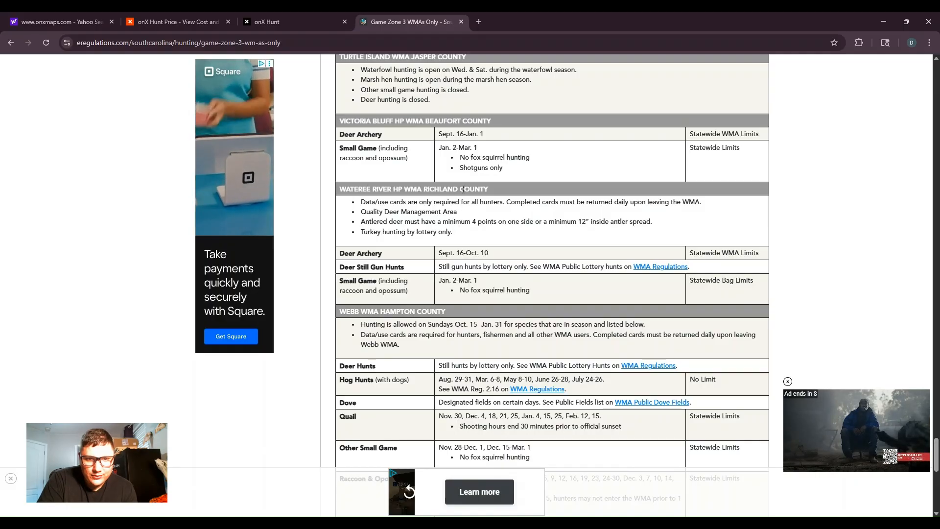
{"action": "scroll", "coordinate": [408, 197], "scroll_direction": "down", "scroll_amount": 1}
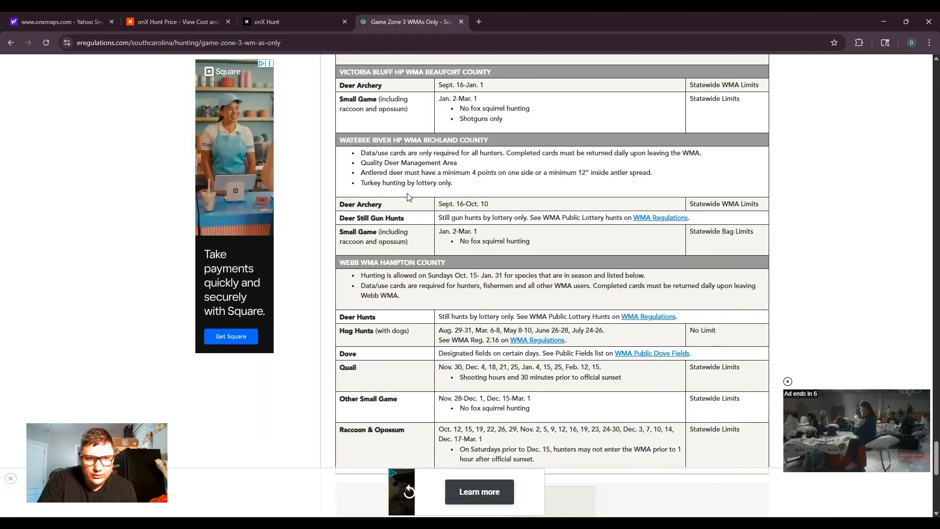
{"action": "scroll", "coordinate": [356, 192], "scroll_direction": "down", "scroll_amount": 6}
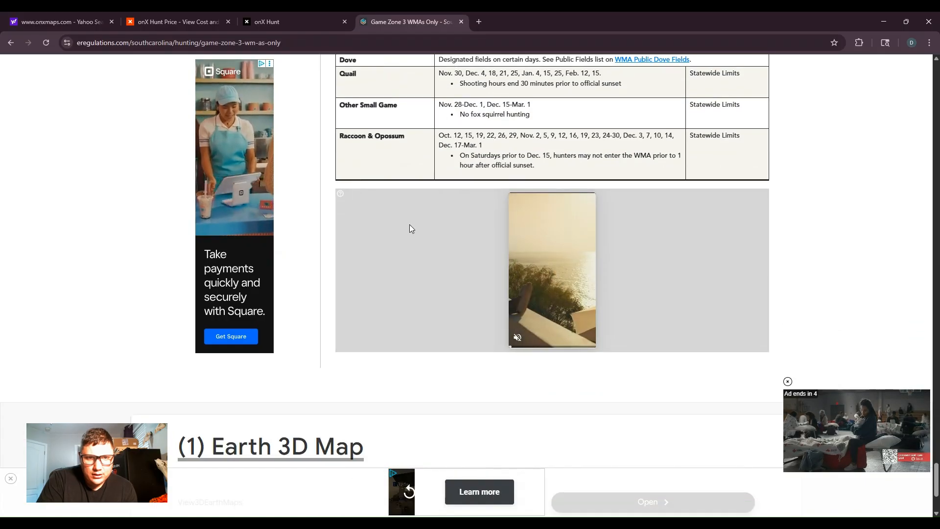
{"action": "scroll", "coordinate": [434, 289], "scroll_direction": "down", "scroll_amount": 10}
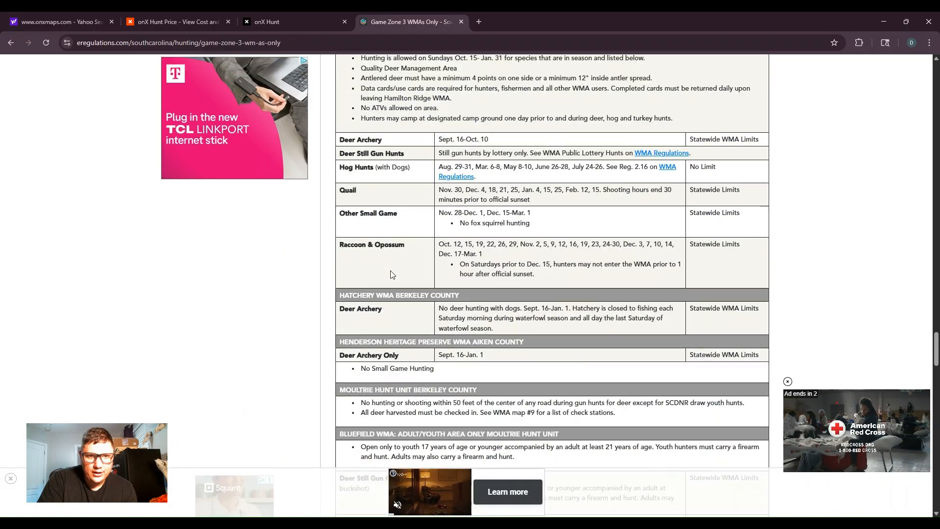
{"action": "scroll", "coordinate": [391, 271], "scroll_direction": "up", "scroll_amount": 12}
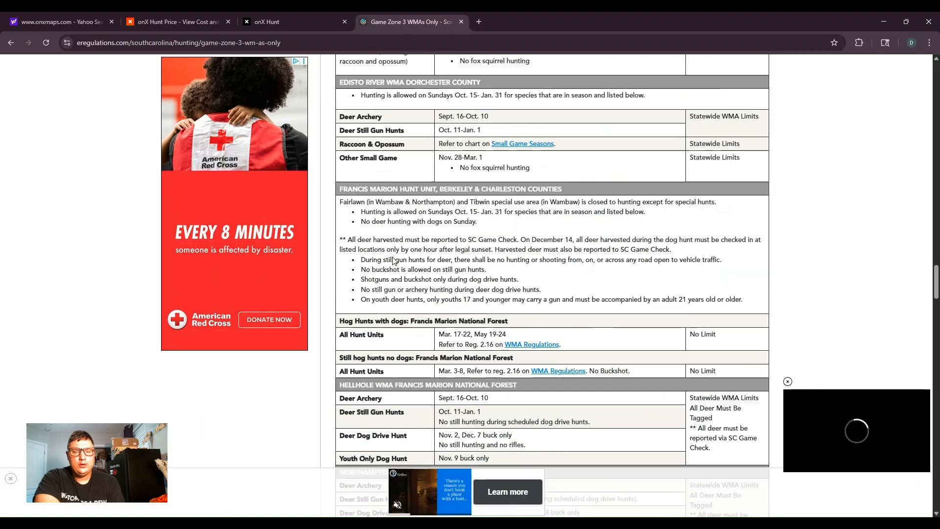
- Return to the Other WMAs seasons and limits, and read on through the Bear Island and Bonneau Ferry WMA entries
{"action": "scroll", "coordinate": [393, 260], "scroll_direction": "up", "scroll_amount": 15}
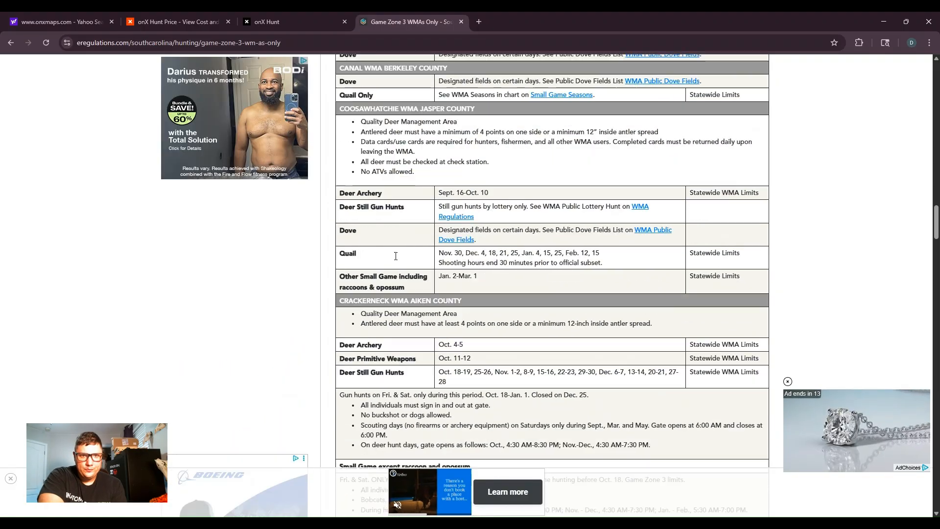
{"action": "scroll", "coordinate": [397, 255], "scroll_direction": "up", "scroll_amount": 4}
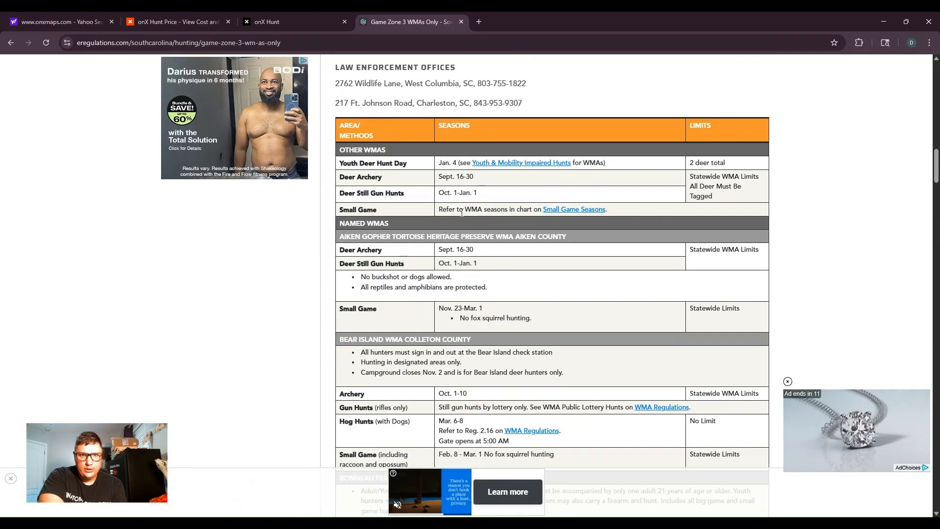
{"action": "scroll", "coordinate": [468, 260], "scroll_direction": "up", "scroll_amount": 2}
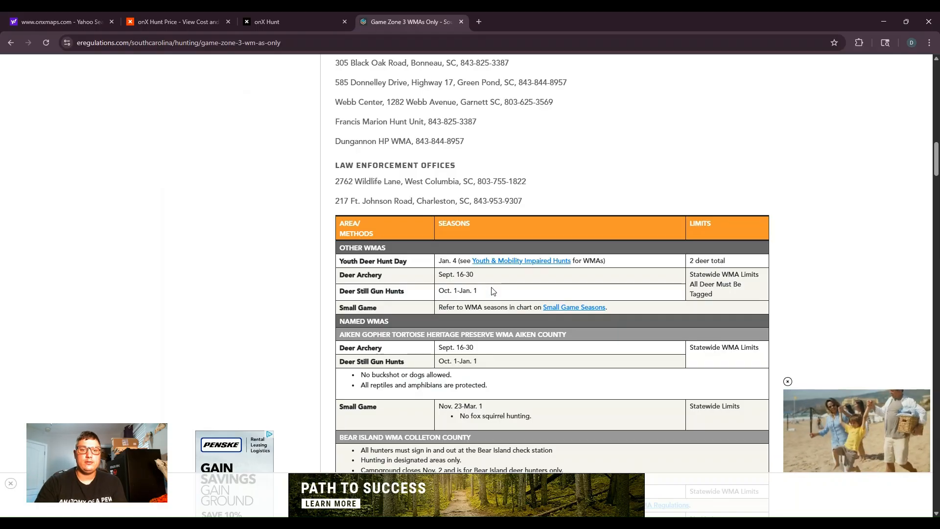
{"action": "scroll", "coordinate": [486, 280], "scroll_direction": "down", "scroll_amount": 2}
{"action": "scroll", "coordinate": [486, 280], "scroll_direction": "down", "scroll_amount": 5}
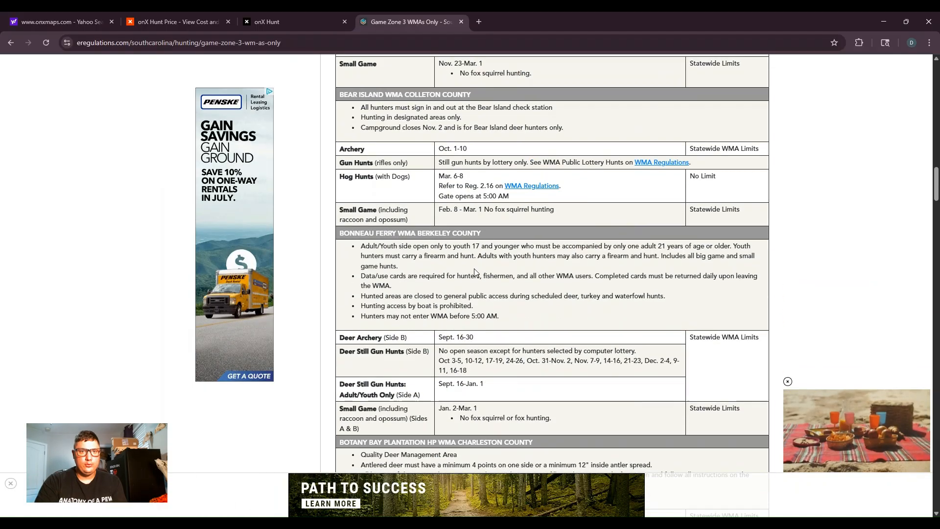
- Switch to the onX Hunt map and survey the Santee, Hellhole and Northampton areas within Francis Marion National Forest
{"action": "left_click", "coordinate": [281, 22]}
{"action": "scroll", "coordinate": [467, 346], "scroll_direction": "down", "scroll_amount": 2}
{"action": "left_click_drag", "start_coordinate": [467, 347], "coordinate": [474, 239]}
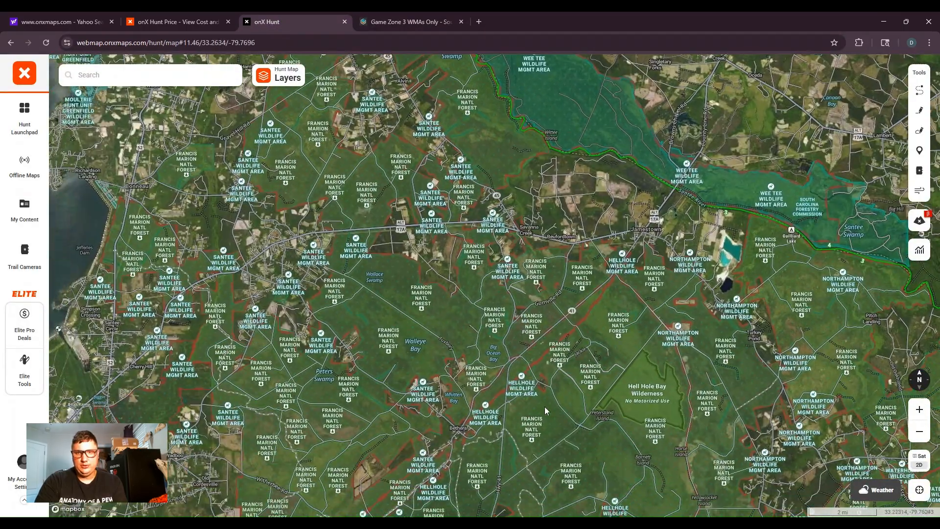
{"action": "left_click_drag", "start_coordinate": [527, 354], "coordinate": [475, 299]}
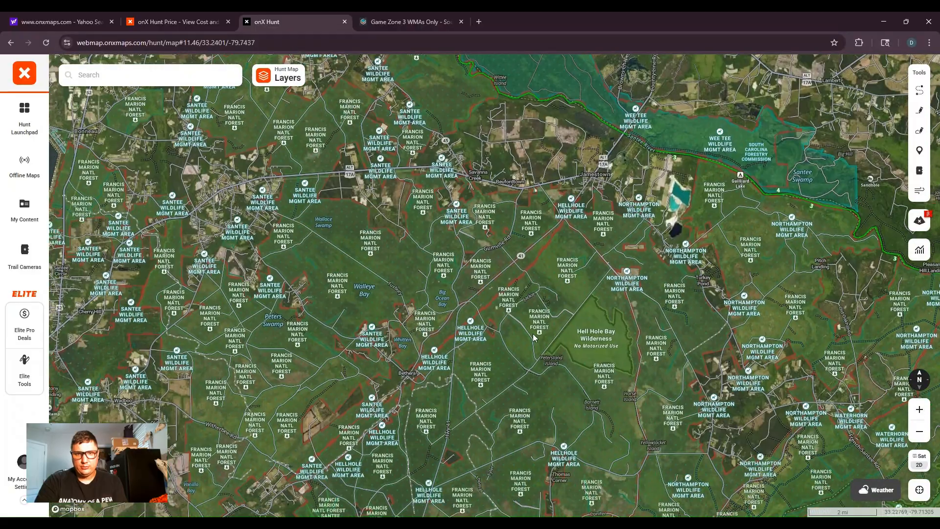
{"action": "left_click_drag", "start_coordinate": [533, 334], "coordinate": [574, 291]}
{"action": "left_click_drag", "start_coordinate": [631, 321], "coordinate": [629, 274]}
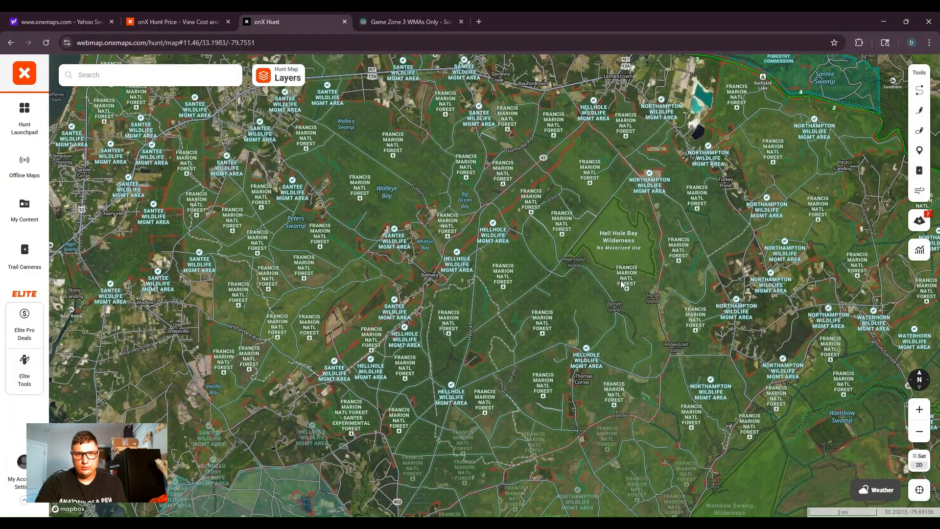
{"action": "left_click_drag", "start_coordinate": [525, 228], "coordinate": [551, 364]}
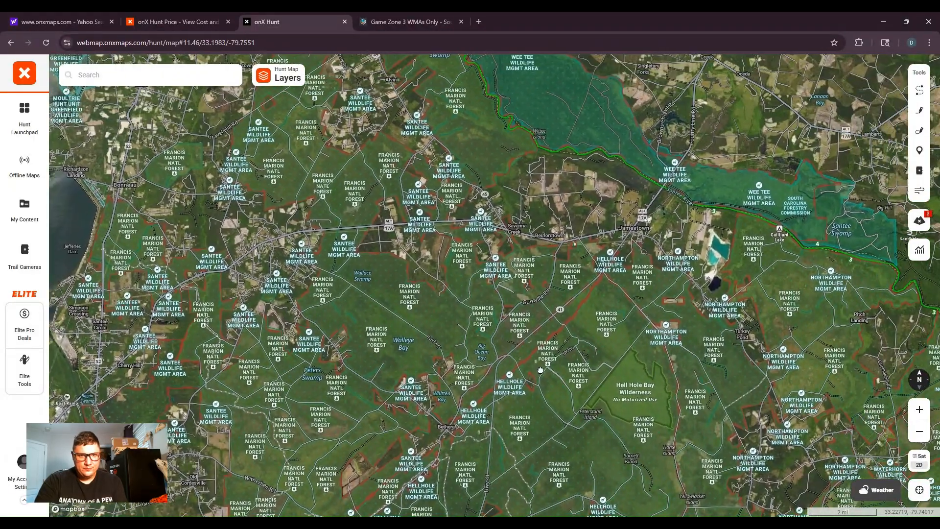
- Examine the Santee WMA boundaries around Wallace Swamp and Macedonia up close, and compare their location with Wee Tee WMA
{"action": "scroll", "coordinate": [375, 308], "scroll_direction": "up", "scroll_amount": 3}
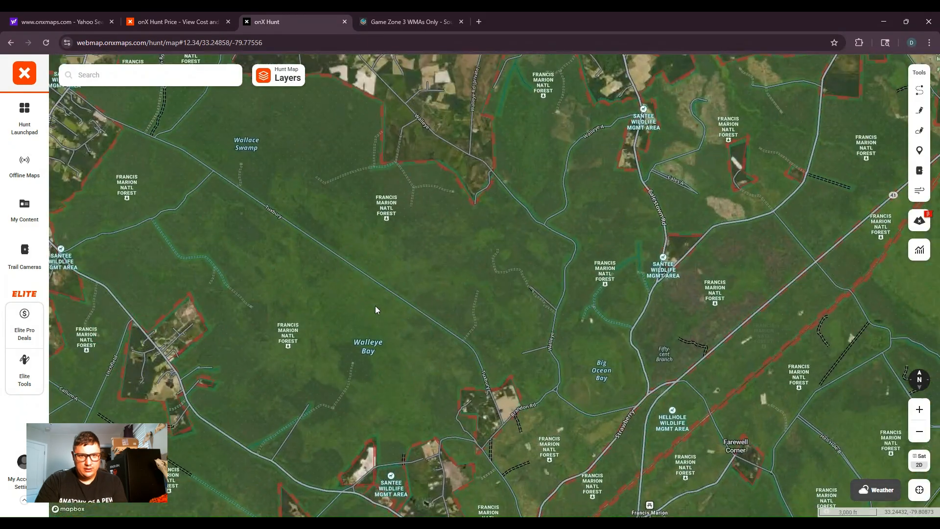
{"action": "scroll", "coordinate": [375, 311], "scroll_direction": "up", "scroll_amount": 3}
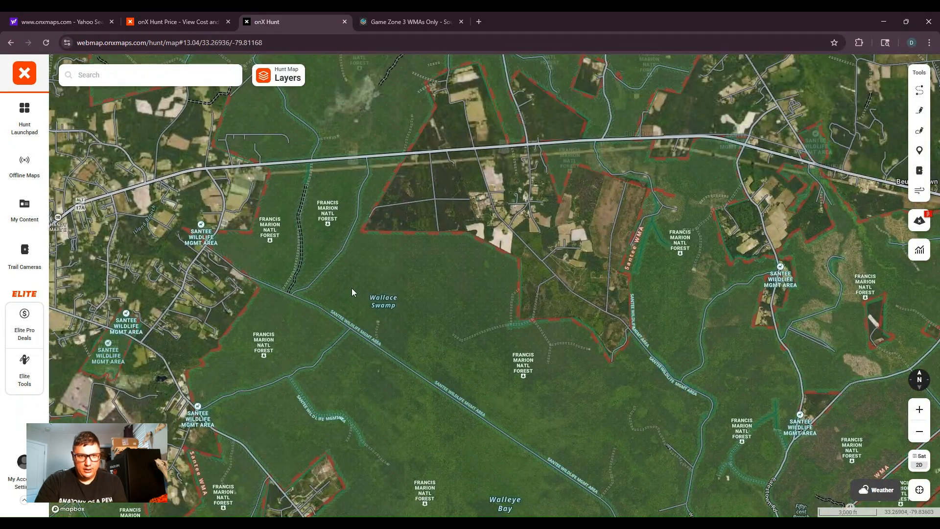
{"action": "left_click_drag", "start_coordinate": [352, 291], "coordinate": [474, 432]}
{"action": "left_click_drag", "start_coordinate": [334, 386], "coordinate": [400, 352]}
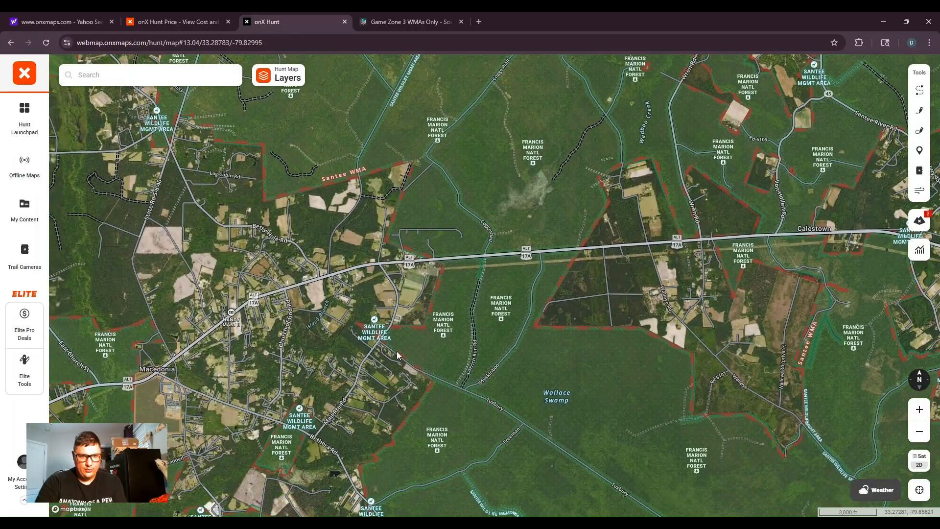
{"action": "scroll", "coordinate": [441, 367], "scroll_direction": "down", "scroll_amount": 3}
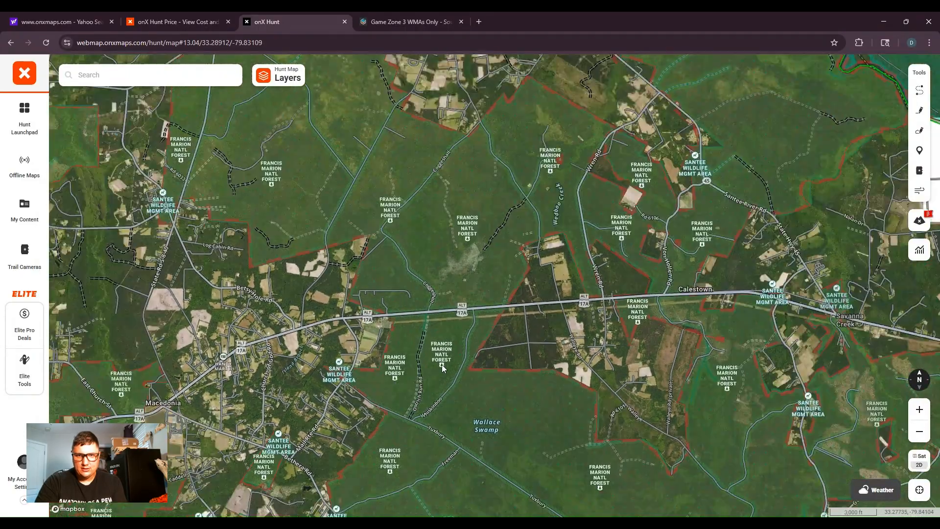
{"action": "scroll", "coordinate": [442, 366], "scroll_direction": "down", "scroll_amount": 2}
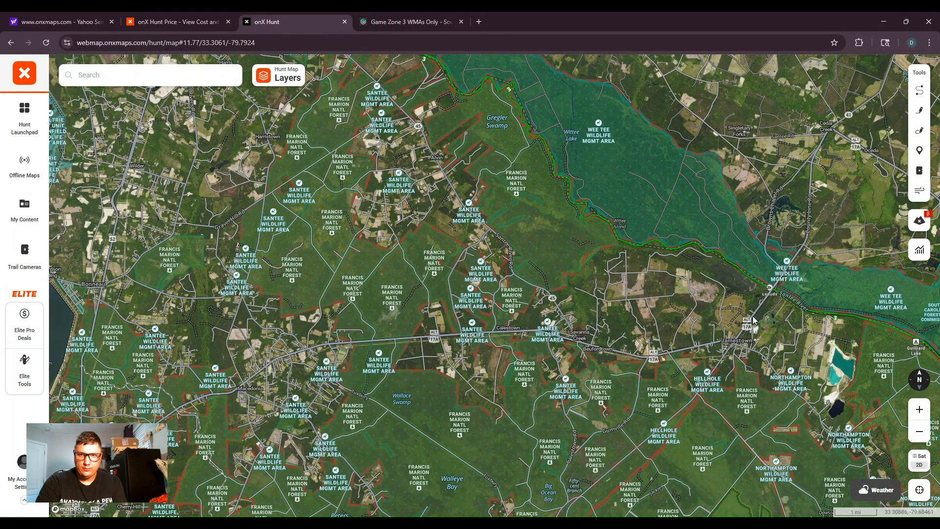
{"action": "left_click_drag", "start_coordinate": [325, 413], "coordinate": [347, 406]}
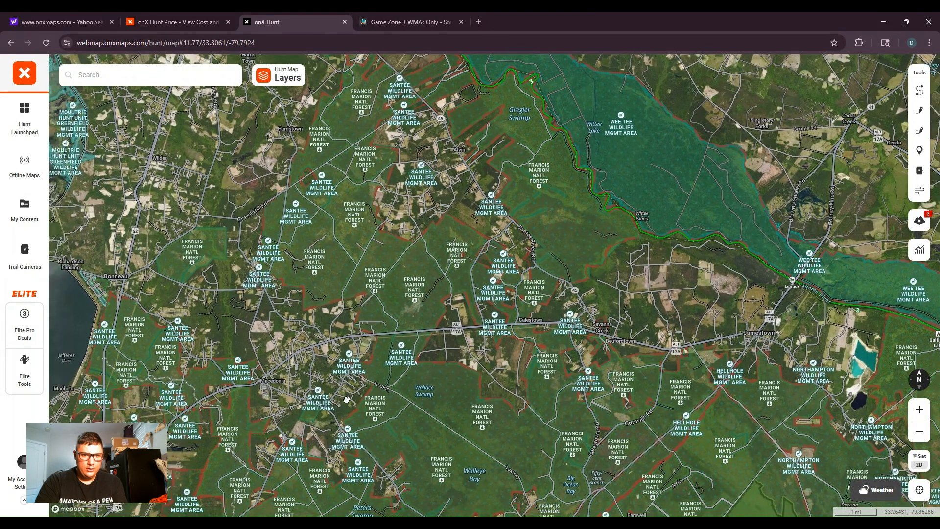
- Go back to the Game Zone 3 regulations page and find the Santee WMA seasons under the Francis Marion Hunt Unit
{"action": "left_click", "coordinate": [392, 22]}
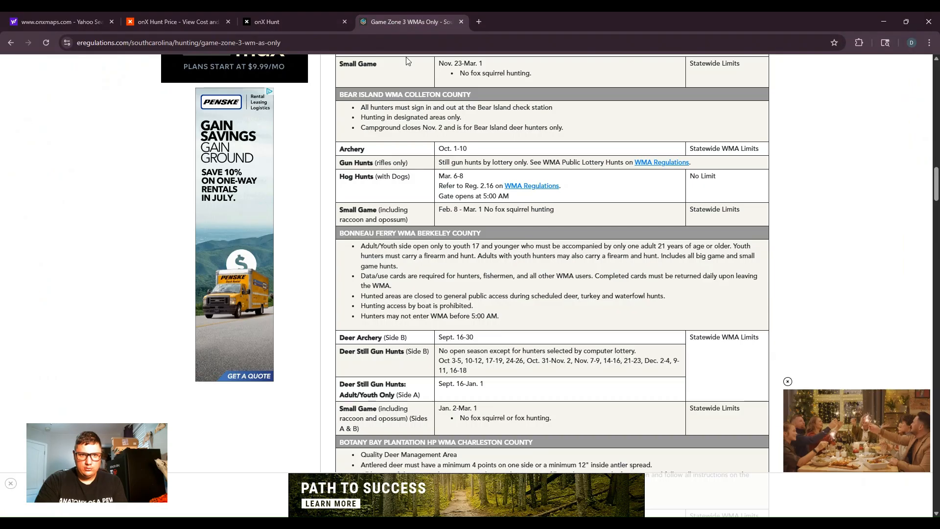
{"action": "scroll", "coordinate": [546, 280], "scroll_direction": "down", "scroll_amount": 9}
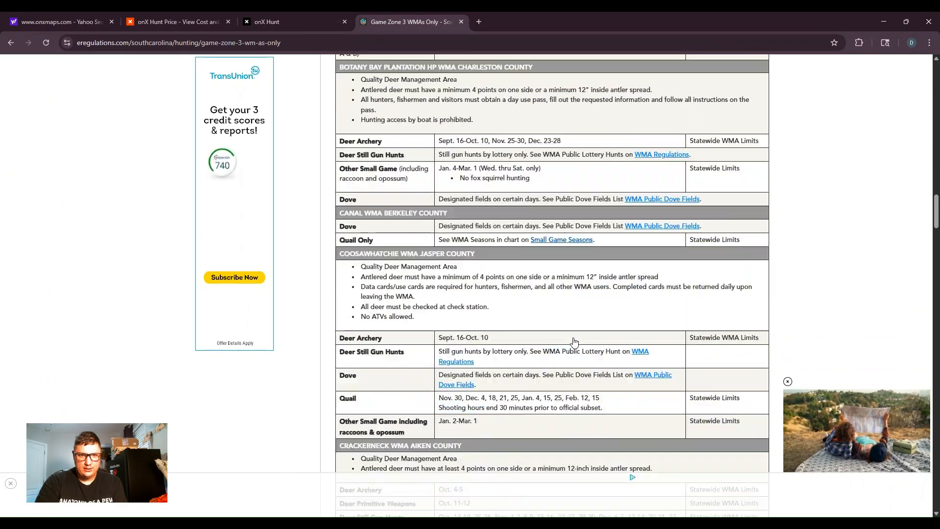
{"action": "scroll", "coordinate": [520, 289], "scroll_direction": "down", "scroll_amount": 18}
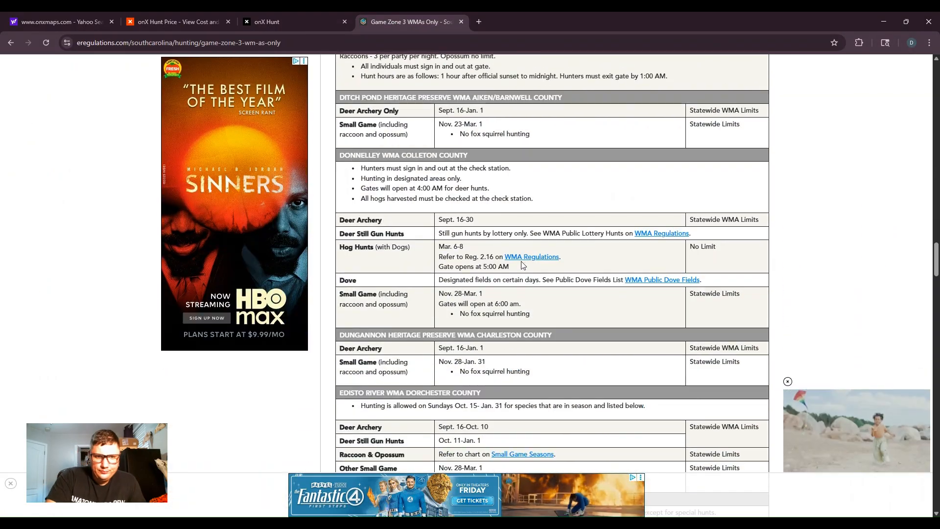
{"action": "scroll", "coordinate": [342, 283], "scroll_direction": "down", "scroll_amount": 1}
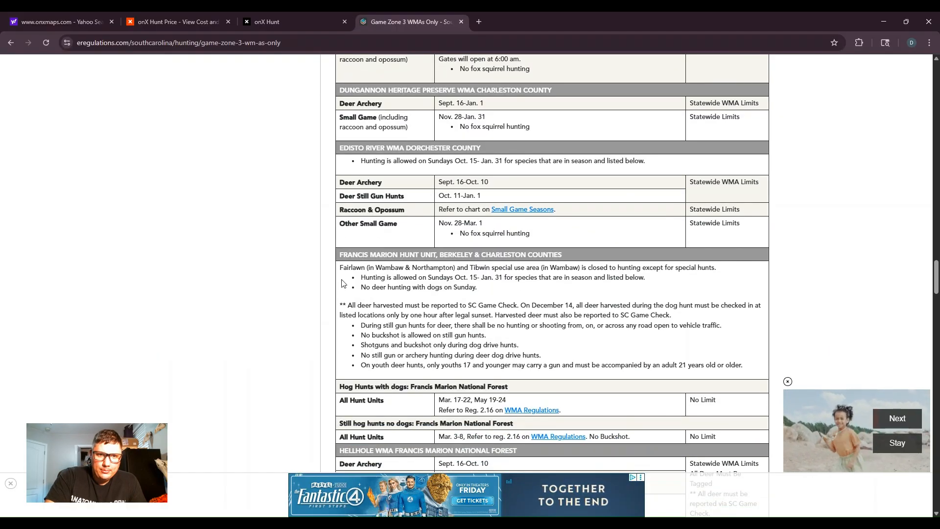
{"action": "scroll", "coordinate": [431, 272], "scroll_direction": "down", "scroll_amount": 6}
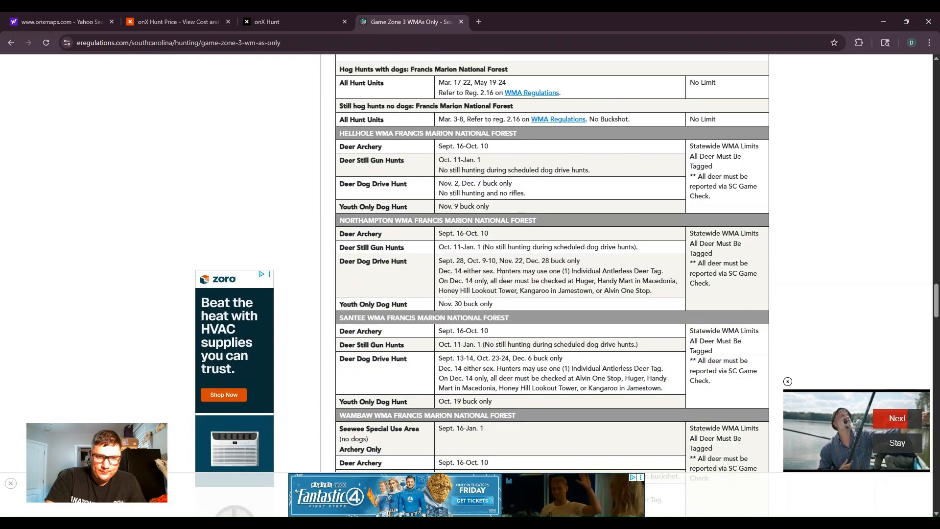
{"action": "scroll", "coordinate": [502, 274], "scroll_direction": "down", "scroll_amount": 3}
{"action": "left_click_drag", "start_coordinate": [471, 216], "coordinate": [474, 270]}
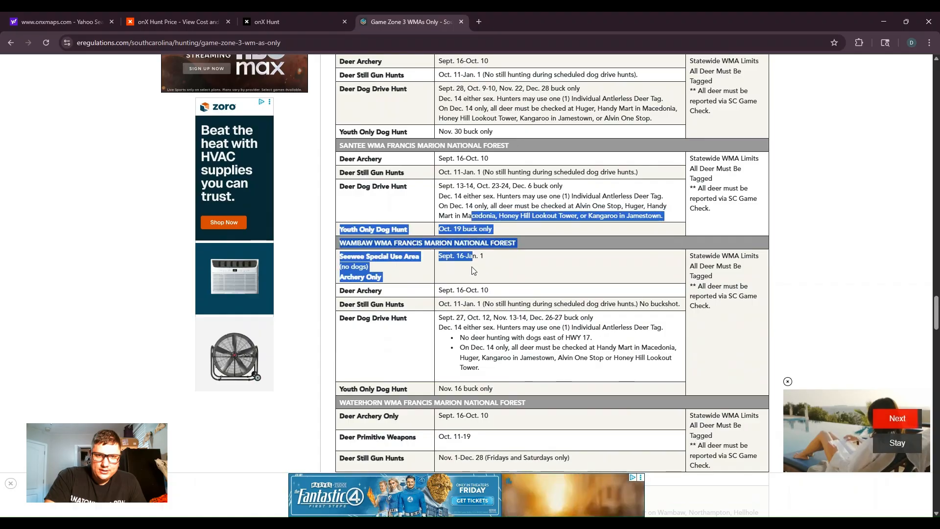
{"action": "left_click", "coordinate": [282, 208]}
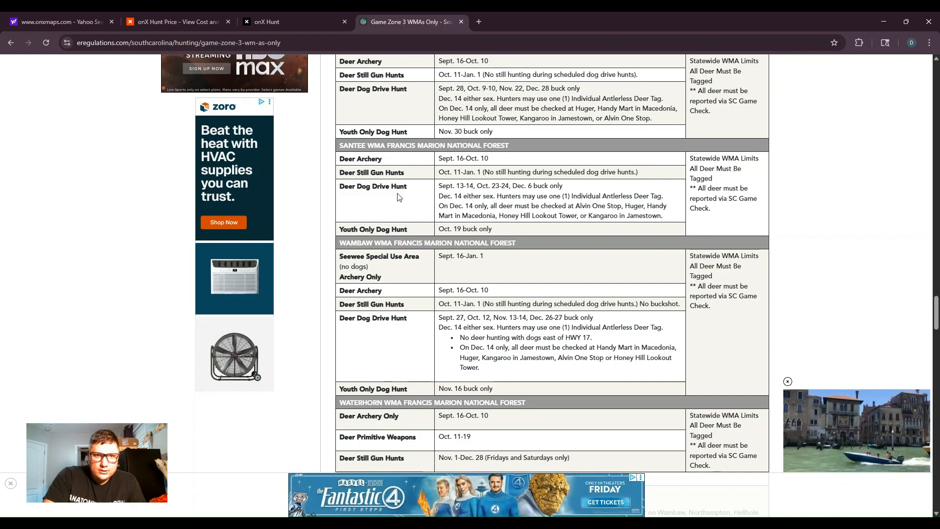
- Switch to the onX Hunt map and inspect the Moultrie Hunt Unit and Canal WMAs near Lake Moultrie, and Wee Tee WMA
{"action": "left_click", "coordinate": [192, 23]}
{"action": "left_click", "coordinate": [282, 21]}
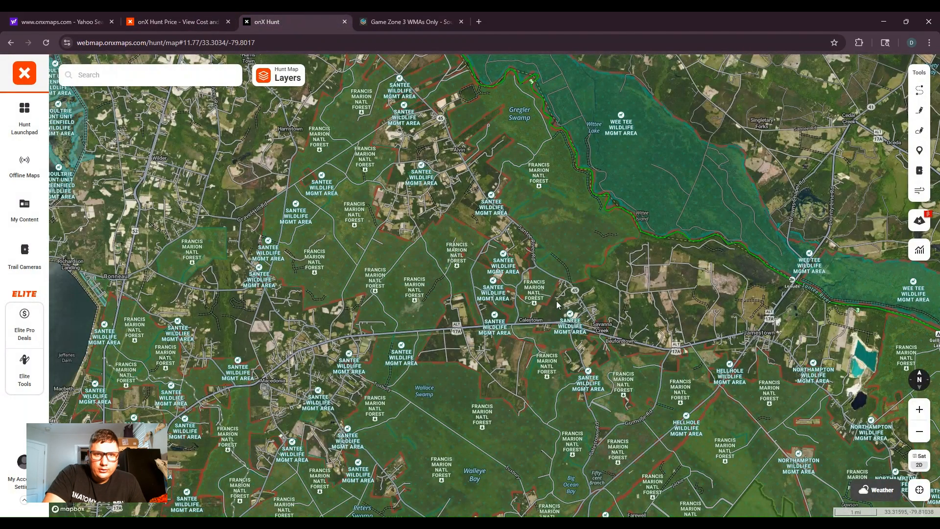
{"action": "left_click_drag", "start_coordinate": [187, 221], "coordinate": [418, 338]}
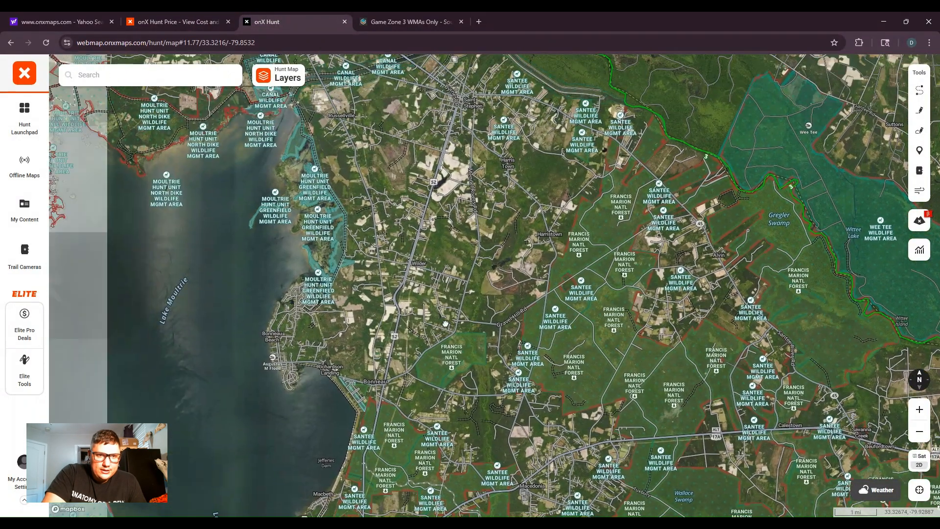
{"action": "left_click_drag", "start_coordinate": [379, 282], "coordinate": [445, 337]}
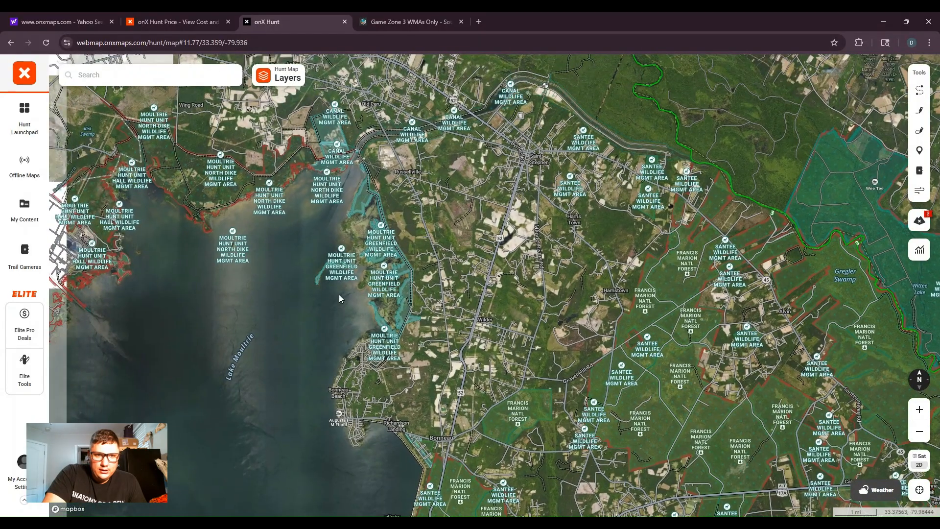
{"action": "left_click_drag", "start_coordinate": [524, 320], "coordinate": [310, 342]}
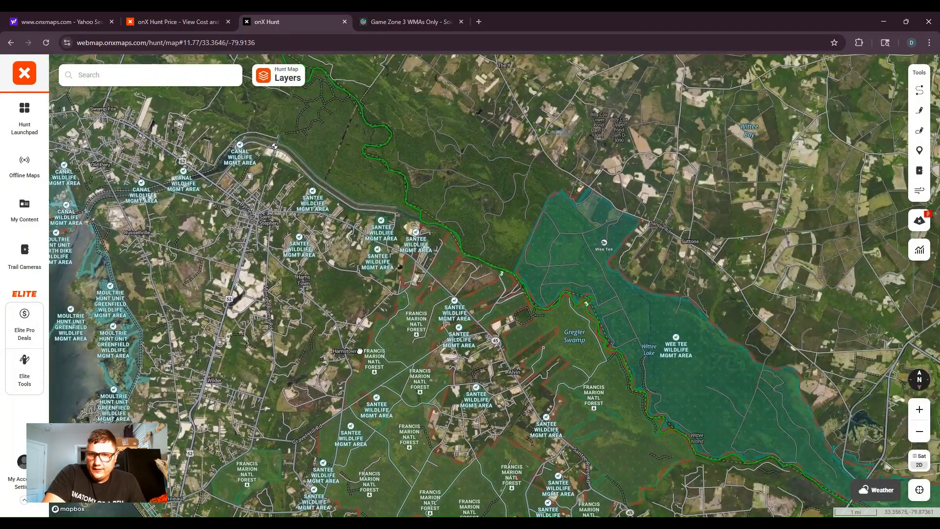
{"action": "left_click_drag", "start_coordinate": [420, 323], "coordinate": [394, 304]}
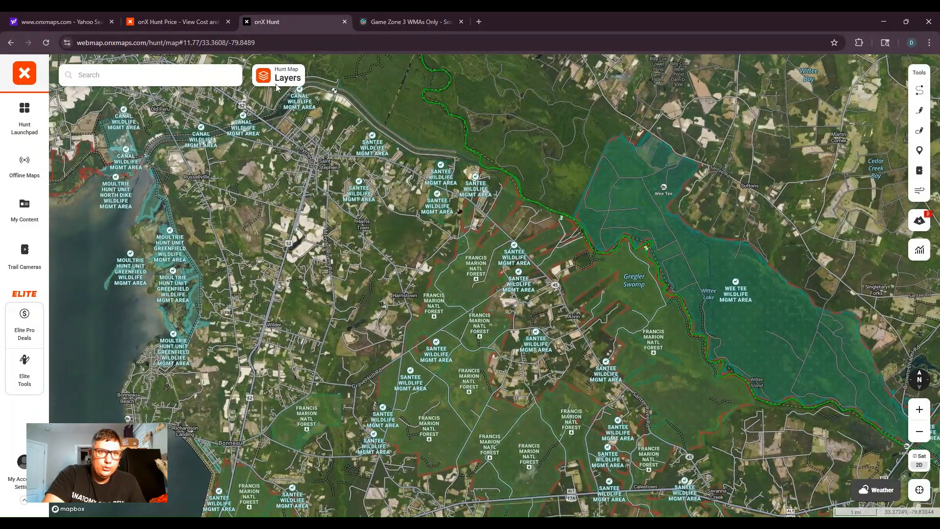
- Return to the regulations page and scan the entries from Donnelley WMA to the Moultrie Hunt Unit's Greenfield and North Dike WMAs
{"action": "left_click", "coordinate": [398, 22]}
{"action": "scroll", "coordinate": [540, 282], "scroll_direction": "up", "scroll_amount": 10}
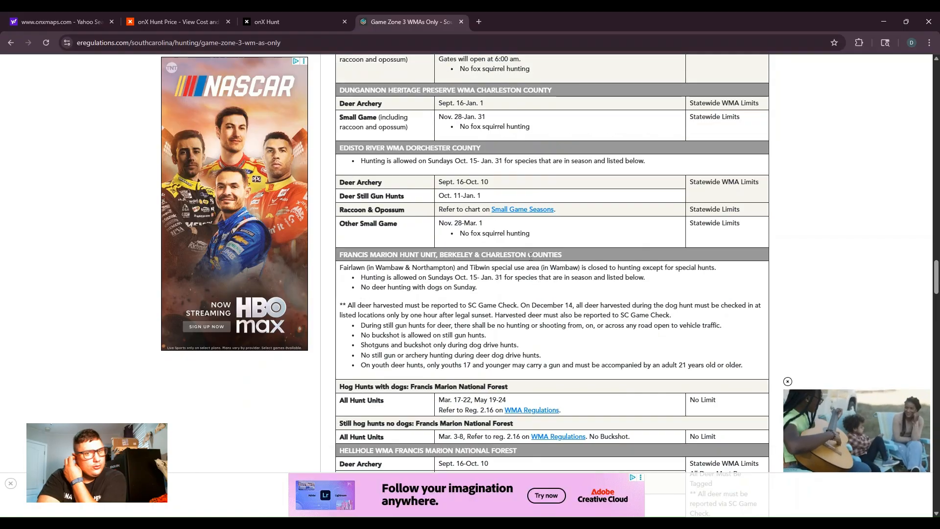
{"action": "scroll", "coordinate": [537, 281], "scroll_direction": "up", "scroll_amount": 5}
{"action": "scroll", "coordinate": [535, 259], "scroll_direction": "up", "scroll_amount": 8}
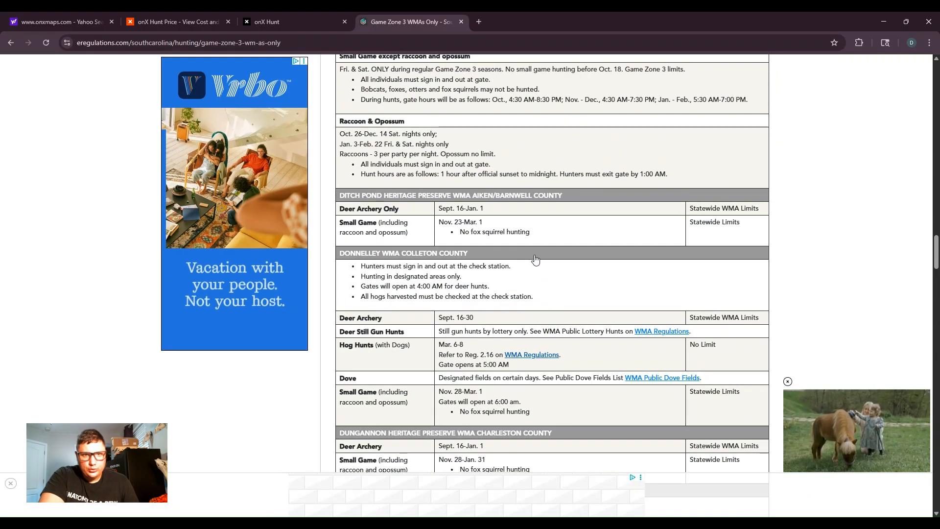
{"action": "scroll", "coordinate": [532, 267], "scroll_direction": "down", "scroll_amount": 16}
{"action": "scroll", "coordinate": [532, 270], "scroll_direction": "down", "scroll_amount": 15}
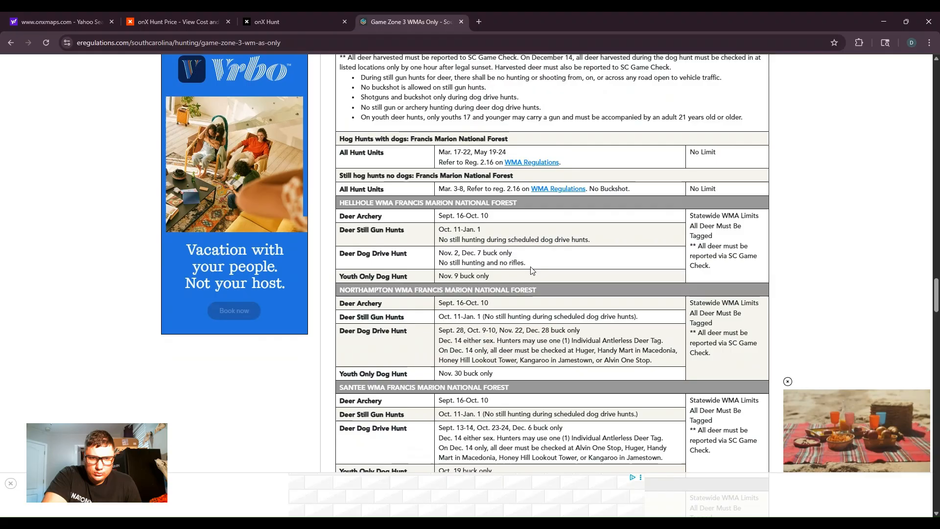
{"action": "scroll", "coordinate": [532, 270], "scroll_direction": "down", "scroll_amount": 5}
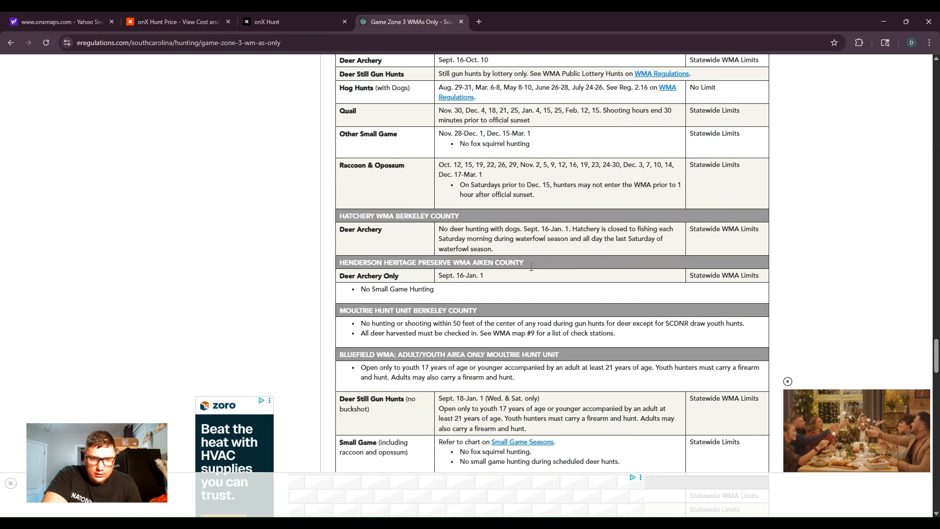
{"action": "scroll", "coordinate": [533, 267], "scroll_direction": "down", "scroll_amount": 1}
{"action": "scroll", "coordinate": [464, 283], "scroll_direction": "down", "scroll_amount": 4}
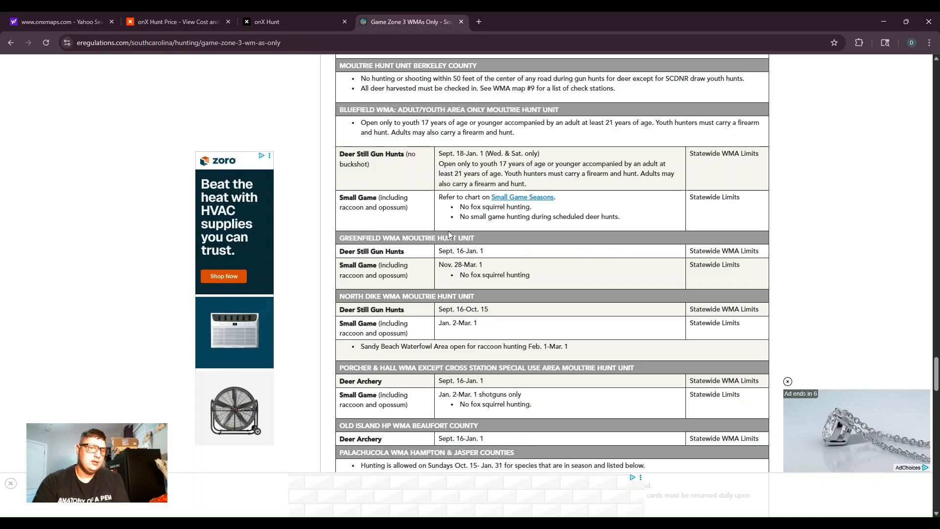
- Look back over the table from the Moultrie Hunt Unit entries to the Other WMAs section and law enforcement offices
{"action": "left_click_drag", "start_coordinate": [584, 217], "coordinate": [601, 289]}
{"action": "left_click", "coordinate": [590, 263]}
{"action": "scroll", "coordinate": [591, 270], "scroll_direction": "up", "scroll_amount": 4}
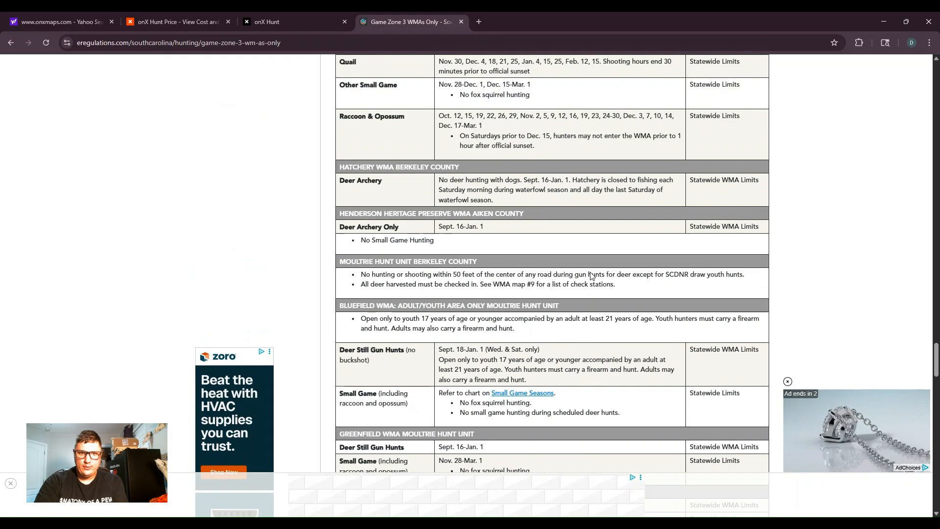
{"action": "scroll", "coordinate": [590, 279], "scroll_direction": "up", "scroll_amount": 12}
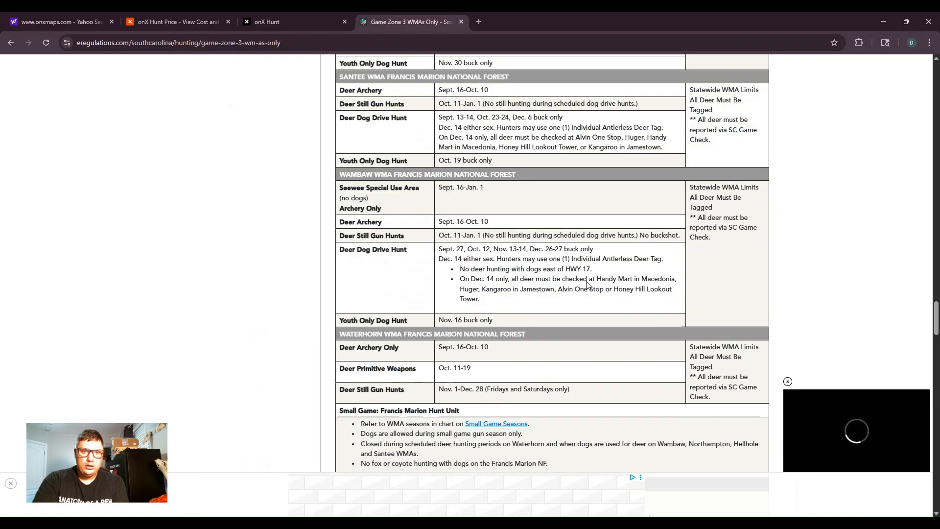
{"action": "scroll", "coordinate": [587, 283], "scroll_direction": "up", "scroll_amount": 15}
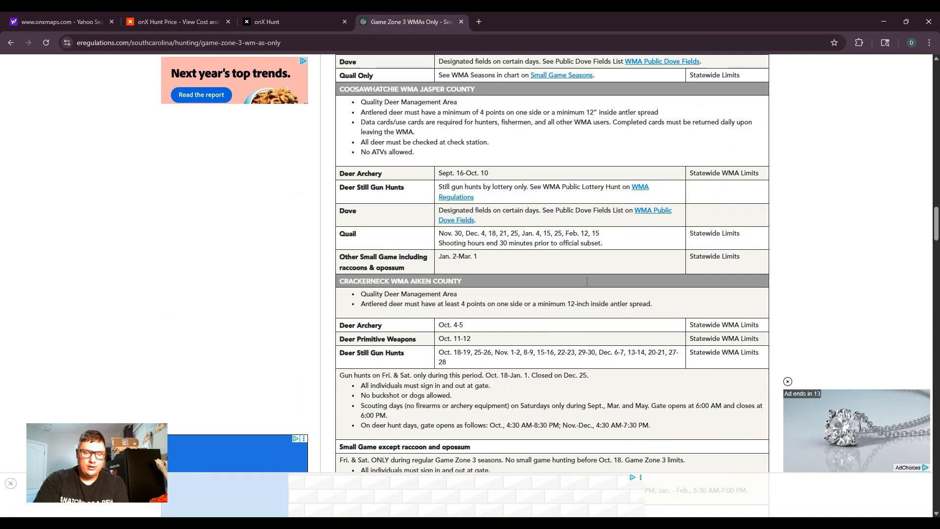
{"action": "scroll", "coordinate": [586, 282], "scroll_direction": "up", "scroll_amount": 15}
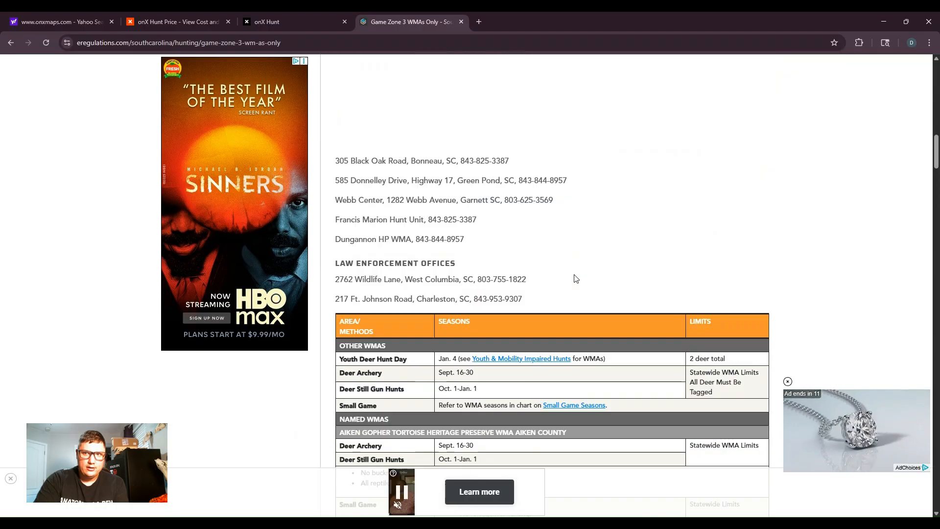
- Switch from the regulations page to the onX Hunt map and survey Wee Tee WMA and the surrounding WMAs out to the South Carolina coast
{"action": "scroll", "coordinate": [568, 273], "scroll_direction": "up", "scroll_amount": 6}
{"action": "scroll", "coordinate": [573, 268], "scroll_direction": "down", "scroll_amount": 8}
{"action": "left_click", "coordinate": [294, 22]}
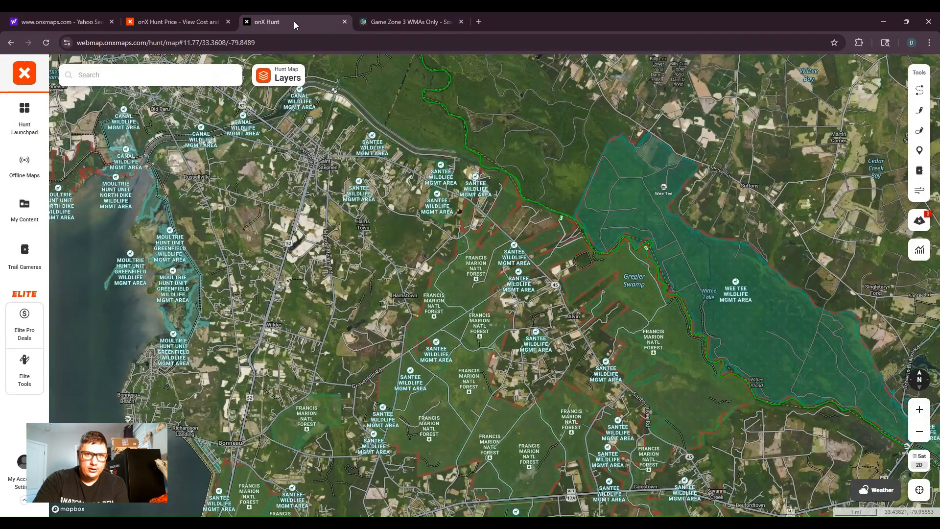
{"action": "left_click_drag", "start_coordinate": [796, 195], "coordinate": [572, 271]}
{"action": "left_click_drag", "start_coordinate": [449, 270], "coordinate": [502, 256]}
{"action": "left_click_drag", "start_coordinate": [618, 367], "coordinate": [569, 309]}
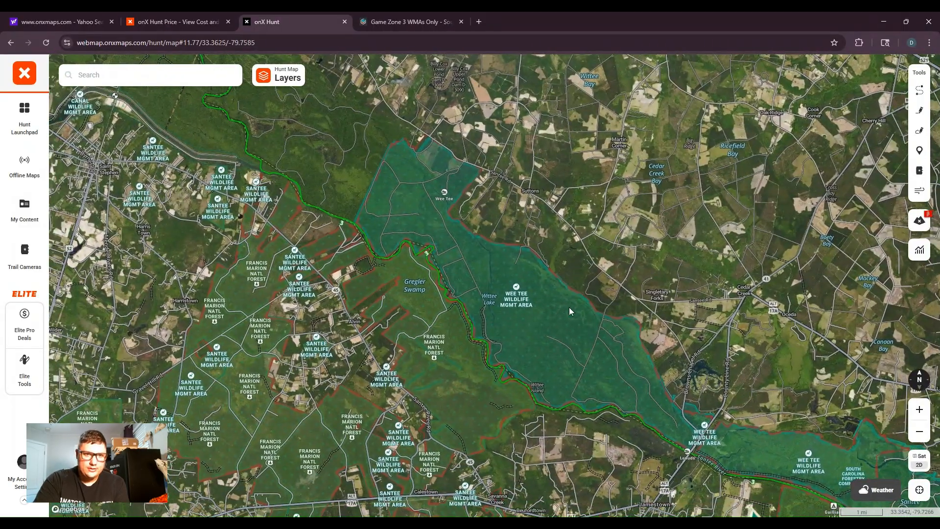
{"action": "scroll", "coordinate": [490, 335], "scroll_direction": "down", "scroll_amount": 3}
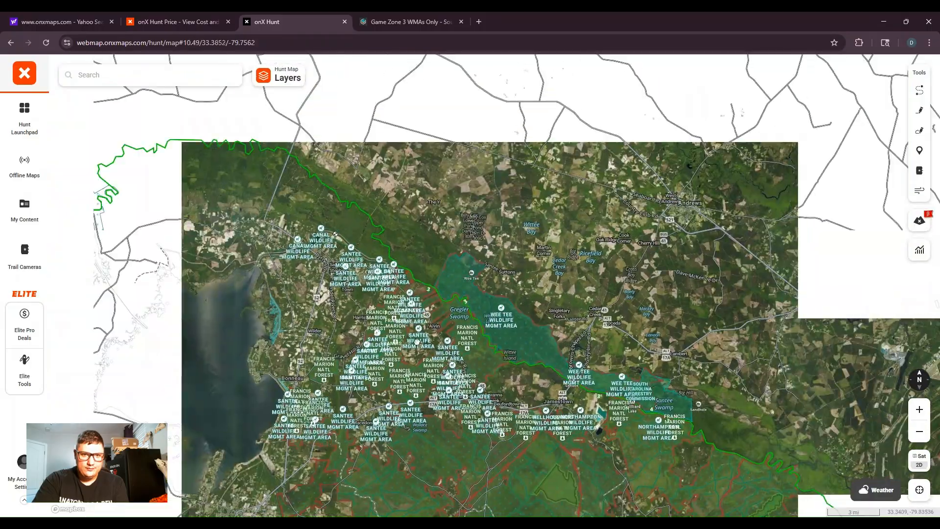
{"action": "left_click_drag", "start_coordinate": [415, 331], "coordinate": [561, 267]}
{"action": "scroll", "coordinate": [561, 267], "scroll_direction": "down", "scroll_amount": 2}
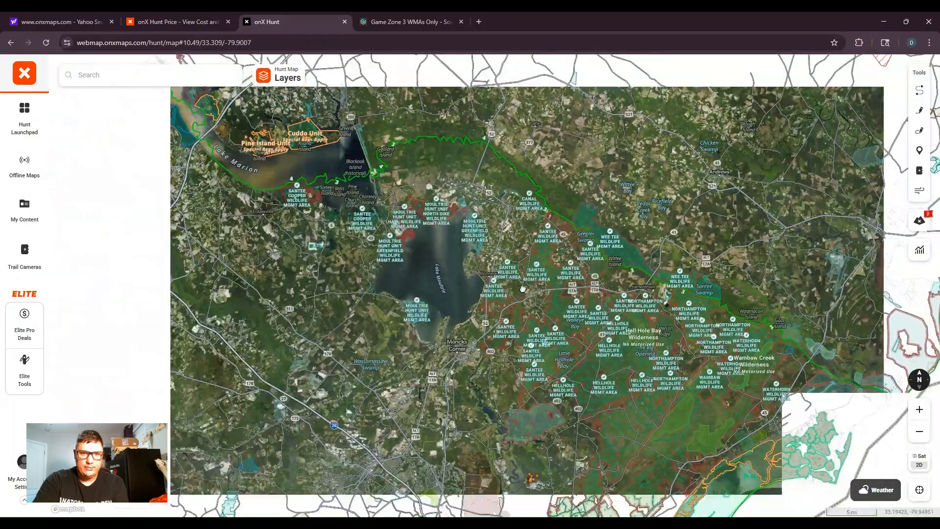
{"action": "scroll", "coordinate": [520, 310], "scroll_direction": "down", "scroll_amount": 2}
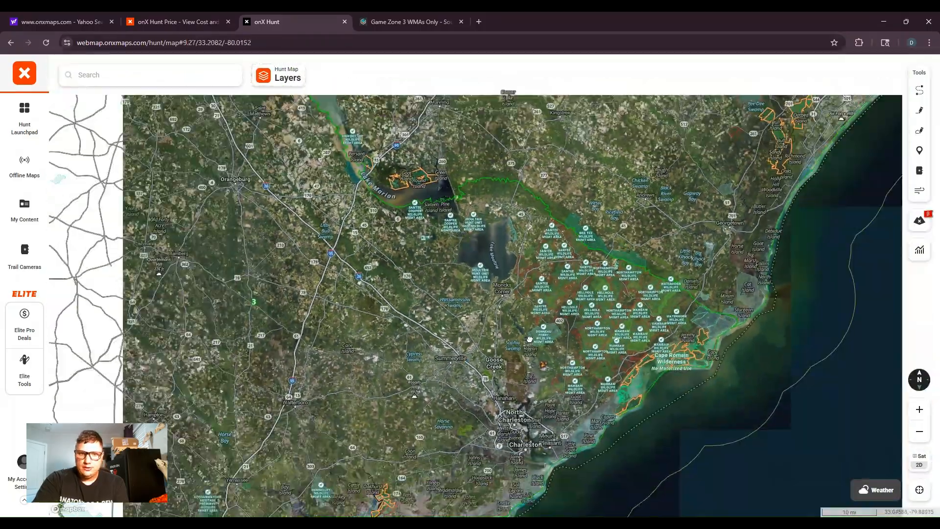
{"action": "scroll", "coordinate": [530, 338], "scroll_direction": "down", "scroll_amount": 2}
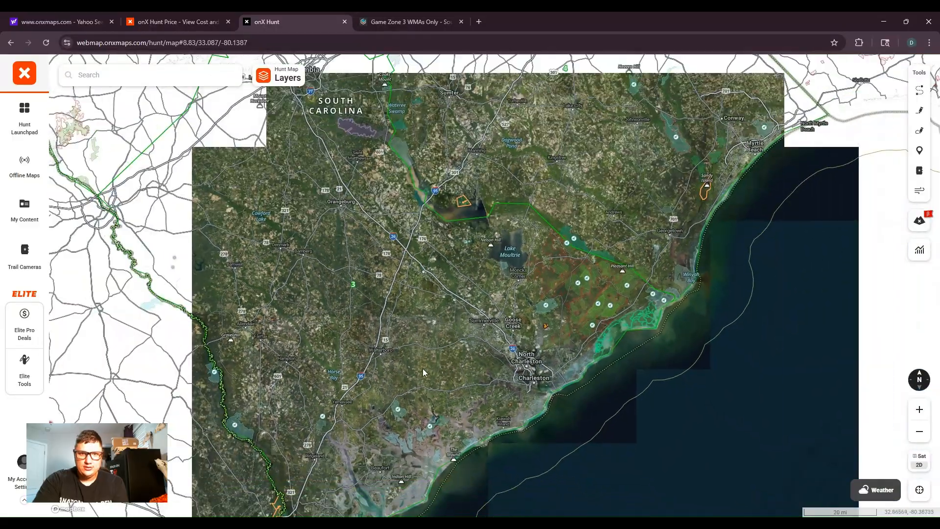
{"action": "scroll", "coordinate": [464, 342], "scroll_direction": "down", "scroll_amount": 1}
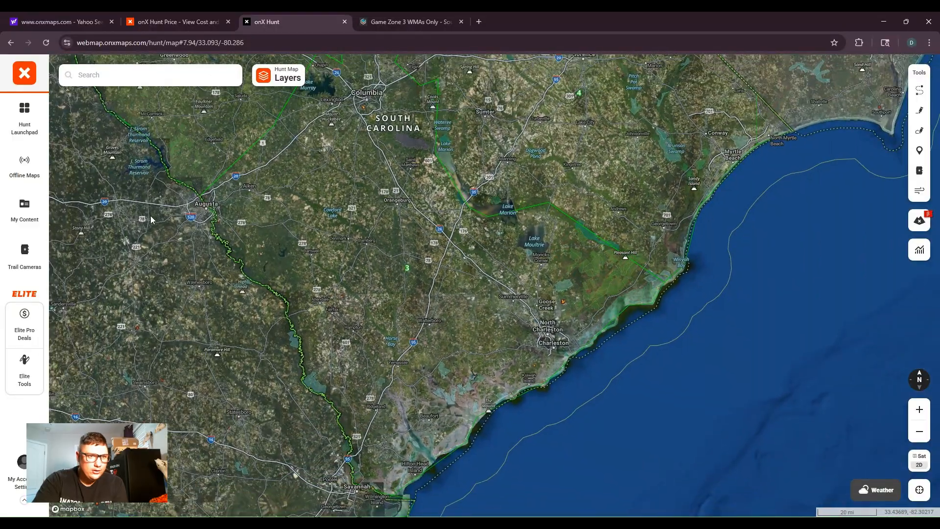
- Show all saved items from My Content on the map and hide them all again
{"action": "left_click", "coordinate": [19, 211]}
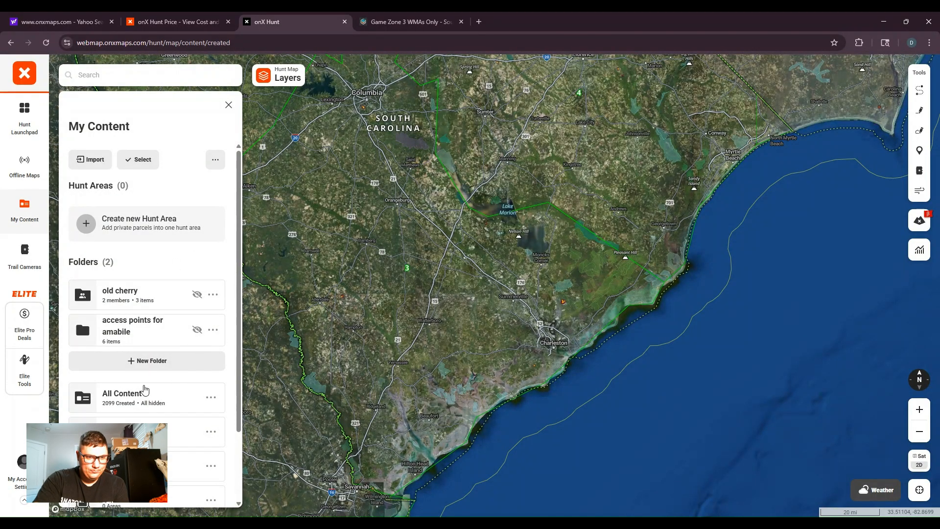
{"action": "left_click", "coordinate": [211, 400]}
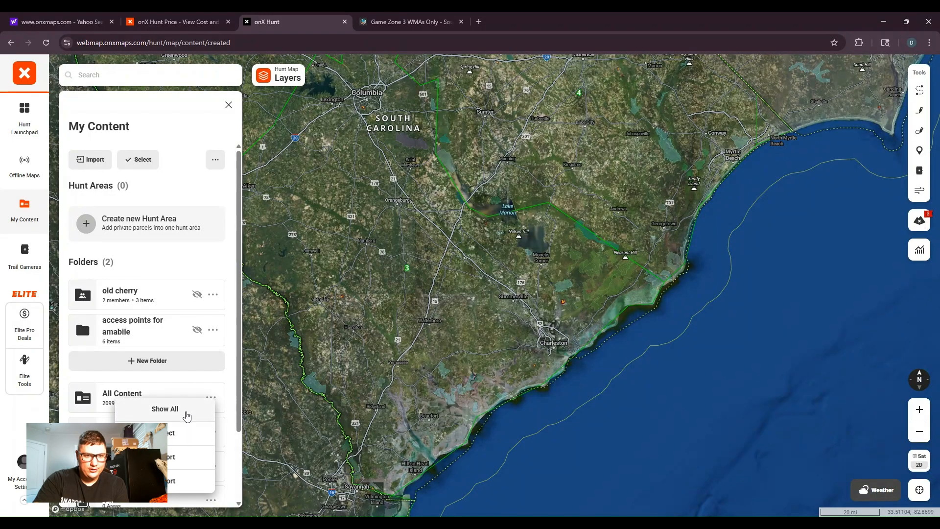
{"action": "left_click", "coordinate": [164, 409]}
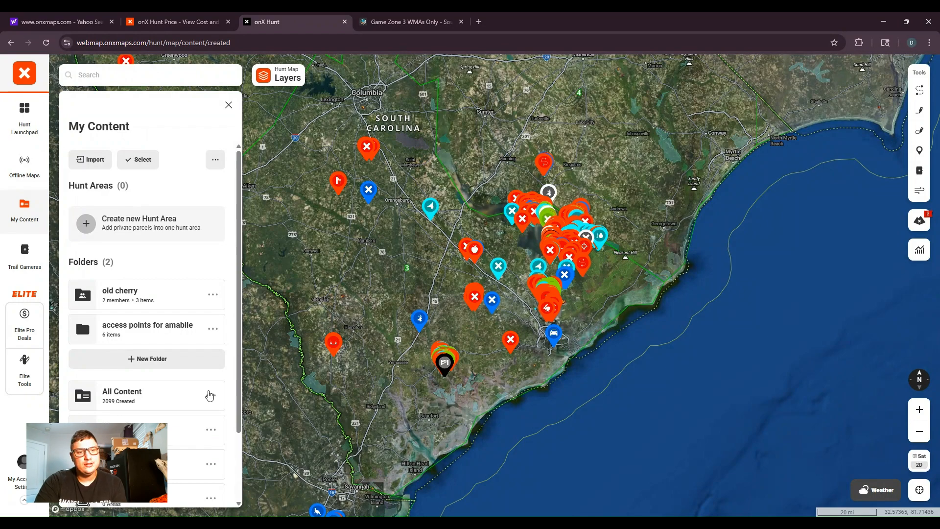
{"action": "left_click", "coordinate": [209, 395]}
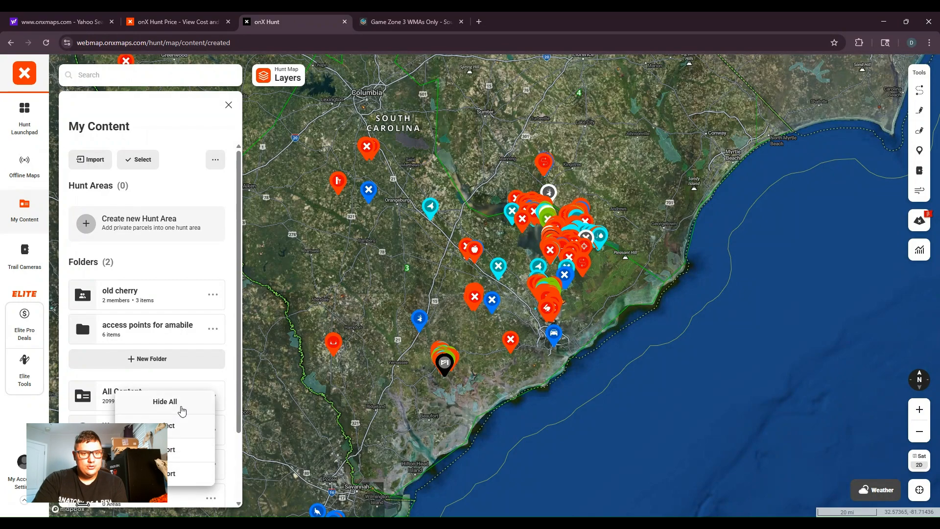
{"action": "left_click", "coordinate": [180, 409]}
- Locate Wee Tee WMA north of Francis Marion National Forest and examine its extent and boundary along the Santee River
{"action": "scroll", "coordinate": [589, 289], "scroll_direction": "up", "scroll_amount": 5}
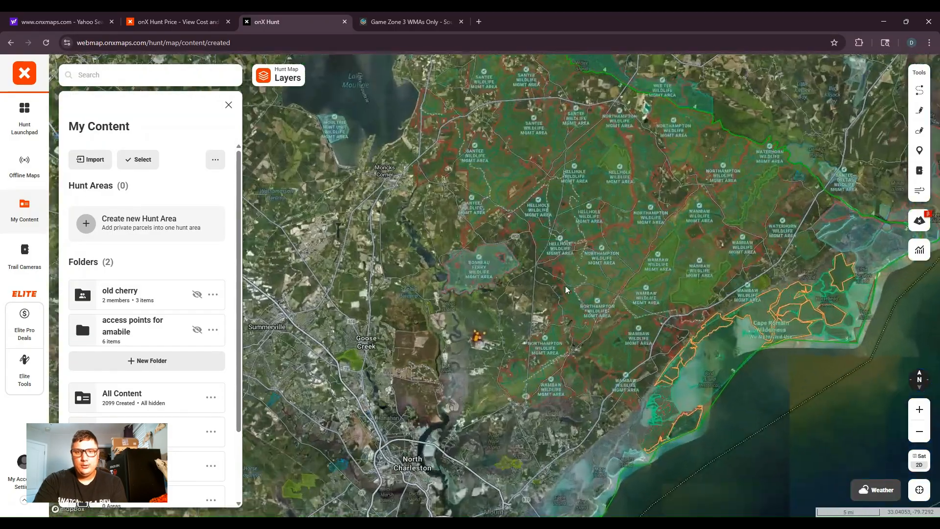
{"action": "left_click_drag", "start_coordinate": [566, 290], "coordinate": [636, 465]}
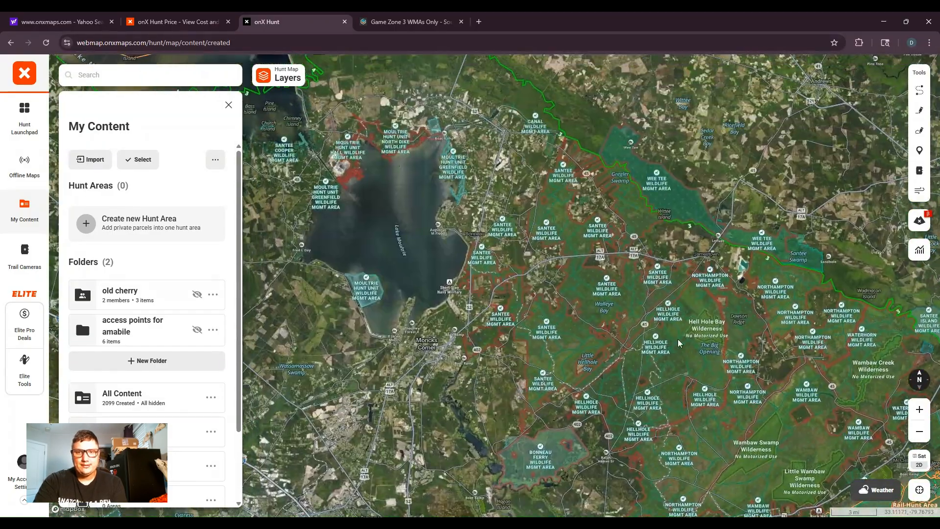
{"action": "left_click_drag", "start_coordinate": [731, 248], "coordinate": [651, 390]}
{"action": "scroll", "coordinate": [636, 362], "scroll_direction": "up", "scroll_amount": 2}
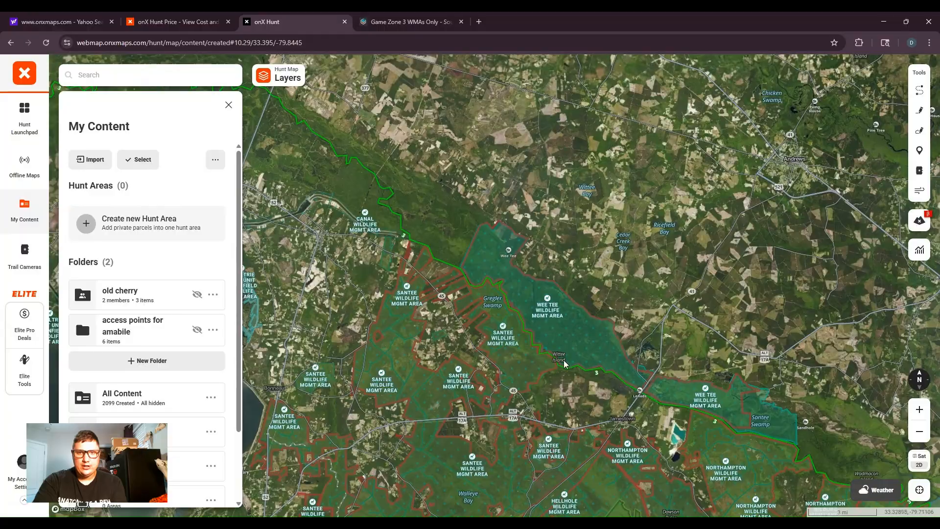
{"action": "left_click_drag", "start_coordinate": [554, 361], "coordinate": [544, 316]}
{"action": "scroll", "coordinate": [543, 316], "scroll_direction": "up", "scroll_amount": 1}
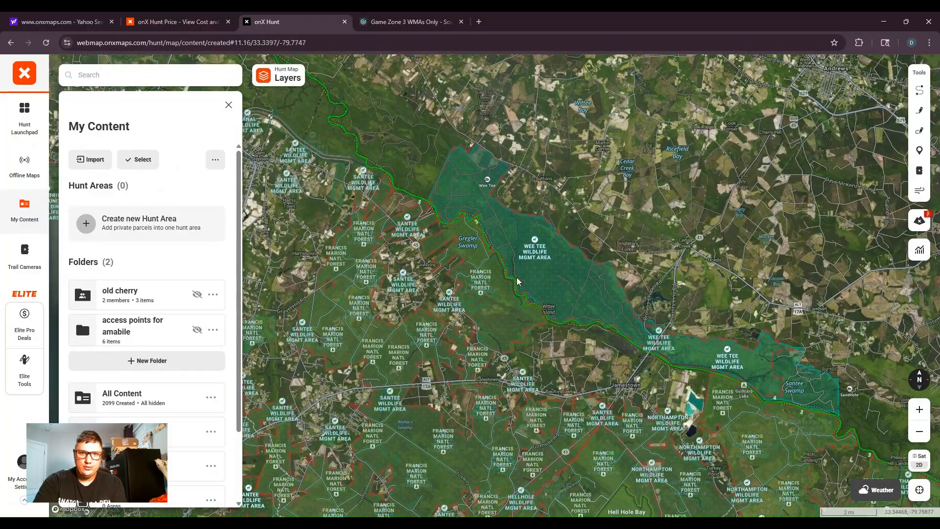
{"action": "left_click_drag", "start_coordinate": [517, 281], "coordinate": [532, 312]}
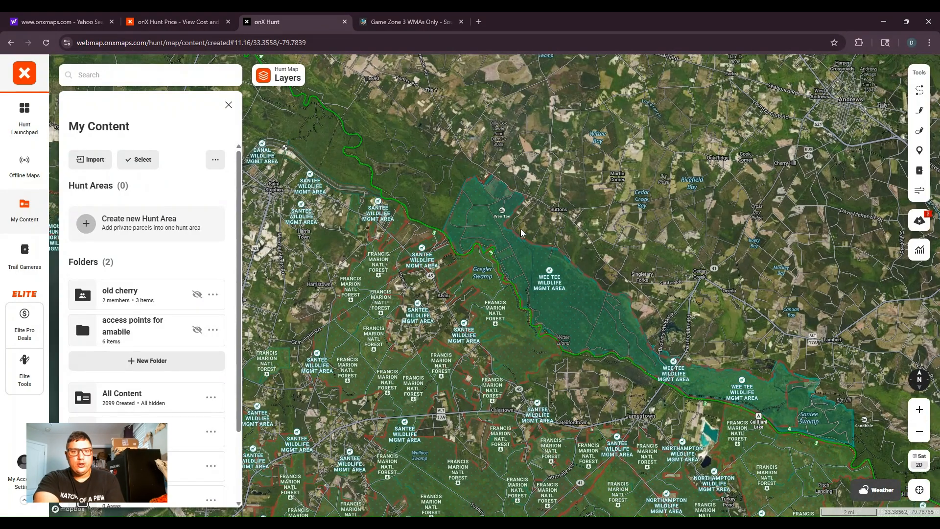
{"action": "left_click_drag", "start_coordinate": [488, 240], "coordinate": [517, 297]}
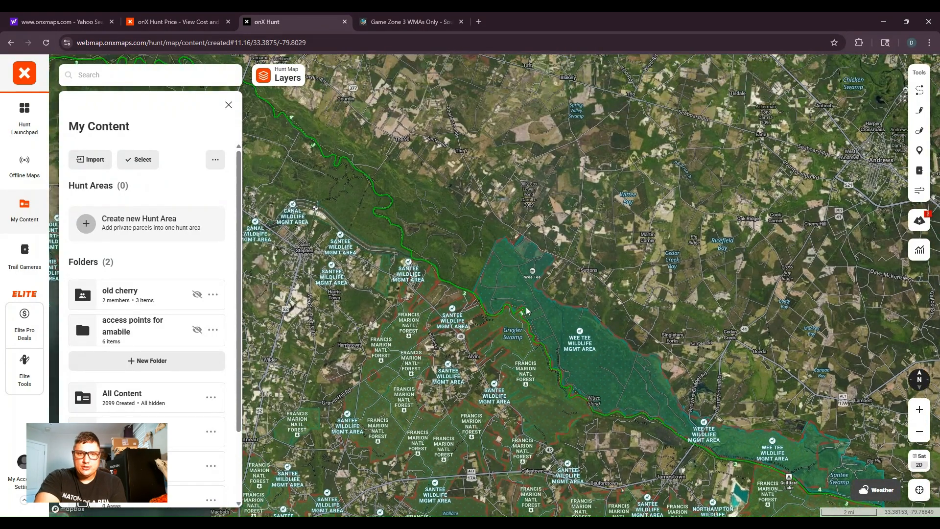
{"action": "scroll", "coordinate": [566, 337], "scroll_direction": "up", "scroll_amount": 3}
{"action": "left_click_drag", "start_coordinate": [610, 380], "coordinate": [542, 323]}
{"action": "left_click_drag", "start_coordinate": [650, 395], "coordinate": [727, 392]}
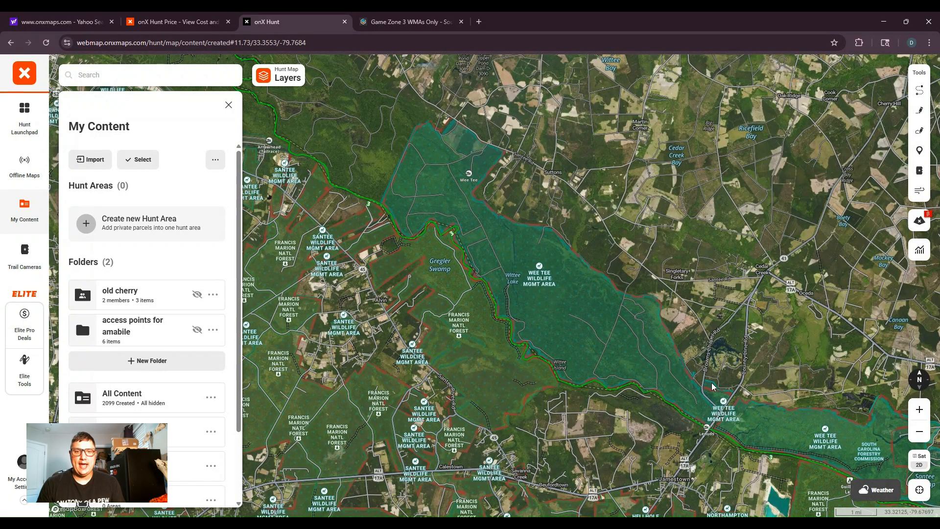
- Examine the interior of Wee Tee WMA east of Wittee Lake and view its restricted hunting area details
{"action": "scroll", "coordinate": [571, 286], "scroll_direction": "up", "scroll_amount": 3}
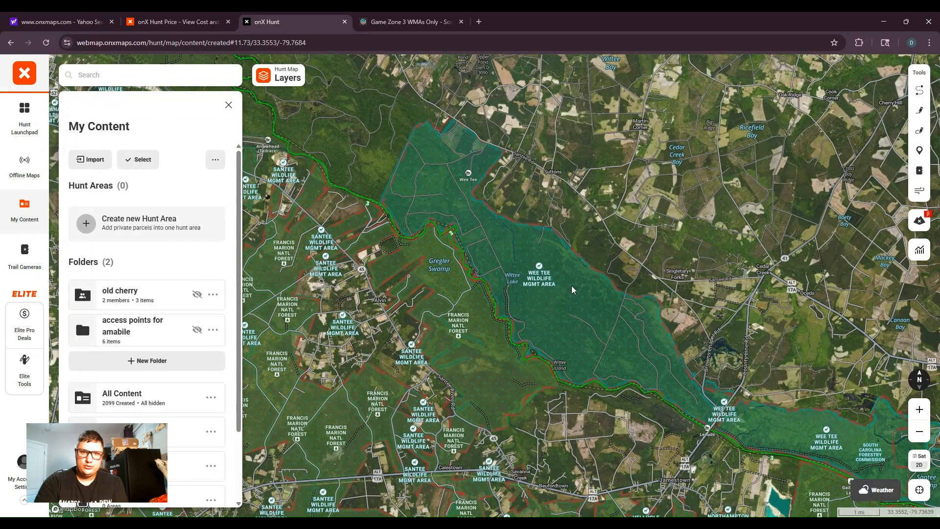
{"action": "scroll", "coordinate": [577, 307], "scroll_direction": "up", "scroll_amount": 5}
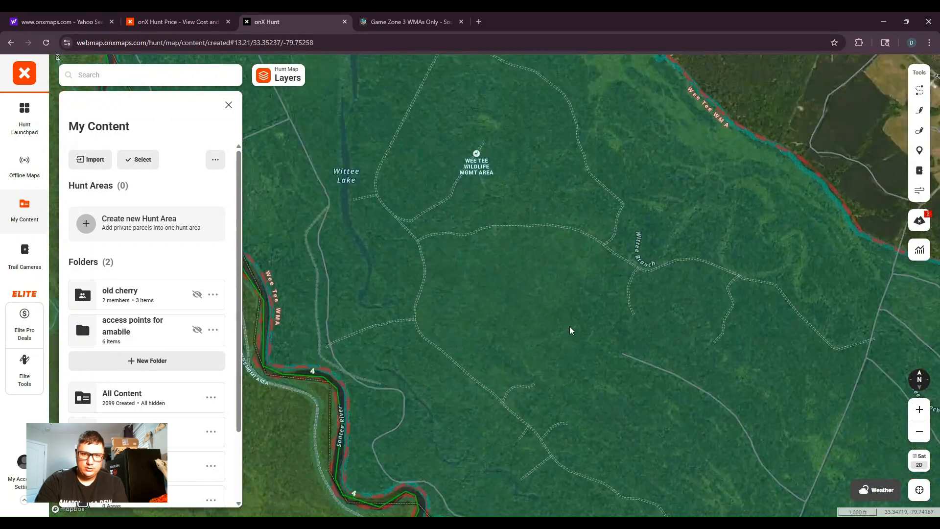
{"action": "scroll", "coordinate": [573, 326], "scroll_direction": "up", "scroll_amount": 1}
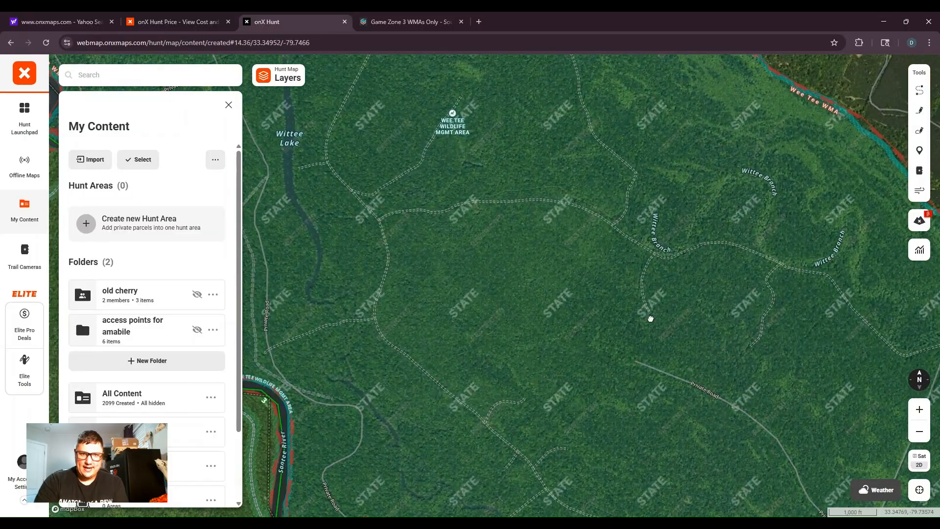
{"action": "left_click_drag", "start_coordinate": [665, 326], "coordinate": [658, 341]}
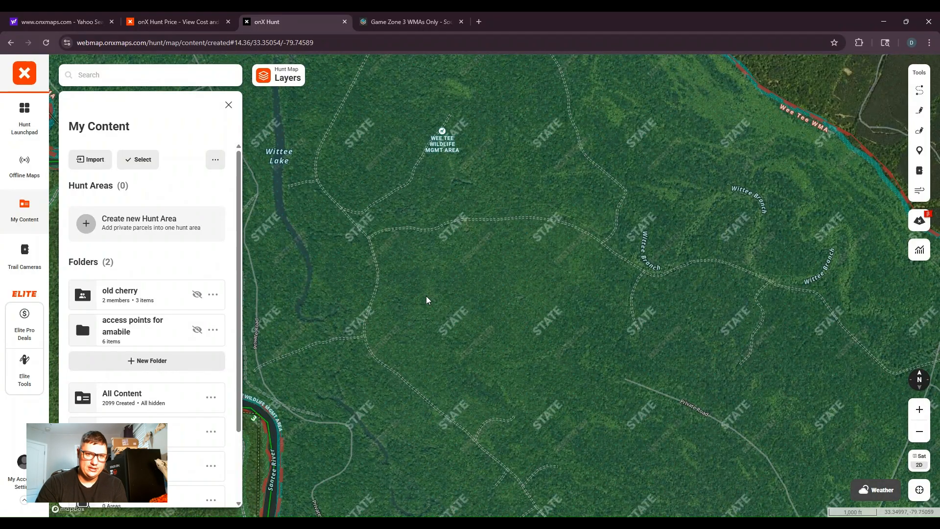
{"action": "left_click", "coordinate": [535, 330]}
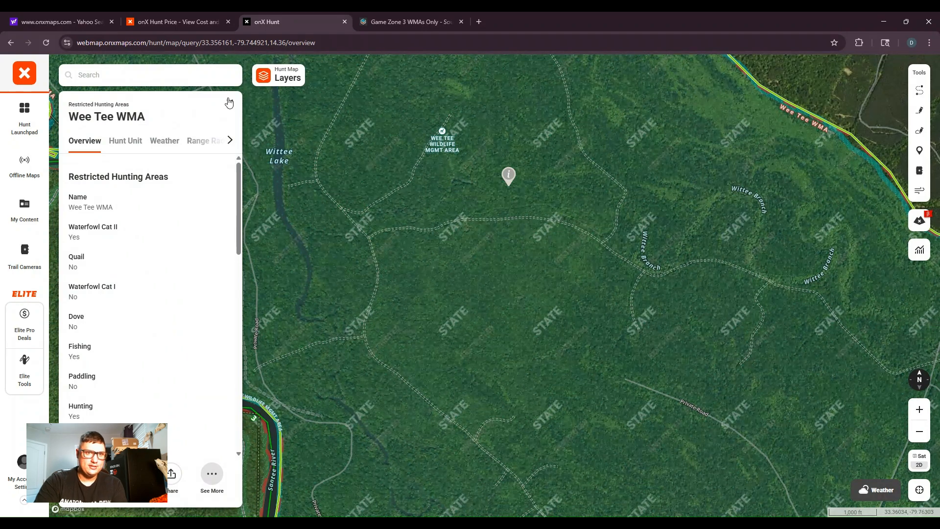
{"action": "left_click", "coordinate": [229, 102]}
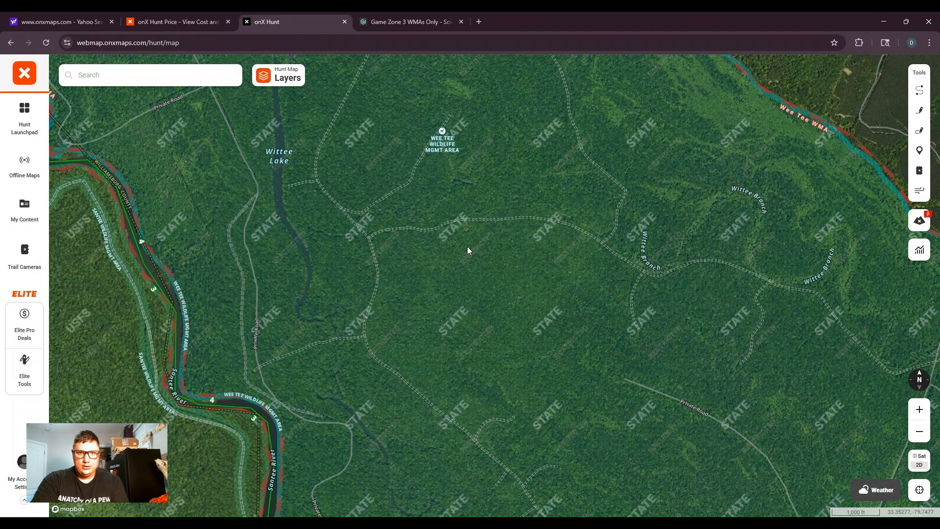
- Trace Wittee Lake northward through Wee Tee WMA up to the WMA's northeastern boundary
{"action": "left_click_drag", "start_coordinate": [467, 246], "coordinate": [499, 311]}
{"action": "left_click_drag", "start_coordinate": [436, 225], "coordinate": [419, 275]}
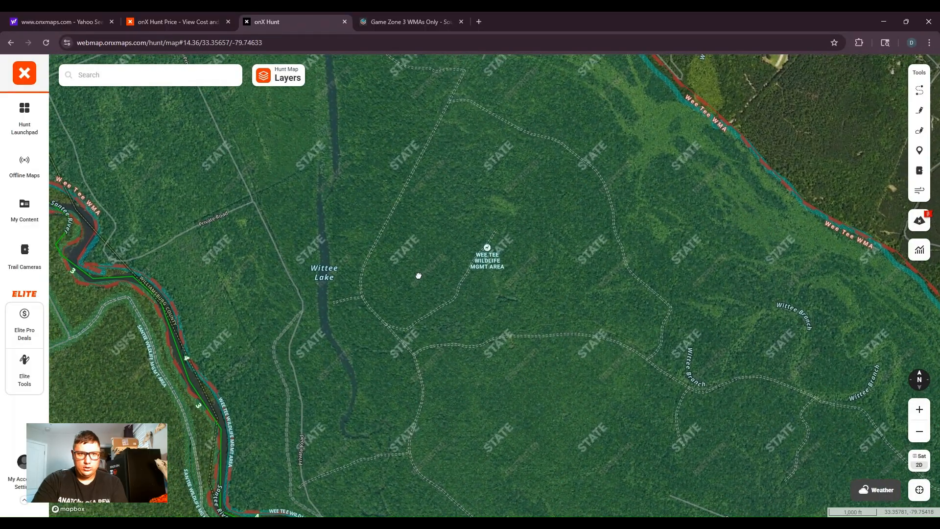
{"action": "left_click_drag", "start_coordinate": [533, 277], "coordinate": [548, 329]}
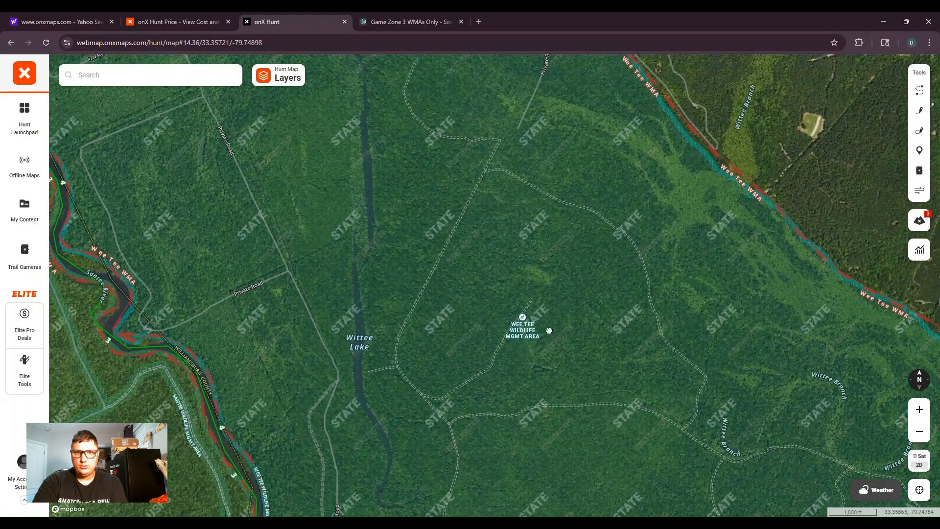
{"action": "scroll", "coordinate": [543, 325], "scroll_direction": "down", "scroll_amount": 3}
{"action": "scroll", "coordinate": [537, 323], "scroll_direction": "down", "scroll_amount": 3}
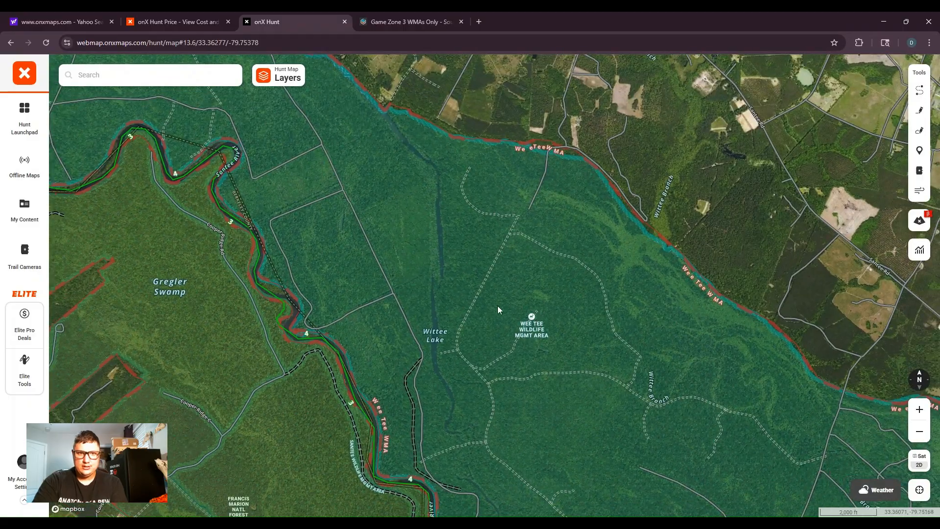
{"action": "left_click_drag", "start_coordinate": [433, 262], "coordinate": [489, 319]}
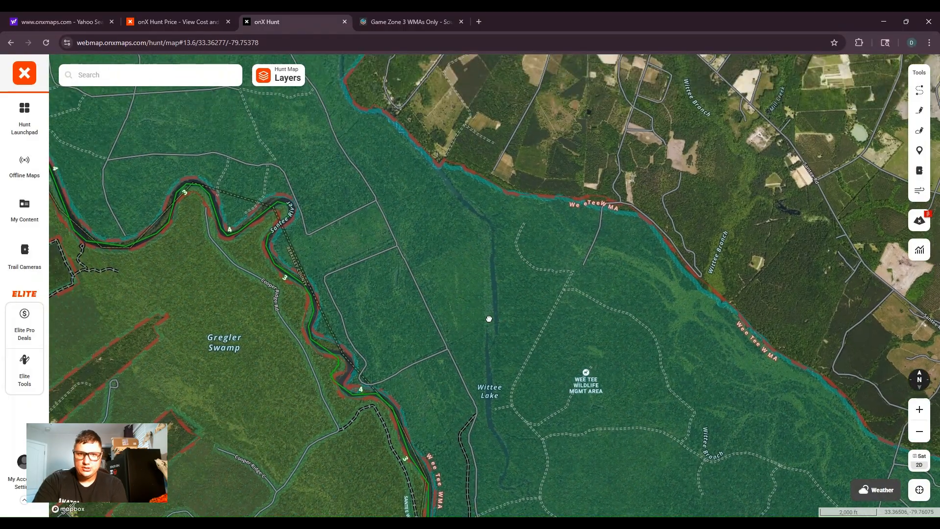
{"action": "left_click_drag", "start_coordinate": [477, 371], "coordinate": [493, 394]}
{"action": "scroll", "coordinate": [504, 304], "scroll_direction": "up", "scroll_amount": 3}
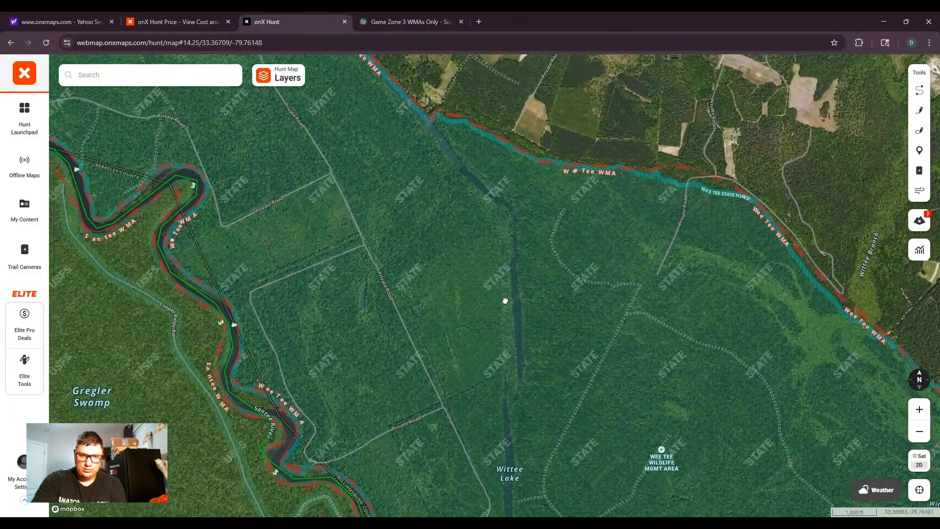
{"action": "left_click_drag", "start_coordinate": [503, 300], "coordinate": [516, 334]}
{"action": "scroll", "coordinate": [518, 352], "scroll_direction": "up", "scroll_amount": 3}
{"action": "left_click_drag", "start_coordinate": [511, 181], "coordinate": [535, 278]}
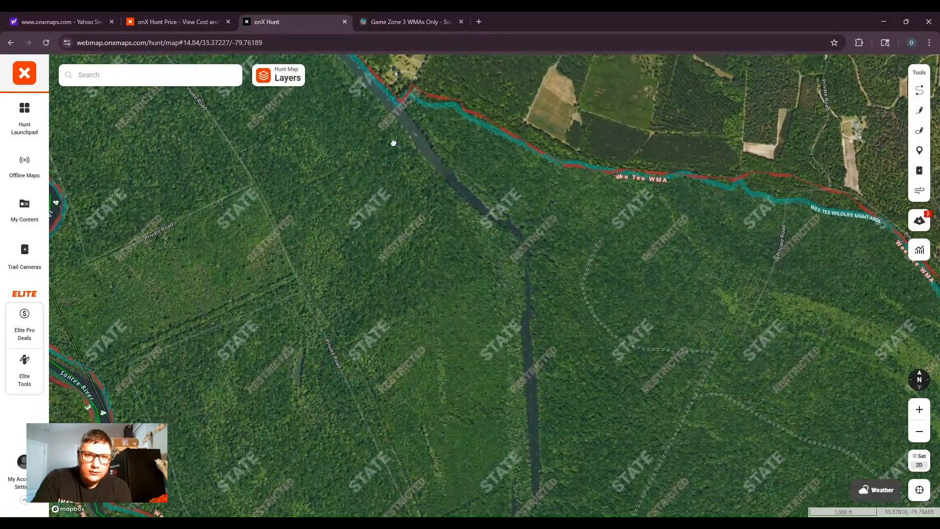
{"action": "left_click_drag", "start_coordinate": [392, 142], "coordinate": [443, 237]}
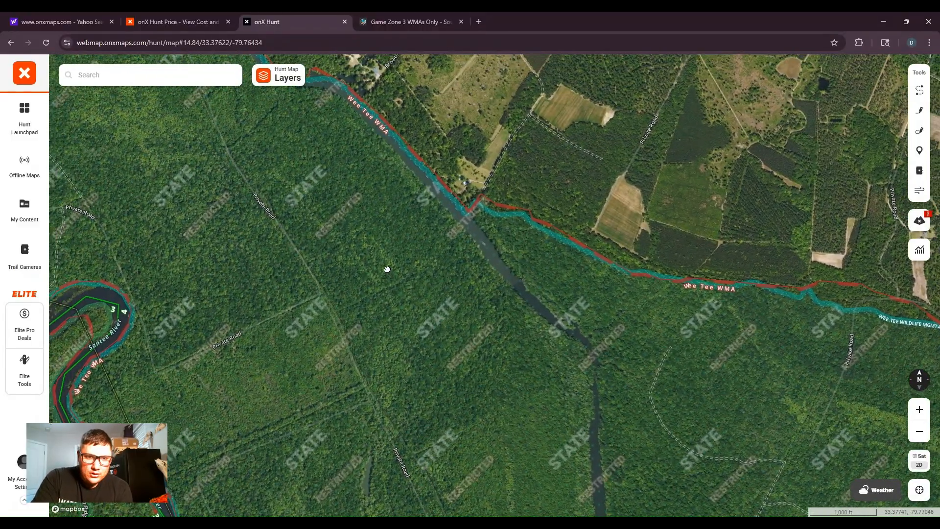
- Inspect the thinner vegetation between the private roads east of the Santee River bend in Wee Tee WMA
{"action": "scroll", "coordinate": [387, 252], "scroll_direction": "down", "scroll_amount": 3}
{"action": "scroll", "coordinate": [413, 264], "scroll_direction": "up", "scroll_amount": 5}
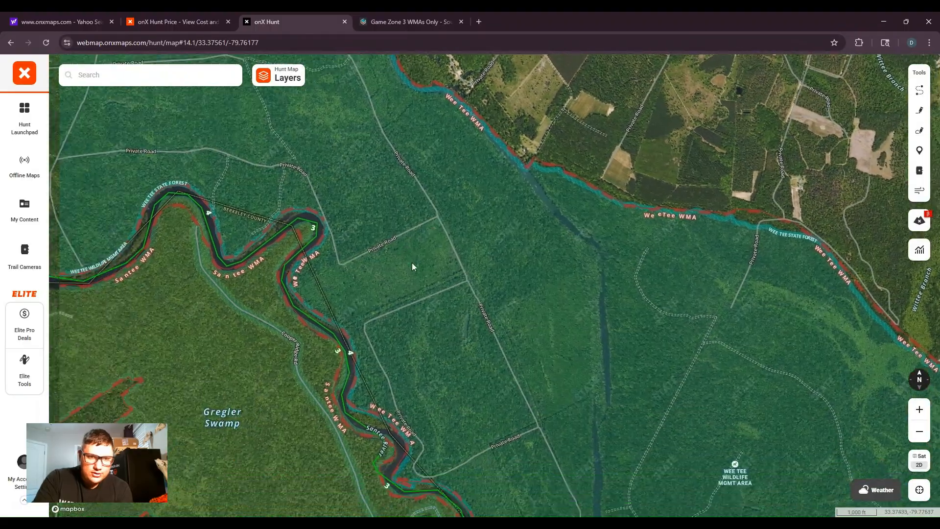
{"action": "scroll", "coordinate": [433, 275], "scroll_direction": "up", "scroll_amount": 2}
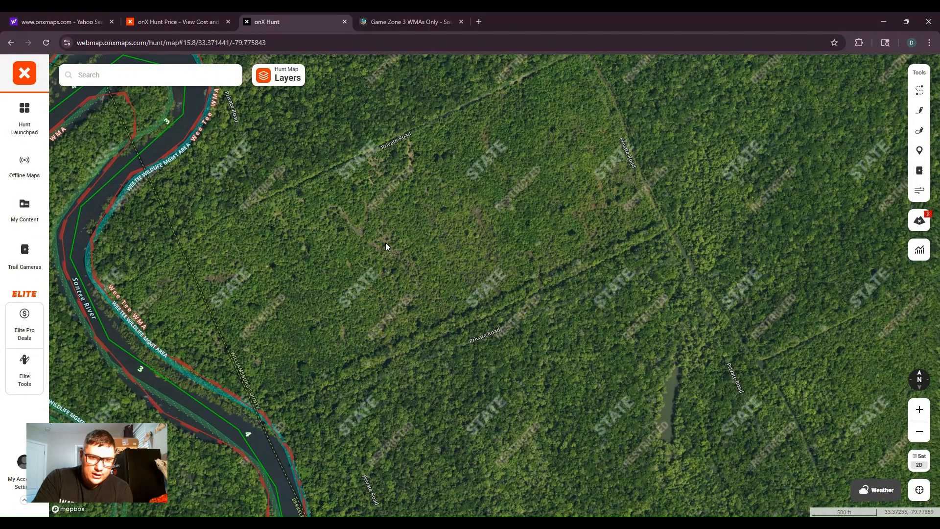
{"action": "left_click_drag", "start_coordinate": [380, 255], "coordinate": [448, 299]}
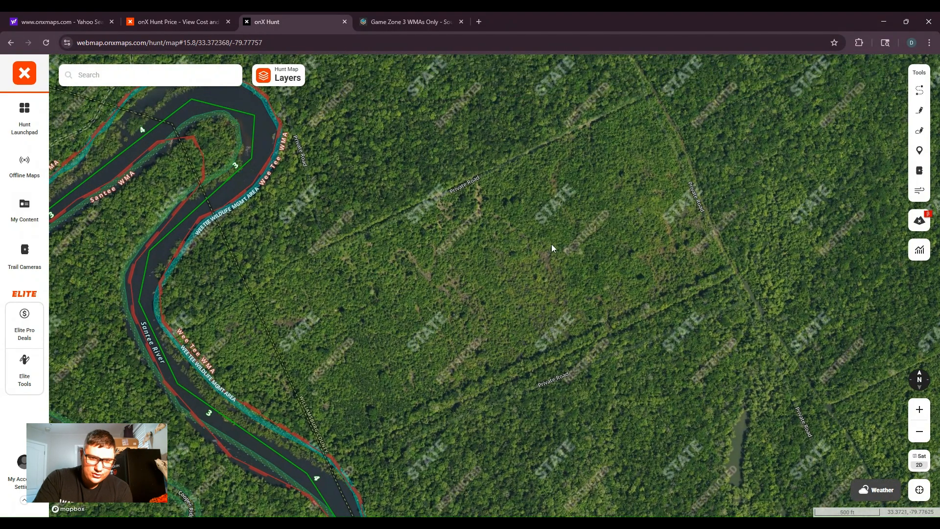
{"action": "scroll", "coordinate": [454, 280], "scroll_direction": "down", "scroll_amount": 4}
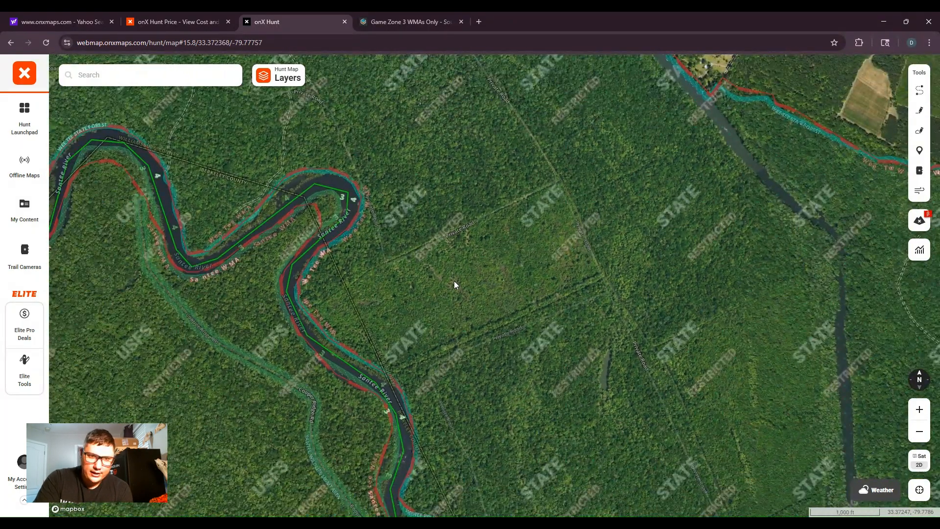
- Save a red Location waypoint at about 33.3728, -79.7774, in the thinner vegetation east of the Santee River bend in Wee Tee WMA
{"action": "left_click", "coordinate": [464, 283]}
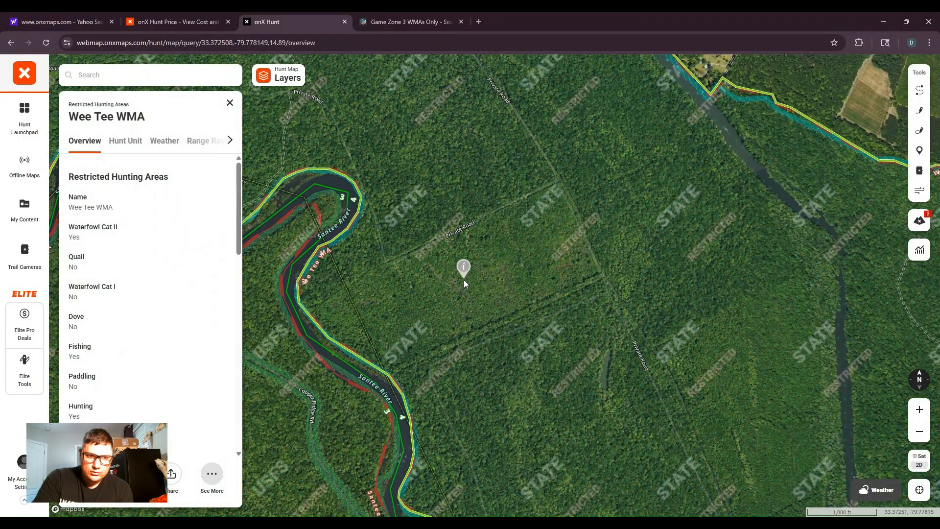
{"action": "left_click", "coordinate": [230, 102]}
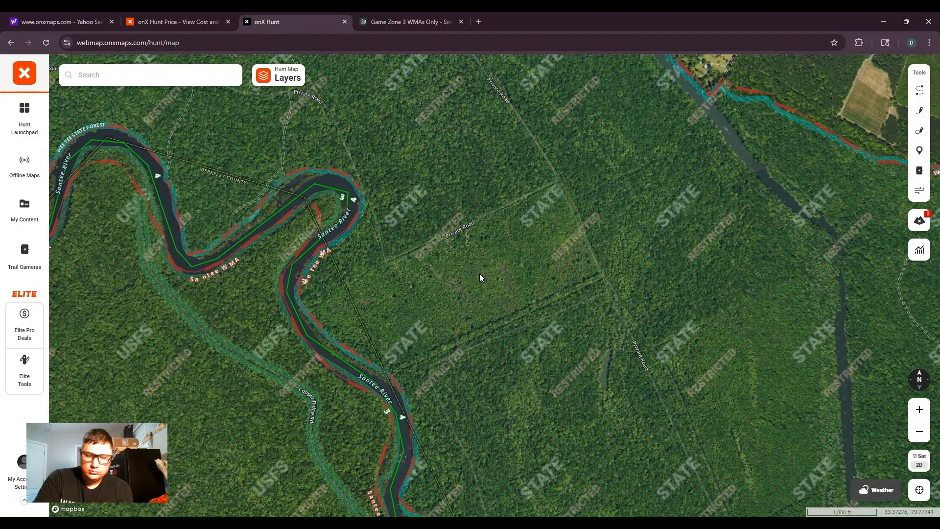
{"action": "left_click", "coordinate": [480, 273]}
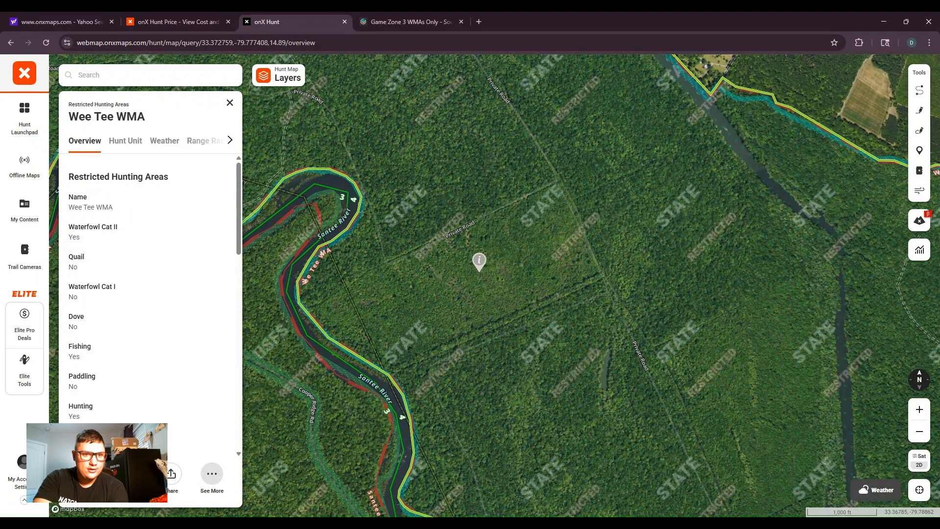
{"action": "left_click", "coordinate": [130, 473]}
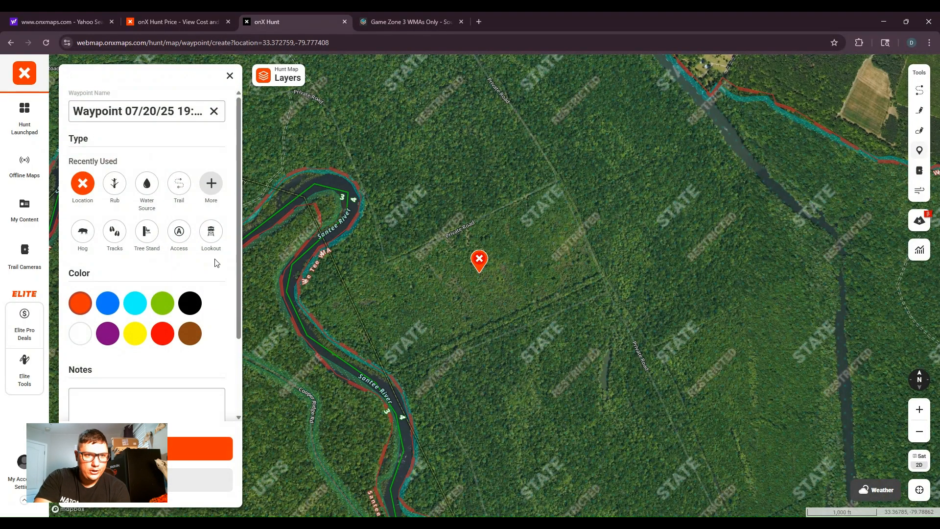
{"action": "left_click", "coordinate": [142, 448]}
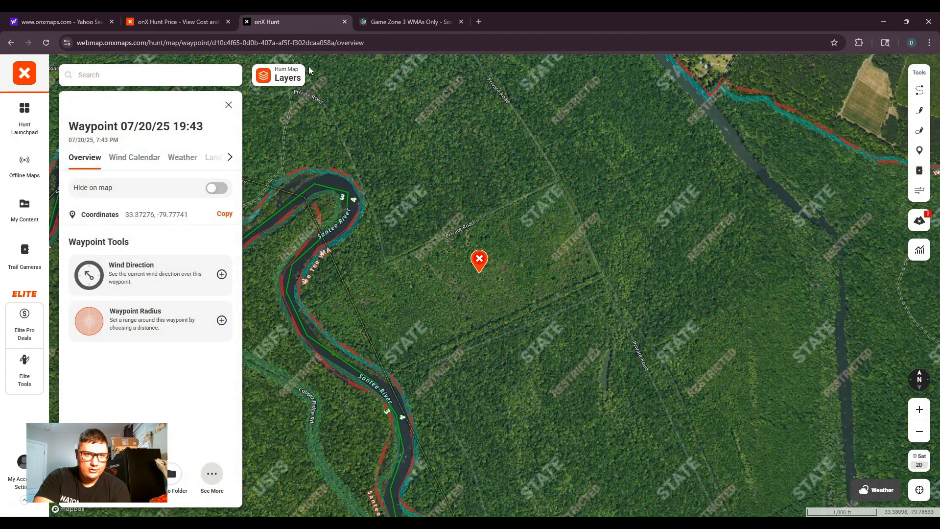
{"action": "left_click", "coordinate": [228, 104]}
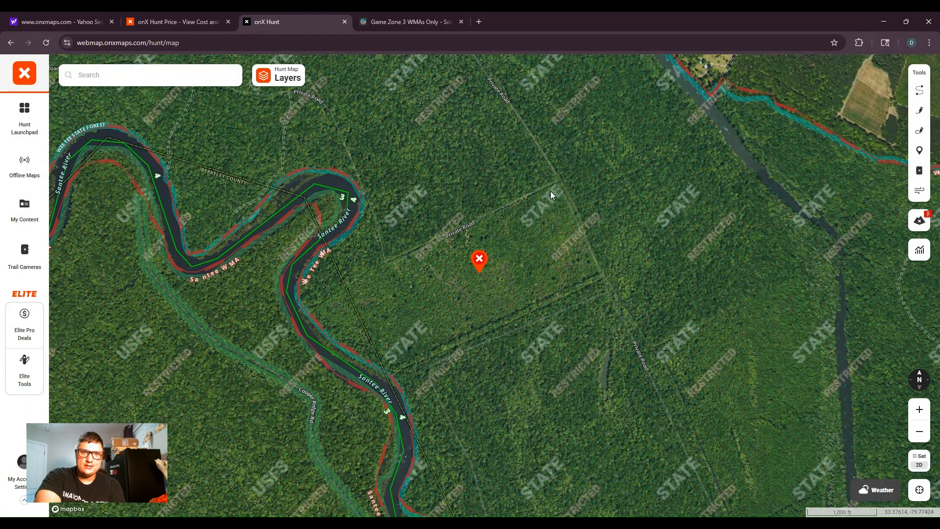
- Examine the terrain around the new waypoint, between the Santee River bends and the northeastern WMA boundary
{"action": "scroll", "coordinate": [584, 226], "scroll_direction": "down", "scroll_amount": 1}
{"action": "scroll", "coordinate": [584, 224], "scroll_direction": "down", "scroll_amount": 2}
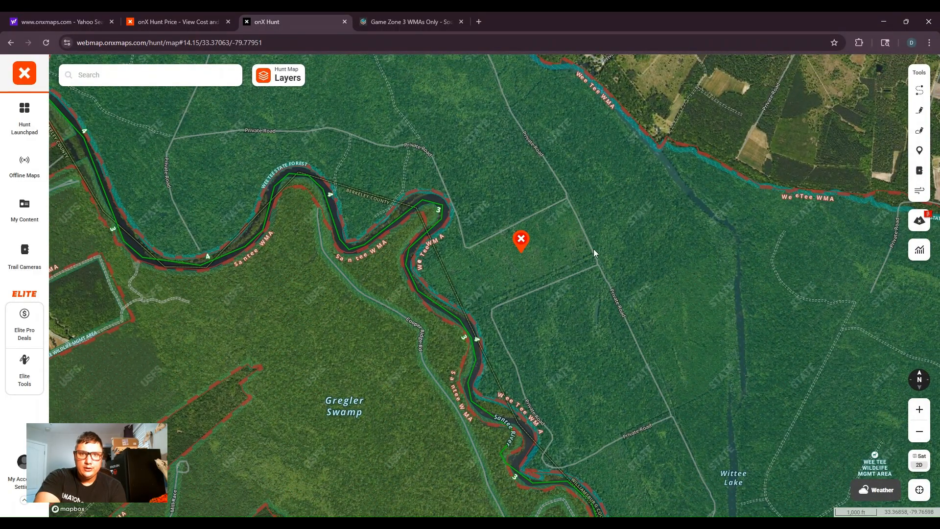
{"action": "scroll", "coordinate": [527, 275], "scroll_direction": "up", "scroll_amount": 3}
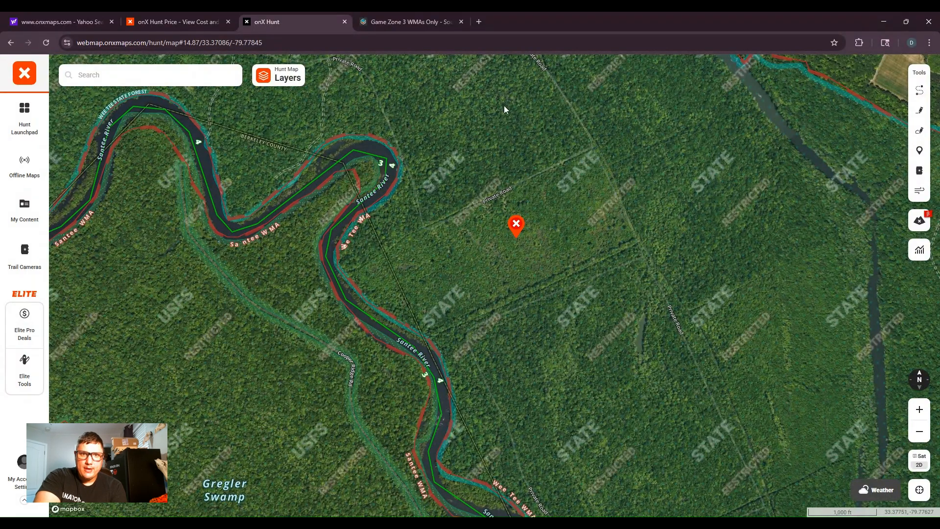
{"action": "left_click_drag", "start_coordinate": [460, 256], "coordinate": [509, 232]}
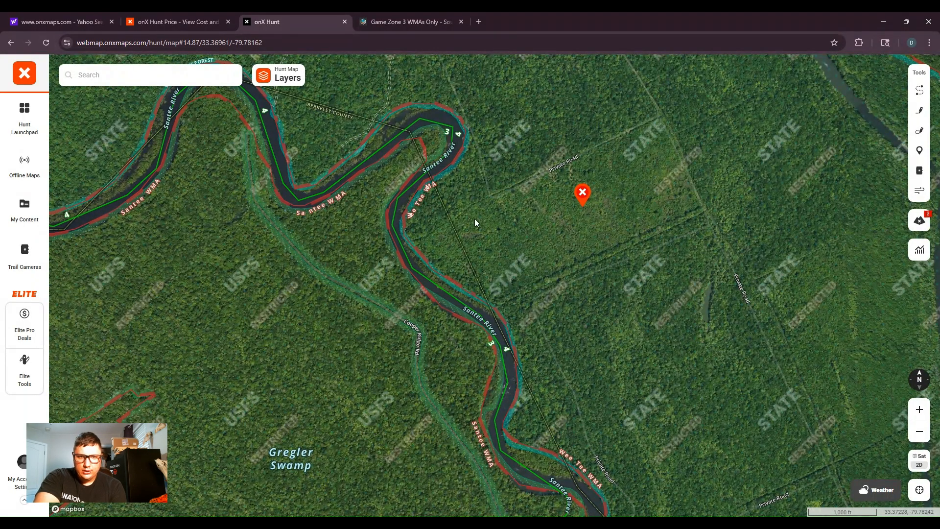
{"action": "left_click_drag", "start_coordinate": [475, 219], "coordinate": [543, 275]}
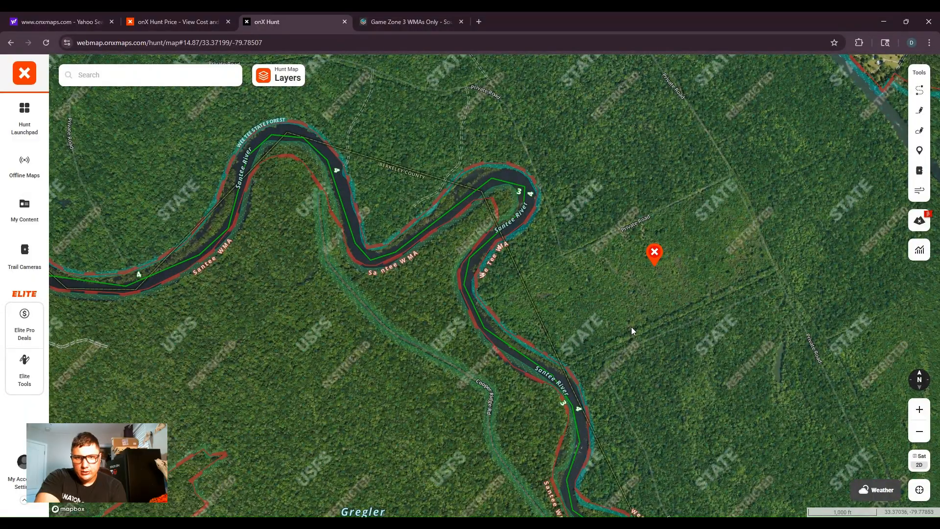
{"action": "left_click_drag", "start_coordinate": [630, 327], "coordinate": [613, 277]}
{"action": "left_click_drag", "start_coordinate": [536, 226], "coordinate": [579, 293]}
{"action": "left_click_drag", "start_coordinate": [636, 329], "coordinate": [607, 313]}
{"action": "left_click_drag", "start_coordinate": [676, 314], "coordinate": [515, 352]}
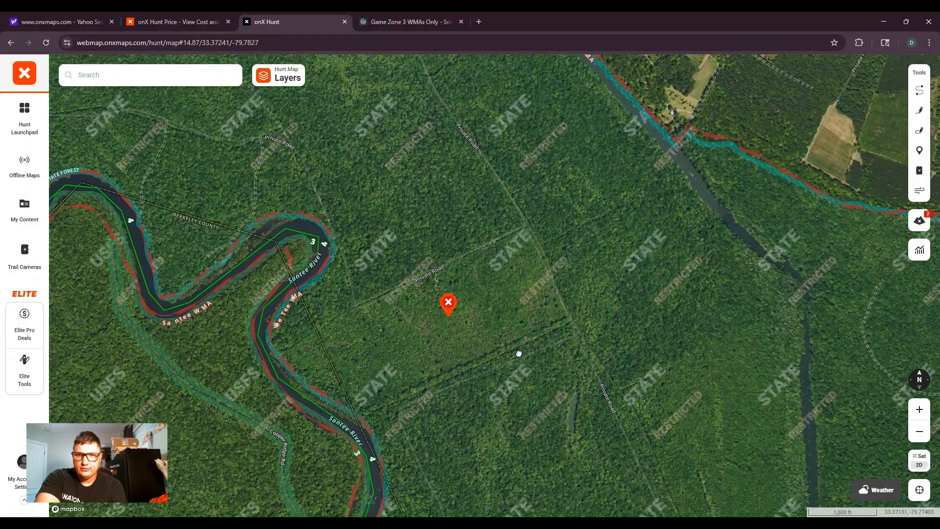
{"action": "left_click_drag", "start_coordinate": [656, 275], "coordinate": [591, 337]}
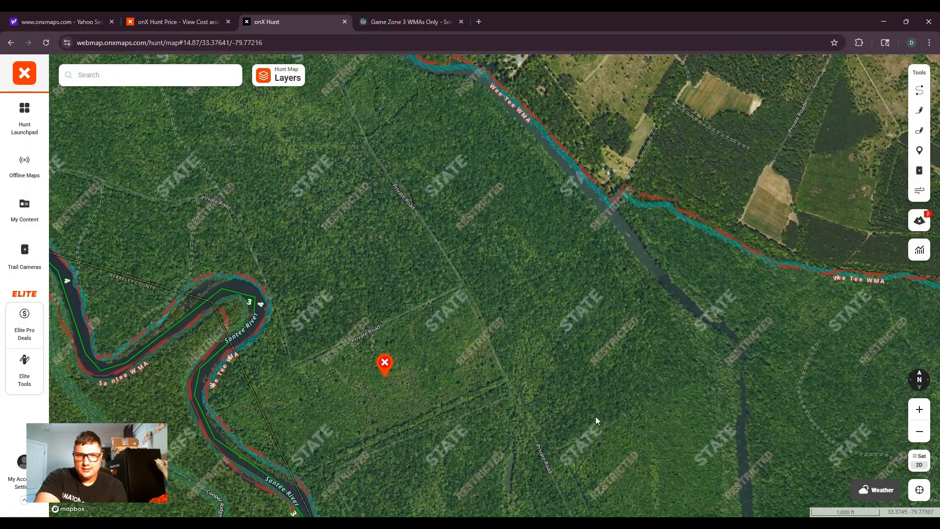
- Survey Wee Tee WMA from the waypoint southeast past Wittee Lake to Wittee Island and the southern Santee River boundary
{"action": "left_click_drag", "start_coordinate": [447, 336], "coordinate": [445, 189]}
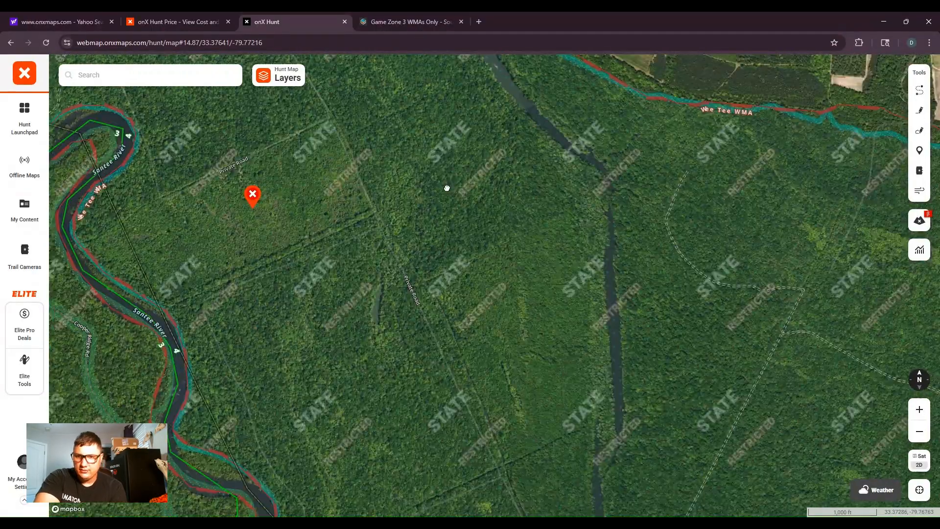
{"action": "left_click_drag", "start_coordinate": [694, 395], "coordinate": [658, 319]}
{"action": "left_click_drag", "start_coordinate": [438, 412], "coordinate": [476, 251]}
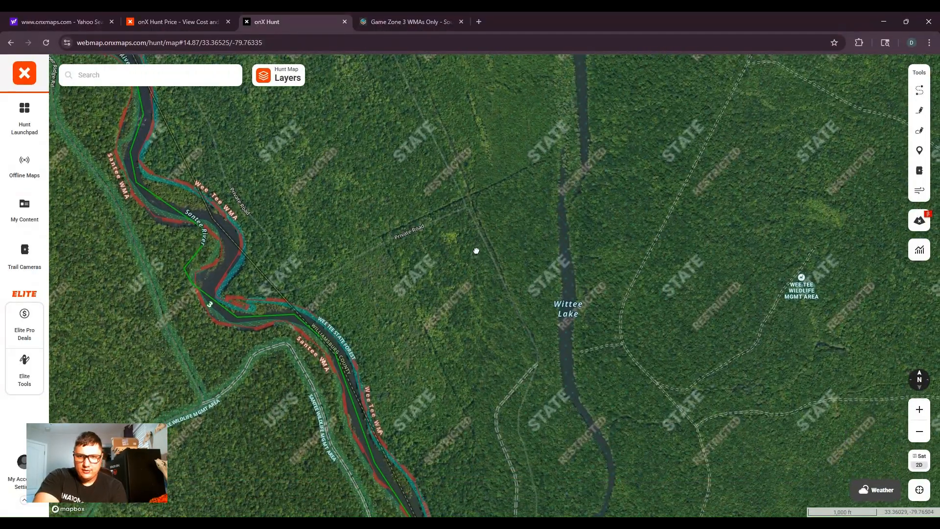
{"action": "scroll", "coordinate": [612, 348], "scroll_direction": "down", "scroll_amount": 2}
{"action": "left_click_drag", "start_coordinate": [711, 374], "coordinate": [541, 442]}
{"action": "scroll", "coordinate": [560, 382], "scroll_direction": "down", "scroll_amount": 2}
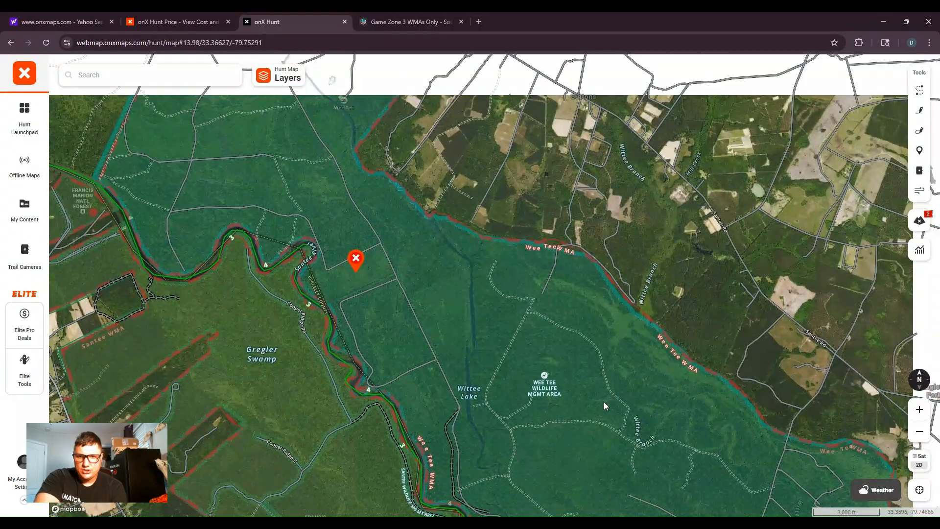
{"action": "left_click_drag", "start_coordinate": [604, 402], "coordinate": [537, 186]}
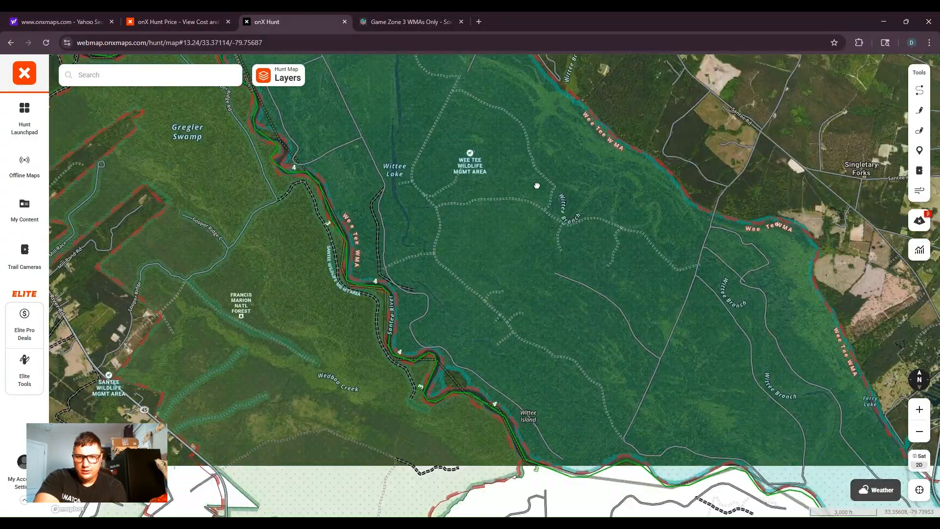
{"action": "left_click_drag", "start_coordinate": [672, 365], "coordinate": [644, 360]}
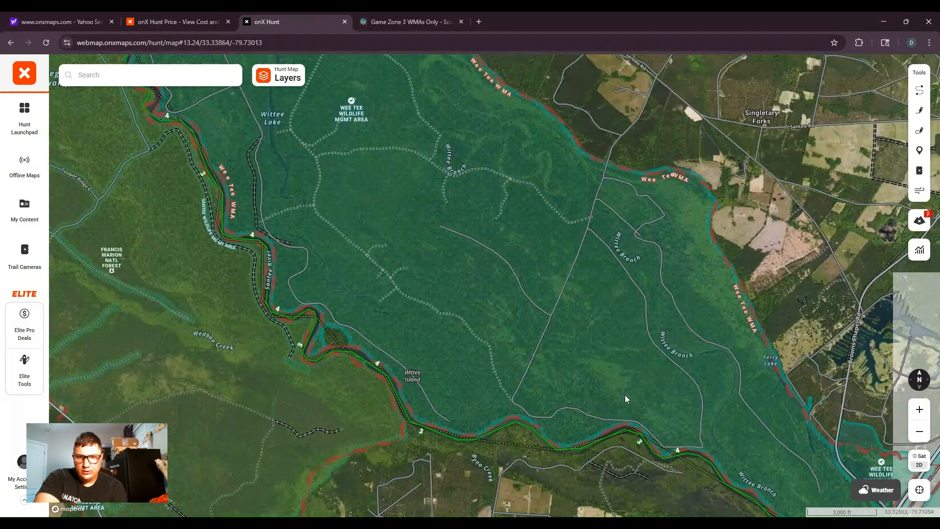
- Inspect the lighter vegetation strips around the private road junction northeast of Wittee Island
{"action": "scroll", "coordinate": [624, 394], "scroll_direction": "up", "scroll_amount": 3}
{"action": "left_click_drag", "start_coordinate": [482, 375], "coordinate": [528, 360]}
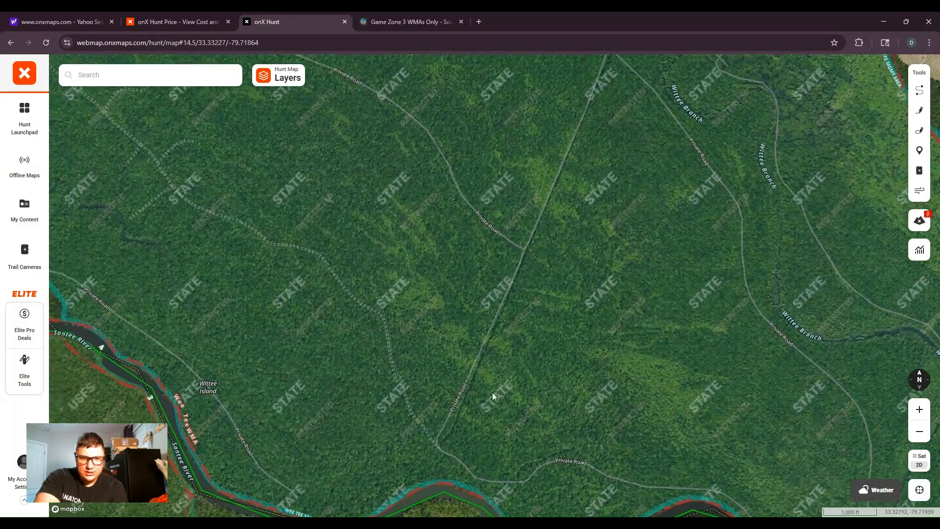
{"action": "scroll", "coordinate": [459, 390], "scroll_direction": "up", "scroll_amount": 3}
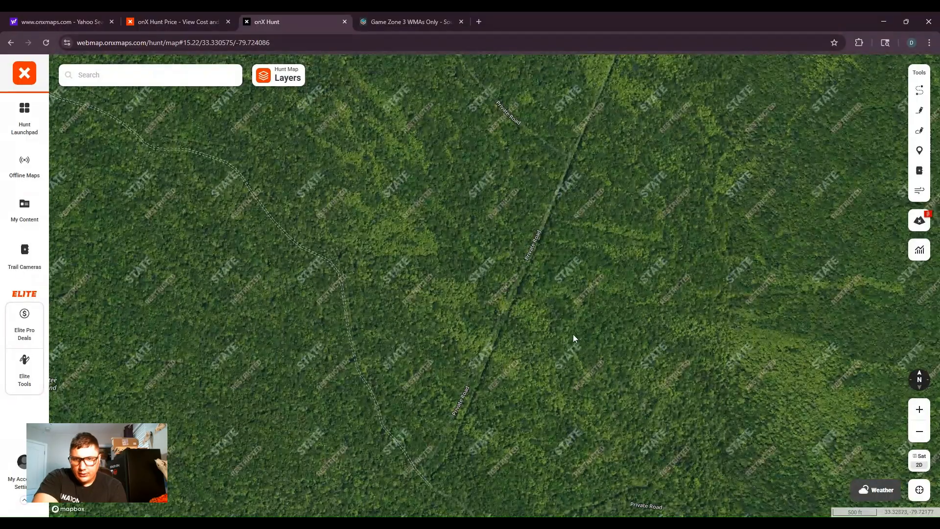
{"action": "left_click_drag", "start_coordinate": [566, 294], "coordinate": [608, 413]}
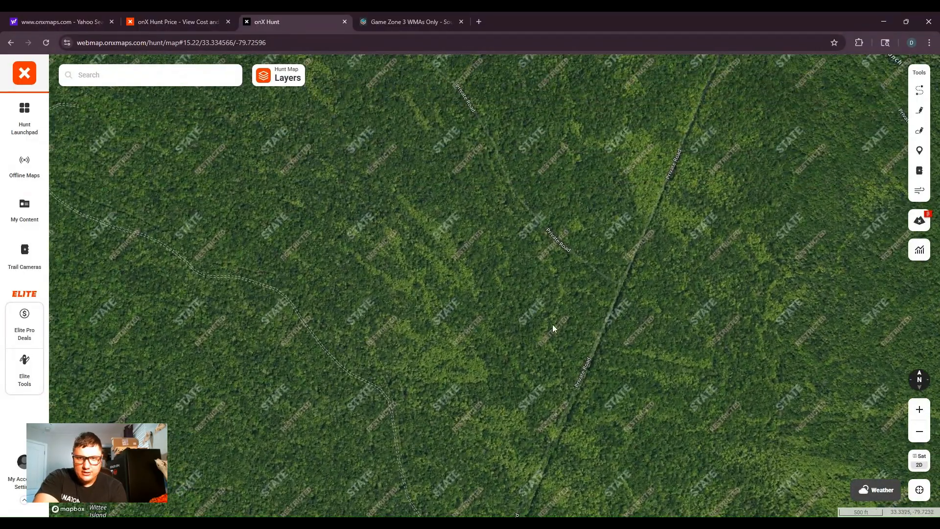
{"action": "left_click_drag", "start_coordinate": [552, 325], "coordinate": [578, 380]}
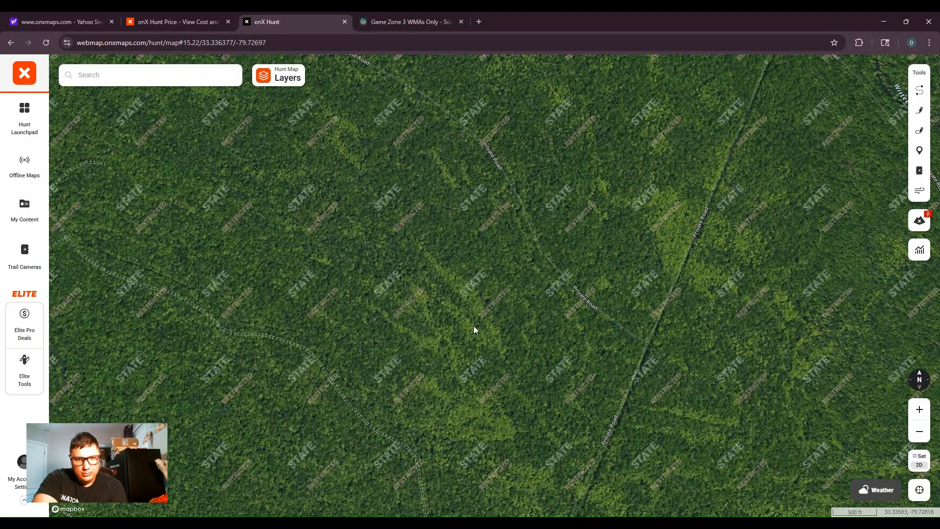
{"action": "scroll", "coordinate": [470, 314], "scroll_direction": "up", "scroll_amount": 3}
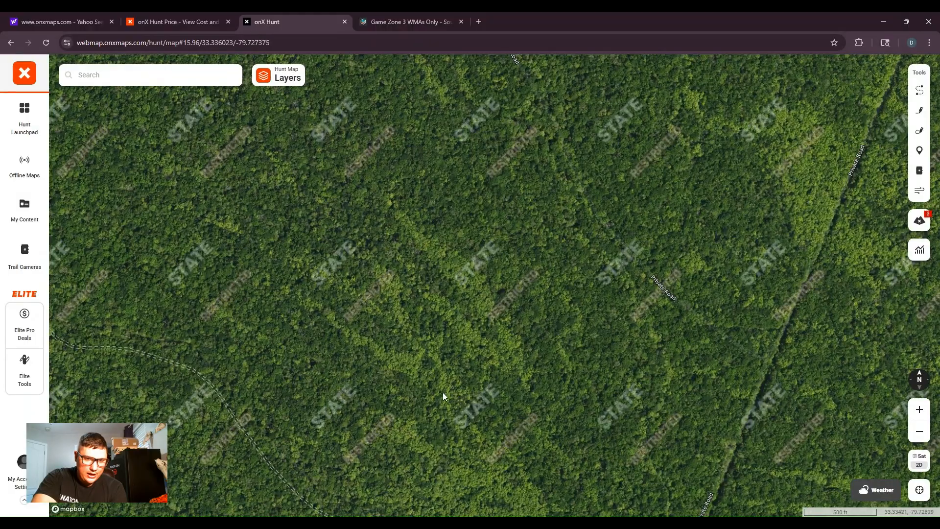
{"action": "scroll", "coordinate": [497, 374], "scroll_direction": "down", "scroll_amount": 2}
{"action": "scroll", "coordinate": [499, 373], "scroll_direction": "down", "scroll_amount": 1}
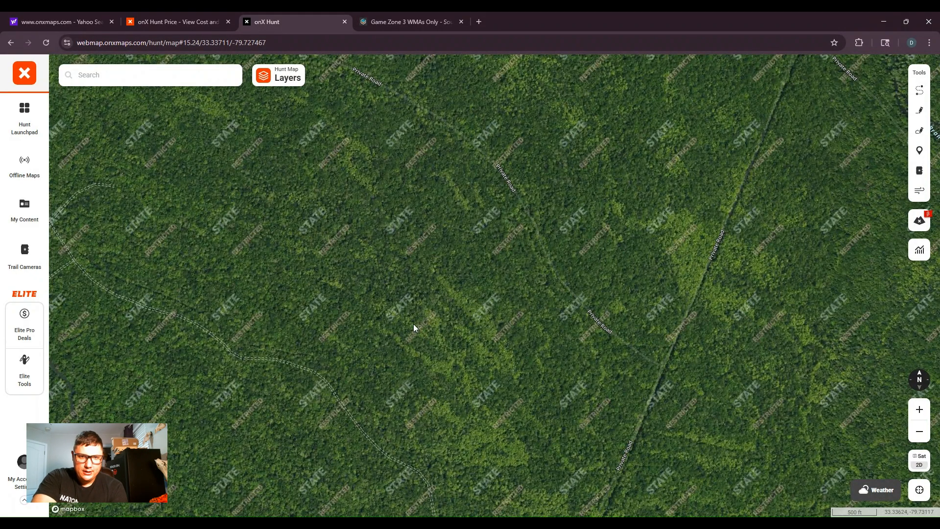
{"action": "left_click_drag", "start_coordinate": [495, 330], "coordinate": [533, 379]}
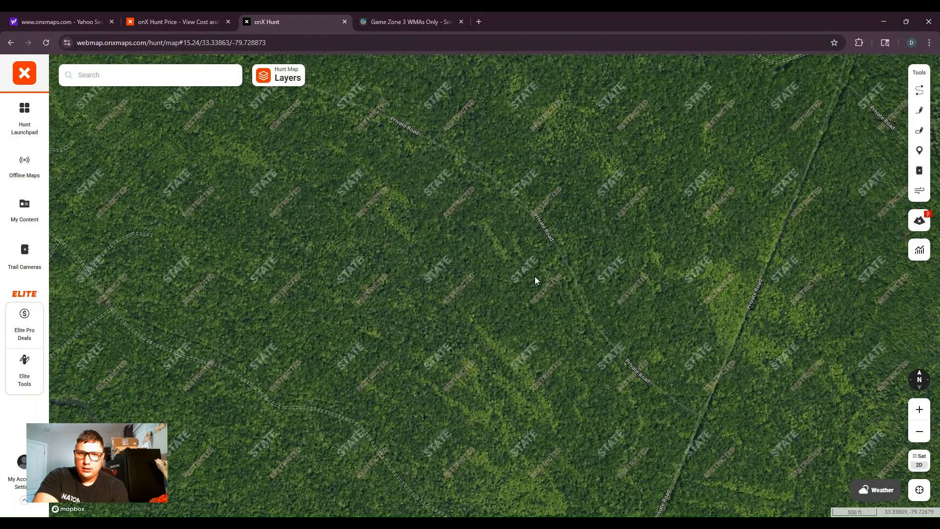
{"action": "left_click_drag", "start_coordinate": [603, 390], "coordinate": [571, 378]}
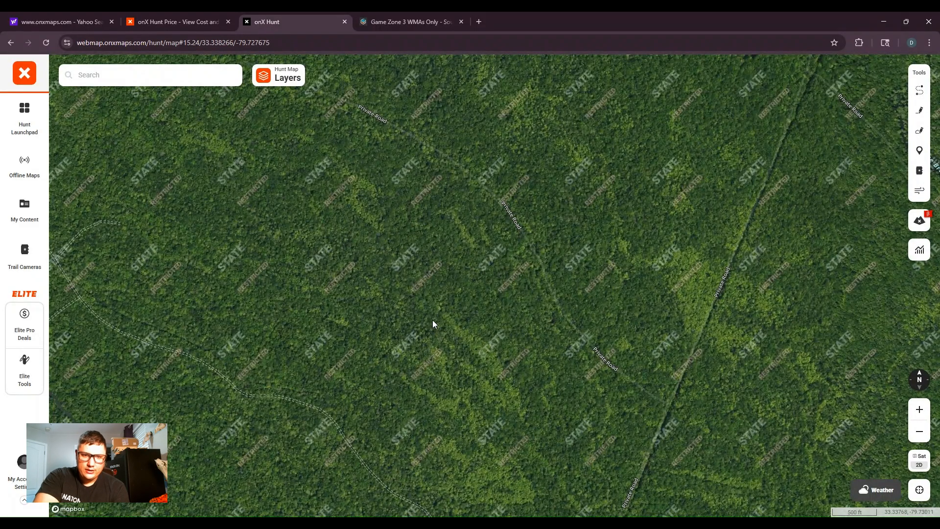
- Check the private roads around Wittee Island, and follow the WMA northwest past Wittee Lake back to the waypoint
{"action": "scroll", "coordinate": [542, 342], "scroll_direction": "down", "scroll_amount": 5}
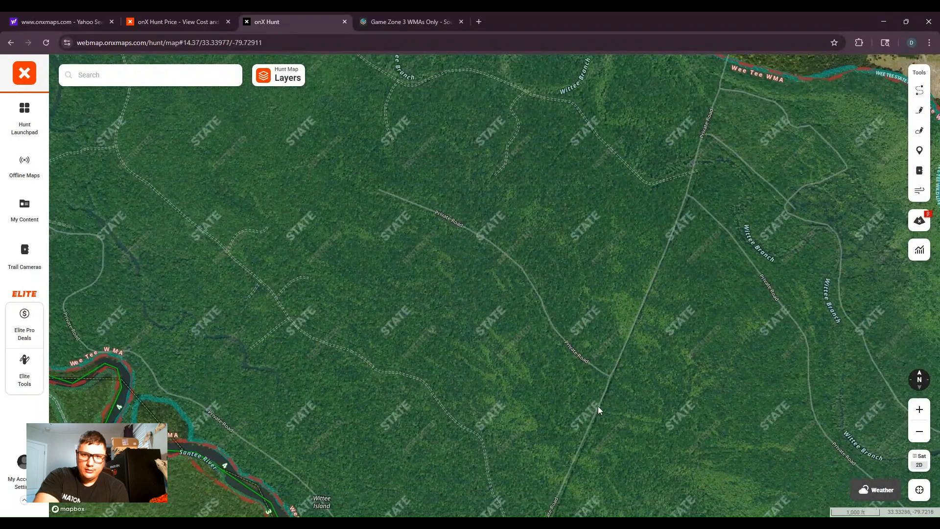
{"action": "left_click_drag", "start_coordinate": [598, 407], "coordinate": [484, 245]}
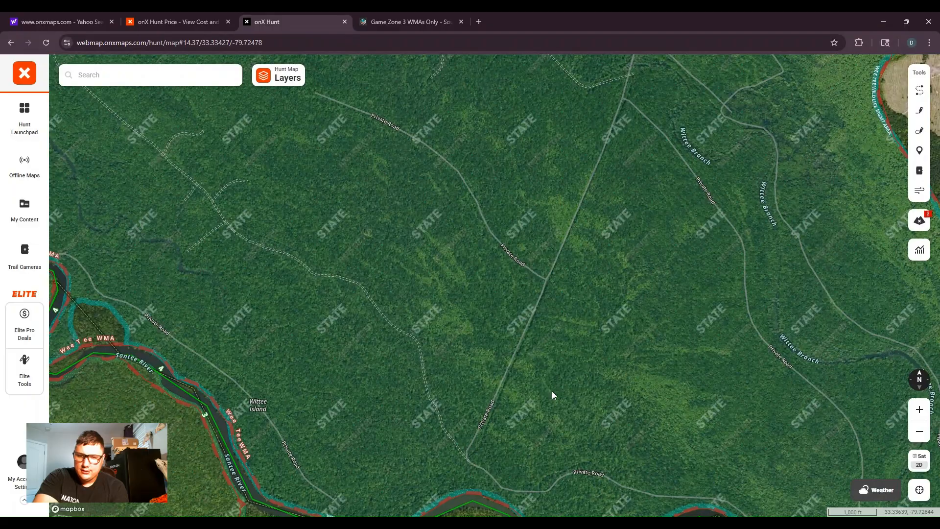
{"action": "left_click_drag", "start_coordinate": [562, 399], "coordinate": [547, 307]}
{"action": "left_click_drag", "start_coordinate": [529, 274], "coordinate": [595, 376]}
{"action": "left_click_drag", "start_coordinate": [416, 250], "coordinate": [595, 403]}
{"action": "left_click_drag", "start_coordinate": [317, 237], "coordinate": [455, 372]}
{"action": "left_click_drag", "start_coordinate": [341, 193], "coordinate": [449, 344]}
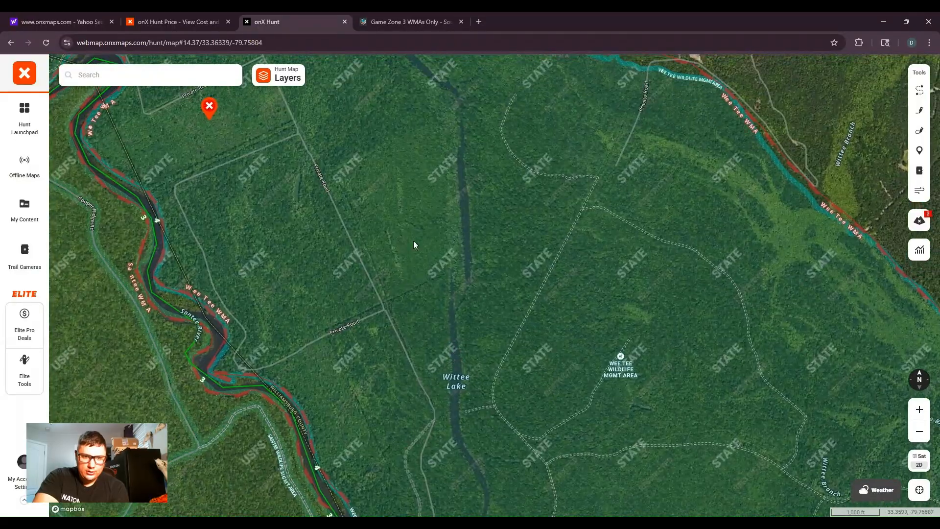
{"action": "left_click_drag", "start_coordinate": [375, 187], "coordinate": [437, 272]}
{"action": "left_click_drag", "start_coordinate": [362, 207], "coordinate": [476, 321]}
- View the overall extent of northern Wee Tee WMA between the Santee River and Suttons
{"action": "scroll", "coordinate": [447, 312], "scroll_direction": "down", "scroll_amount": 2}
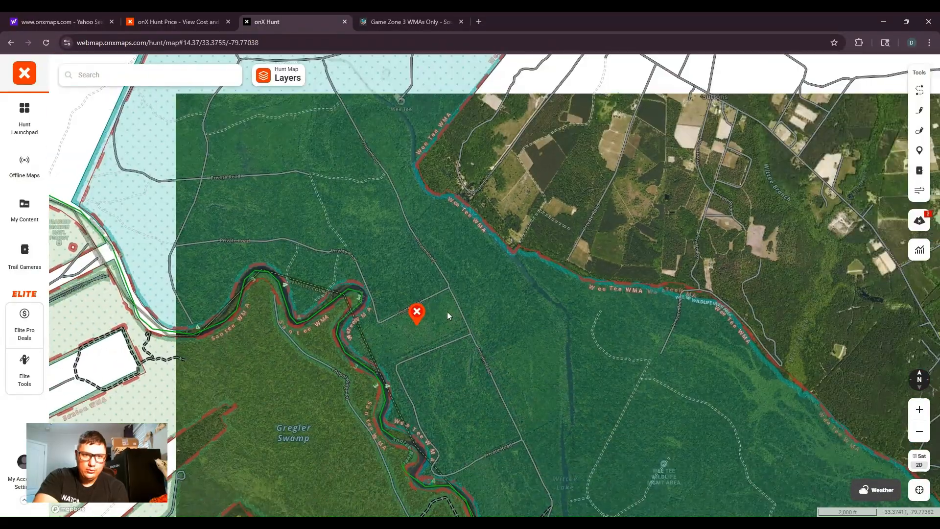
{"action": "mouse_move", "coordinate": [329, 227]}
{"action": "left_mouse_down"}
{"action": "mouse_move", "coordinate": [384, 296]}
{"action": "mouse_move", "coordinate": [385, 230]}
{"action": "left_mouse_up"}
{"action": "scroll", "coordinate": [404, 303], "scroll_direction": "down", "scroll_amount": 2}
{"action": "scroll", "coordinate": [528, 363], "scroll_direction": "down", "scroll_amount": 3}
{"action": "mouse_move", "coordinate": [528, 362]}
{"action": "left_mouse_down"}
{"action": "mouse_move", "coordinate": [398, 196]}
{"action": "mouse_move", "coordinate": [530, 392]}
{"action": "left_mouse_up"}
{"action": "left_click_drag", "start_coordinate": [374, 156], "coordinate": [439, 239]}
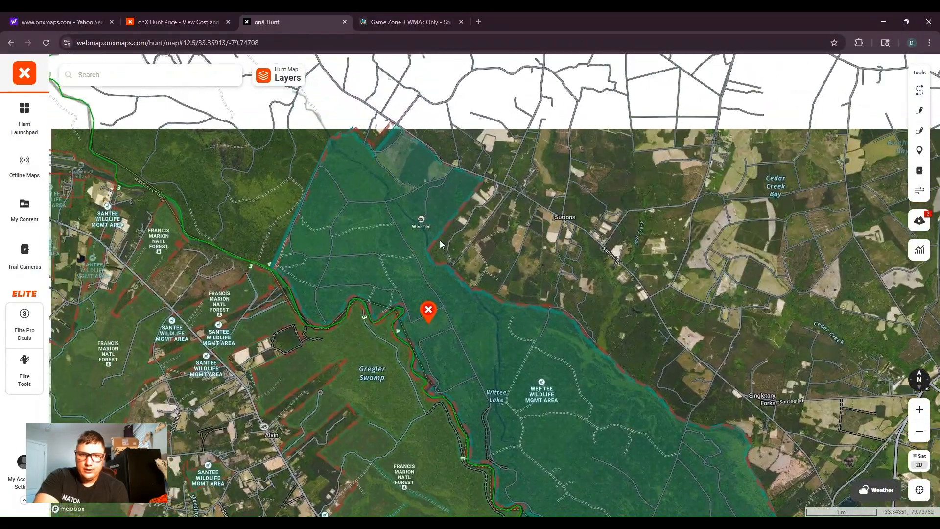
{"action": "left_click_drag", "start_coordinate": [385, 208], "coordinate": [426, 275]}
- Examine the Wee Tee boat ramp, the clearings along Santee Rd and the northern WMA boundary
{"action": "scroll", "coordinate": [444, 268], "scroll_direction": "up", "scroll_amount": 3}
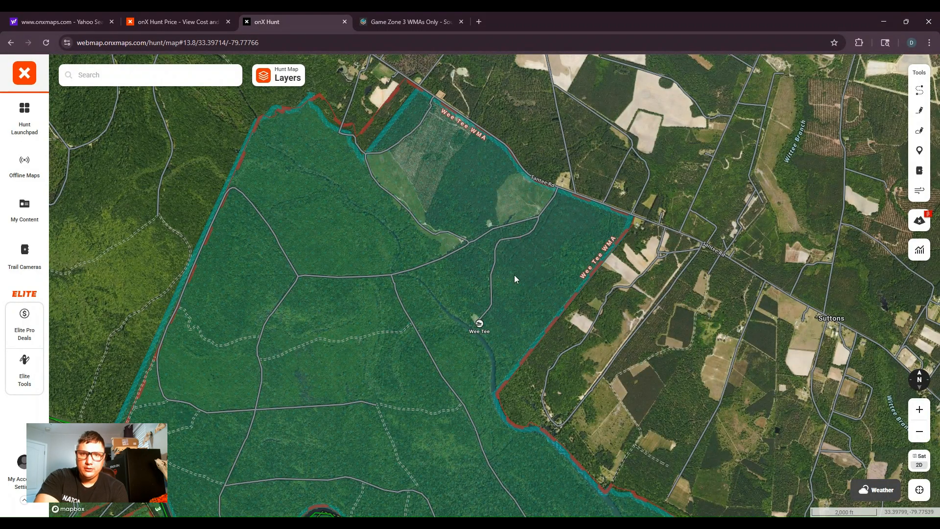
{"action": "scroll", "coordinate": [514, 274], "scroll_direction": "up", "scroll_amount": 5}
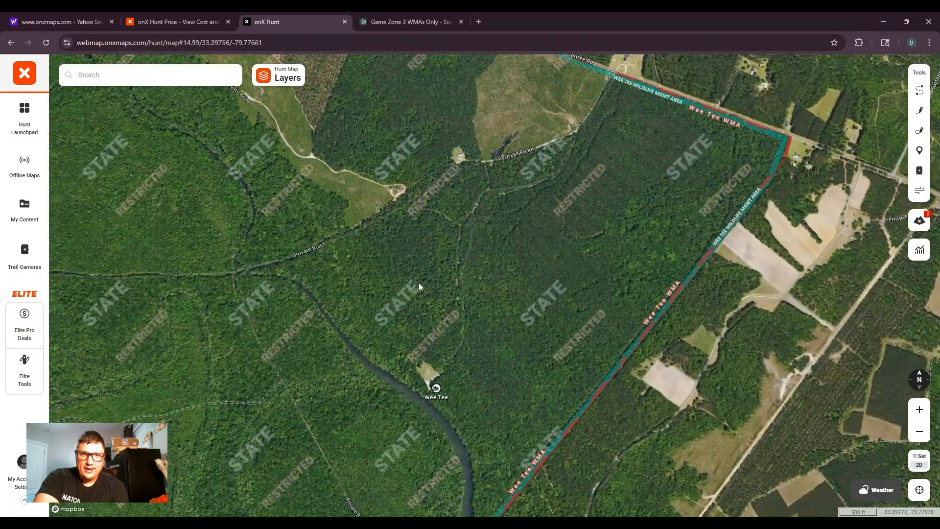
{"action": "left_click_drag", "start_coordinate": [419, 284], "coordinate": [519, 172]}
{"action": "scroll", "coordinate": [515, 190], "scroll_direction": "down", "scroll_amount": 3}
{"action": "left_click_drag", "start_coordinate": [486, 213], "coordinate": [512, 377]}
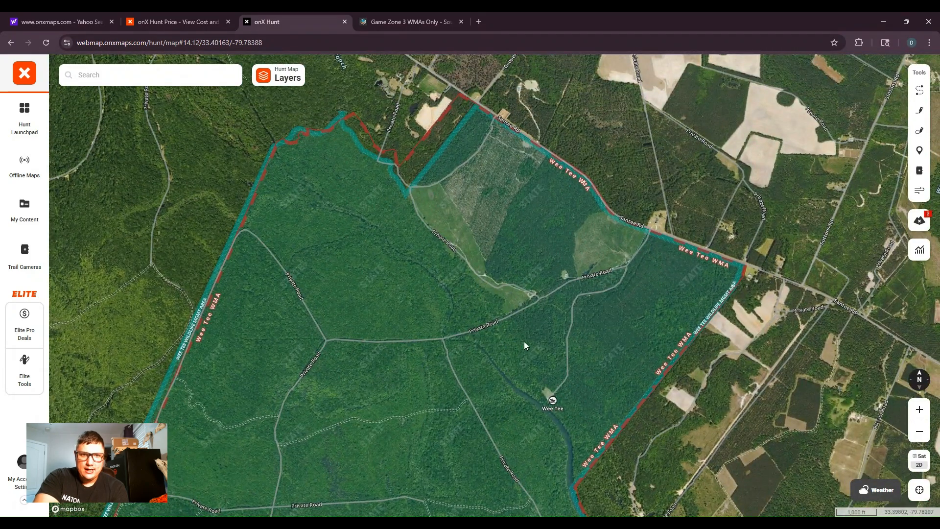
{"action": "left_click_drag", "start_coordinate": [637, 336], "coordinate": [611, 325]}
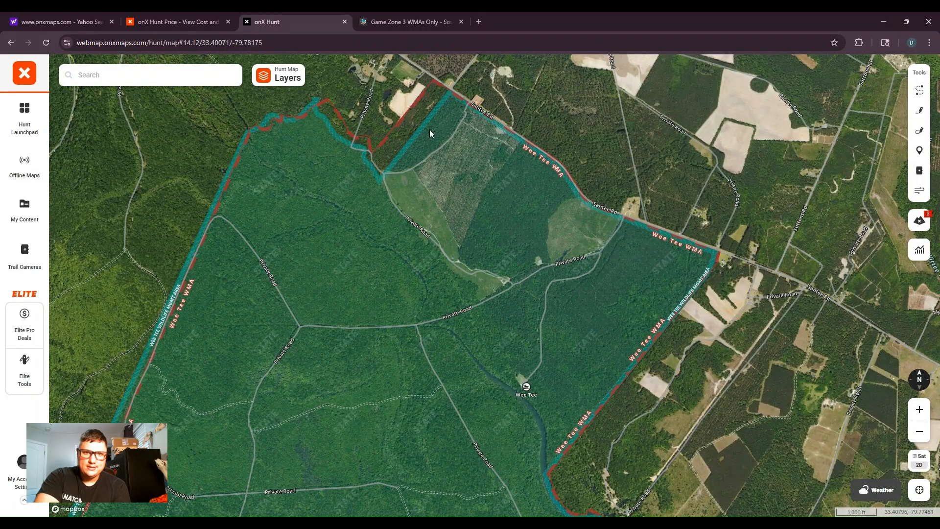
{"action": "scroll", "coordinate": [492, 301], "scroll_direction": "down", "scroll_amount": 6}
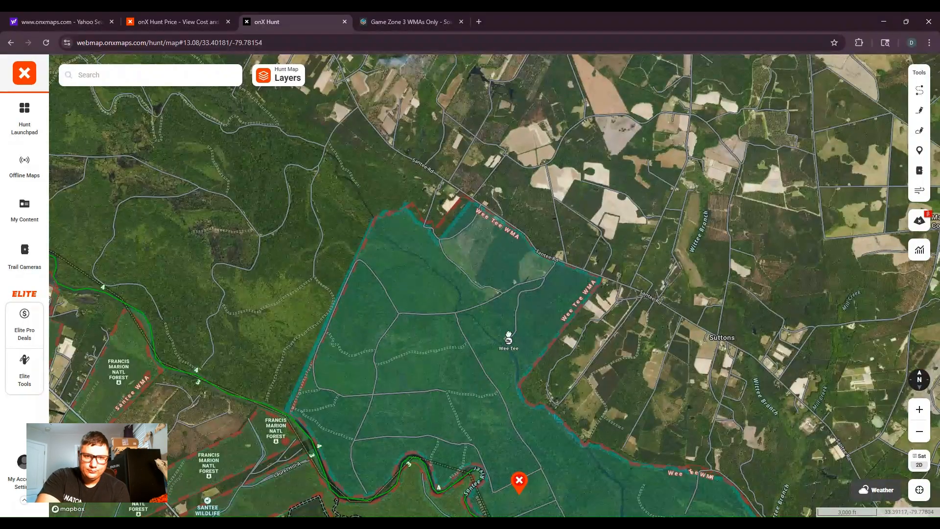
- Examine the northern part of Wee Tee WMA between Santee Rd and the Wee Tee boat ramp
{"action": "left_click_drag", "start_coordinate": [554, 393], "coordinate": [524, 338]}
{"action": "scroll", "coordinate": [538, 321], "scroll_direction": "up", "scroll_amount": 3}
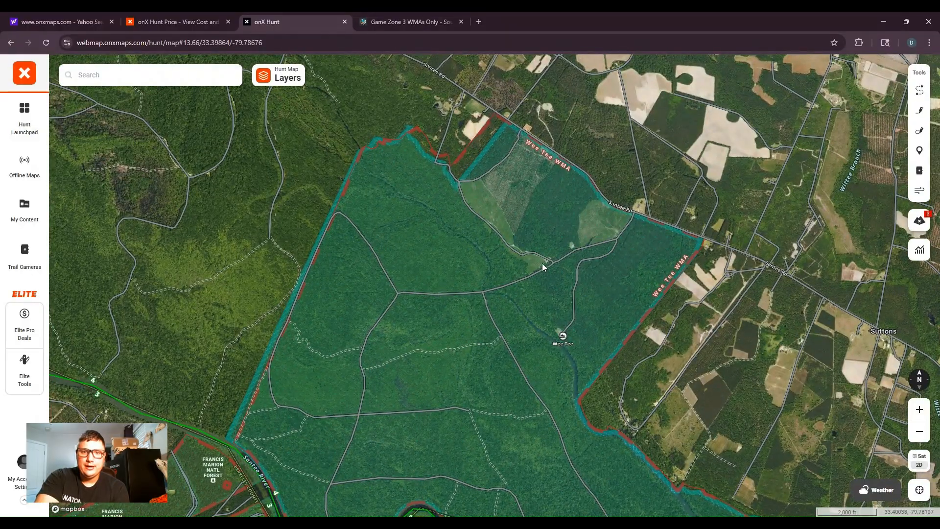
{"action": "scroll", "coordinate": [533, 260], "scroll_direction": "up", "scroll_amount": 2}
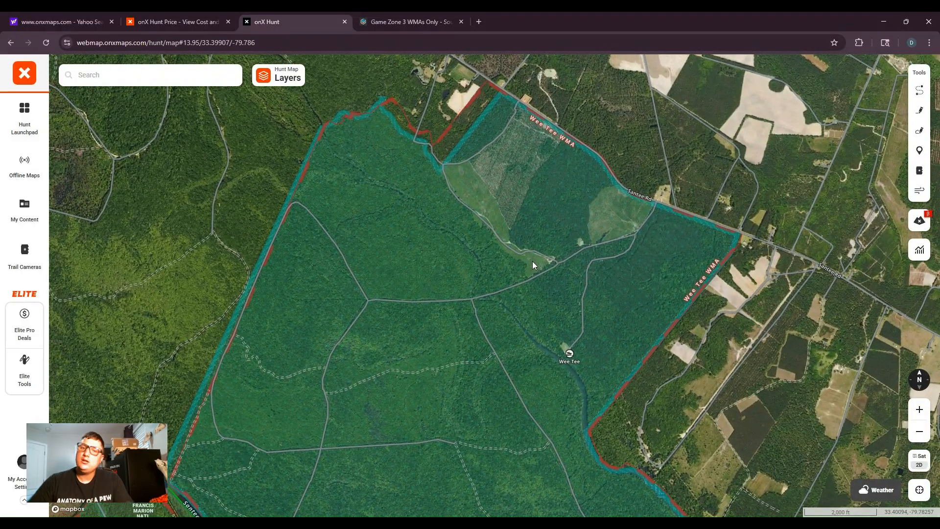
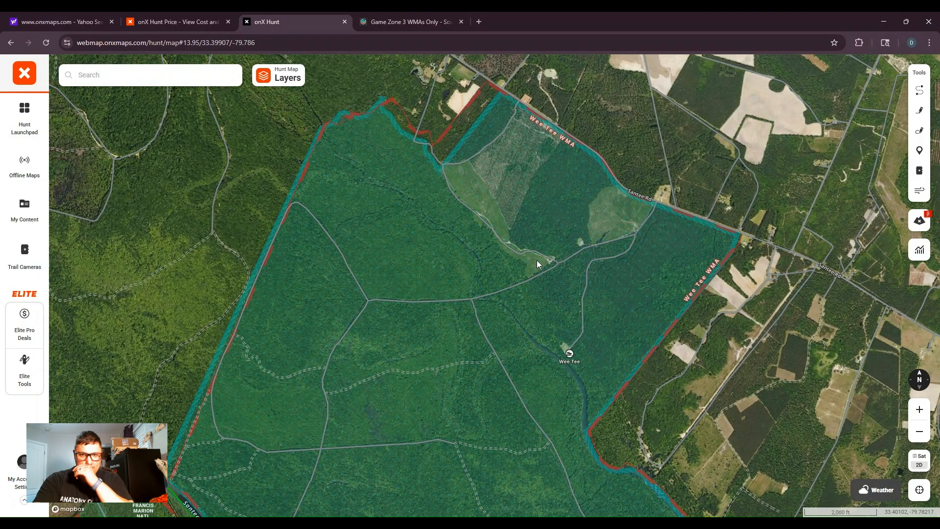
{"action": "left_click_drag", "start_coordinate": [640, 256], "coordinate": [631, 307]}
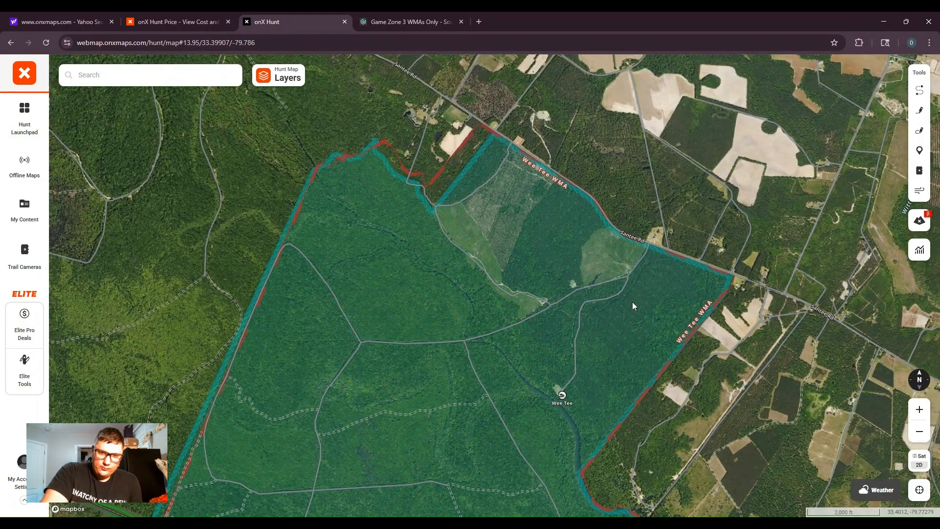
{"action": "scroll", "coordinate": [524, 326], "scroll_direction": "up", "scroll_amount": 3}
{"action": "left_click_drag", "start_coordinate": [551, 272], "coordinate": [540, 310]}
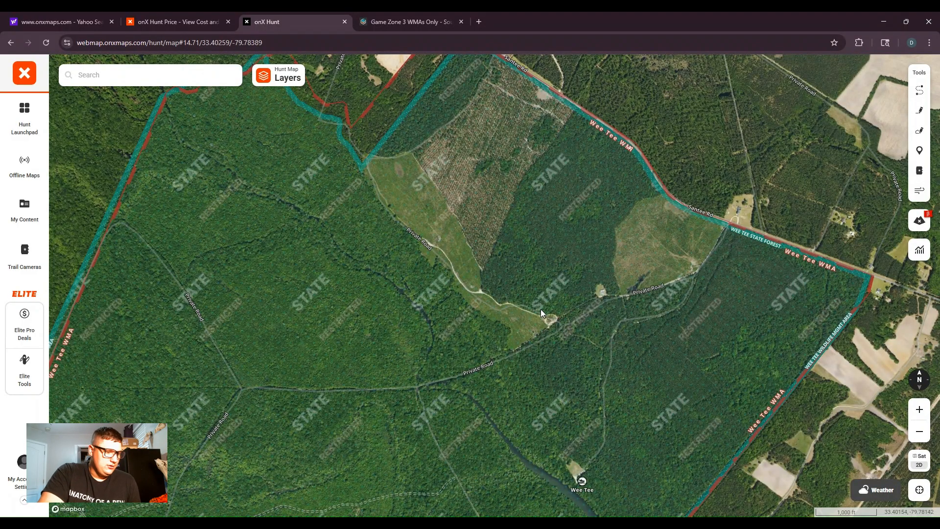
- Compare the two open clearings, the thinned timber stand and the private roads just southwest of Santee Rd
{"action": "left_click_drag", "start_coordinate": [618, 286], "coordinate": [609, 352]}
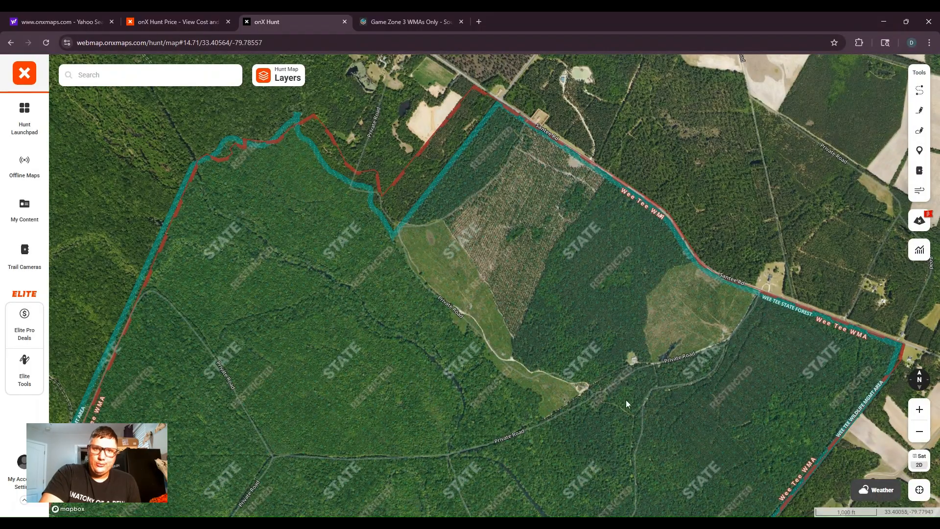
{"action": "left_click_drag", "start_coordinate": [626, 399], "coordinate": [587, 380]}
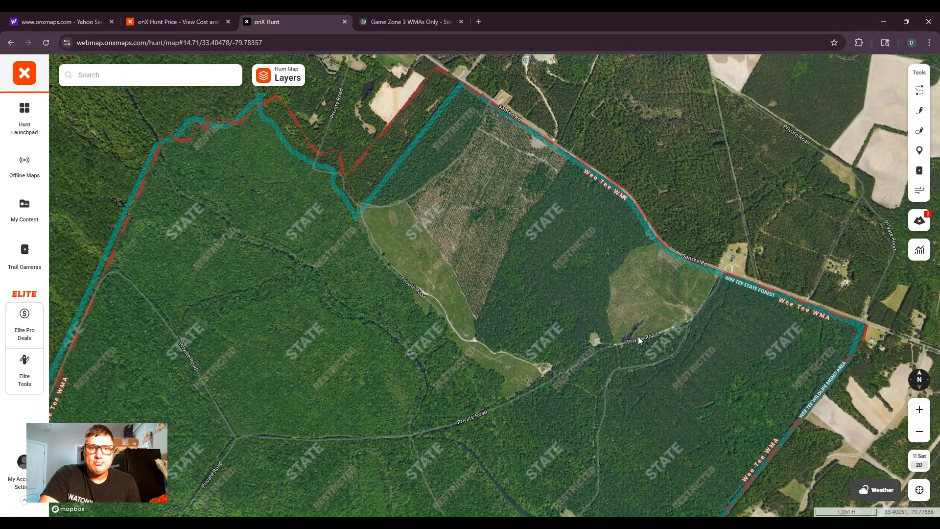
{"action": "left_click_drag", "start_coordinate": [496, 298], "coordinate": [535, 336]}
{"action": "left_click_drag", "start_coordinate": [656, 377], "coordinate": [594, 370]}
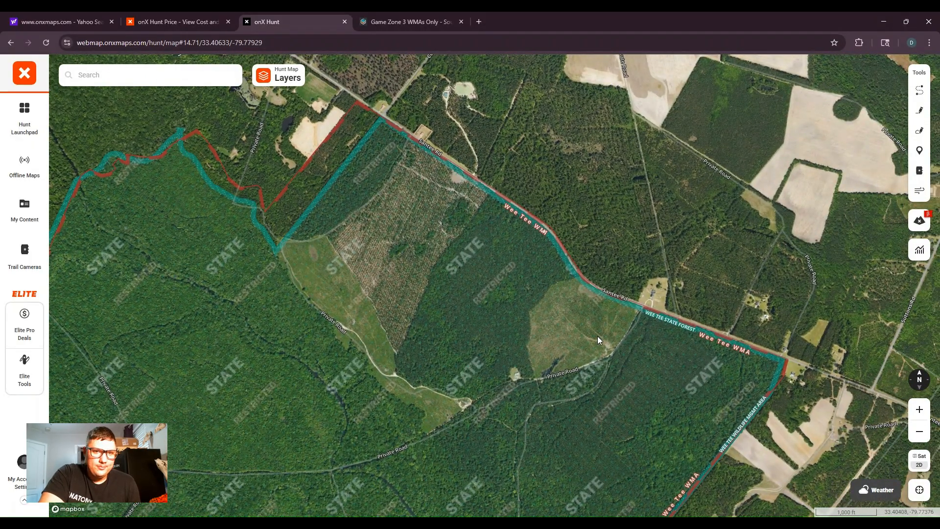
{"action": "left_click_drag", "start_coordinate": [449, 375], "coordinate": [491, 315]}
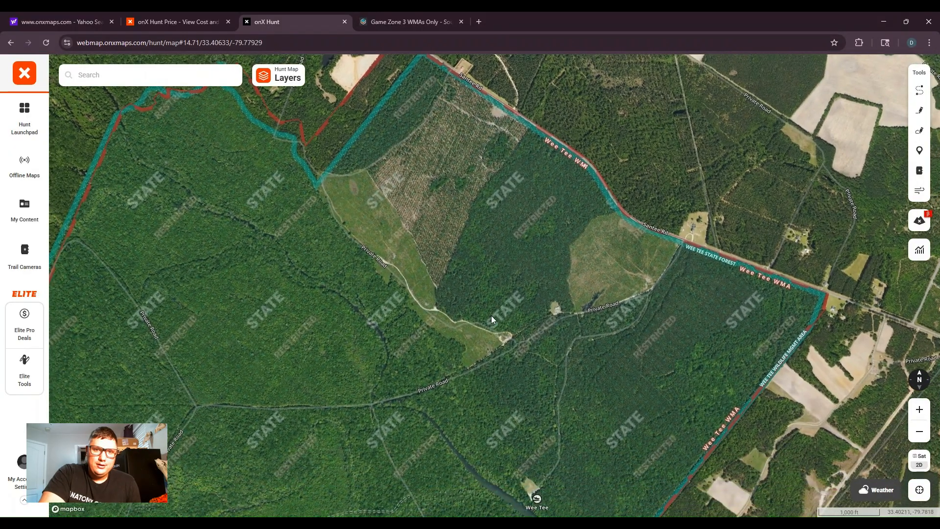
{"action": "scroll", "coordinate": [560, 319], "scroll_direction": "up", "scroll_amount": 3}
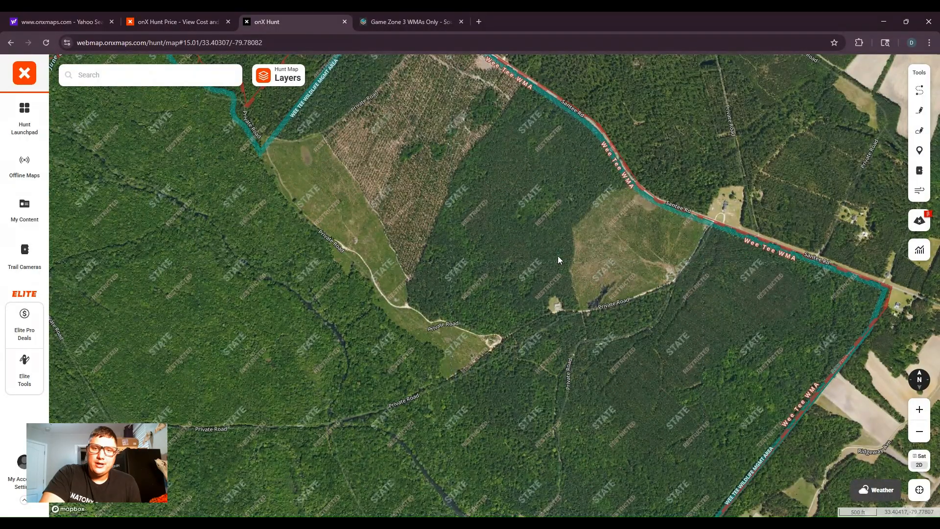
{"action": "left_click_drag", "start_coordinate": [556, 267], "coordinate": [577, 321]}
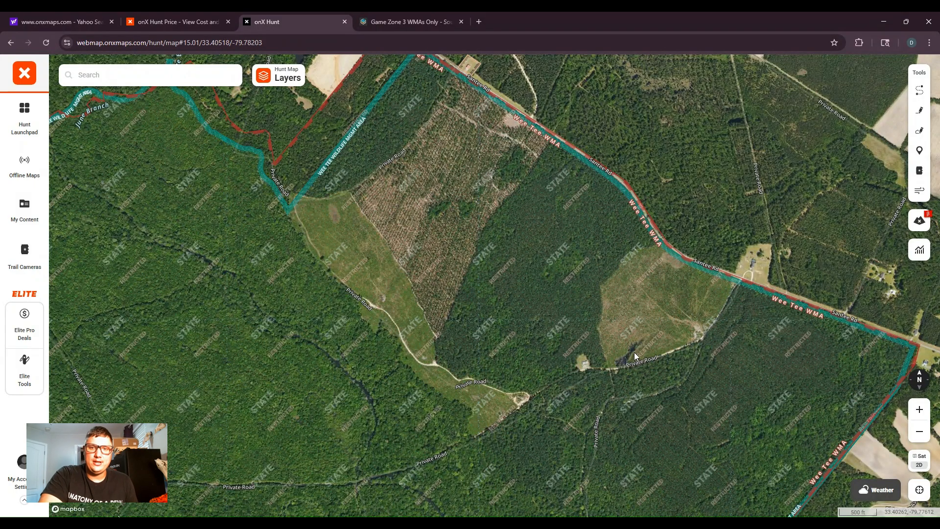
{"action": "left_click_drag", "start_coordinate": [655, 354], "coordinate": [632, 348]}
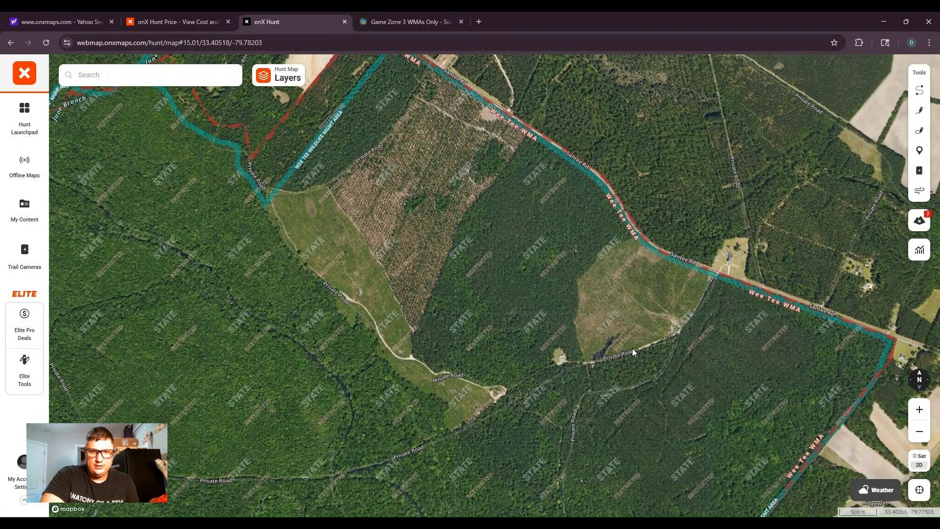
{"action": "scroll", "coordinate": [634, 349], "scroll_direction": "up", "scroll_amount": 1}
{"action": "left_click_drag", "start_coordinate": [552, 368], "coordinate": [585, 352]}
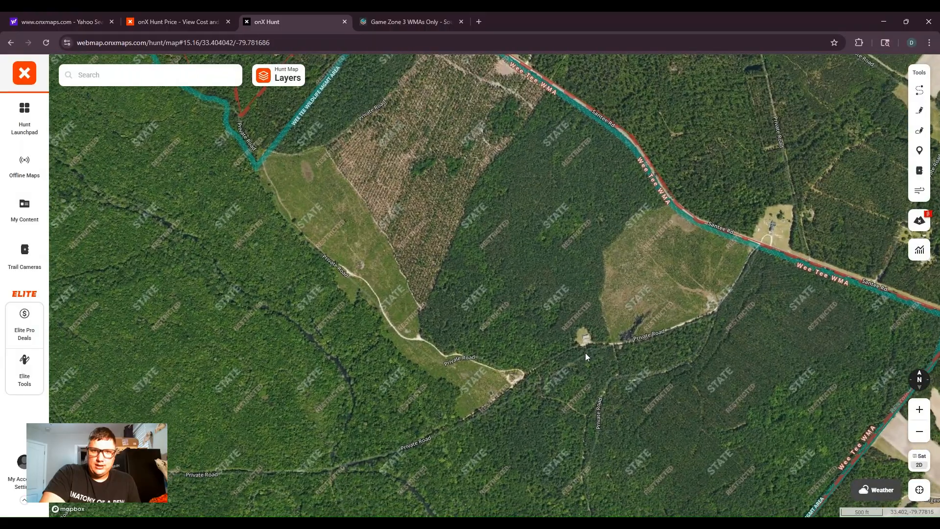
- Inspect the thinned timber stand beside Santee Rd, including its interior track and the dense green thickets
{"action": "left_click_drag", "start_coordinate": [576, 238], "coordinate": [644, 346]}
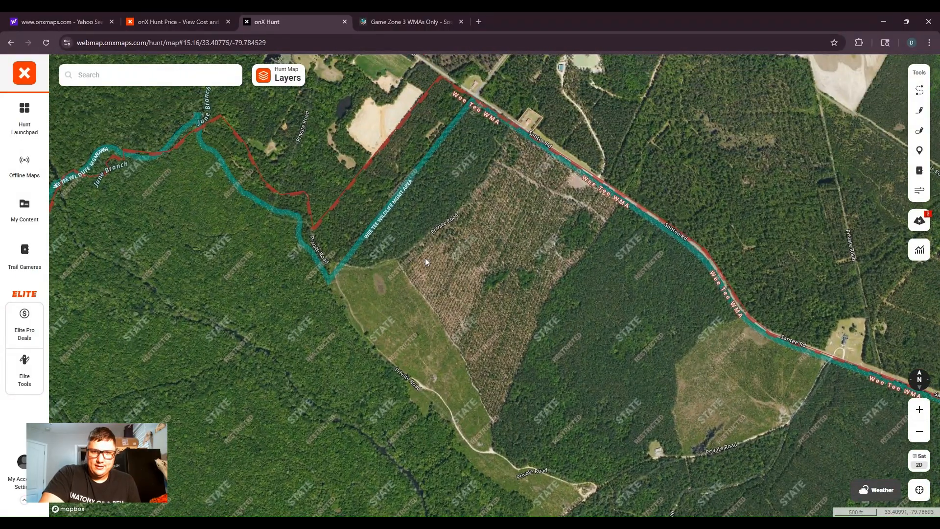
{"action": "scroll", "coordinate": [497, 386], "scroll_direction": "up", "scroll_amount": 4}
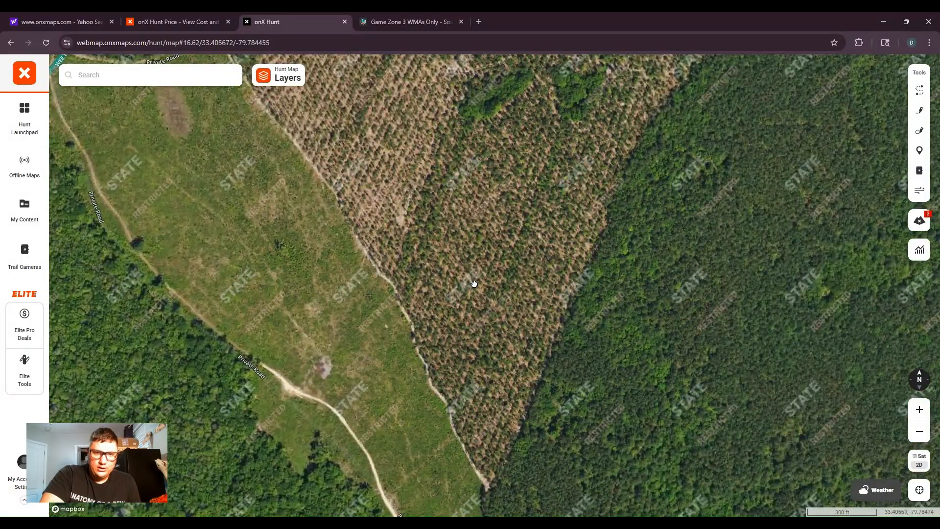
{"action": "scroll", "coordinate": [454, 398], "scroll_direction": "up", "scroll_amount": 2}
{"action": "left_click_drag", "start_coordinate": [422, 155], "coordinate": [459, 349]}
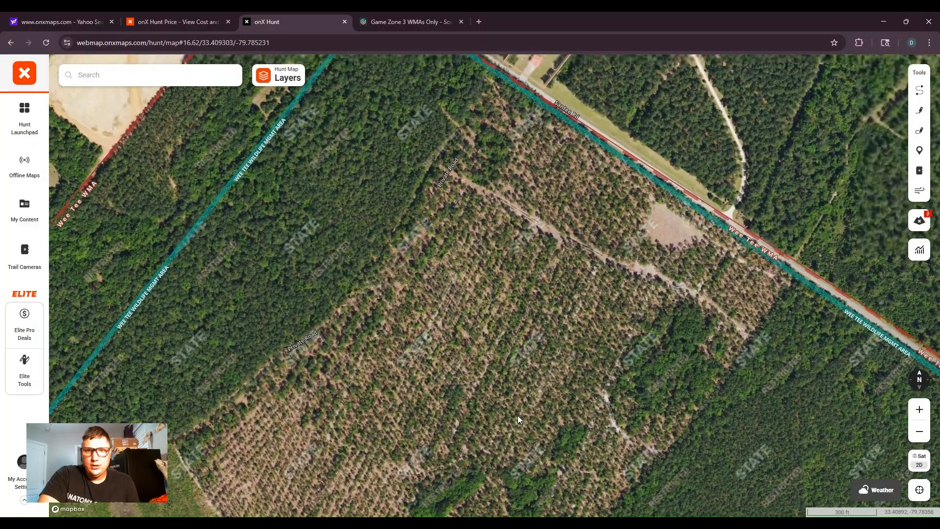
{"action": "left_click_drag", "start_coordinate": [518, 415], "coordinate": [397, 383]}
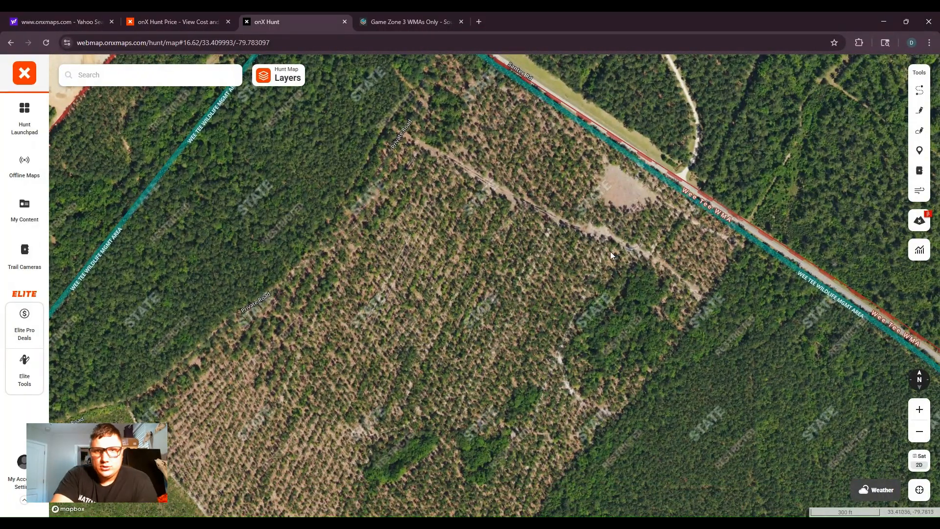
{"action": "left_click_drag", "start_coordinate": [483, 351], "coordinate": [513, 227]}
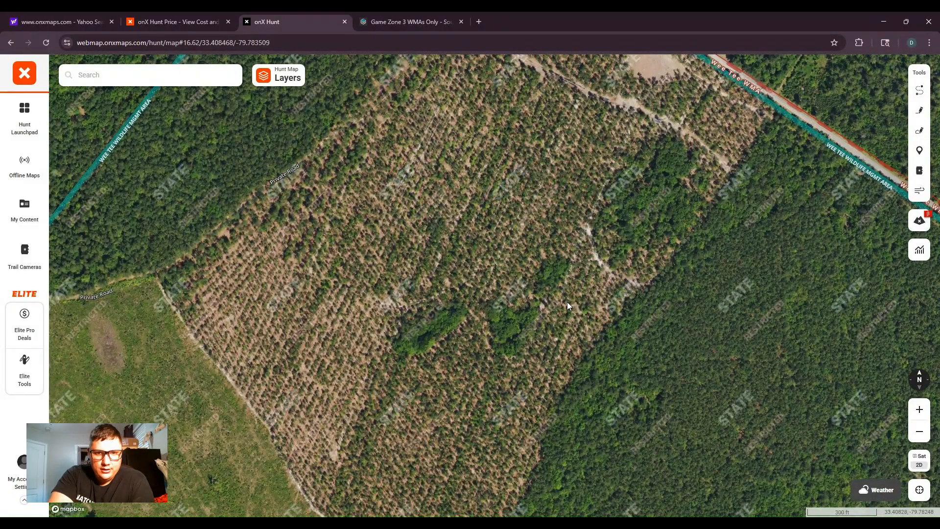
{"action": "scroll", "coordinate": [568, 327], "scroll_direction": "up", "scroll_amount": 2}
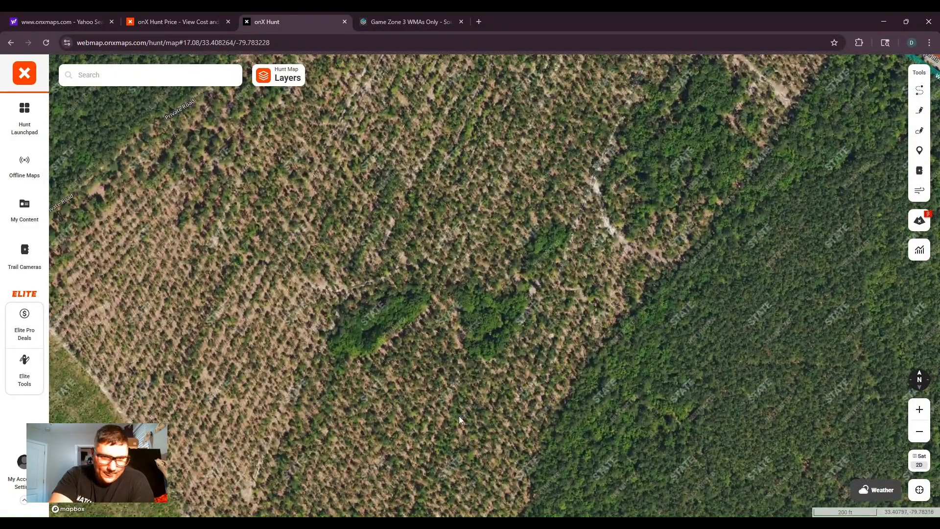
- Examine the tree rows in the southwestern half of the timber stand, from the clearing's edge to the green thickets
{"action": "left_click_drag", "start_coordinate": [405, 402], "coordinate": [527, 271]}
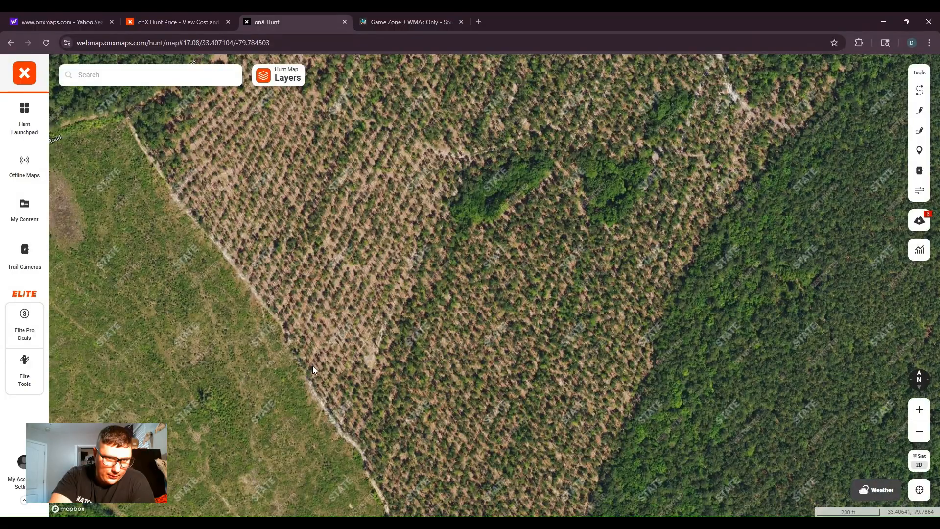
{"action": "scroll", "coordinate": [506, 374], "scroll_direction": "up", "scroll_amount": 2}
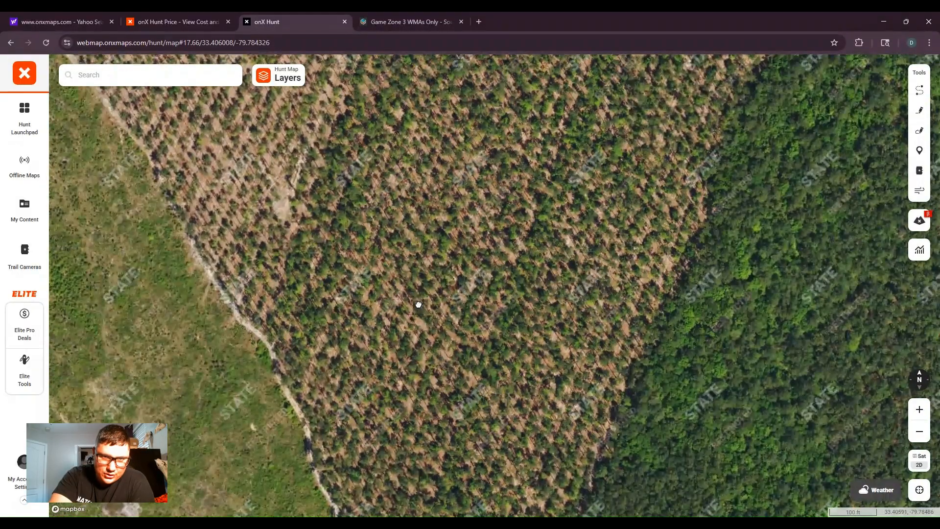
{"action": "left_click_drag", "start_coordinate": [419, 304], "coordinate": [497, 412]}
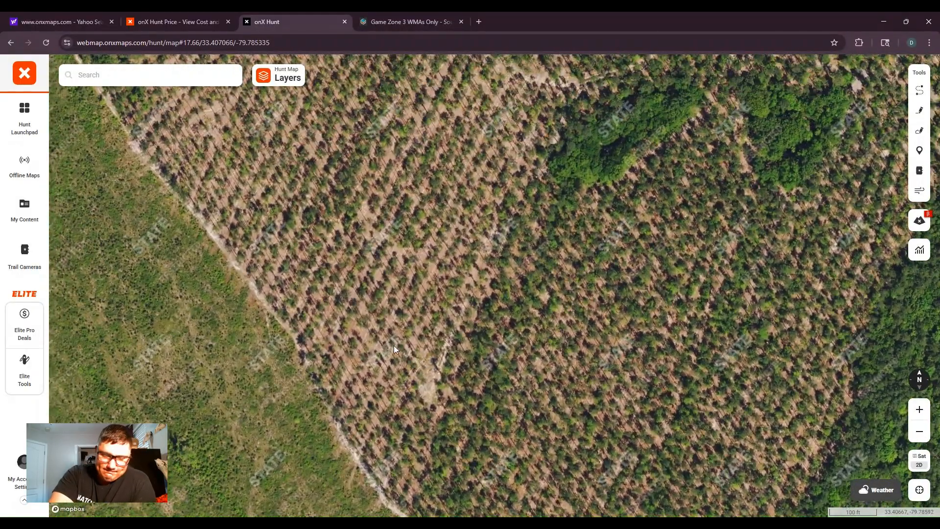
{"action": "left_click_drag", "start_coordinate": [380, 340], "coordinate": [428, 434]}
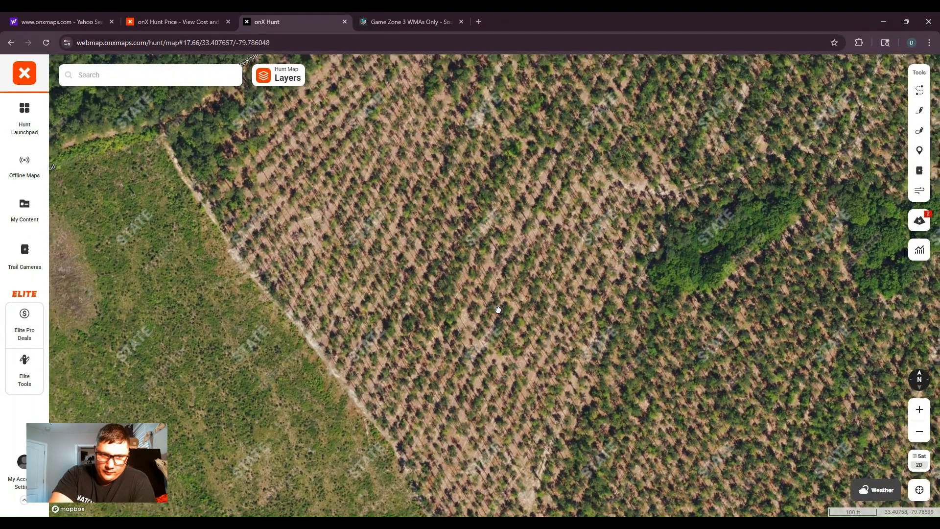
{"action": "left_click_drag", "start_coordinate": [602, 221], "coordinate": [402, 314]}
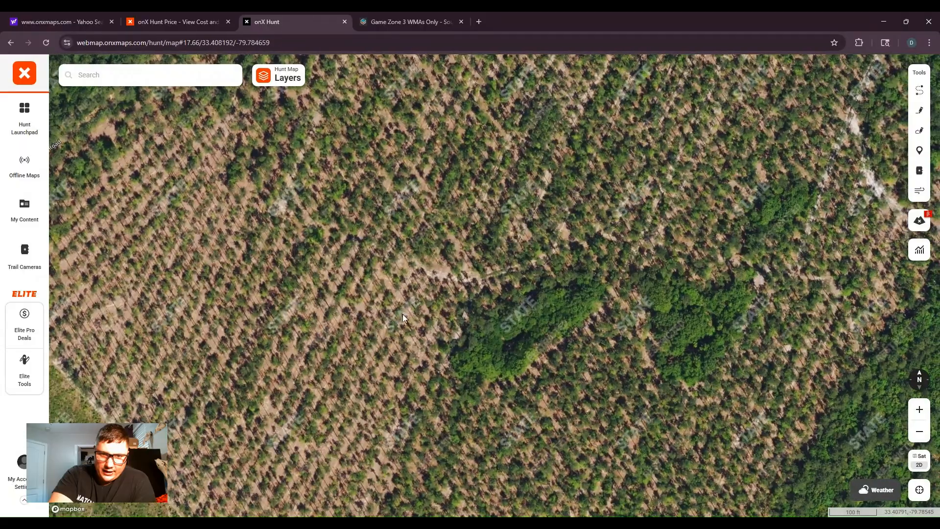
{"action": "scroll", "coordinate": [507, 391], "scroll_direction": "down", "scroll_amount": 3}
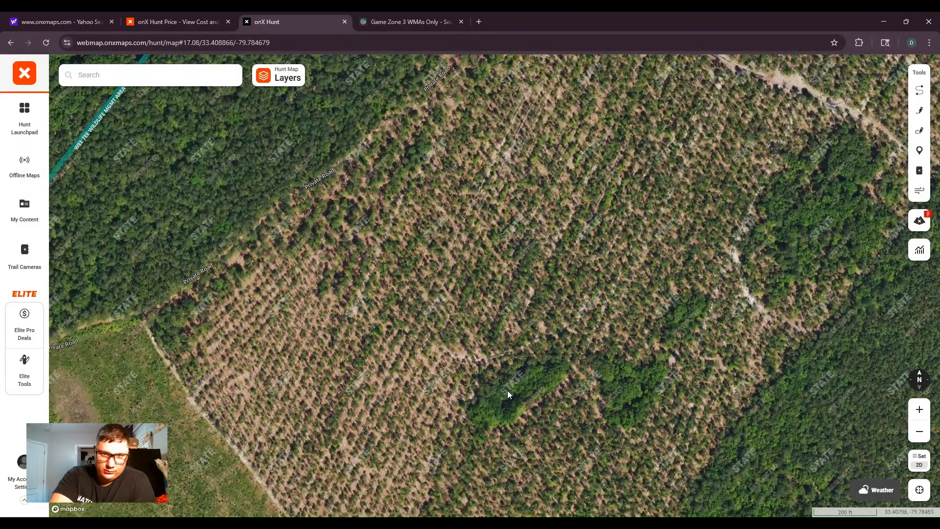
{"action": "scroll", "coordinate": [507, 390], "scroll_direction": "down", "scroll_amount": 2}
- Inspect the overgrown clearing west of the timber stand, following it northwest to the bare oval patch and private road bend
{"action": "left_click_drag", "start_coordinate": [399, 482], "coordinate": [564, 93]}
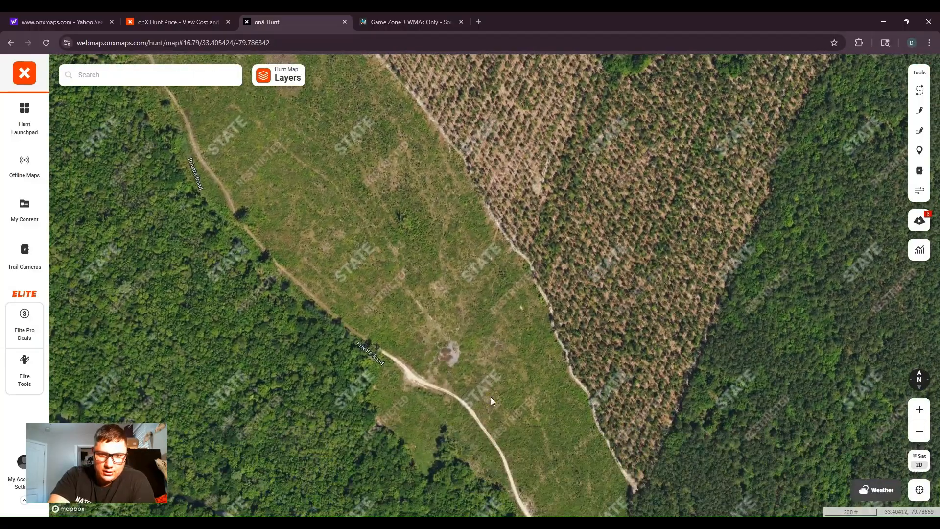
{"action": "scroll", "coordinate": [539, 451], "scroll_direction": "up", "scroll_amount": 5}
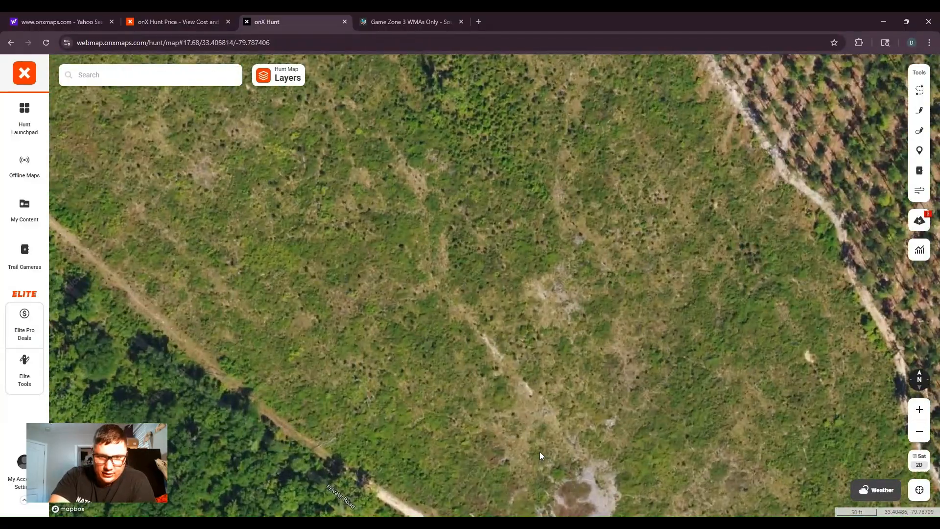
{"action": "left_click_drag", "start_coordinate": [603, 394], "coordinate": [485, 459]}
{"action": "left_click_drag", "start_coordinate": [431, 323], "coordinate": [503, 413]}
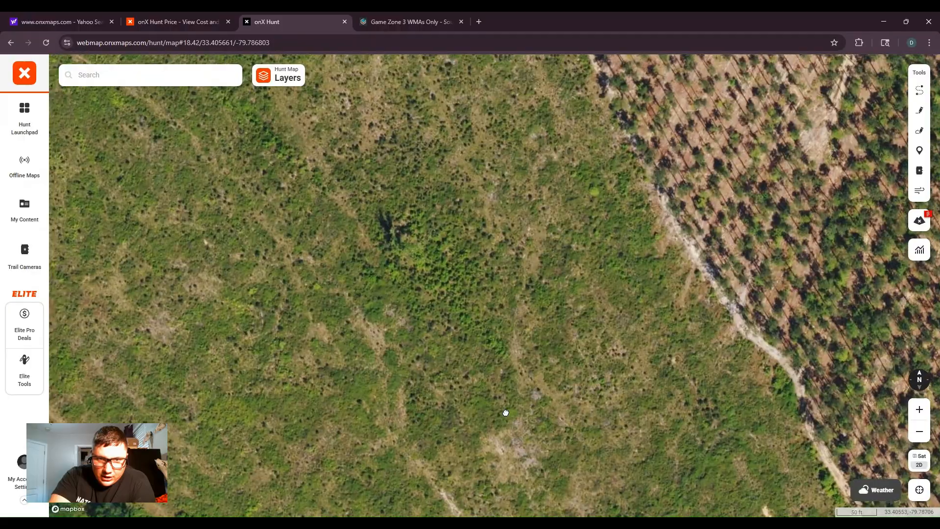
{"action": "left_click_drag", "start_coordinate": [383, 293], "coordinate": [531, 420]}
{"action": "left_click_drag", "start_coordinate": [343, 270], "coordinate": [533, 418]}
{"action": "left_click_drag", "start_coordinate": [371, 252], "coordinate": [496, 465]}
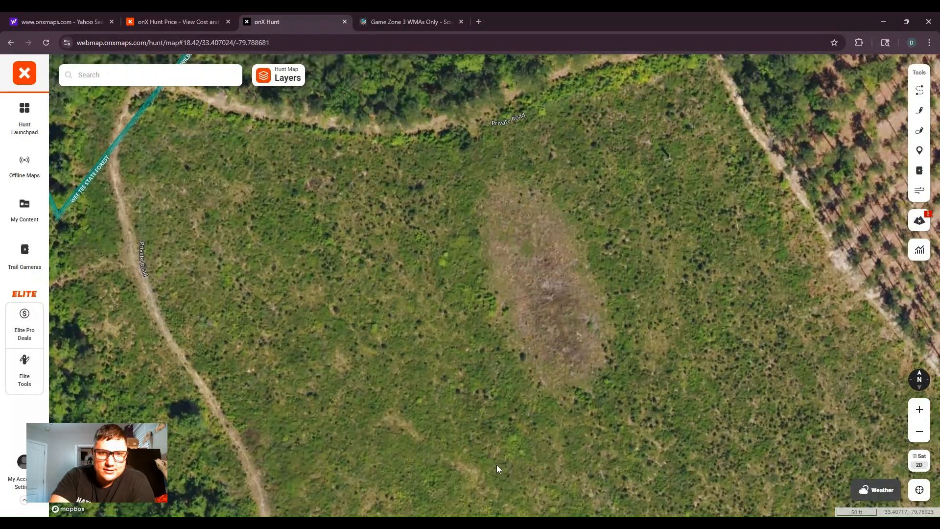
{"action": "left_click_drag", "start_coordinate": [624, 392], "coordinate": [556, 300]}
{"action": "scroll", "coordinate": [639, 407], "scroll_direction": "down", "scroll_amount": 3}
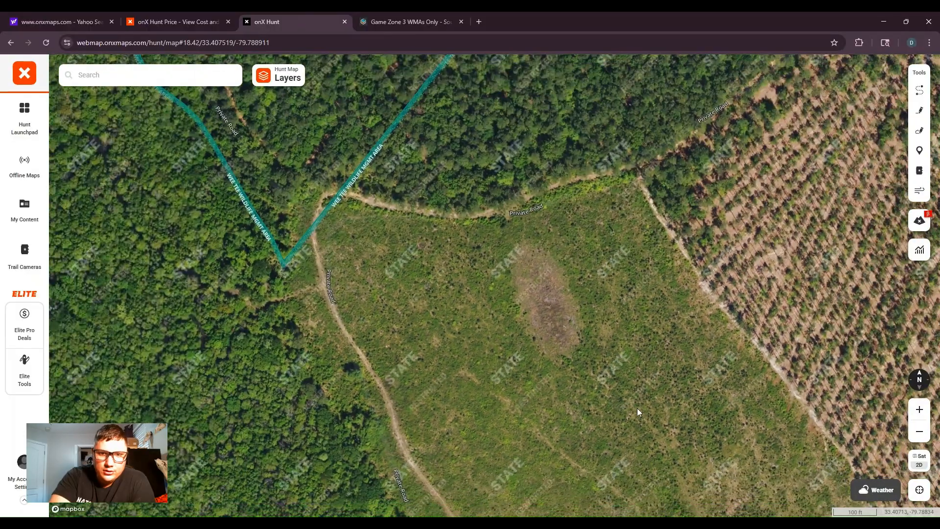
- Review the edge between the overgrown clearing and the timber stand, from its southern tip back toward Santee Rd
{"action": "scroll", "coordinate": [579, 352], "scroll_direction": "up", "scroll_amount": 1}
{"action": "left_click_drag", "start_coordinate": [662, 383], "coordinate": [512, 298]}
{"action": "scroll", "coordinate": [512, 297], "scroll_direction": "down", "scroll_amount": 4}
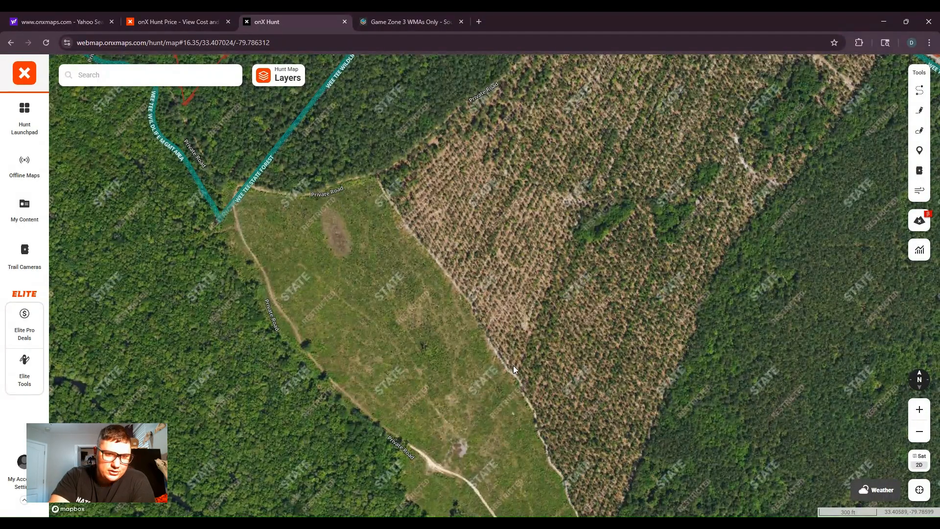
{"action": "left_click_drag", "start_coordinate": [538, 407], "coordinate": [466, 250]}
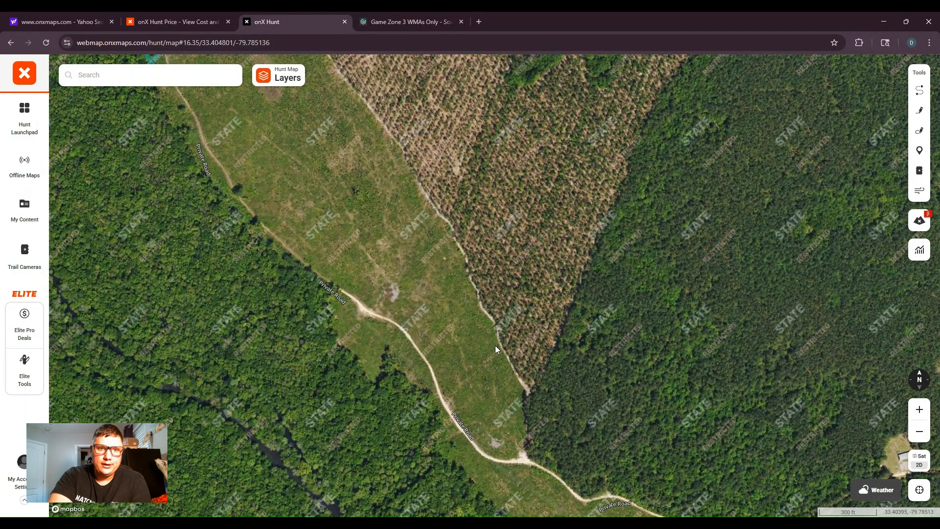
{"action": "left_click_drag", "start_coordinate": [442, 237], "coordinate": [459, 337]}
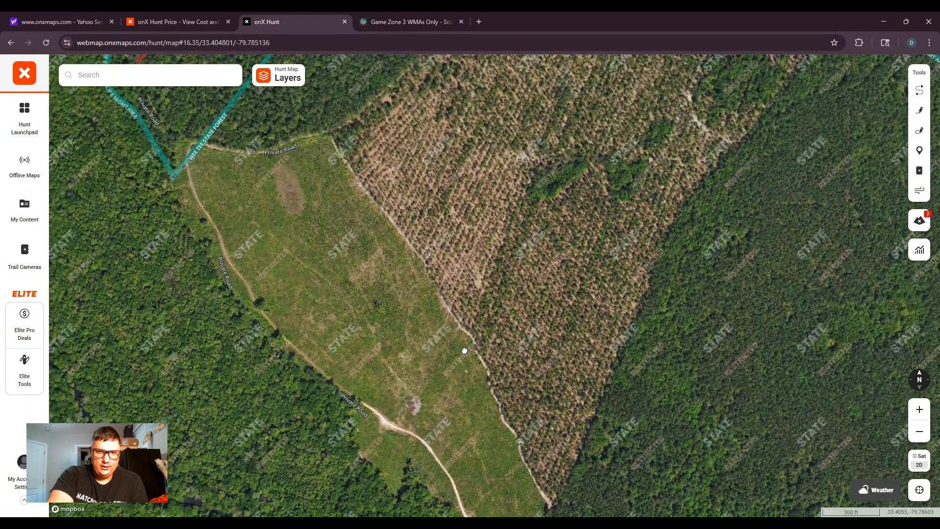
{"action": "left_click_drag", "start_coordinate": [555, 331], "coordinate": [485, 405]}
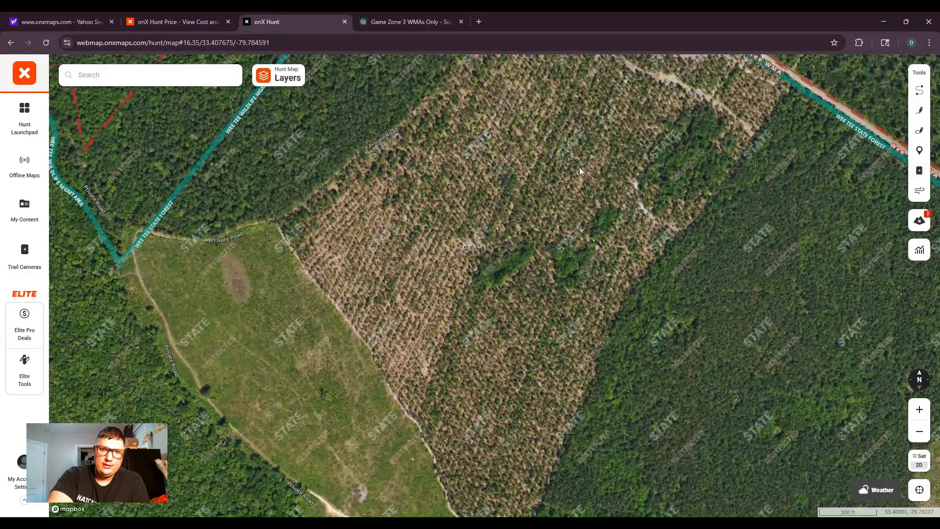
{"action": "left_click_drag", "start_coordinate": [391, 131], "coordinate": [370, 178]}
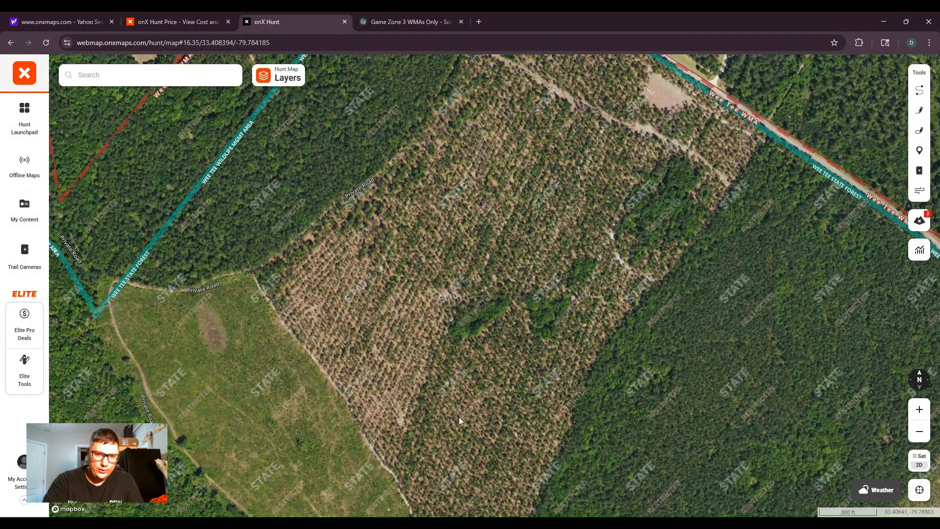
- Inspect the thinned timber stand from the Santee Rd frontage south to its narrow tip beside the overgrown clearing
{"action": "left_click_drag", "start_coordinate": [633, 368], "coordinate": [560, 441]}
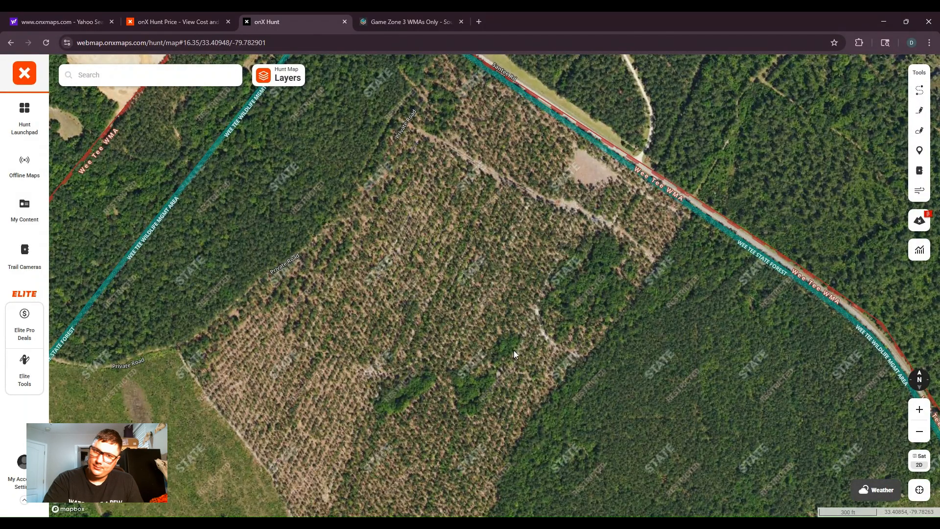
{"action": "left_click_drag", "start_coordinate": [513, 350], "coordinate": [500, 295]}
{"action": "left_click_drag", "start_coordinate": [406, 372], "coordinate": [382, 348]}
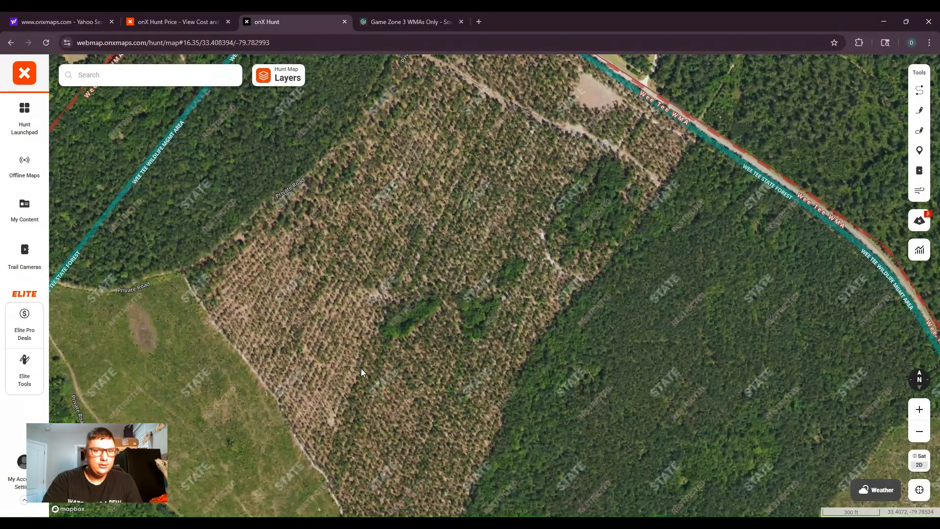
{"action": "left_click_drag", "start_coordinate": [439, 397], "coordinate": [428, 265]}
{"action": "left_click_drag", "start_coordinate": [395, 432], "coordinate": [412, 386]}
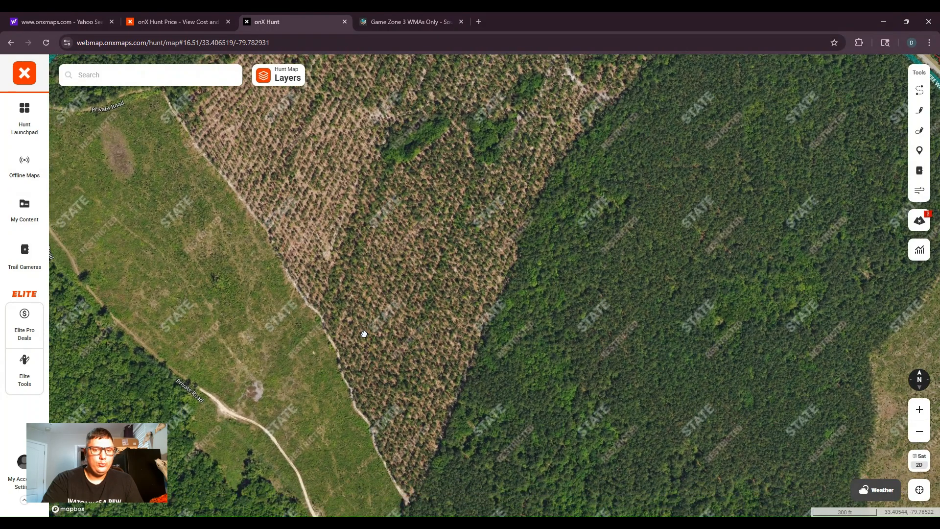
{"action": "scroll", "coordinate": [413, 386], "scroll_direction": "up", "scroll_amount": 4}
{"action": "scroll", "coordinate": [328, 326], "scroll_direction": "up", "scroll_amount": 3}
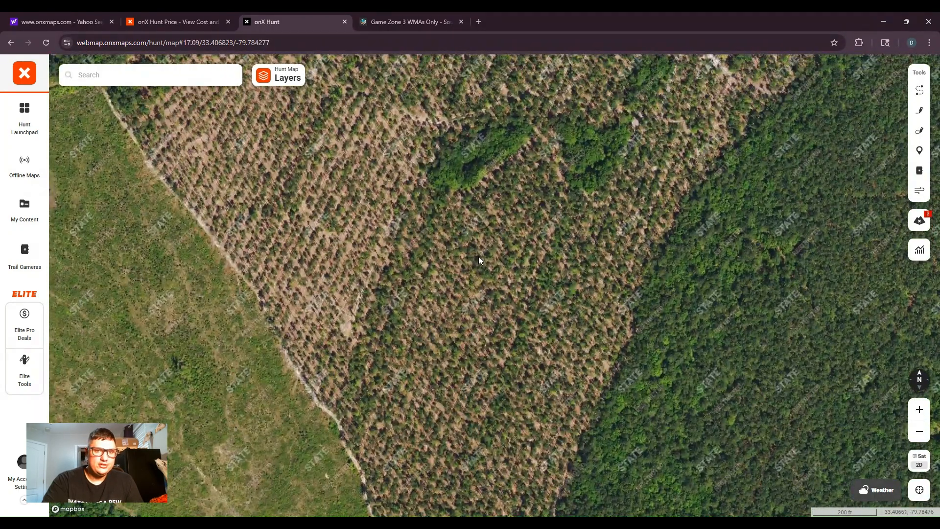
- Compare the stand's sparse southwestern tree rows with the denser growth around the green thickets and the interior track
{"action": "left_click_drag", "start_coordinate": [477, 228], "coordinate": [524, 352]}
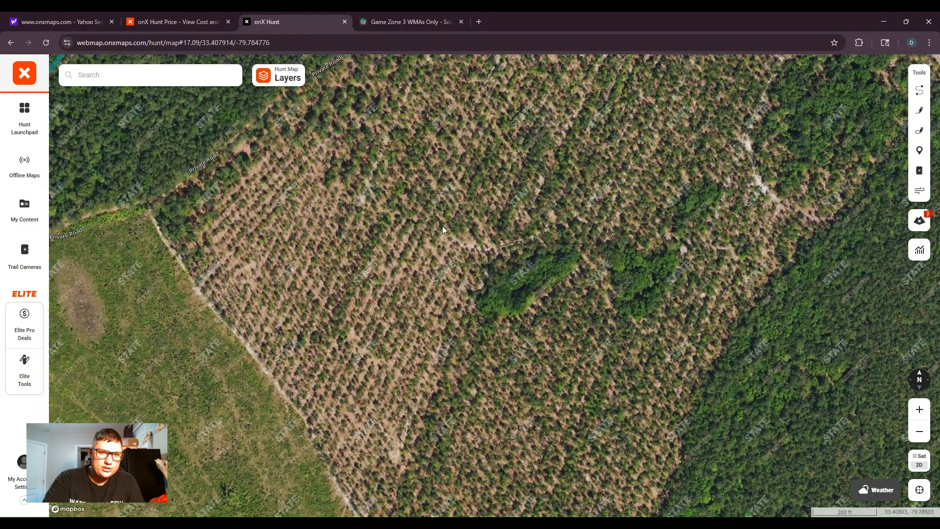
{"action": "left_click_drag", "start_coordinate": [349, 327], "coordinate": [434, 224]}
{"action": "left_click_drag", "start_coordinate": [562, 234], "coordinate": [372, 457]}
{"action": "left_click_drag", "start_coordinate": [562, 264], "coordinate": [500, 347]}
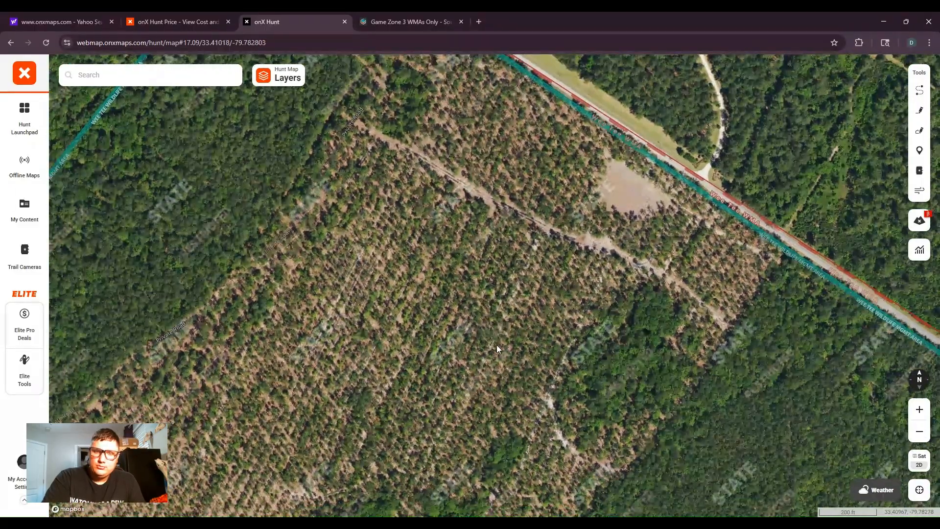
{"action": "scroll", "coordinate": [496, 345], "scroll_direction": "down", "scroll_amount": 3}
{"action": "left_click_drag", "start_coordinate": [421, 364], "coordinate": [436, 316]}
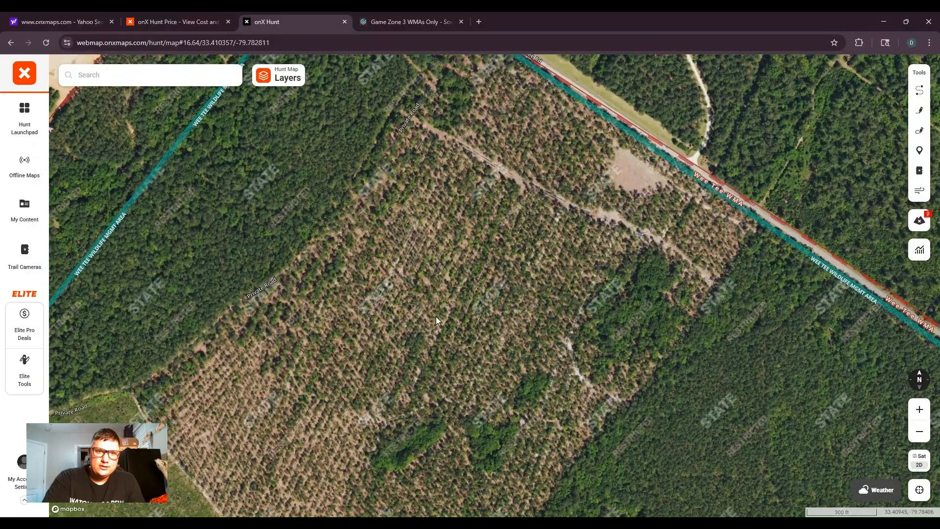
{"action": "left_click_drag", "start_coordinate": [292, 388], "coordinate": [324, 336]}
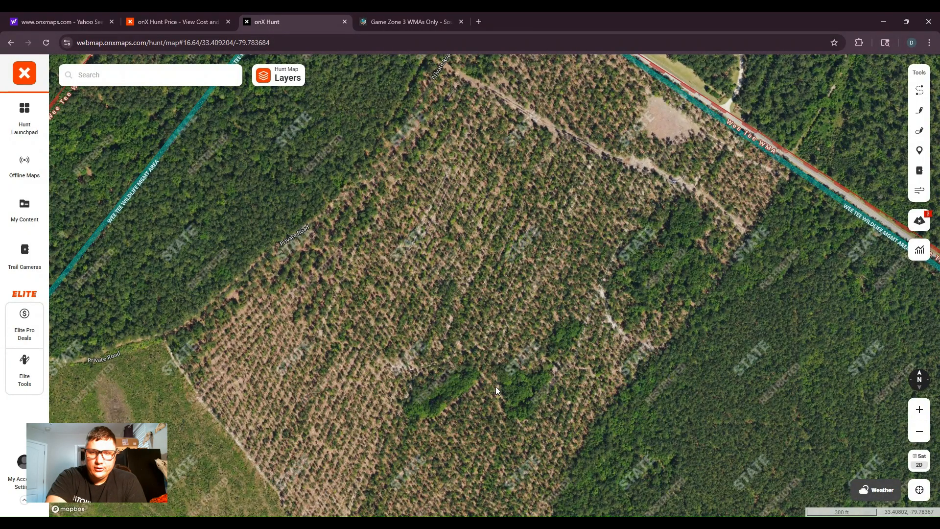
- Review the northern end of the timber stand, around the bare patch and interior track beside Santee Rd
{"action": "left_click_drag", "start_coordinate": [514, 294], "coordinate": [448, 310]}
{"action": "left_click_drag", "start_coordinate": [413, 236], "coordinate": [462, 298]}
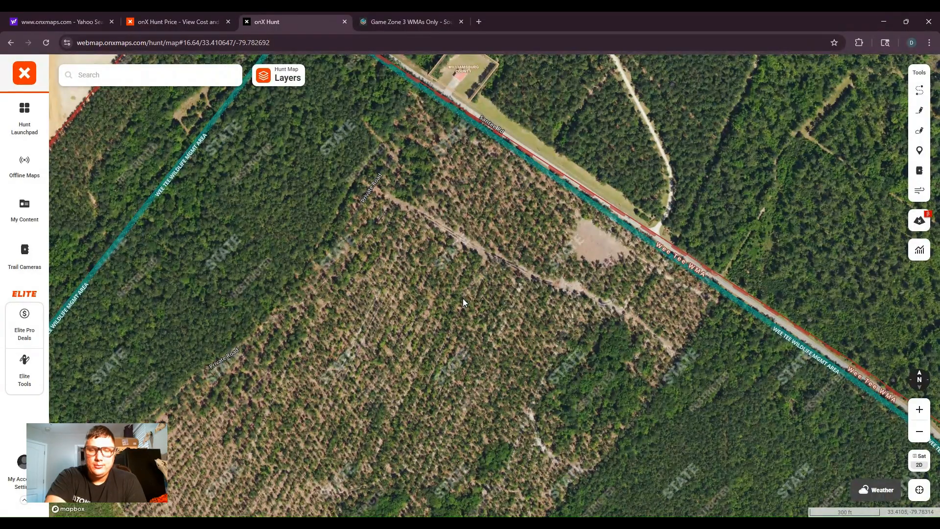
{"action": "key", "text": "Down"}
{"action": "key", "text": "Down"}
{"action": "key", "text": "Right"}
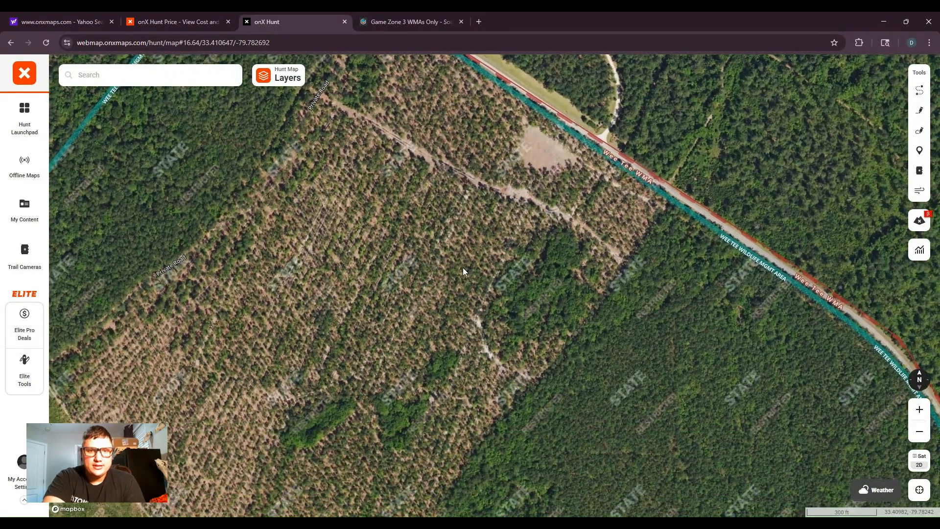
- Follow the timber stand's boundary with the dense eastern woods down to the southern tip and back north
{"action": "left_click_drag", "start_coordinate": [449, 325], "coordinate": [488, 254]}
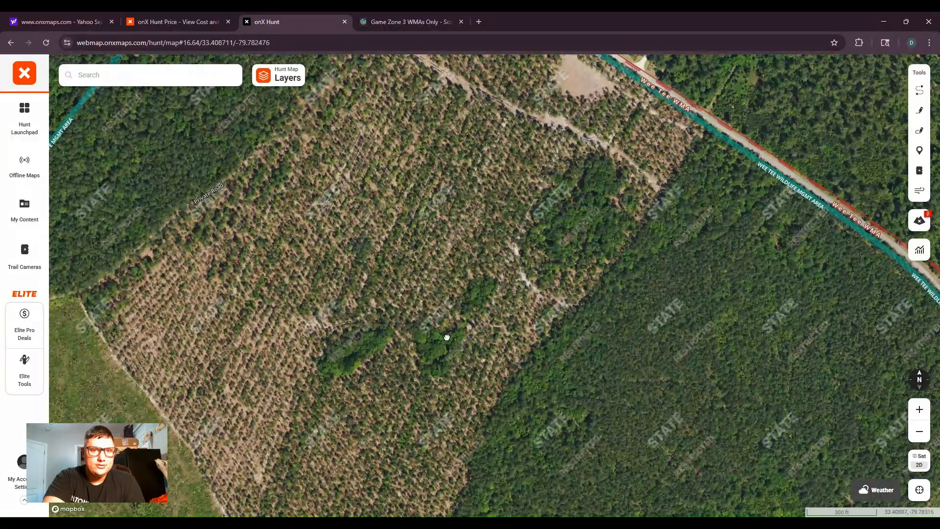
{"action": "left_click_drag", "start_coordinate": [447, 334], "coordinate": [495, 256]}
{"action": "left_click_drag", "start_coordinate": [427, 341], "coordinate": [439, 226]}
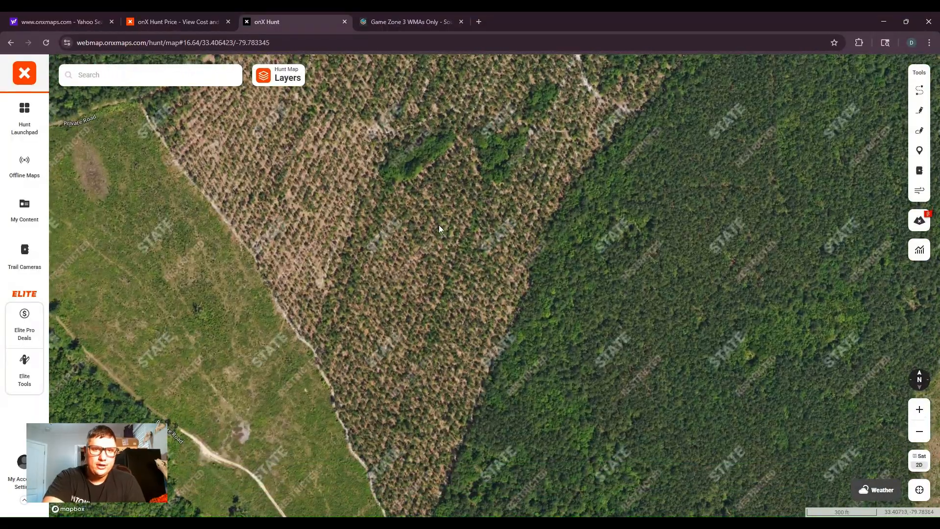
{"action": "left_click_drag", "start_coordinate": [424, 347], "coordinate": [413, 477]}
{"action": "left_click_drag", "start_coordinate": [503, 210], "coordinate": [549, 381]}
{"action": "left_click_drag", "start_coordinate": [584, 262], "coordinate": [554, 323]}
- Survey the farm fields northeast of Santee Rd, along Cooper Rd and the private road, in relation to the timber stand
{"action": "scroll", "coordinate": [554, 323], "scroll_direction": "down", "scroll_amount": 5}
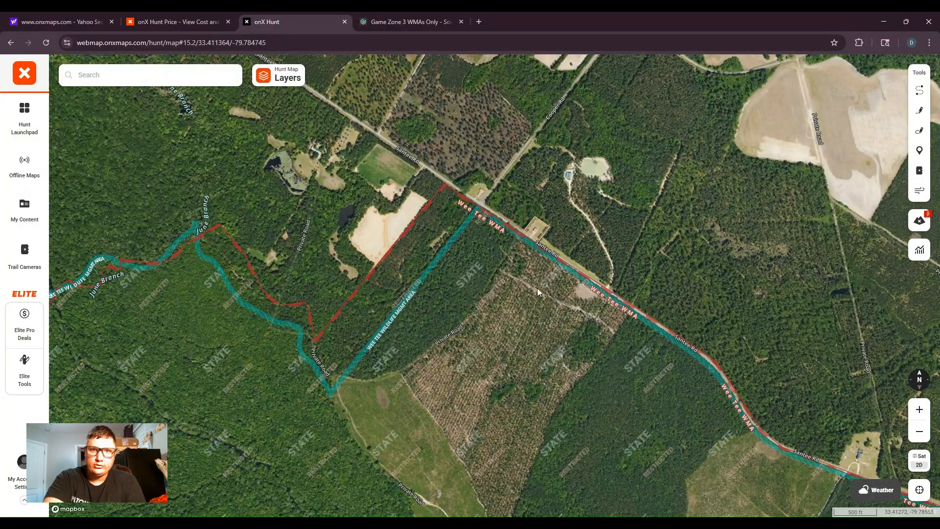
{"action": "left_click_drag", "start_coordinate": [646, 302], "coordinate": [471, 363]}
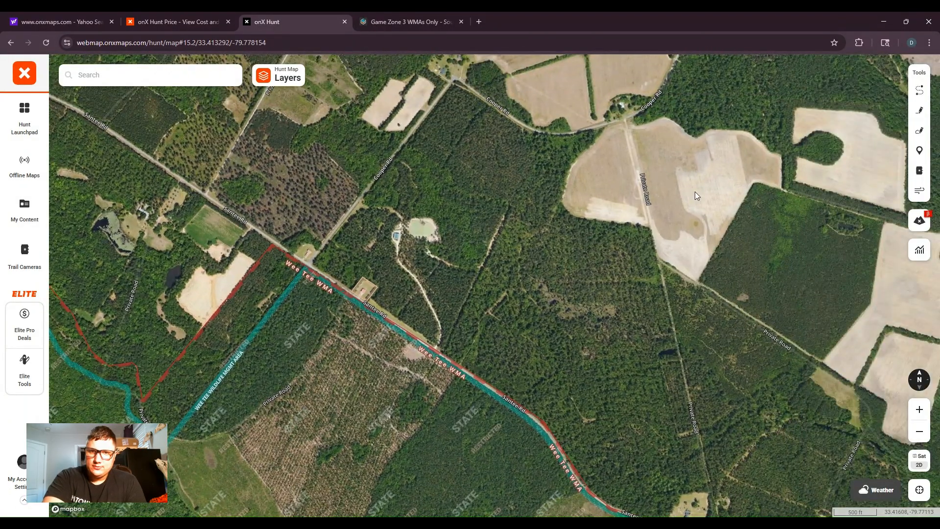
{"action": "left_click_drag", "start_coordinate": [703, 183], "coordinate": [667, 327]}
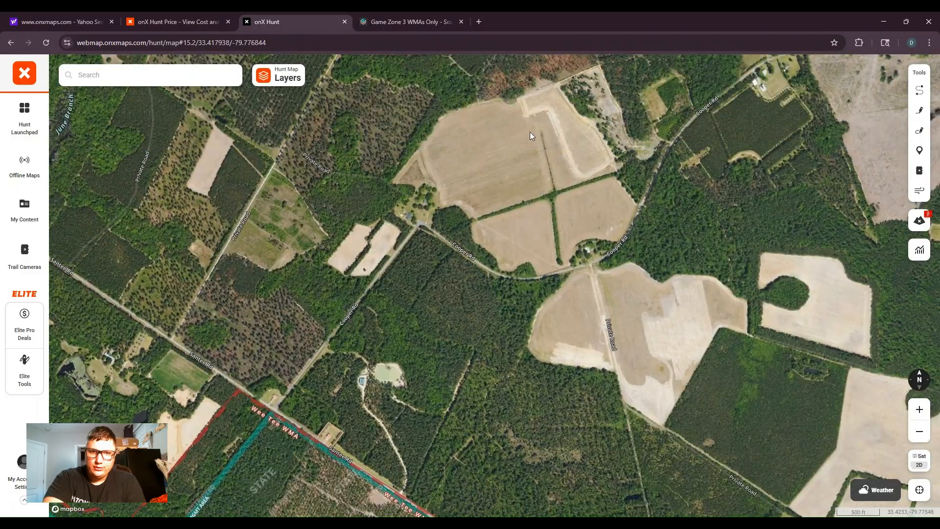
{"action": "left_click_drag", "start_coordinate": [550, 155], "coordinate": [652, 293]}
{"action": "left_click_drag", "start_coordinate": [718, 360], "coordinate": [582, 215]}
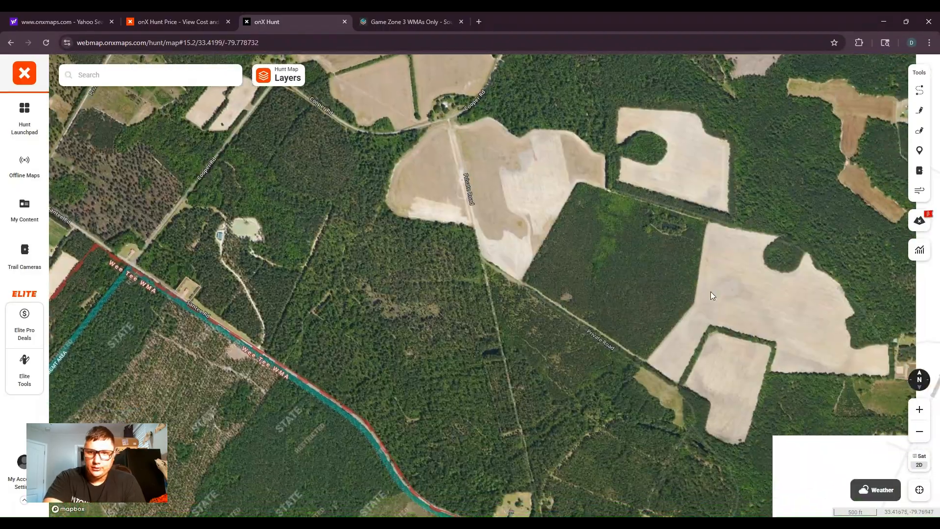
{"action": "left_click_drag", "start_coordinate": [739, 350], "coordinate": [675, 260]}
{"action": "left_click_drag", "start_coordinate": [472, 298], "coordinate": [587, 385]}
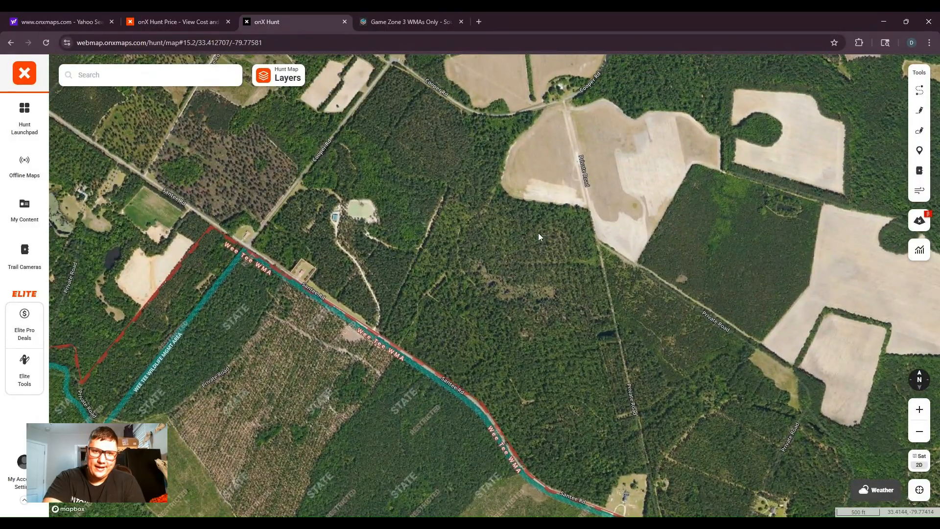
- Examine the private land northwest of the Wee Tee WMA boundary, including the ponds, clearings and crop fields
{"action": "left_click_drag", "start_coordinate": [338, 332], "coordinate": [638, 363]}
{"action": "scroll", "coordinate": [381, 313], "scroll_direction": "up", "scroll_amount": 5}
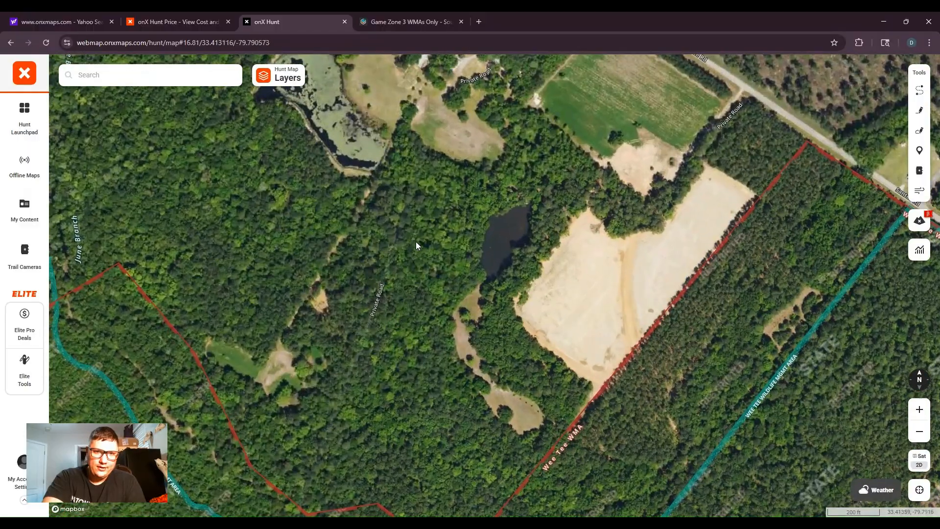
{"action": "left_click_drag", "start_coordinate": [416, 242], "coordinate": [448, 292]}
{"action": "scroll", "coordinate": [454, 260], "scroll_direction": "up", "scroll_amount": 2}
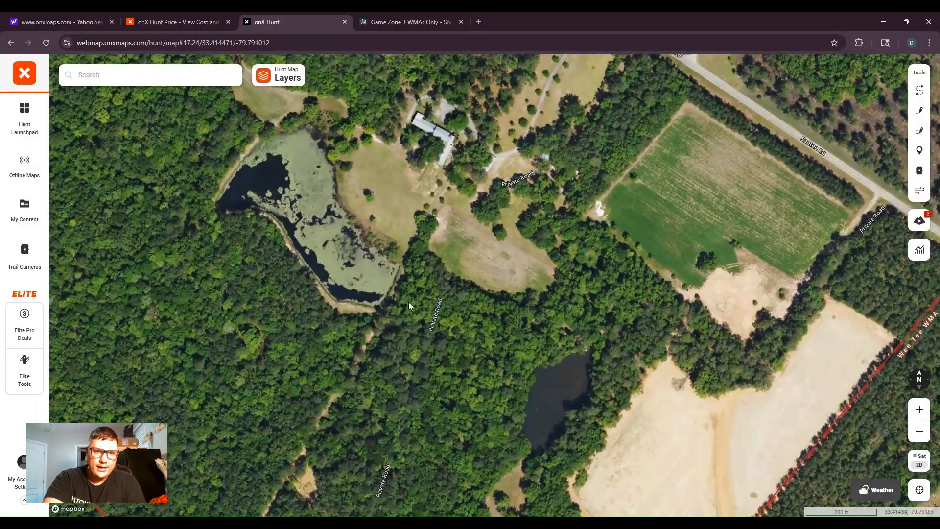
{"action": "left_click_drag", "start_coordinate": [376, 303], "coordinate": [390, 310]}
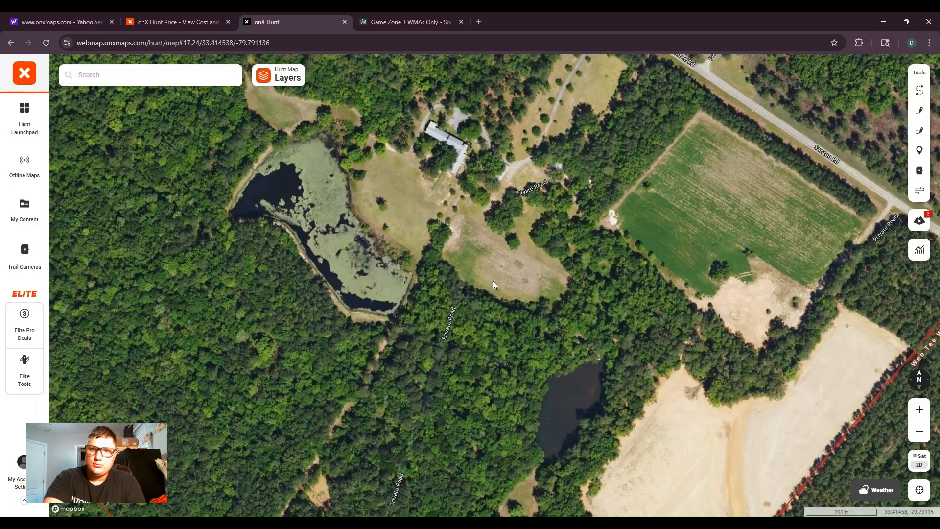
{"action": "left_click_drag", "start_coordinate": [548, 305], "coordinate": [503, 297]}
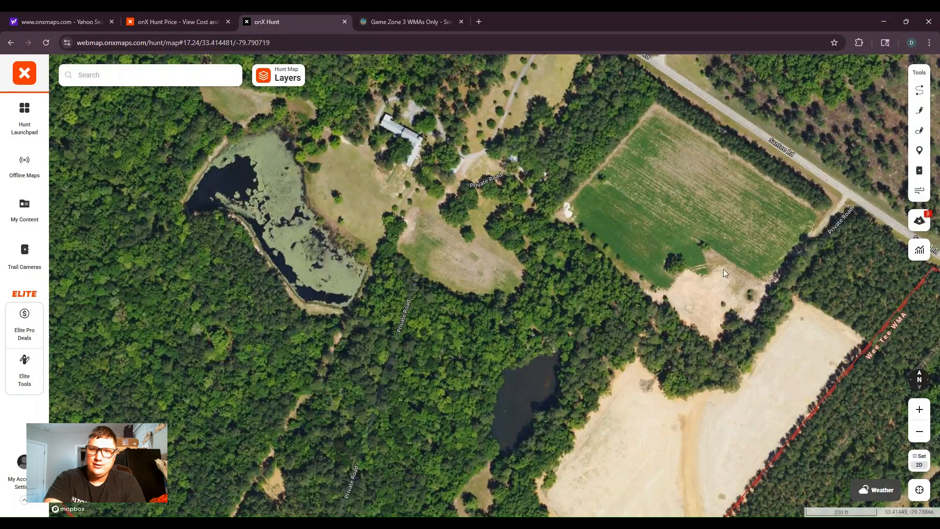
- Inspect the wooded strip between the red and teal Wee Tee WMA boundary lines, from Santee Rd southwest toward June Branch
{"action": "scroll", "coordinate": [708, 318], "scroll_direction": "down", "scroll_amount": 3}
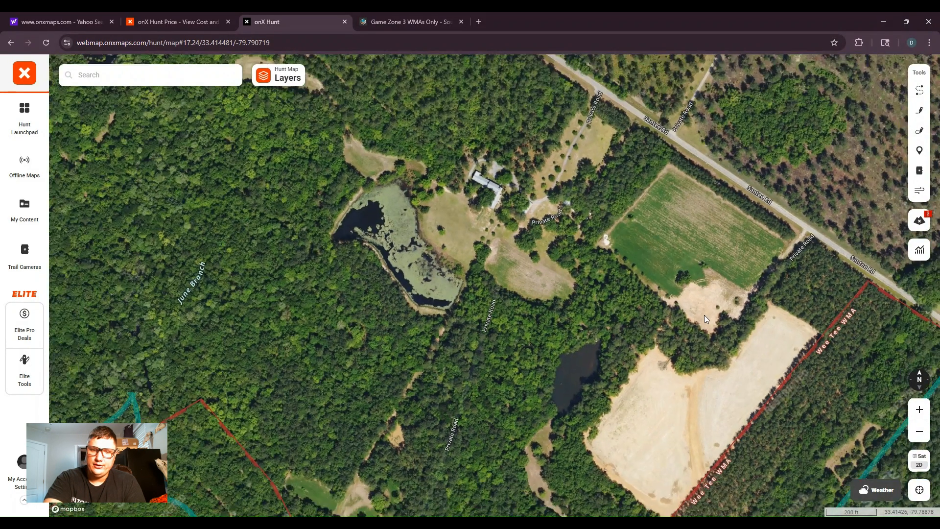
{"action": "left_click_drag", "start_coordinate": [732, 409], "coordinate": [631, 186]}
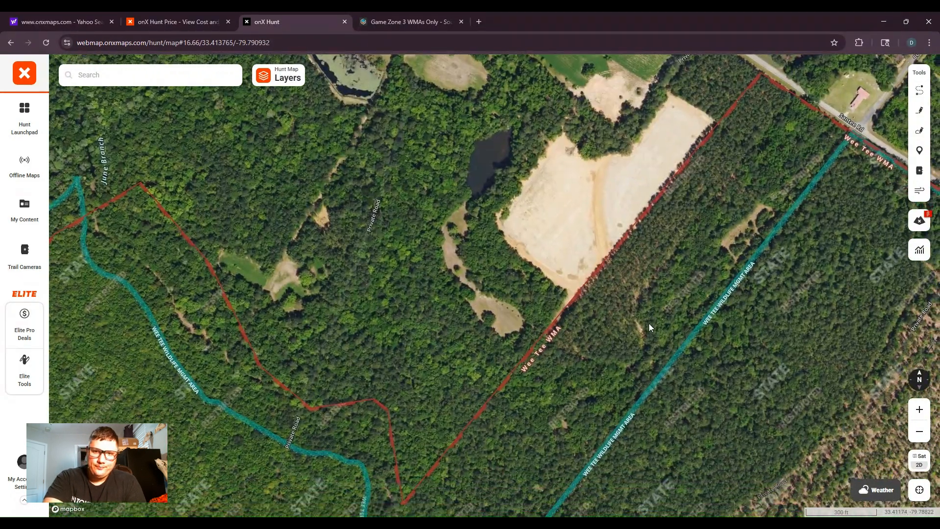
{"action": "scroll", "coordinate": [648, 323], "scroll_direction": "up", "scroll_amount": 2}
{"action": "scroll", "coordinate": [648, 322], "scroll_direction": "down", "scroll_amount": 6}
{"action": "left_click_drag", "start_coordinate": [657, 380], "coordinate": [644, 325]}
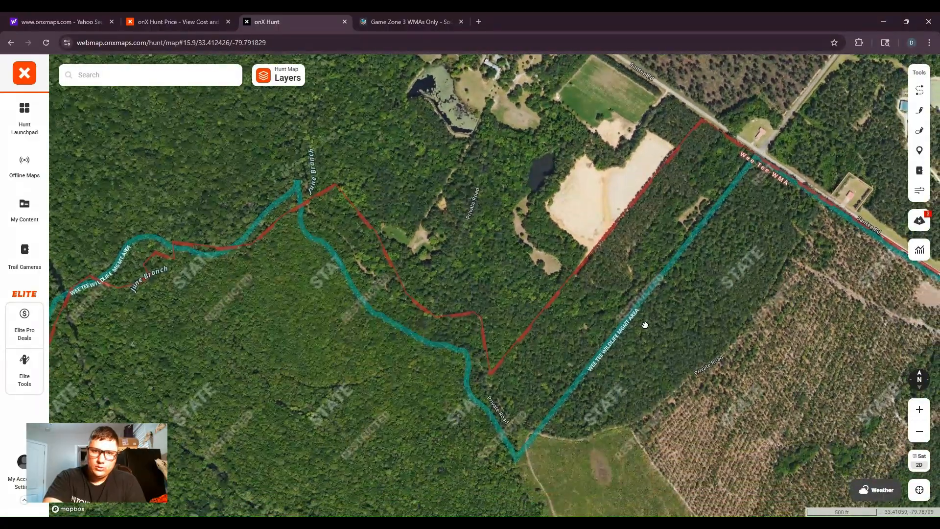
- Examine the northern Wee Tee WMA boundary along Santee Rd and the farmland surrounding it
{"action": "scroll", "coordinate": [643, 327], "scroll_direction": "down", "scroll_amount": 4}
{"action": "scroll", "coordinate": [597, 350], "scroll_direction": "down", "scroll_amount": 2}
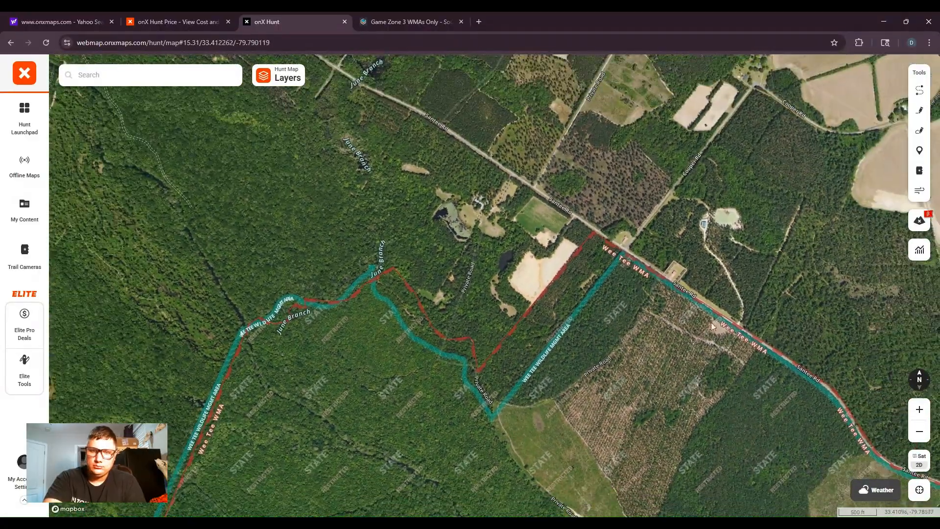
{"action": "left_click_drag", "start_coordinate": [710, 322], "coordinate": [627, 334]}
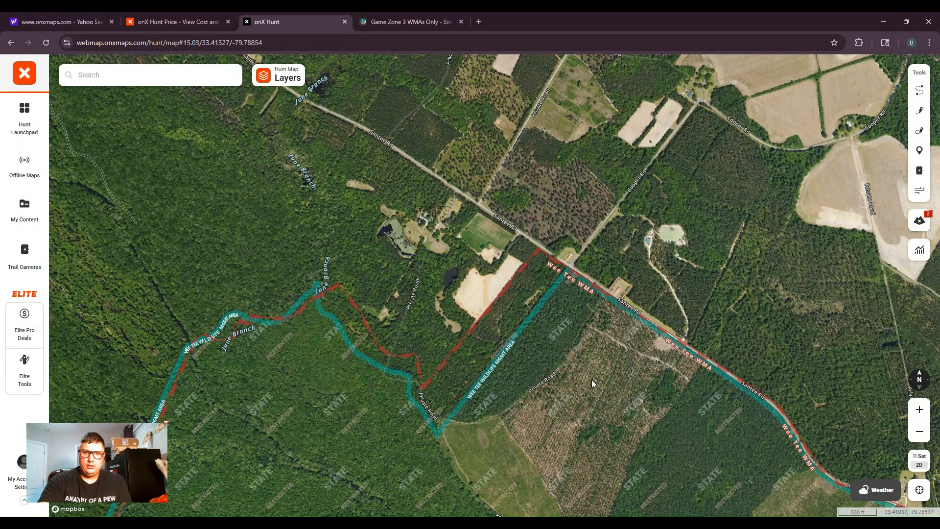
{"action": "left_click_drag", "start_coordinate": [644, 396], "coordinate": [615, 361]}
{"action": "left_click_drag", "start_coordinate": [340, 336], "coordinate": [418, 391]}
{"action": "scroll", "coordinate": [415, 392], "scroll_direction": "down", "scroll_amount": 3}
{"action": "left_click_drag", "start_coordinate": [572, 413], "coordinate": [556, 365]}
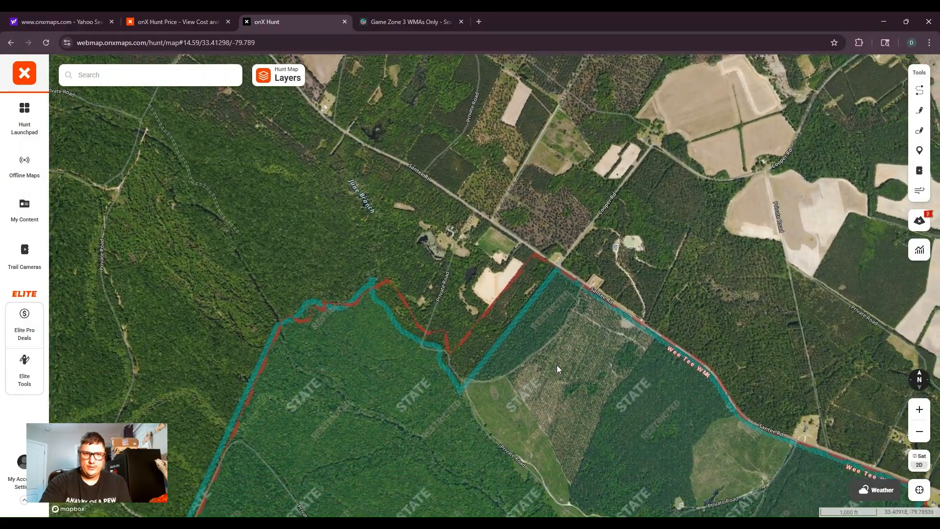
{"action": "scroll", "coordinate": [556, 365], "scroll_direction": "down", "scroll_amount": 1}
{"action": "left_click_drag", "start_coordinate": [613, 412], "coordinate": [607, 386]}
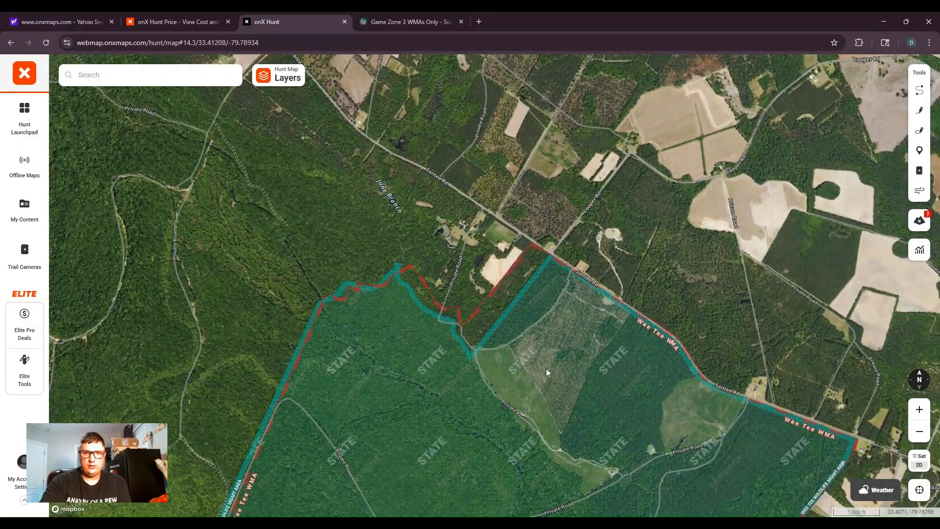
{"action": "left_click_drag", "start_coordinate": [545, 368], "coordinate": [536, 309]}
{"action": "scroll", "coordinate": [536, 310], "scroll_direction": "down", "scroll_amount": 2}
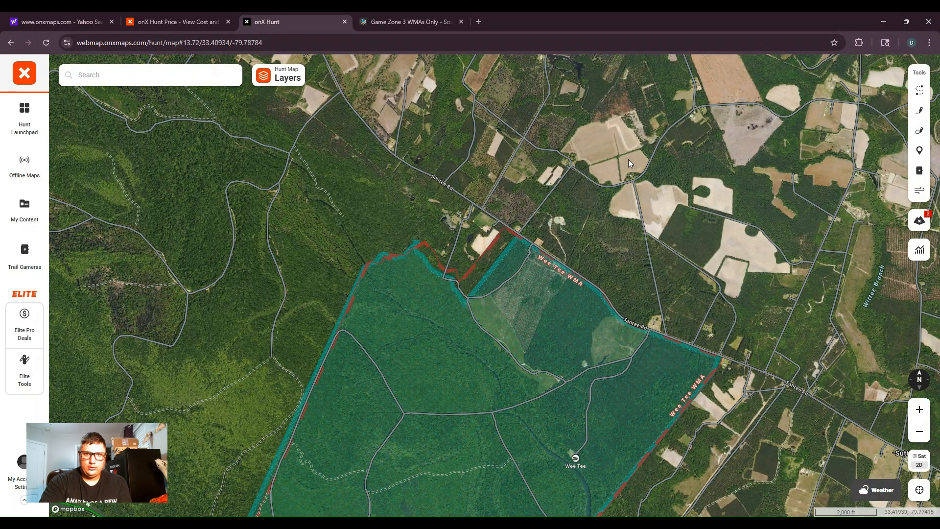
{"action": "left_click_drag", "start_coordinate": [639, 189], "coordinate": [601, 208]}
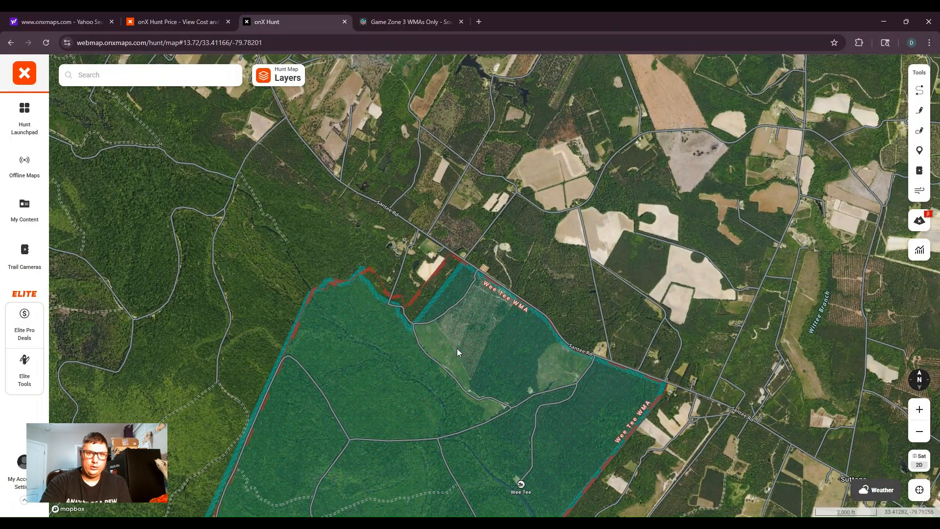
{"action": "left_click_drag", "start_coordinate": [510, 277], "coordinate": [547, 274]}
- Examine the thinned timber block and the adjoining open field inside the WMA, south of Santee Rd
{"action": "scroll", "coordinate": [561, 288], "scroll_direction": "up", "scroll_amount": 5}
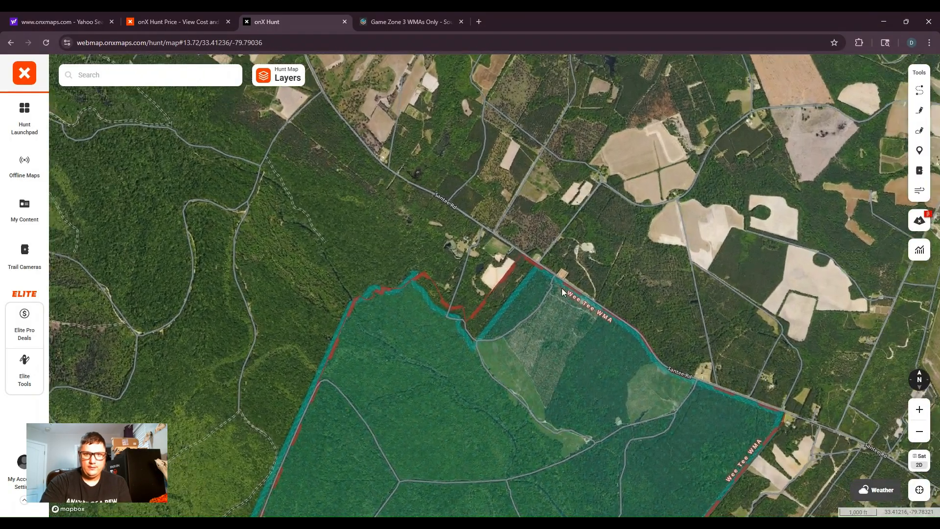
{"action": "scroll", "coordinate": [465, 250], "scroll_direction": "up", "scroll_amount": 1}
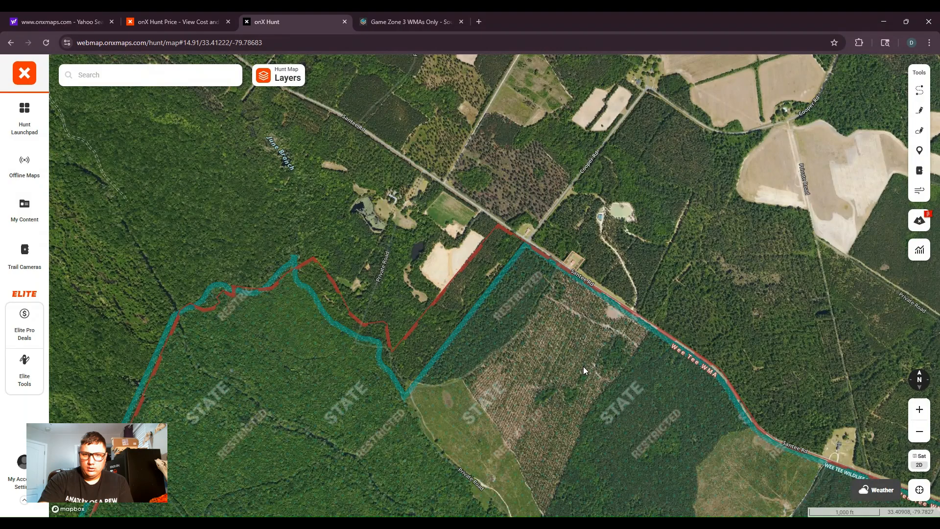
{"action": "scroll", "coordinate": [568, 353], "scroll_direction": "up", "scroll_amount": 2}
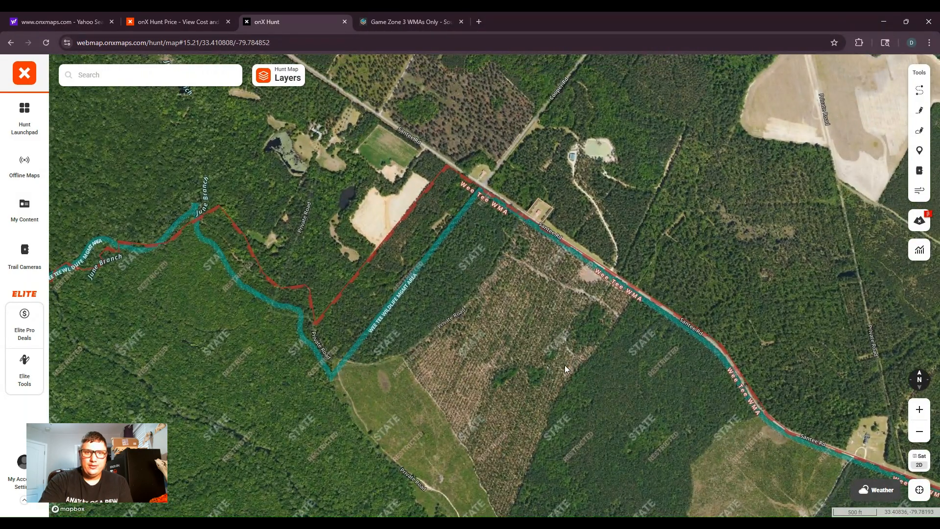
{"action": "left_click_drag", "start_coordinate": [553, 265], "coordinate": [534, 233]}
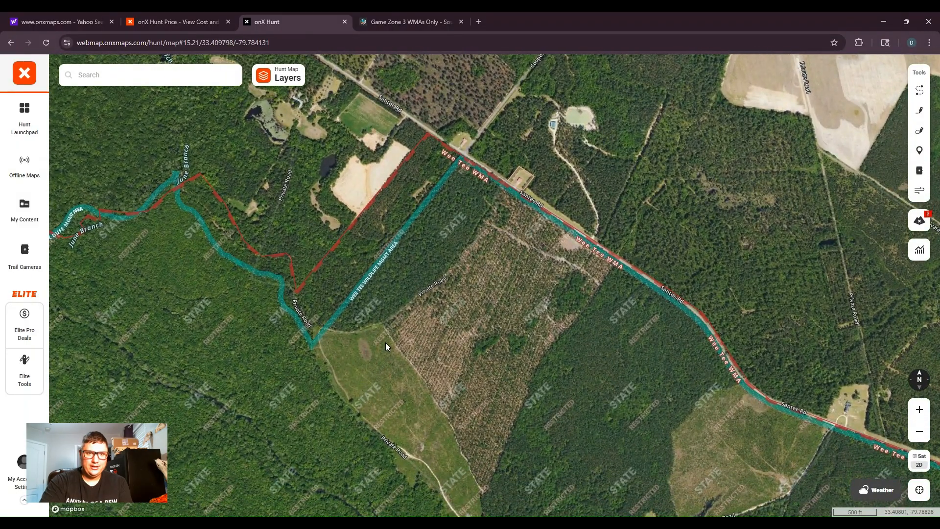
{"action": "left_click_drag", "start_coordinate": [385, 345], "coordinate": [480, 262]}
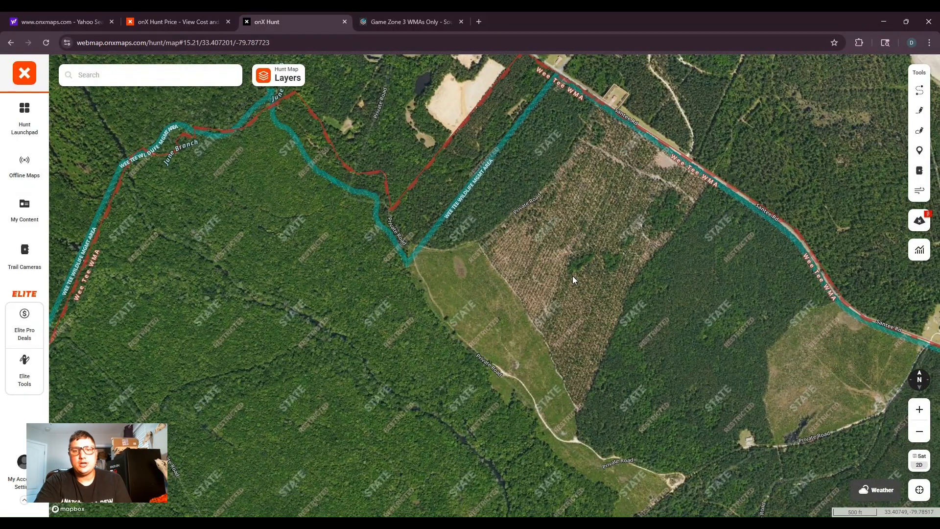
{"action": "scroll", "coordinate": [573, 279], "scroll_direction": "up", "scroll_amount": 3}
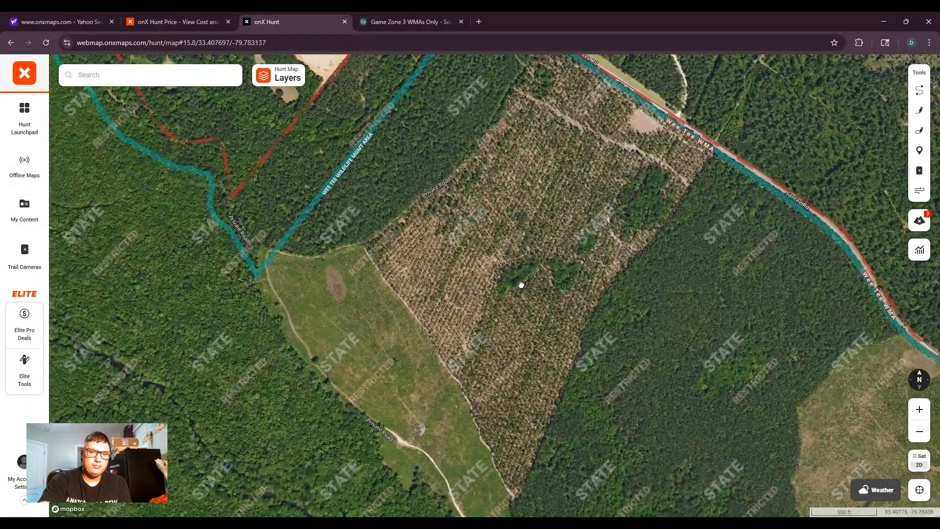
{"action": "scroll", "coordinate": [534, 313], "scroll_direction": "up", "scroll_amount": 3}
{"action": "left_click_drag", "start_coordinate": [530, 359], "coordinate": [441, 237]}
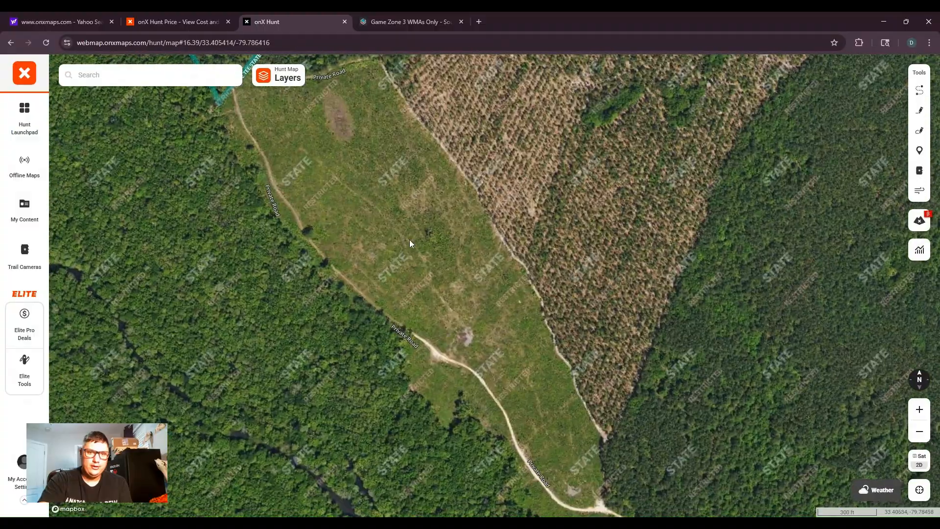
{"action": "left_click_drag", "start_coordinate": [556, 337], "coordinate": [512, 442]}
{"action": "left_click_drag", "start_coordinate": [534, 326], "coordinate": [446, 429]}
{"action": "scroll", "coordinate": [504, 360], "scroll_direction": "down", "scroll_amount": 4}
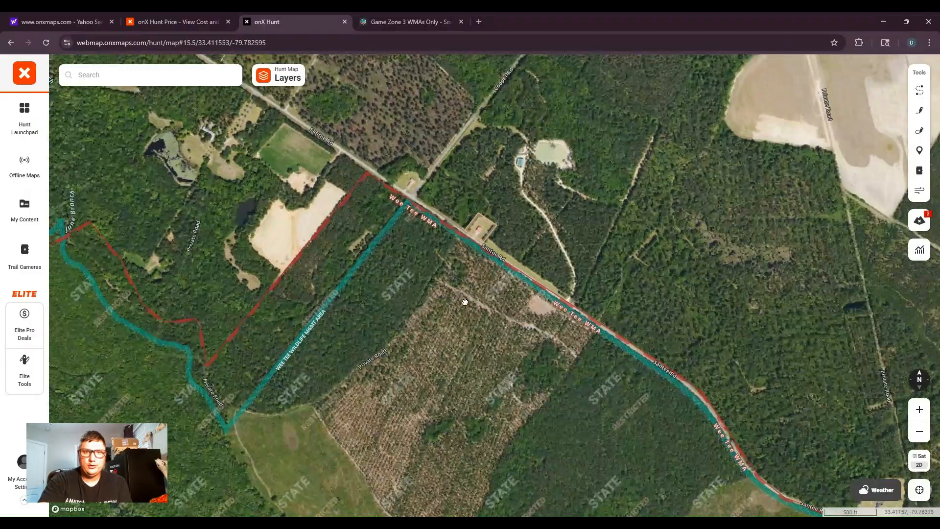
- Compare the private land and fields around Cooper Rd, north of Santee Rd, with the open habitat inside the WMA
{"action": "left_click_drag", "start_coordinate": [242, 200], "coordinate": [295, 274]}
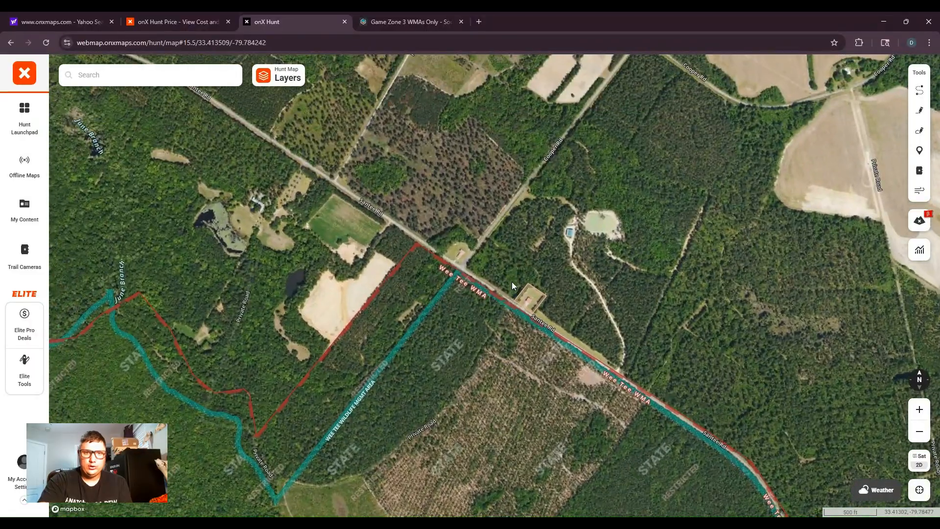
{"action": "left_click_drag", "start_coordinate": [512, 286], "coordinate": [522, 345]}
{"action": "left_click_drag", "start_coordinate": [533, 288], "coordinate": [571, 330]}
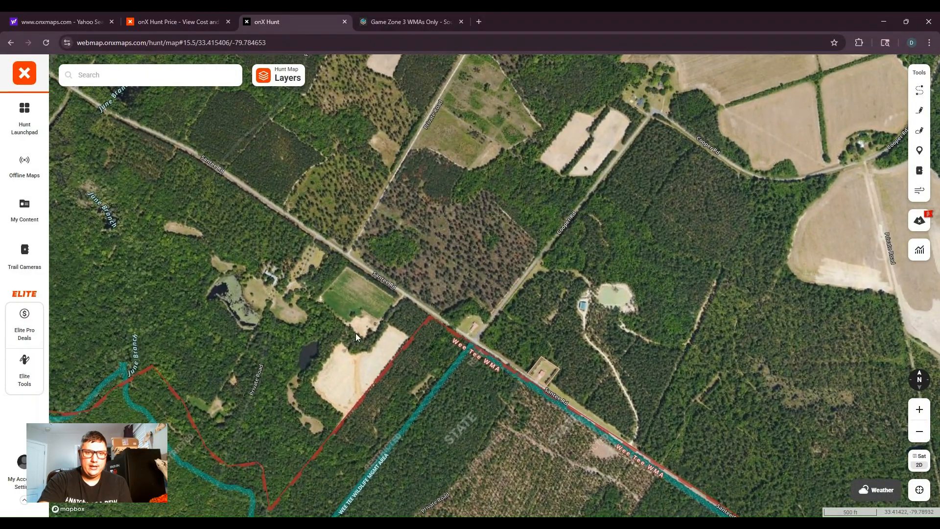
{"action": "left_click_drag", "start_coordinate": [469, 319], "coordinate": [442, 340]}
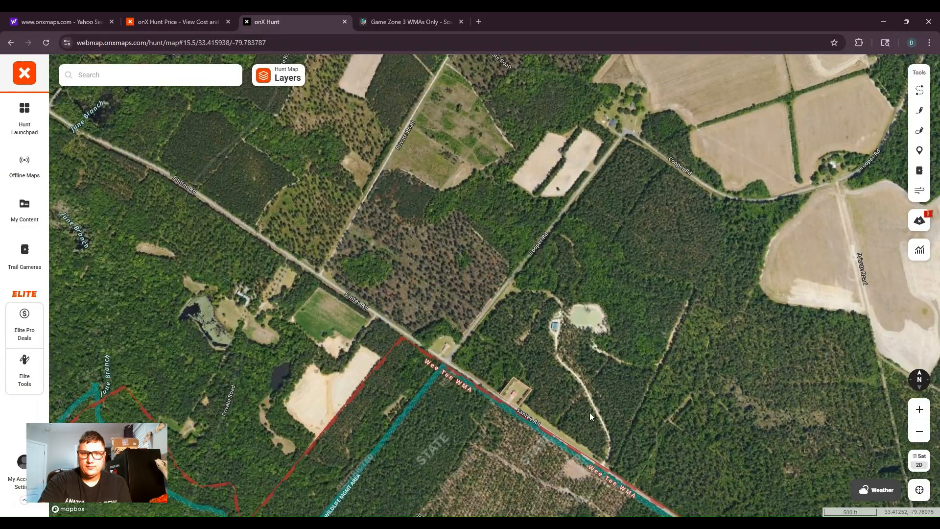
{"action": "left_click_drag", "start_coordinate": [590, 412], "coordinate": [407, 442]}
{"action": "left_click_drag", "start_coordinate": [420, 509], "coordinate": [535, 106]}
{"action": "left_click_drag", "start_coordinate": [335, 393], "coordinate": [419, 262]}
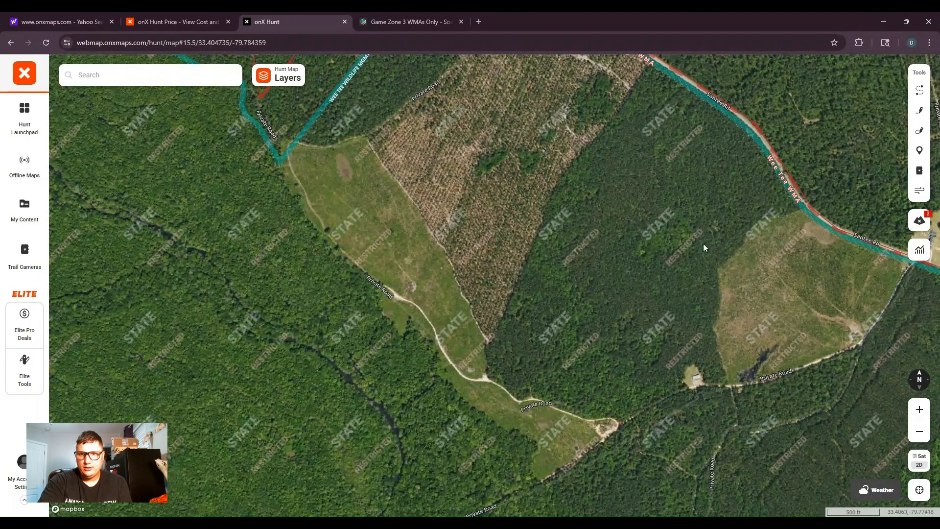
- Add a waypoint at about 33.4023, -79.7861, on the timber edge between the creek and the open field, and close its details
{"action": "left_click_drag", "start_coordinate": [443, 406], "coordinate": [629, 311]}
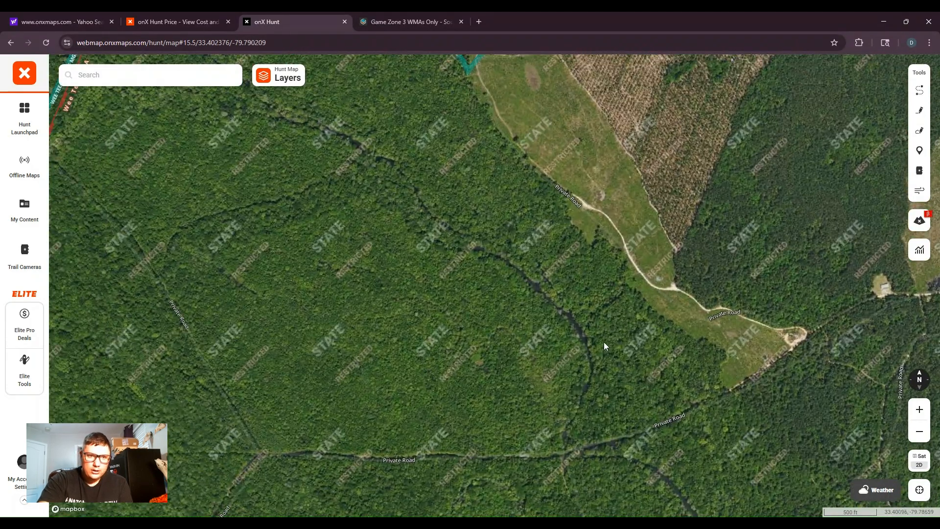
{"action": "scroll", "coordinate": [604, 341], "scroll_direction": "down", "scroll_amount": 2}
{"action": "left_click_drag", "start_coordinate": [577, 323], "coordinate": [535, 352]}
{"action": "scroll", "coordinate": [548, 324], "scroll_direction": "up", "scroll_amount": 2}
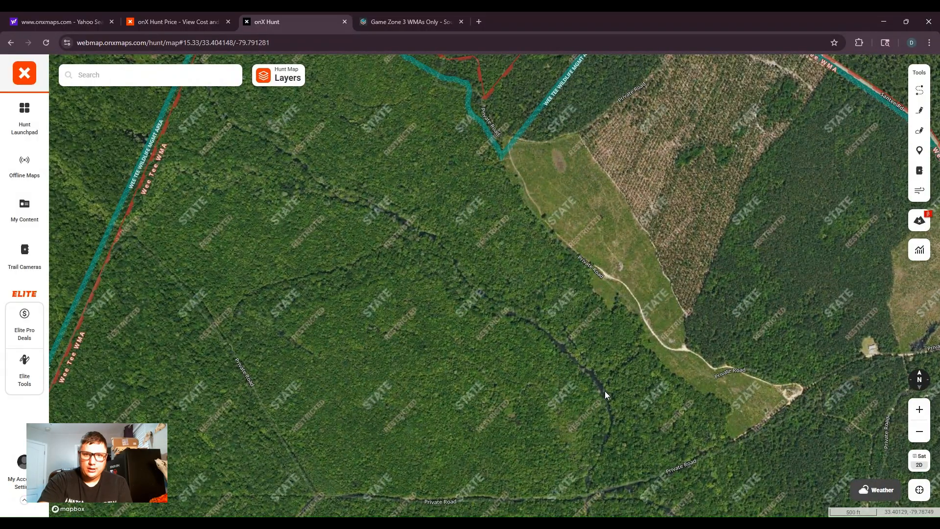
{"action": "scroll", "coordinate": [605, 392], "scroll_direction": "up", "scroll_amount": 3}
{"action": "left_click_drag", "start_coordinate": [665, 346], "coordinate": [591, 387]}
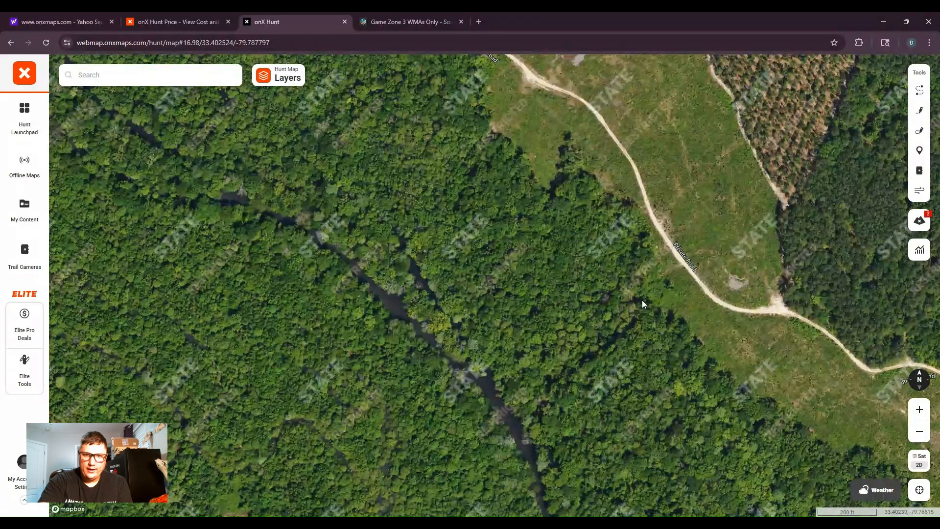
{"action": "scroll", "coordinate": [673, 314], "scroll_direction": "down", "scroll_amount": 4}
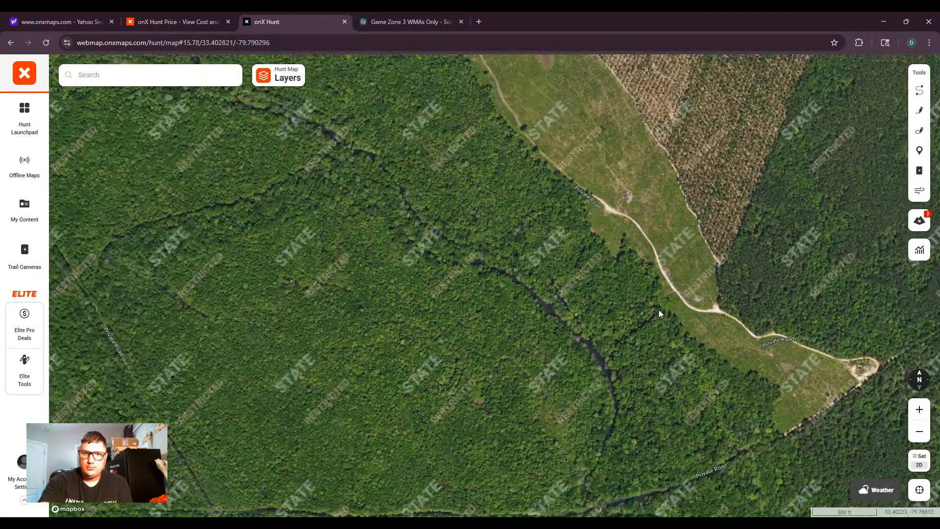
{"action": "left_click", "coordinate": [660, 311]}
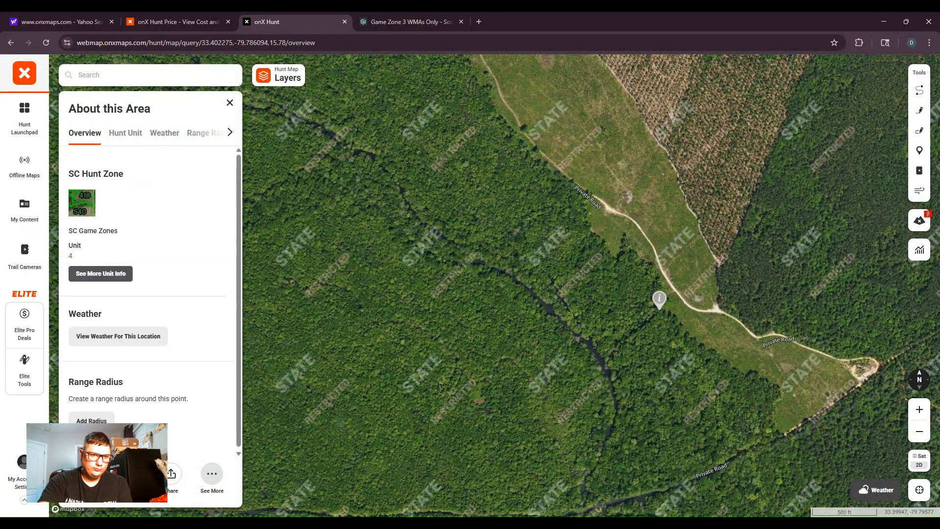
{"action": "left_click", "coordinate": [89, 473]}
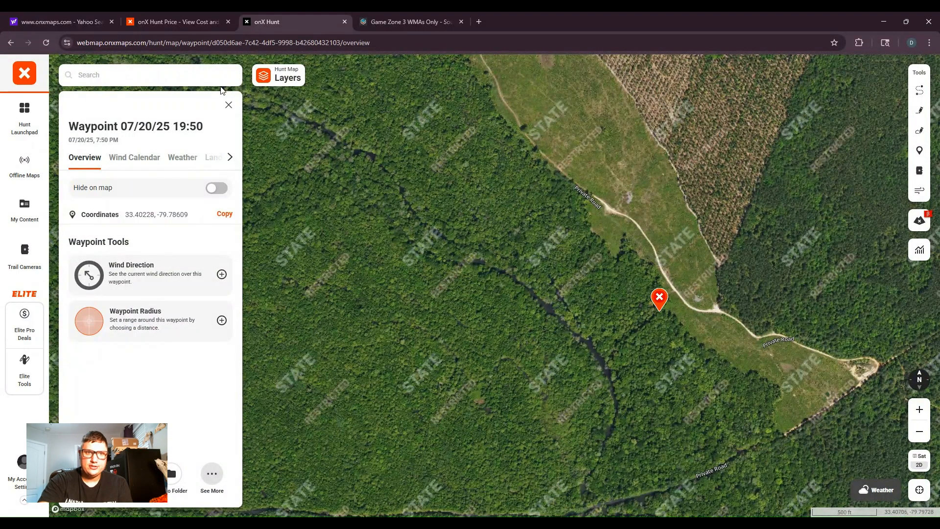
{"action": "left_click", "coordinate": [228, 101]}
- Inspect the private road running east from the waypoint, past the small building and along the southern edge of the clearing
{"action": "left_click_drag", "start_coordinate": [698, 310], "coordinate": [607, 307]}
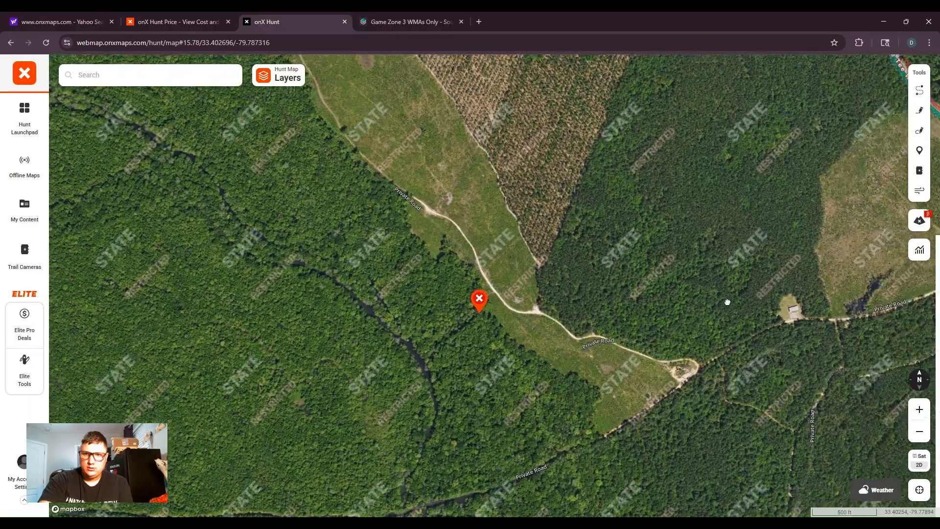
{"action": "mouse_move", "coordinate": [726, 300]}
{"action": "left_mouse_down"}
{"action": "mouse_move", "coordinate": [631, 300]}
{"action": "mouse_move", "coordinate": [451, 371]}
{"action": "left_mouse_up"}
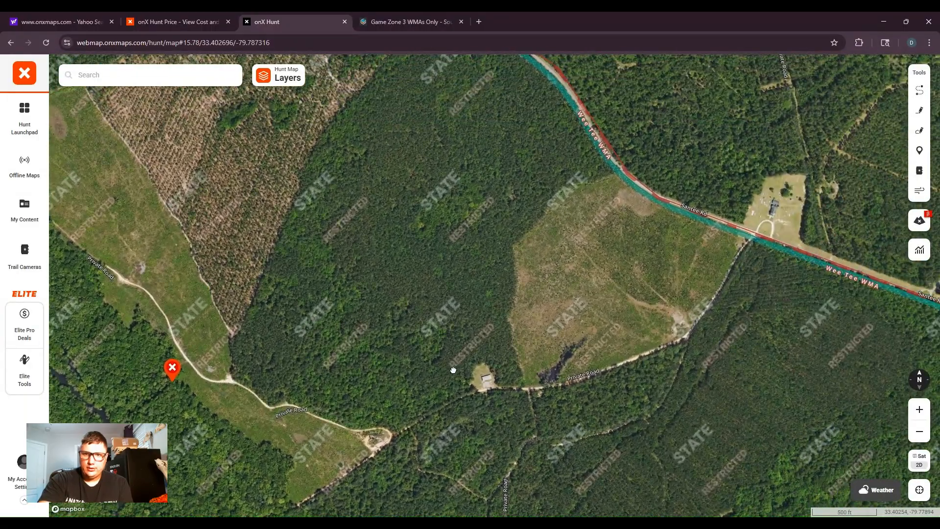
{"action": "scroll", "coordinate": [624, 389], "scroll_direction": "up", "scroll_amount": 5}
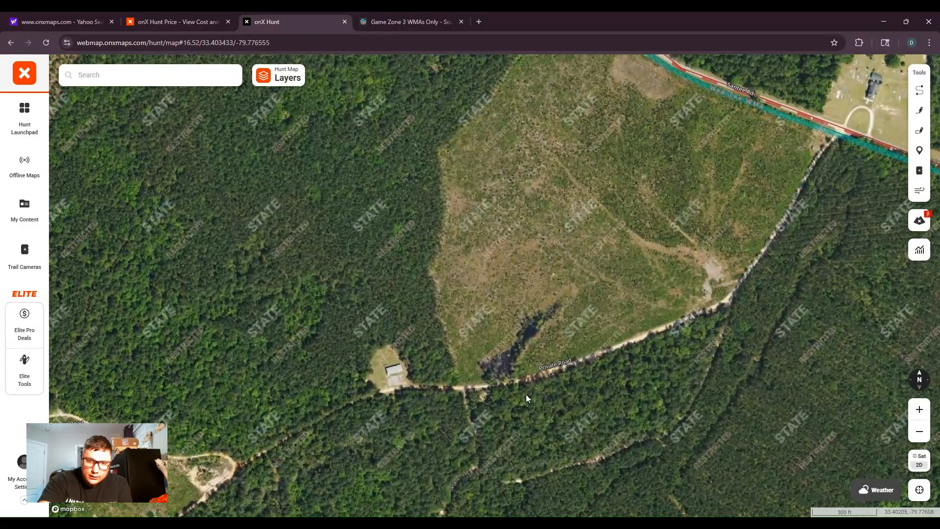
{"action": "left_click_drag", "start_coordinate": [526, 395], "coordinate": [529, 358]}
{"action": "left_click_drag", "start_coordinate": [643, 334], "coordinate": [598, 331]}
{"action": "scroll", "coordinate": [597, 331], "scroll_direction": "up", "scroll_amount": 2}
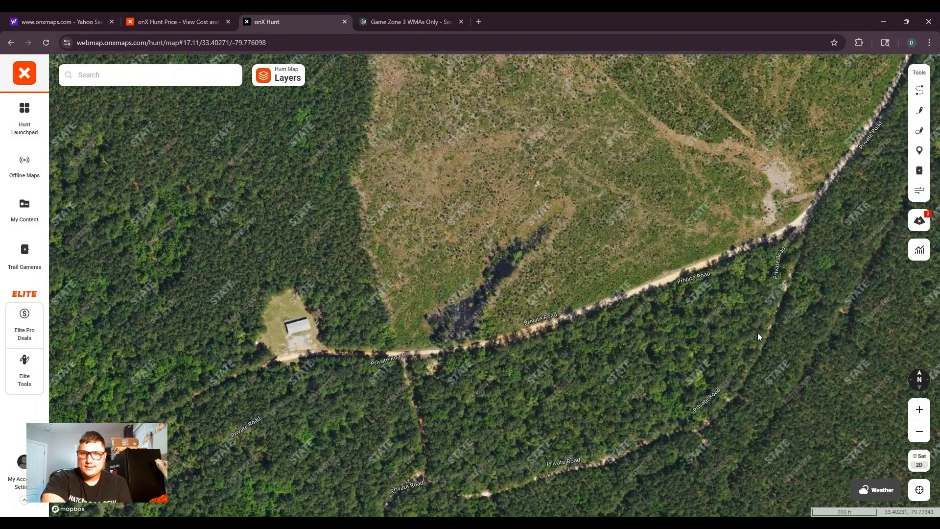
{"action": "mouse_move", "coordinate": [659, 307]}
{"action": "left_mouse_down"}
{"action": "mouse_move", "coordinate": [636, 370]}
{"action": "mouse_move", "coordinate": [675, 312]}
{"action": "left_mouse_up"}
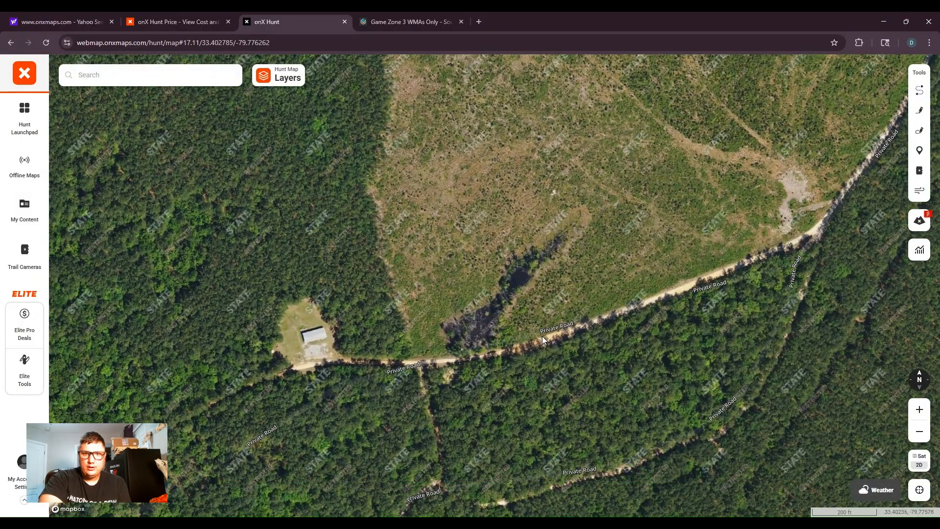
- Follow the private road northeast to its junction with Santee Rd and inspect the entrance and the small structure beside it
{"action": "left_click_drag", "start_coordinate": [762, 280], "coordinate": [405, 382]}
{"action": "left_click_drag", "start_coordinate": [636, 164], "coordinate": [605, 336]}
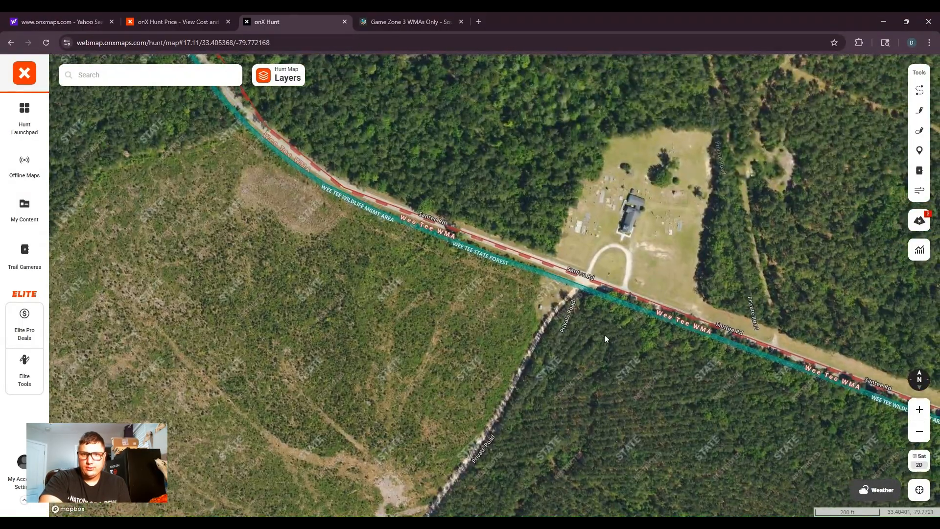
{"action": "scroll", "coordinate": [589, 271], "scroll_direction": "up", "scroll_amount": 2}
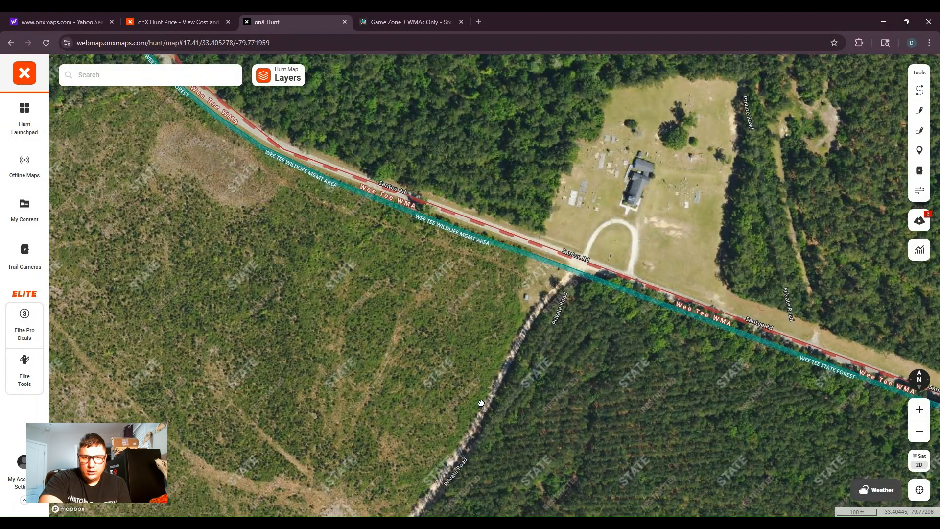
{"action": "left_click_drag", "start_coordinate": [504, 383], "coordinate": [519, 357]}
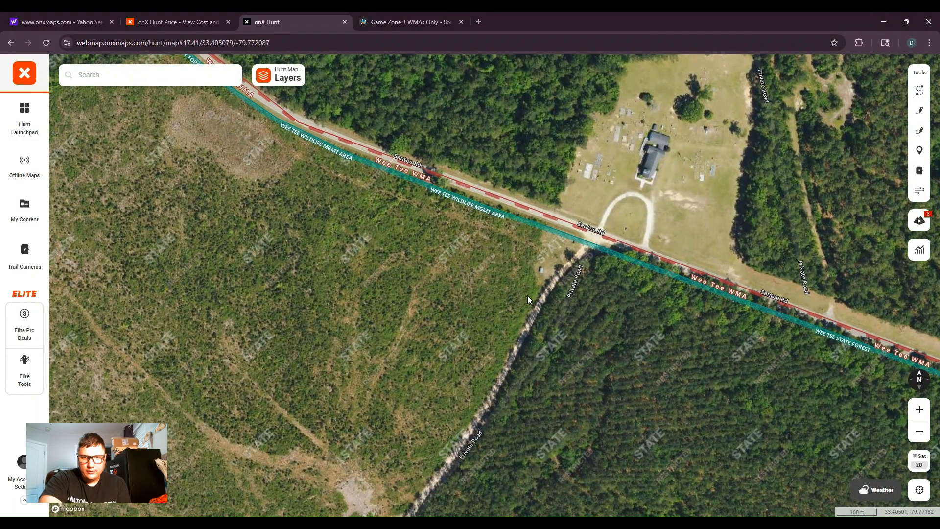
{"action": "scroll", "coordinate": [568, 289], "scroll_direction": "up", "scroll_amount": 5}
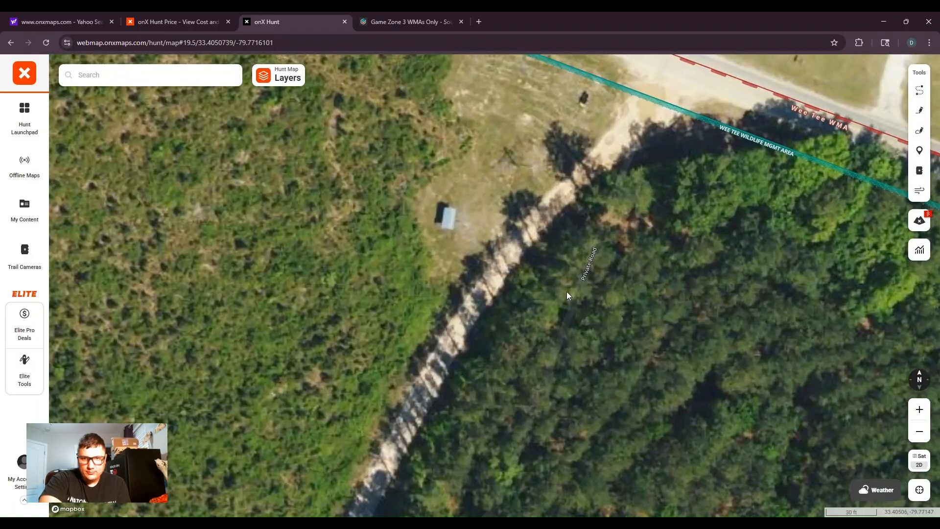
{"action": "scroll", "coordinate": [511, 337], "scroll_direction": "down", "scroll_amount": 2}
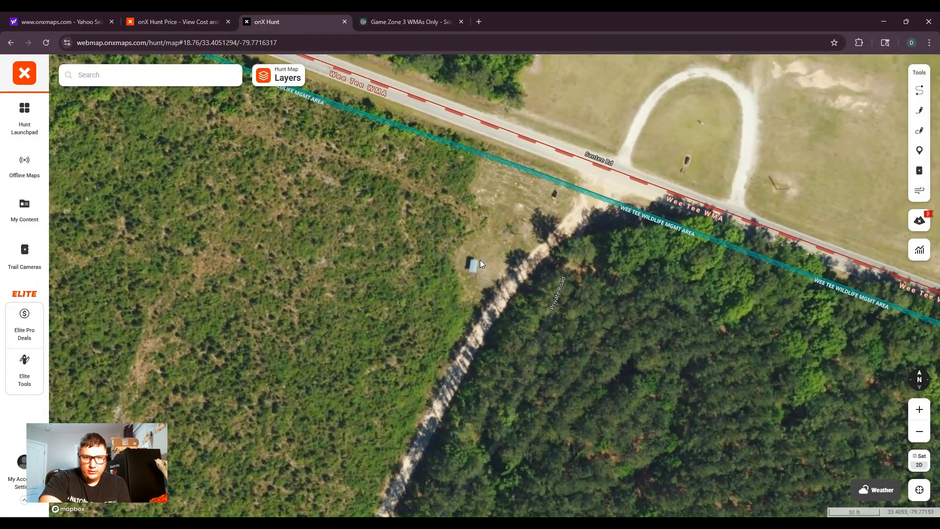
{"action": "scroll", "coordinate": [494, 353], "scroll_direction": "up", "scroll_amount": 4}
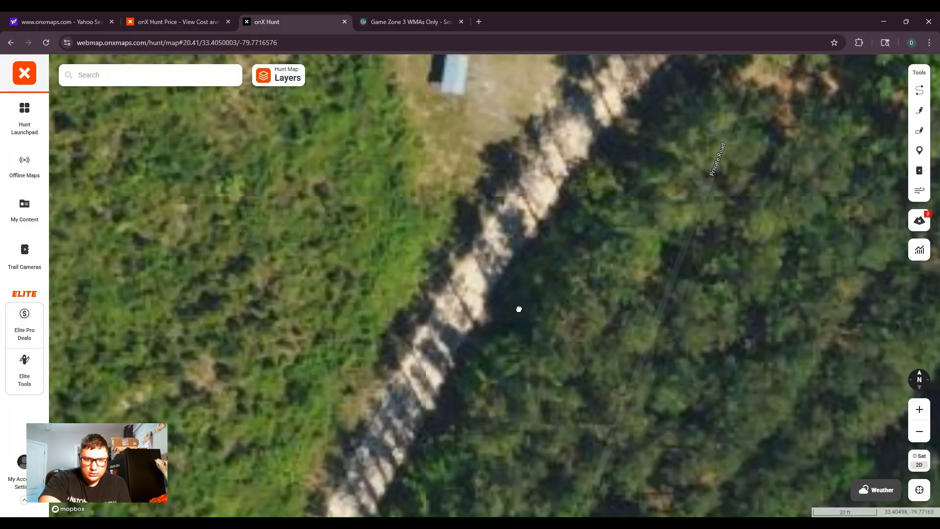
{"action": "scroll", "coordinate": [483, 376], "scroll_direction": "down", "scroll_amount": 3}
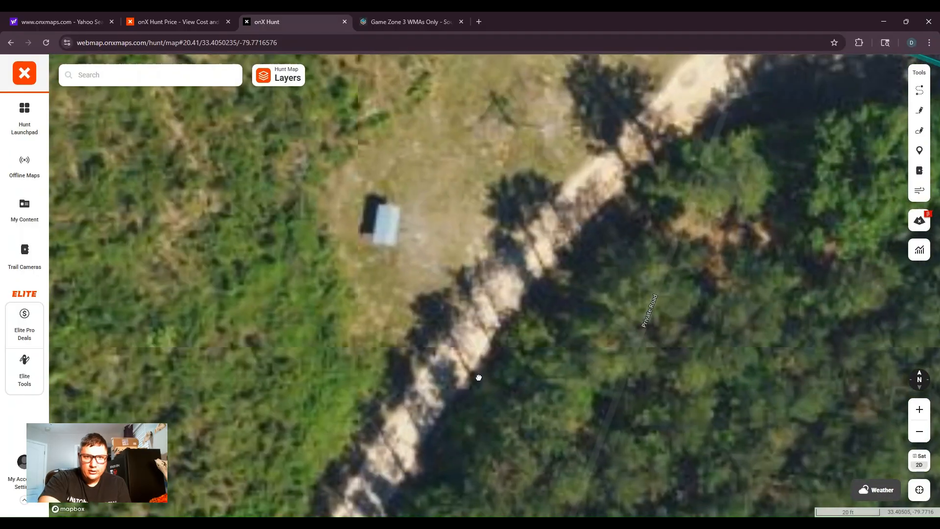
{"action": "scroll", "coordinate": [477, 366], "scroll_direction": "down", "scroll_amount": 3}
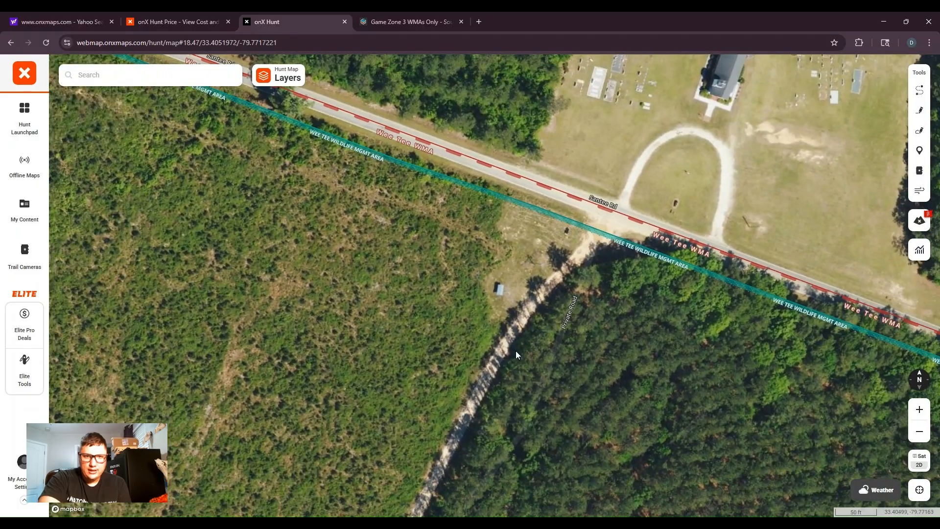
- Trace the private road from the Santee Rd entrance back past the clearing and small building to the waypoint
{"action": "left_click_drag", "start_coordinate": [516, 350], "coordinate": [596, 273]}
{"action": "scroll", "coordinate": [572, 278], "scroll_direction": "down", "scroll_amount": 3}
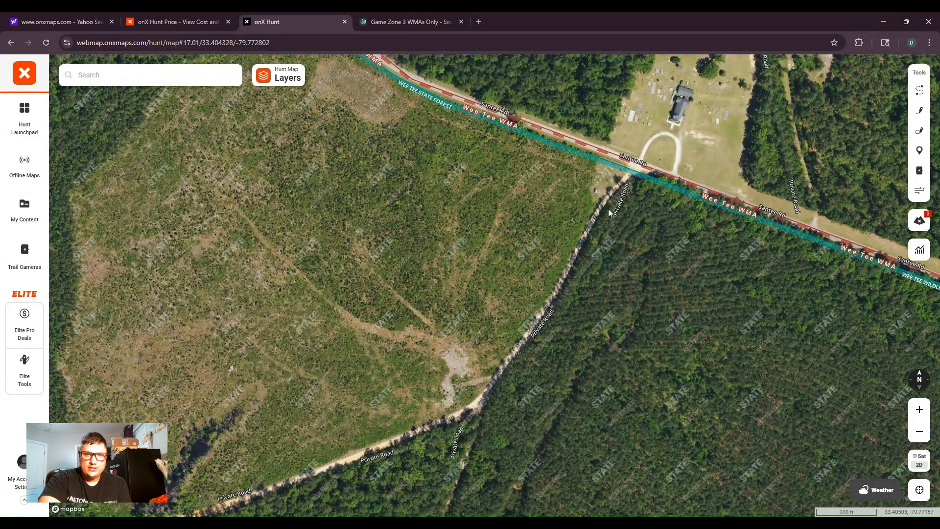
{"action": "left_click_drag", "start_coordinate": [509, 323], "coordinate": [583, 198]}
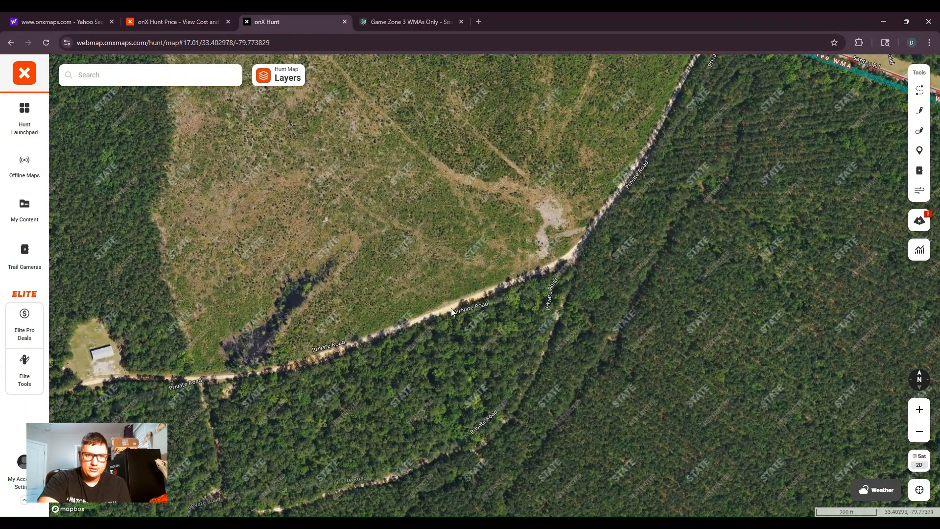
{"action": "left_click_drag", "start_coordinate": [450, 308], "coordinate": [607, 296]}
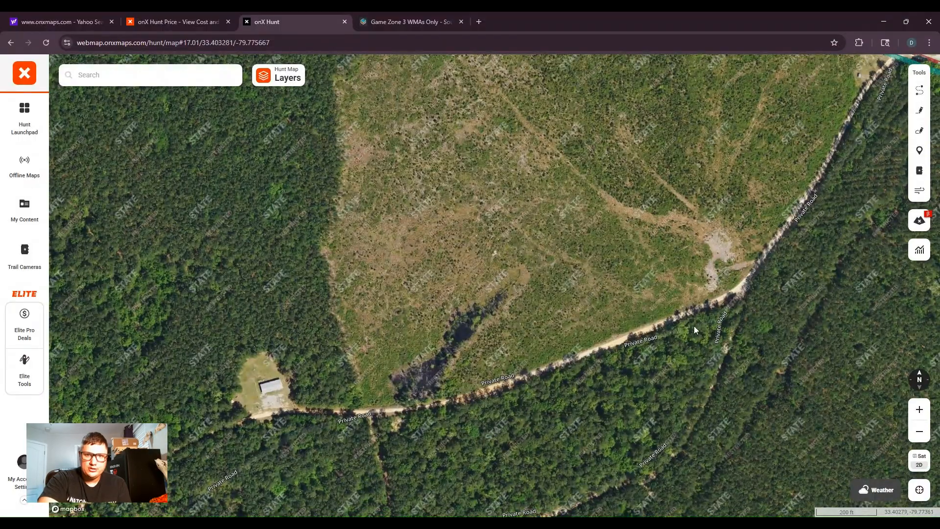
{"action": "left_click_drag", "start_coordinate": [447, 357], "coordinate": [744, 131]}
{"action": "scroll", "coordinate": [615, 239], "scroll_direction": "down", "scroll_amount": 4}
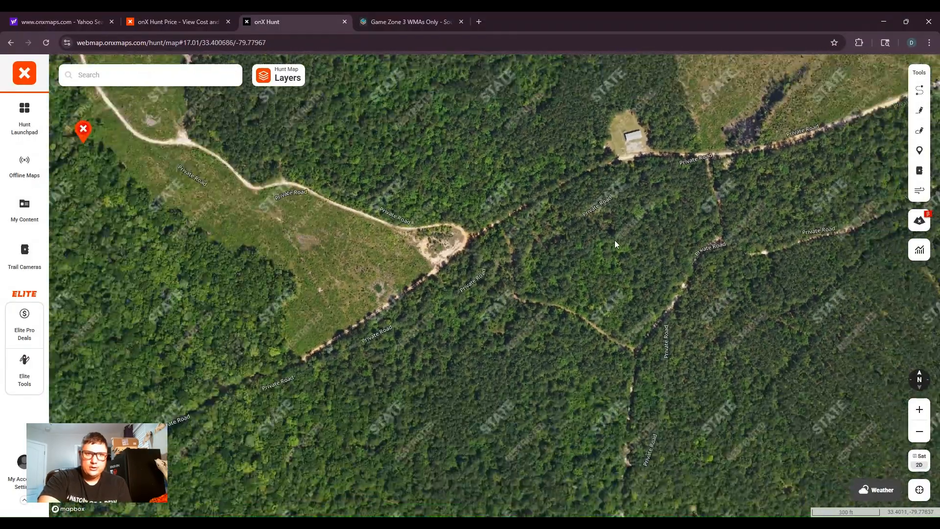
{"action": "scroll", "coordinate": [615, 240], "scroll_direction": "down", "scroll_amount": 3}
{"action": "left_click_drag", "start_coordinate": [265, 170], "coordinate": [373, 264]}
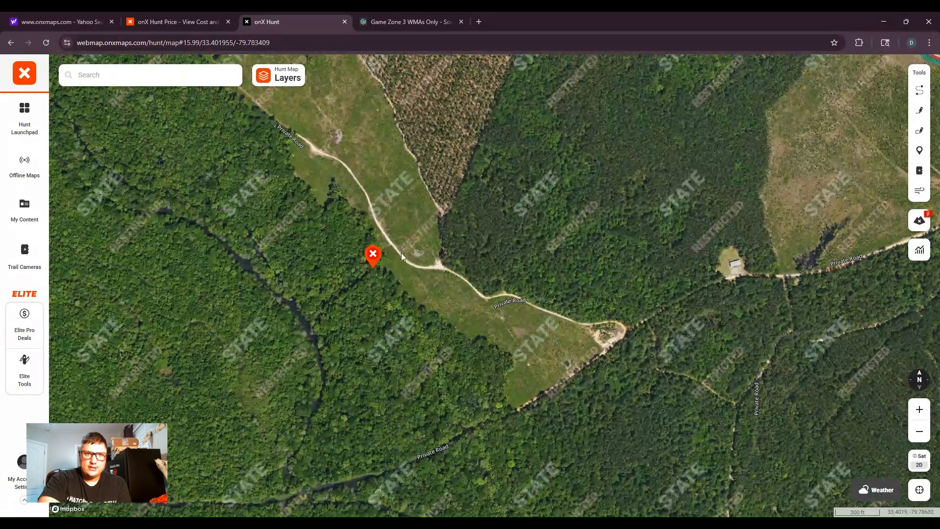
- Examine the open field and thinned timber north of the waypoint, and inspect the timber edge close to it
{"action": "left_click_drag", "start_coordinate": [381, 215], "coordinate": [400, 296]}
{"action": "left_click_drag", "start_coordinate": [390, 247], "coordinate": [407, 337]}
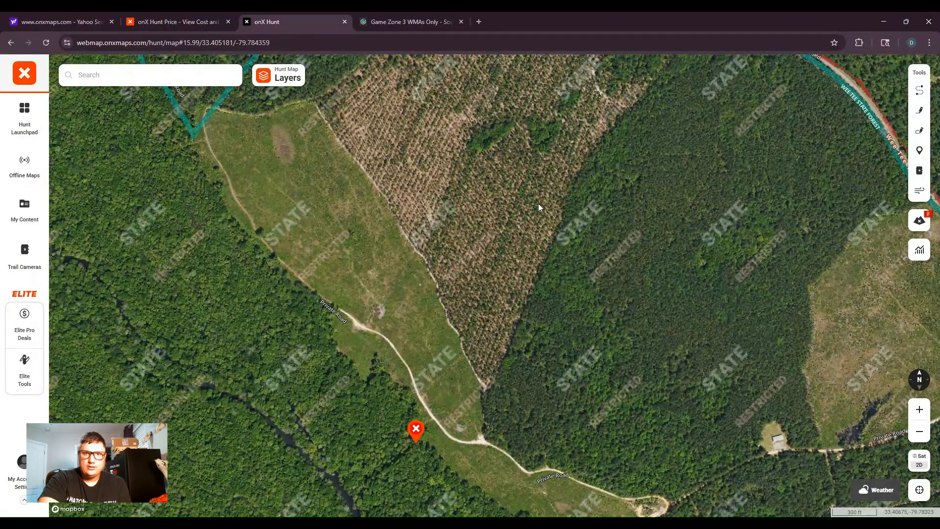
{"action": "left_click_drag", "start_coordinate": [538, 207], "coordinate": [564, 295]}
{"action": "left_click_drag", "start_coordinate": [507, 337], "coordinate": [483, 141]}
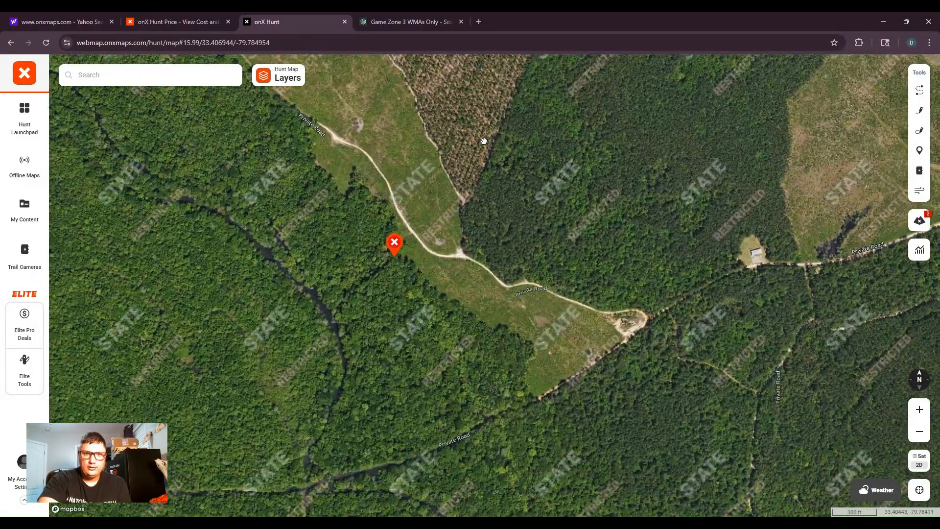
{"action": "scroll", "coordinate": [480, 283], "scroll_direction": "up", "scroll_amount": 5}
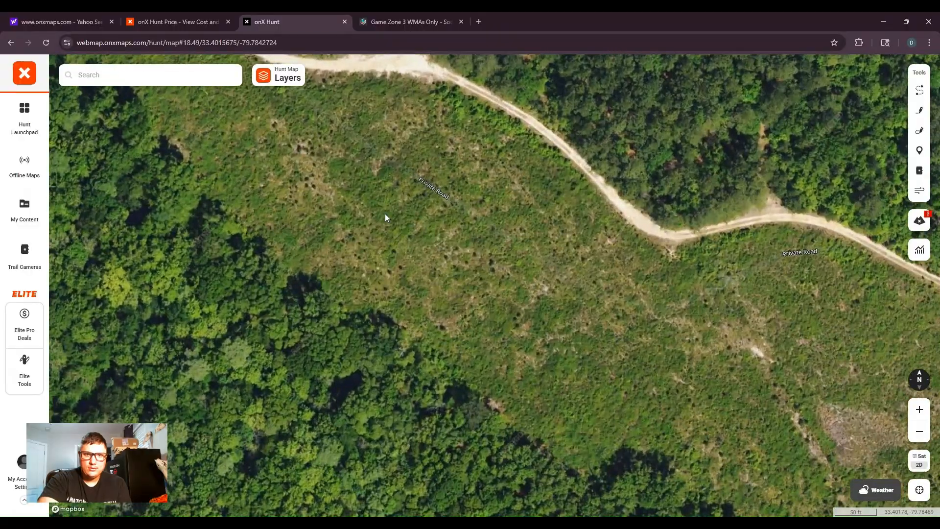
{"action": "left_click_drag", "start_coordinate": [384, 213], "coordinate": [559, 356]}
{"action": "scroll", "coordinate": [468, 333], "scroll_direction": "up", "scroll_amount": 2}
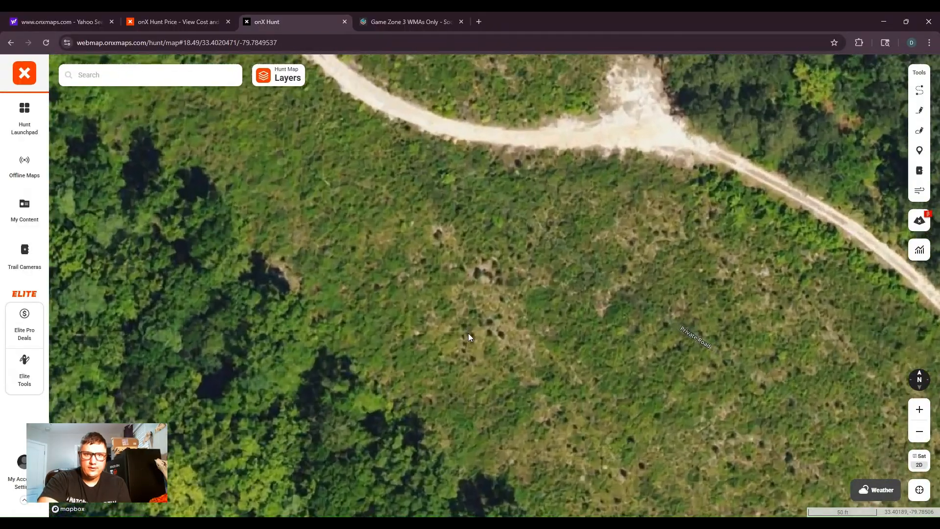
{"action": "left_click_drag", "start_coordinate": [339, 152], "coordinate": [514, 365]}
{"action": "left_click_drag", "start_coordinate": [447, 338], "coordinate": [450, 289]}
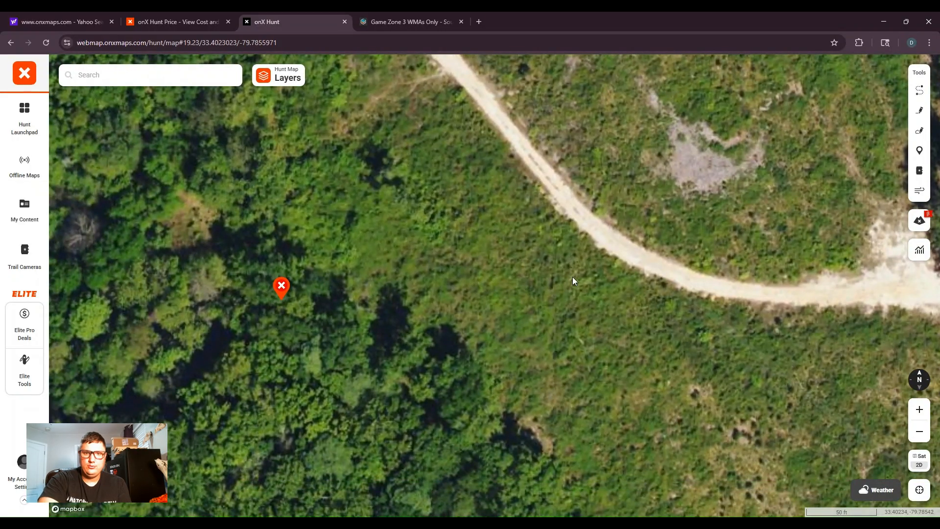
{"action": "left_click_drag", "start_coordinate": [569, 332], "coordinate": [548, 309]}
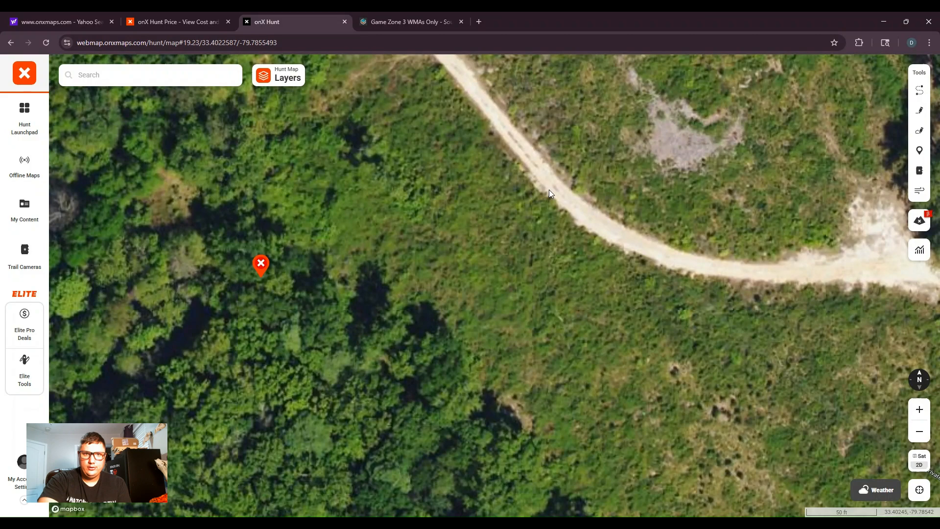
- Study the private road where it runs past the waypoint, looking for where it meets the timber edge
{"action": "left_click_drag", "start_coordinate": [352, 212], "coordinate": [548, 365]}
{"action": "left_click_drag", "start_coordinate": [578, 299], "coordinate": [654, 392]}
{"action": "scroll", "coordinate": [566, 362], "scroll_direction": "down", "scroll_amount": 2}
{"action": "scroll", "coordinate": [567, 367], "scroll_direction": "down", "scroll_amount": 2}
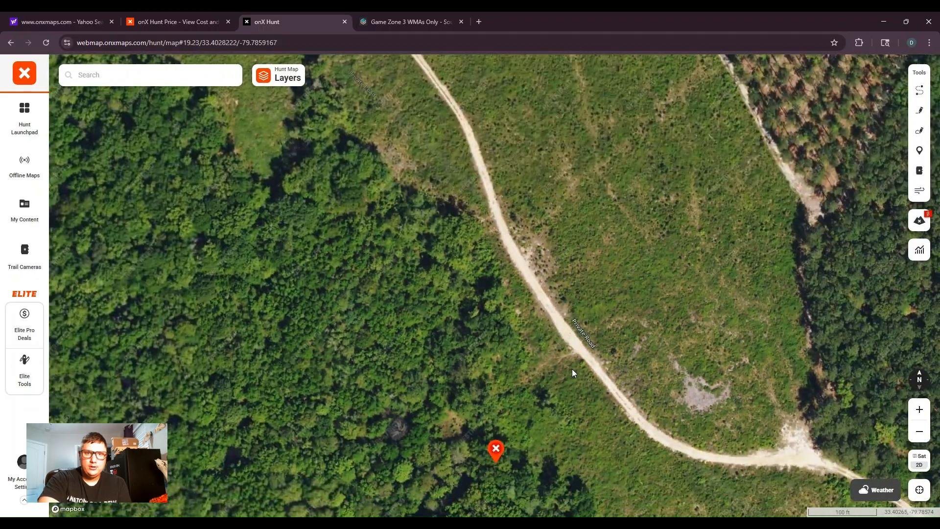
{"action": "left_click_drag", "start_coordinate": [669, 448], "coordinate": [617, 263]}
{"action": "left_click_drag", "start_coordinate": [687, 300], "coordinate": [521, 146]}
{"action": "left_click_drag", "start_coordinate": [764, 240], "coordinate": [717, 350]}
{"action": "left_click_drag", "start_coordinate": [560, 260], "coordinate": [620, 353]}
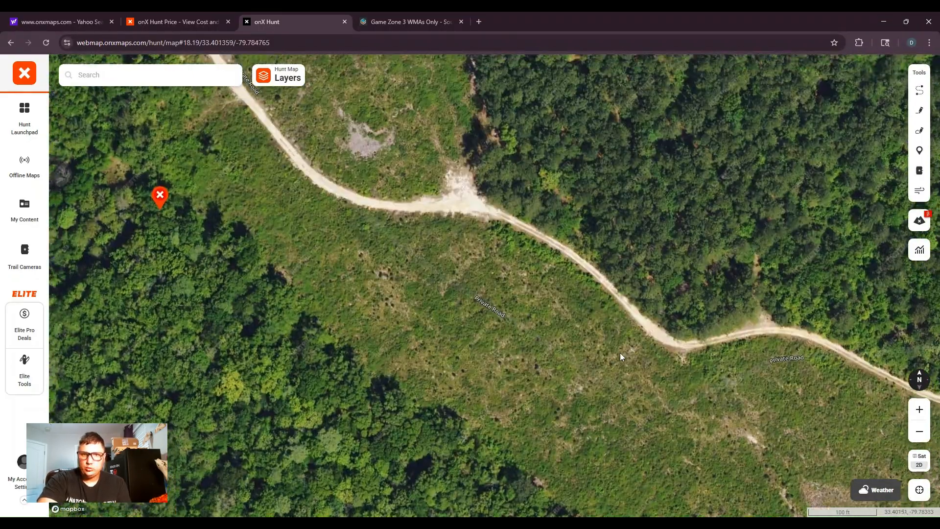
{"action": "left_click_drag", "start_coordinate": [166, 231], "coordinate": [417, 397]}
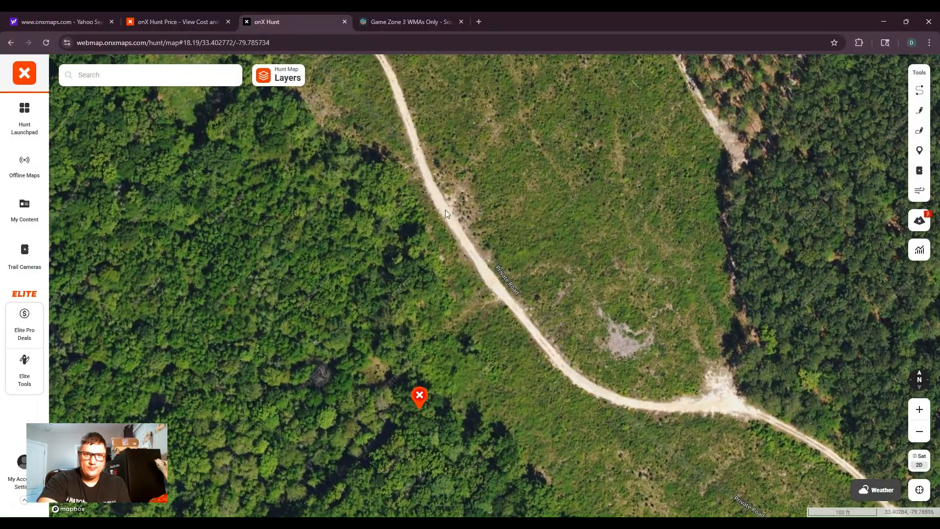
{"action": "left_click_drag", "start_coordinate": [445, 210], "coordinate": [497, 318]}
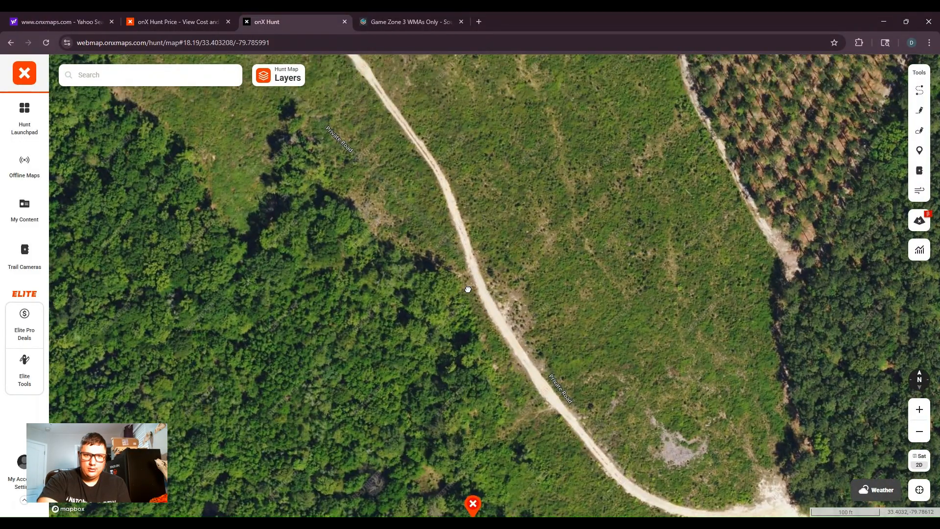
- Add a waypoint at 33.4032, -79.78612, where the timber edge meets the private road, and close its details
{"action": "double_click", "coordinate": [468, 290]}
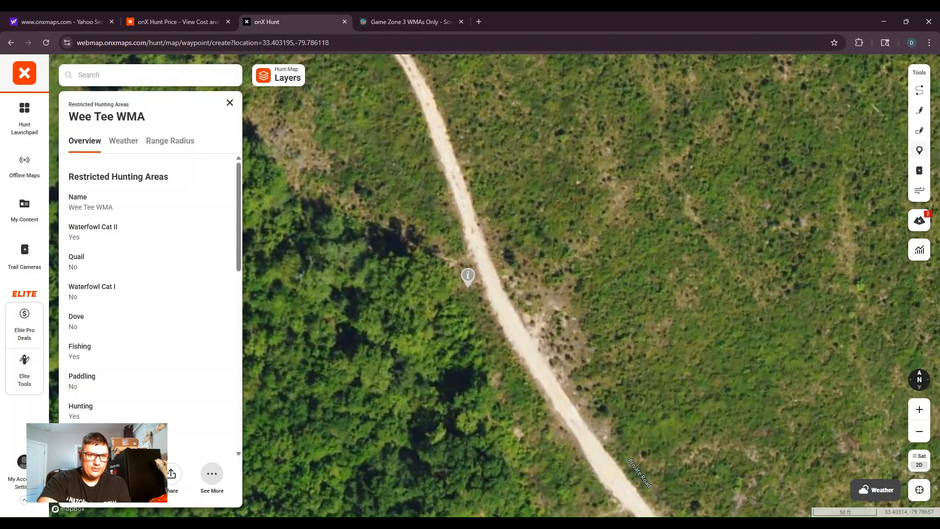
{"action": "left_click", "coordinate": [230, 77]}
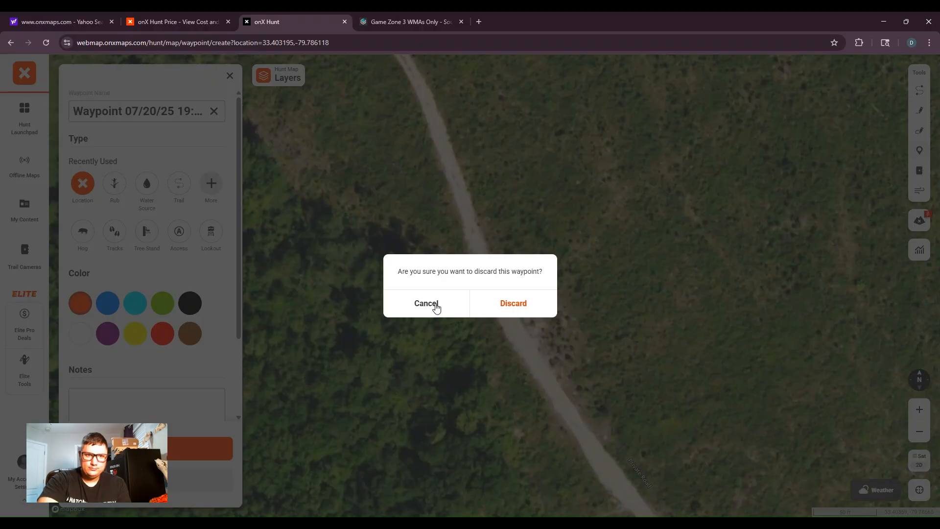
{"action": "left_click", "coordinate": [435, 304]}
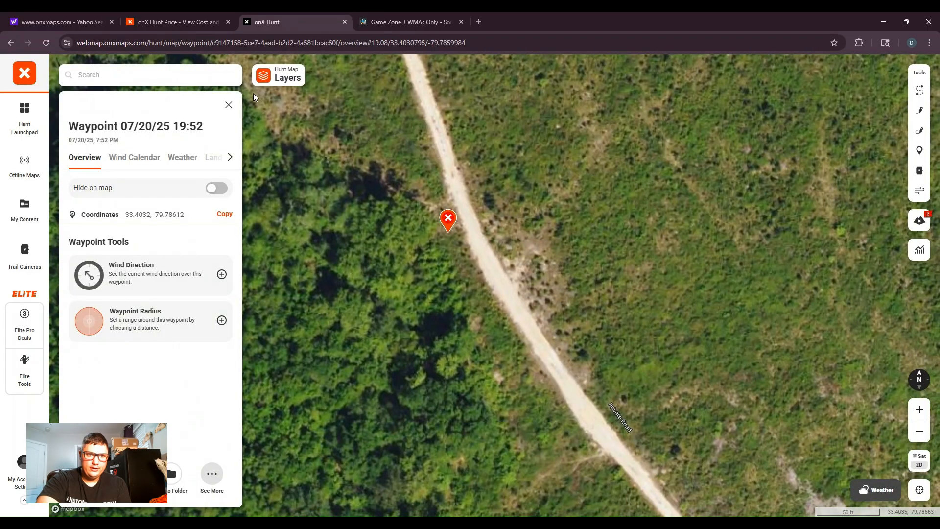
{"action": "left_click", "coordinate": [228, 105]}
- Change the type of the waypoint beside the private road to Trail, save it and close its details
{"action": "scroll", "coordinate": [566, 327], "scroll_direction": "down", "scroll_amount": 2}
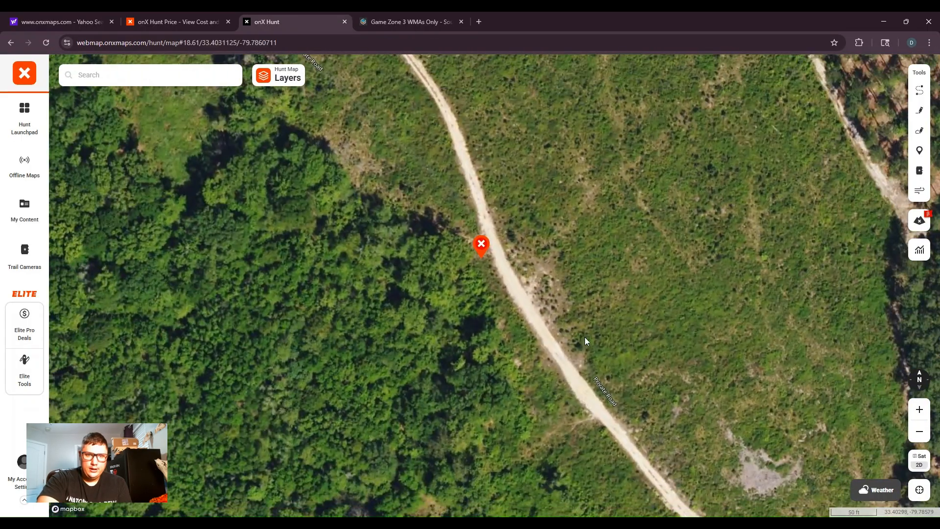
{"action": "left_click", "coordinate": [482, 248]}
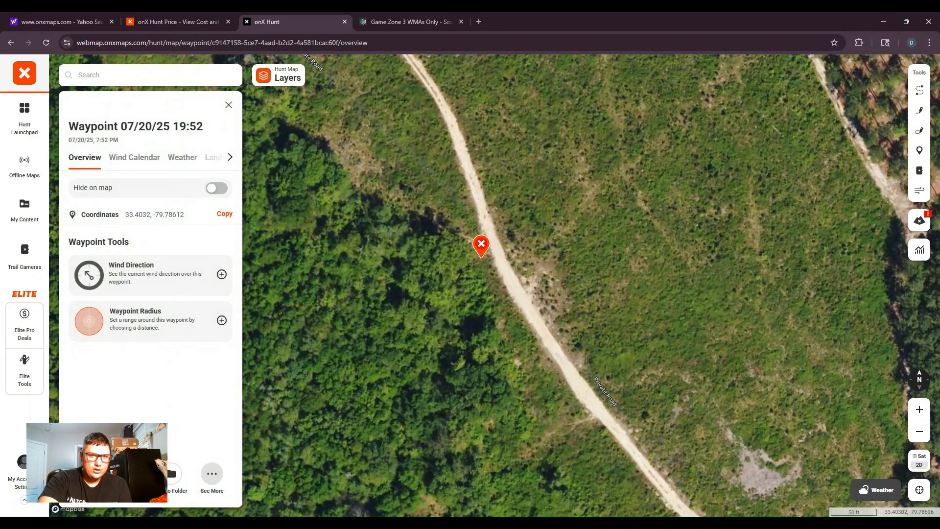
{"action": "left_click", "coordinate": [89, 474]}
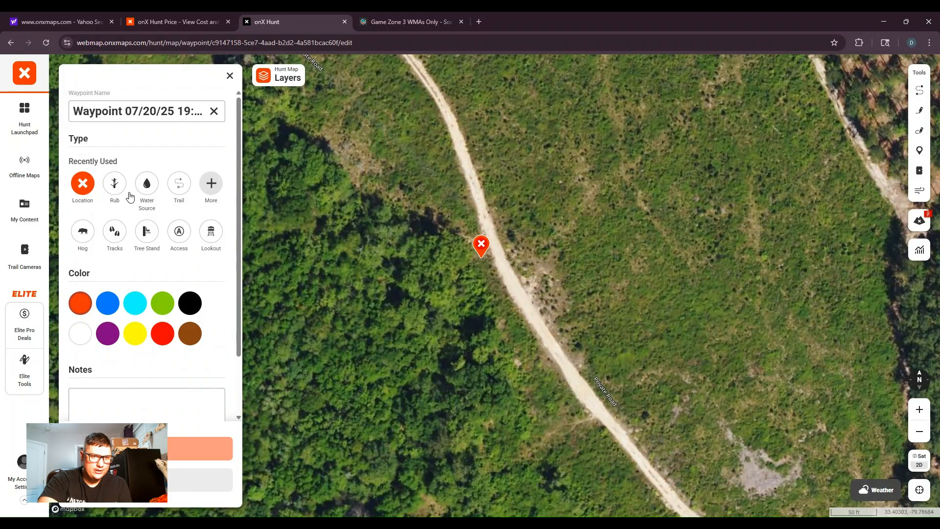
{"action": "left_click", "coordinate": [177, 185]}
{"action": "left_click", "coordinate": [169, 456]}
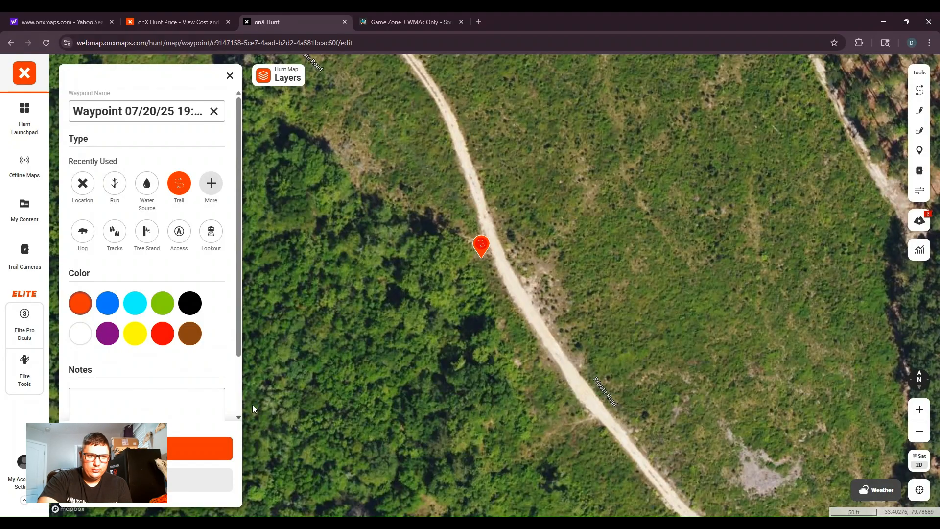
{"action": "left_click", "coordinate": [229, 104]}
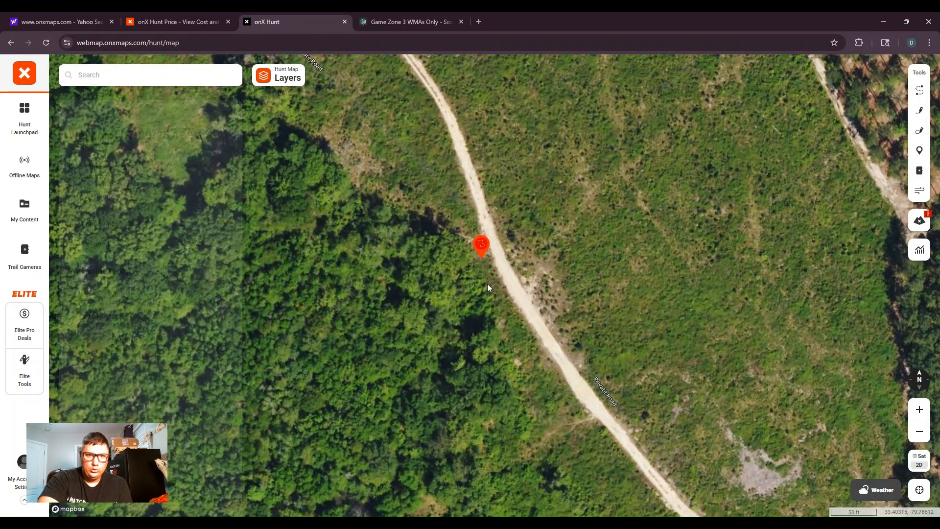
- Survey the land from the two waypoints north to Santee Rd, and open the area details for the thinned timber block
{"action": "scroll", "coordinate": [487, 283], "scroll_direction": "down", "scroll_amount": 5}
{"action": "scroll", "coordinate": [497, 275], "scroll_direction": "down", "scroll_amount": 3}
{"action": "left_click_drag", "start_coordinate": [672, 315], "coordinate": [644, 274]}
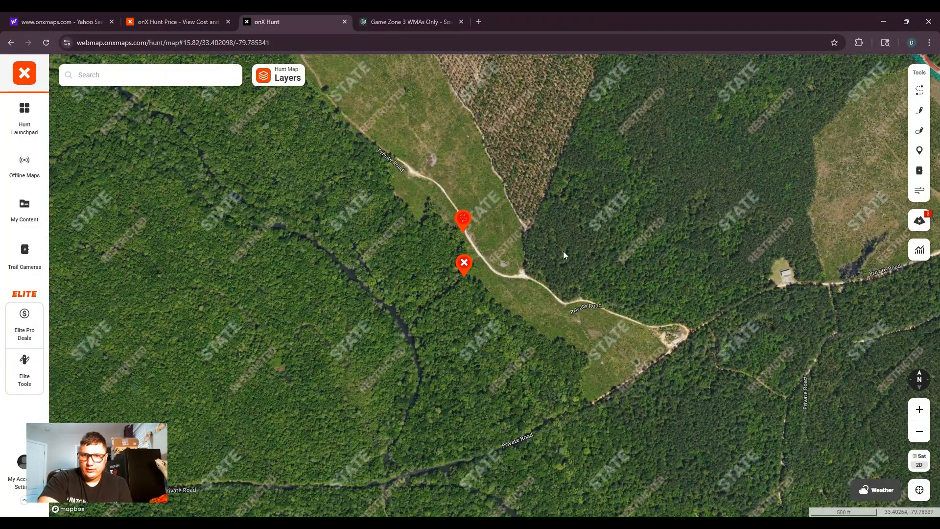
{"action": "left_click_drag", "start_coordinate": [563, 250], "coordinate": [558, 321]}
{"action": "left_click_drag", "start_coordinate": [486, 285], "coordinate": [487, 373]}
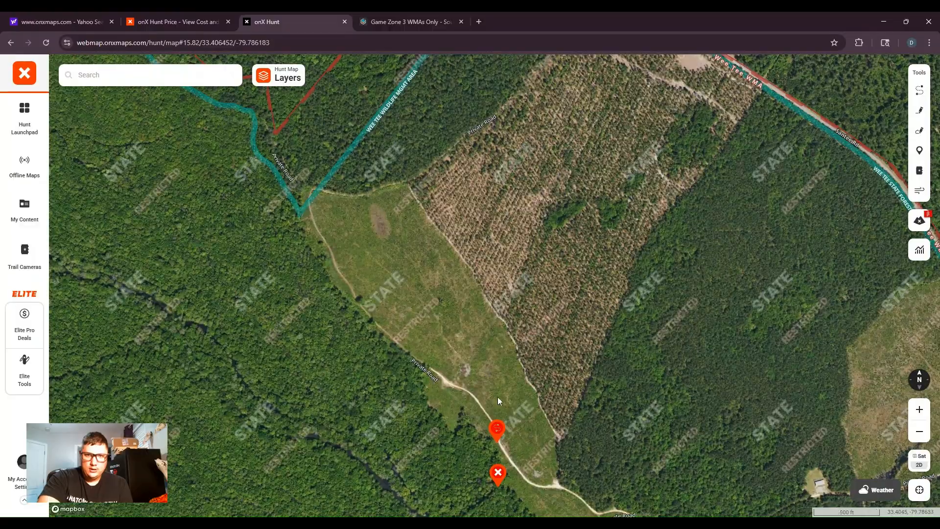
{"action": "left_click_drag", "start_coordinate": [563, 323], "coordinate": [529, 392]}
{"action": "scroll", "coordinate": [524, 396], "scroll_direction": "down", "scroll_amount": 2}
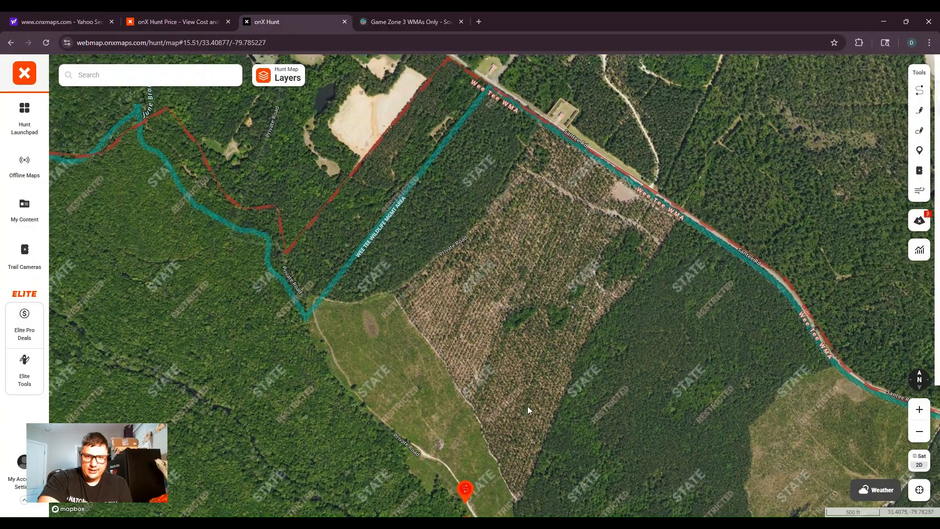
{"action": "left_click", "coordinate": [522, 407]}
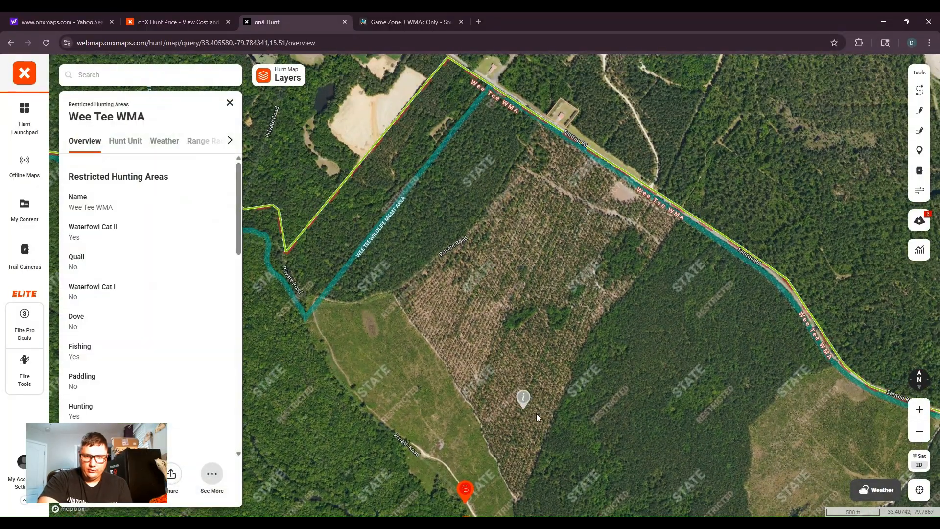
- Close the area details and survey the thinned timber block from the grassy clearing up to the road boundary and the eastern timber edge
{"action": "left_click", "coordinate": [229, 104]}
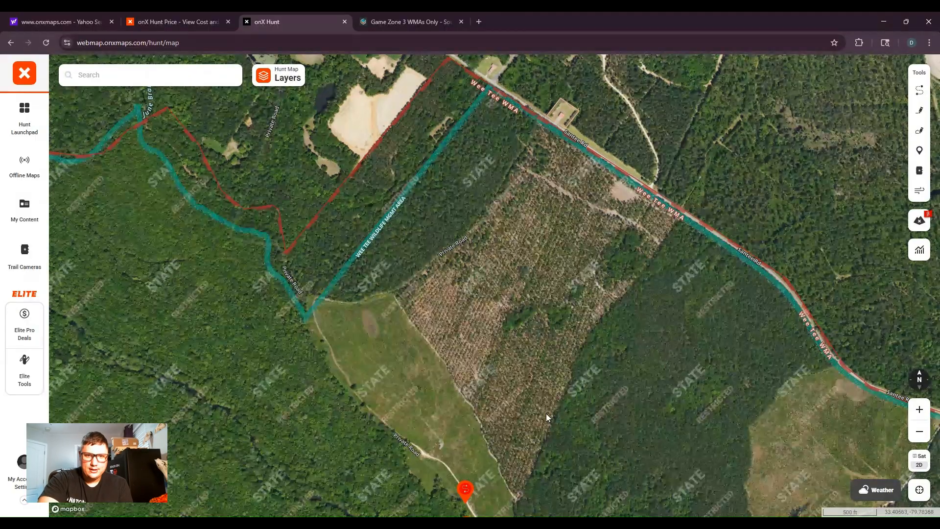
{"action": "left_click_drag", "start_coordinate": [514, 422], "coordinate": [522, 363]}
{"action": "scroll", "coordinate": [522, 363], "scroll_direction": "up", "scroll_amount": 4}
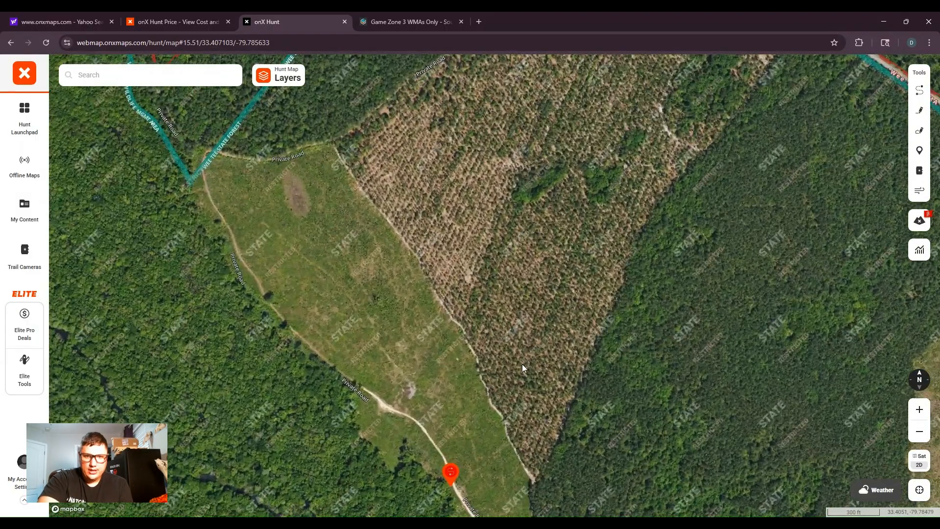
{"action": "scroll", "coordinate": [521, 371], "scroll_direction": "up", "scroll_amount": 2}
{"action": "left_click_drag", "start_coordinate": [505, 304], "coordinate": [477, 394]}
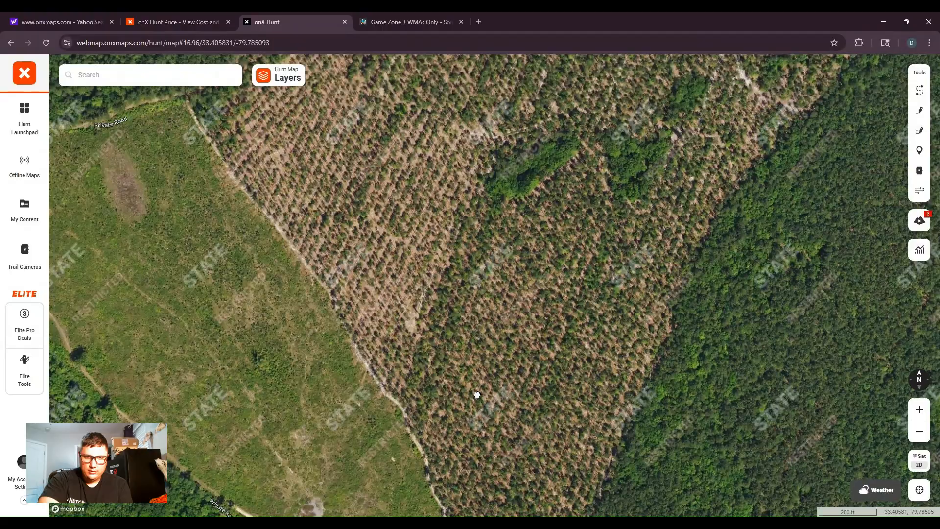
{"action": "left_click_drag", "start_coordinate": [553, 261], "coordinate": [525, 335]}
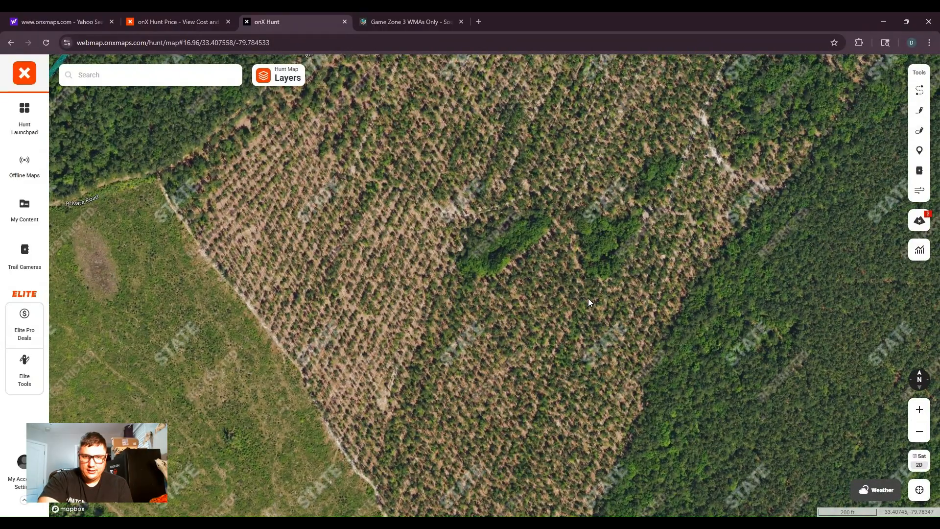
{"action": "scroll", "coordinate": [588, 302], "scroll_direction": "down", "scroll_amount": 2}
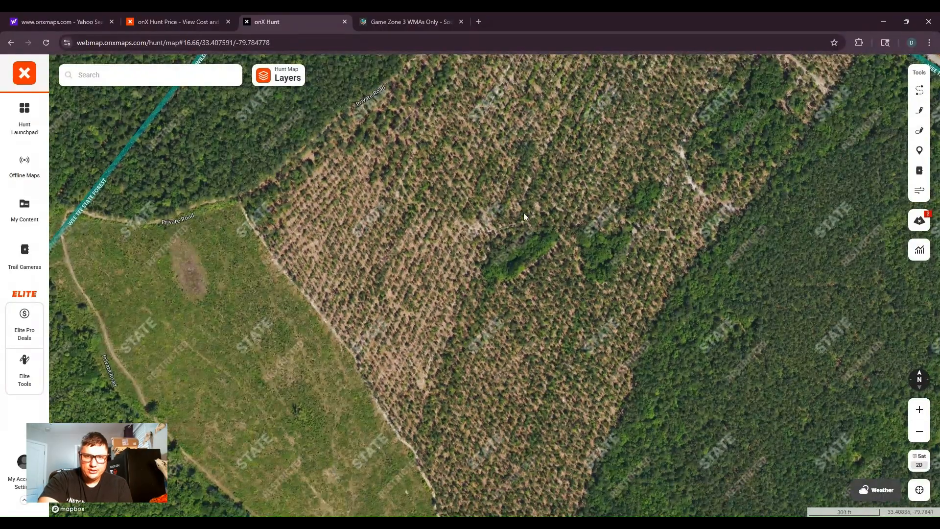
{"action": "left_click_drag", "start_coordinate": [564, 281], "coordinate": [533, 315]}
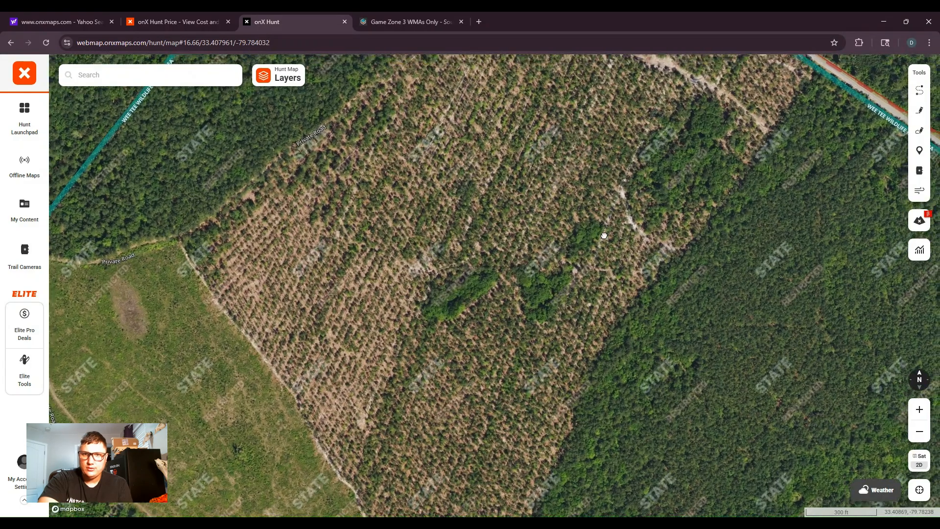
{"action": "left_click_drag", "start_coordinate": [786, 180], "coordinate": [712, 224]}
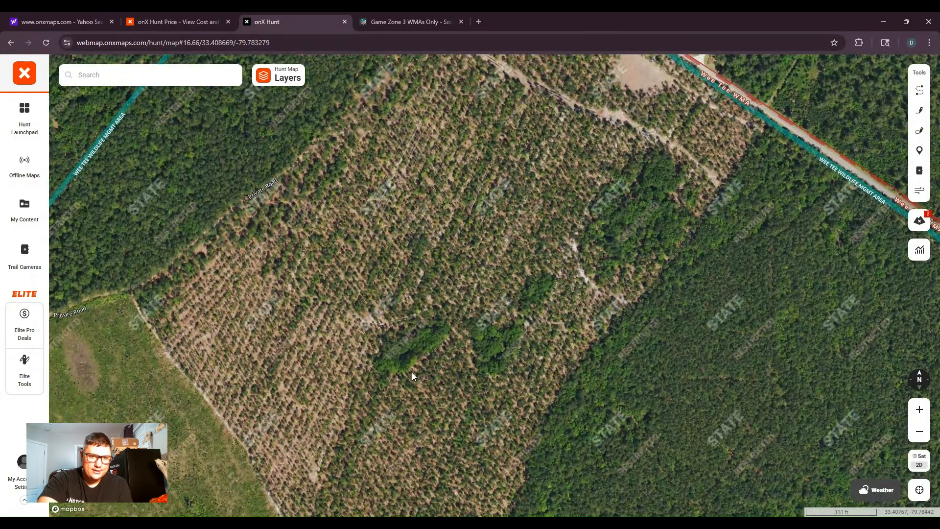
{"action": "left_click_drag", "start_coordinate": [412, 376], "coordinate": [552, 286]}
{"action": "left_click_drag", "start_coordinate": [537, 340], "coordinate": [352, 426]}
{"action": "left_click_drag", "start_coordinate": [410, 396], "coordinate": [542, 307]}
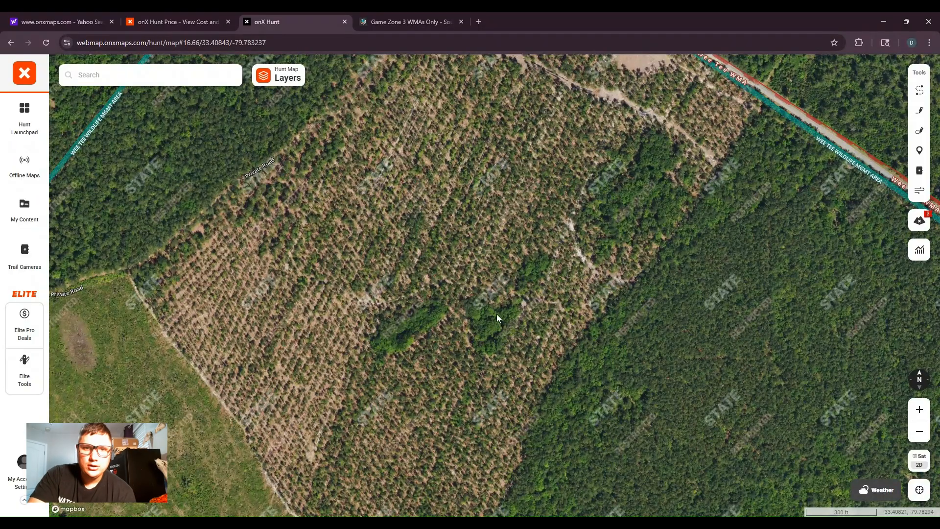
- Examine the dense green thickets inside the thinned block up close, including the larger one near the eastern timber edge
{"action": "scroll", "coordinate": [512, 346], "scroll_direction": "up", "scroll_amount": 3}
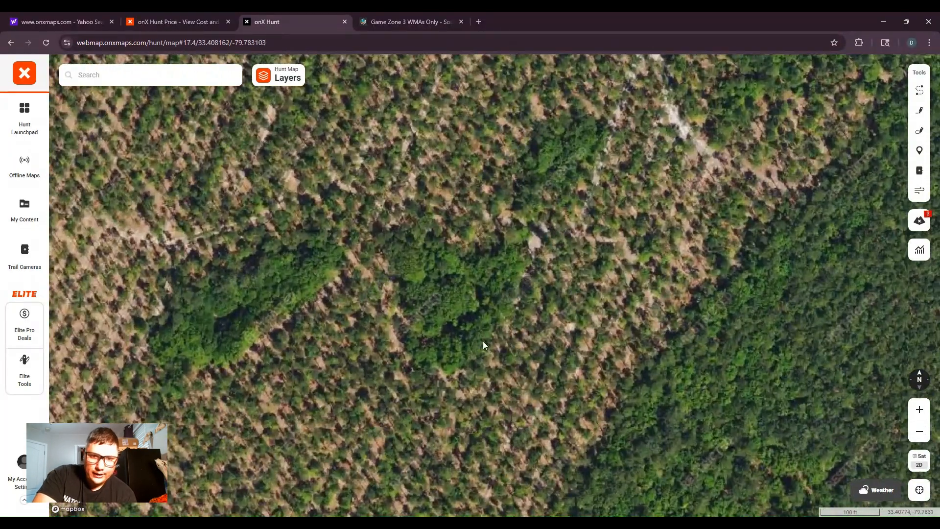
{"action": "scroll", "coordinate": [482, 340], "scroll_direction": "up", "scroll_amount": 5}
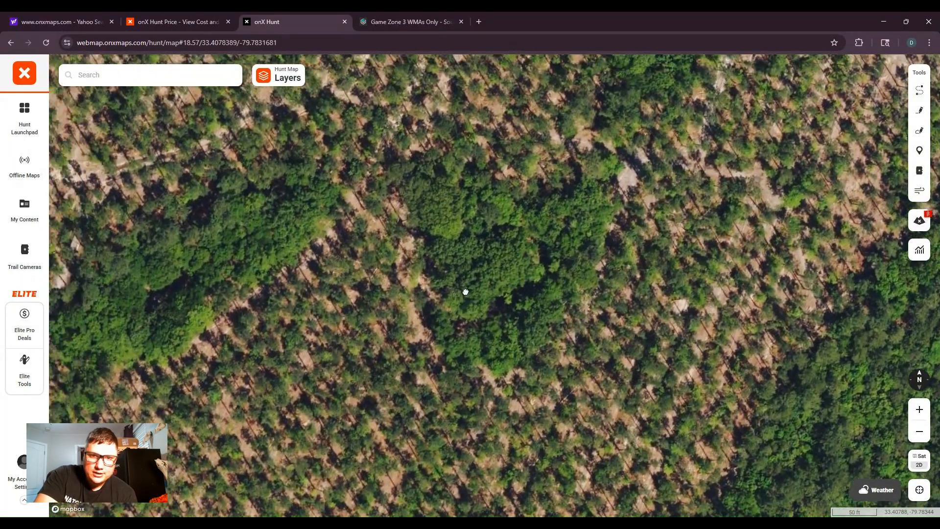
{"action": "left_click_drag", "start_coordinate": [466, 291], "coordinate": [472, 336]}
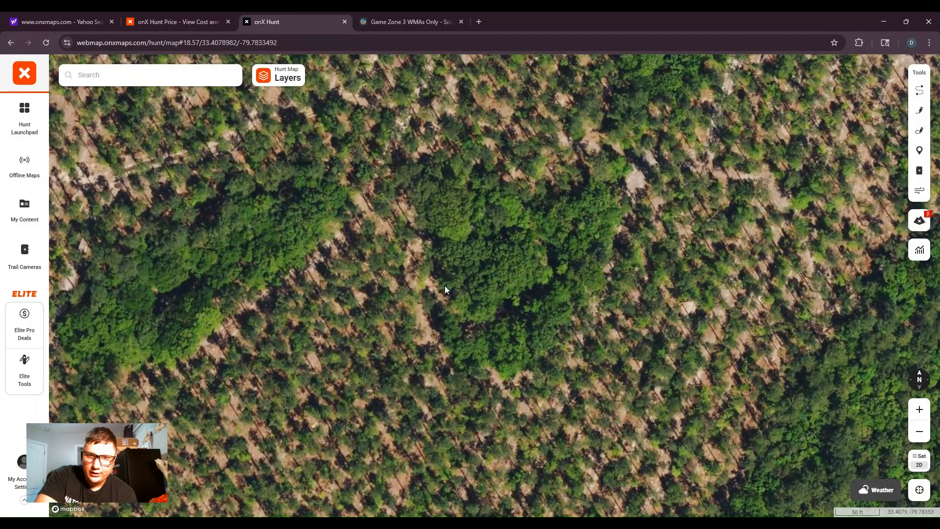
{"action": "left_click_drag", "start_coordinate": [445, 286], "coordinate": [504, 316]}
{"action": "left_click_drag", "start_coordinate": [324, 354], "coordinate": [427, 347]}
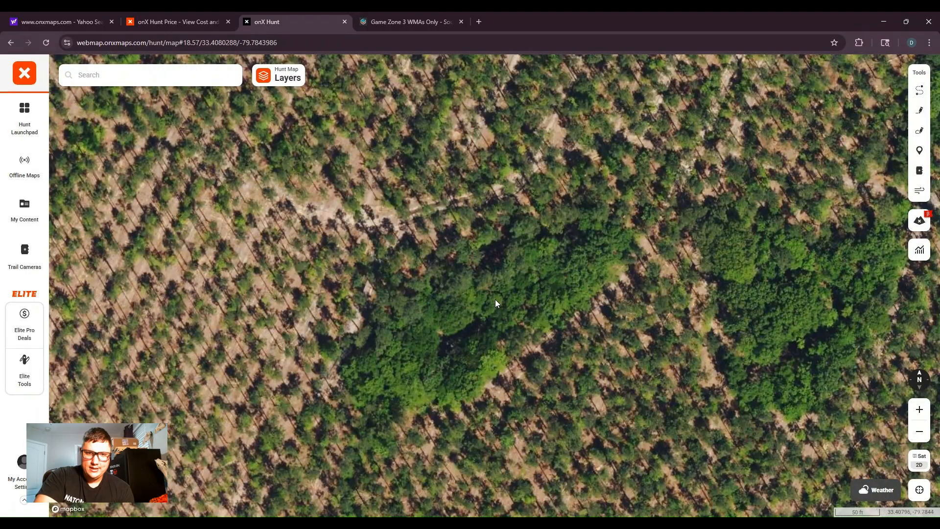
{"action": "scroll", "coordinate": [504, 326], "scroll_direction": "down", "scroll_amount": 3}
{"action": "left_click_drag", "start_coordinate": [529, 310], "coordinate": [319, 373]}
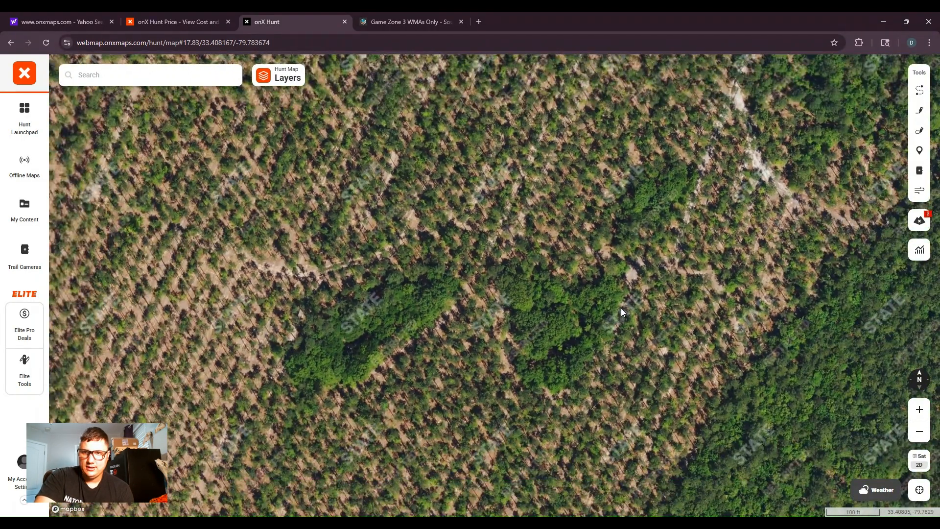
{"action": "left_click_drag", "start_coordinate": [621, 308], "coordinate": [378, 386]}
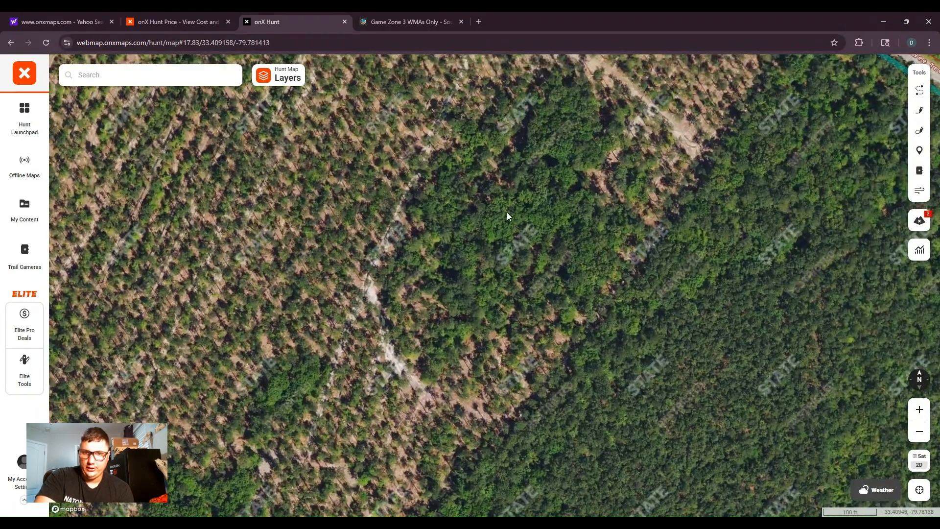
{"action": "left_click_drag", "start_coordinate": [507, 212], "coordinate": [519, 348]}
{"action": "left_click_drag", "start_coordinate": [415, 332], "coordinate": [630, 255]}
{"action": "scroll", "coordinate": [439, 318], "scroll_direction": "down", "scroll_amount": 5}
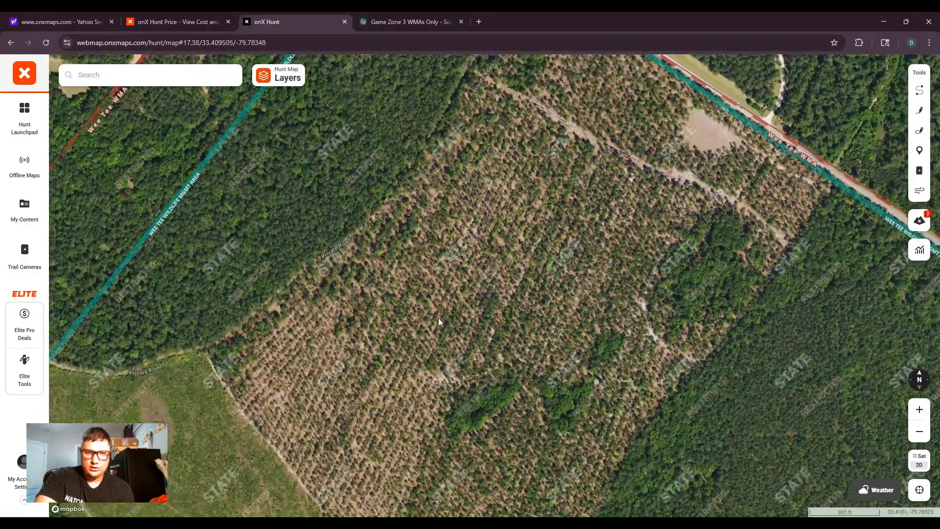
{"action": "left_click_drag", "start_coordinate": [600, 328], "coordinate": [572, 281]}
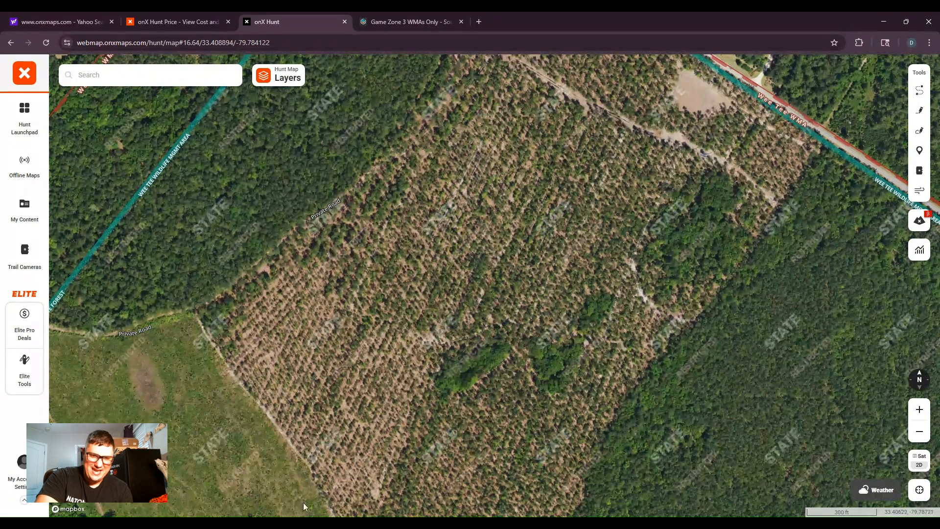
- Add a waypoint at 33.407777, -79.784450, on the western small thicket in the thinned block, and close its details
{"action": "left_click_drag", "start_coordinate": [304, 502], "coordinate": [428, 287]}
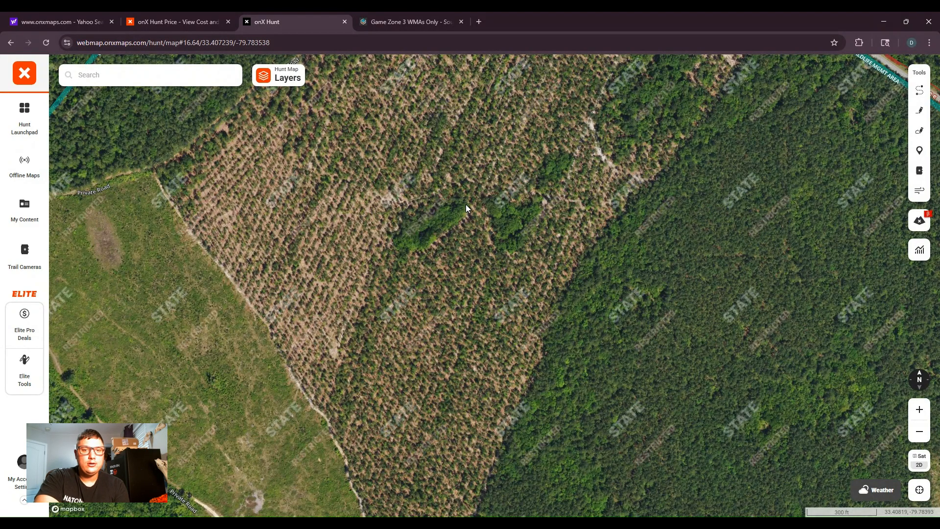
{"action": "left_click_drag", "start_coordinate": [458, 221], "coordinate": [471, 295]}
{"action": "mouse_move", "coordinate": [507, 160]}
{"action": "left_mouse_down"}
{"action": "mouse_move", "coordinate": [486, 275]}
{"action": "mouse_move", "coordinate": [509, 210]}
{"action": "mouse_move", "coordinate": [552, 190]}
{"action": "left_mouse_up"}
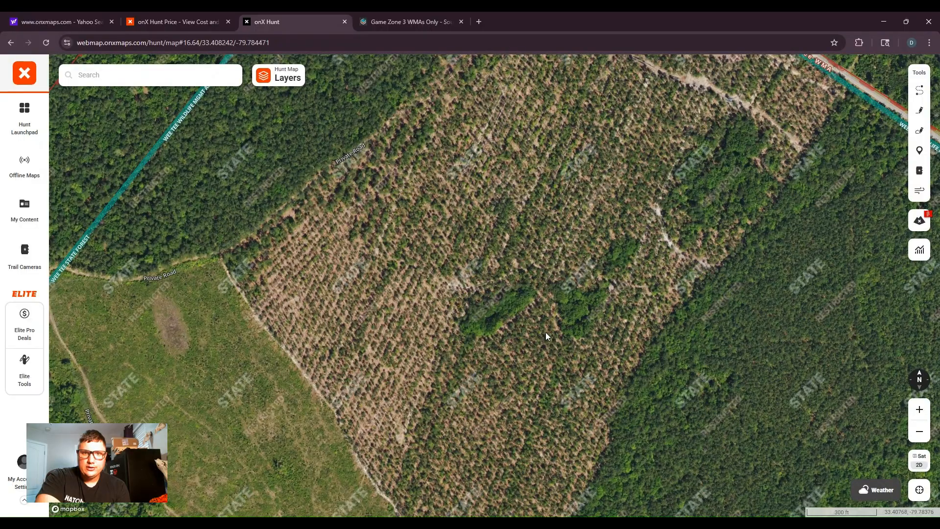
{"action": "mouse_move", "coordinate": [532, 385]}
{"action": "left_mouse_down"}
{"action": "mouse_move", "coordinate": [550, 329]}
{"action": "mouse_move", "coordinate": [509, 273]}
{"action": "left_mouse_up"}
{"action": "left_click_drag", "start_coordinate": [560, 356], "coordinate": [531, 312]}
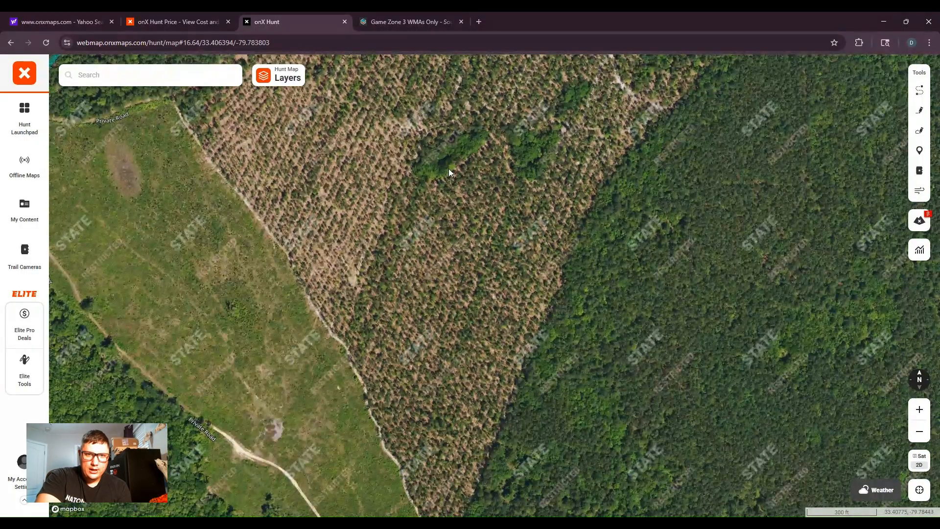
{"action": "left_click", "coordinate": [447, 176]}
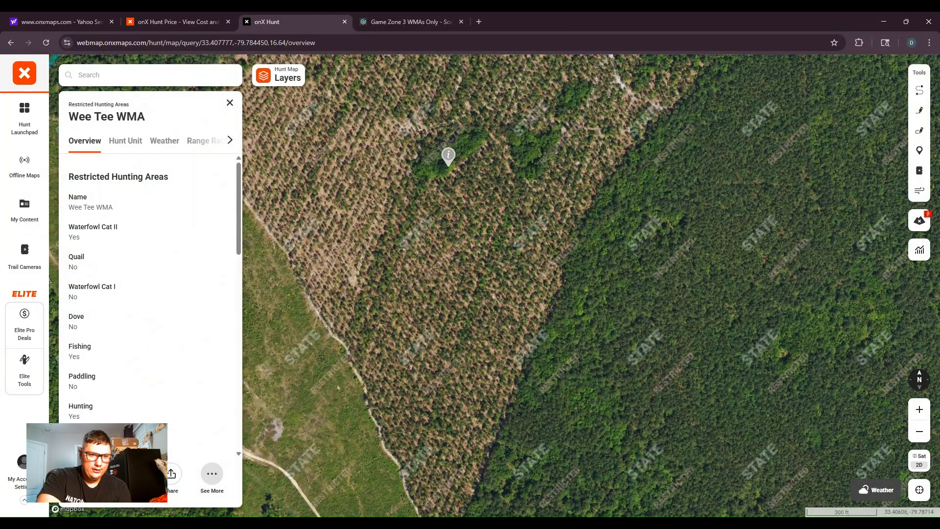
{"action": "left_click", "coordinate": [130, 473]}
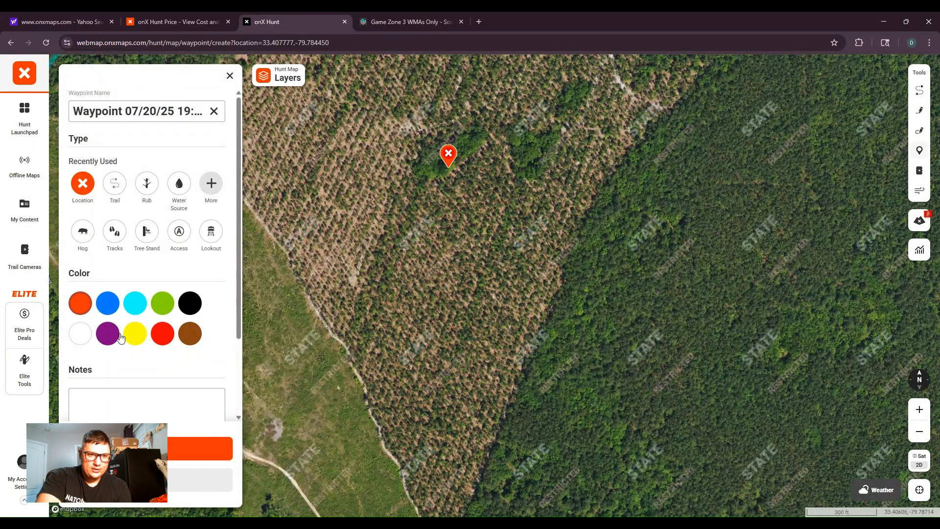
{"action": "left_click", "coordinate": [201, 448]}
{"action": "left_click", "coordinate": [228, 105]}
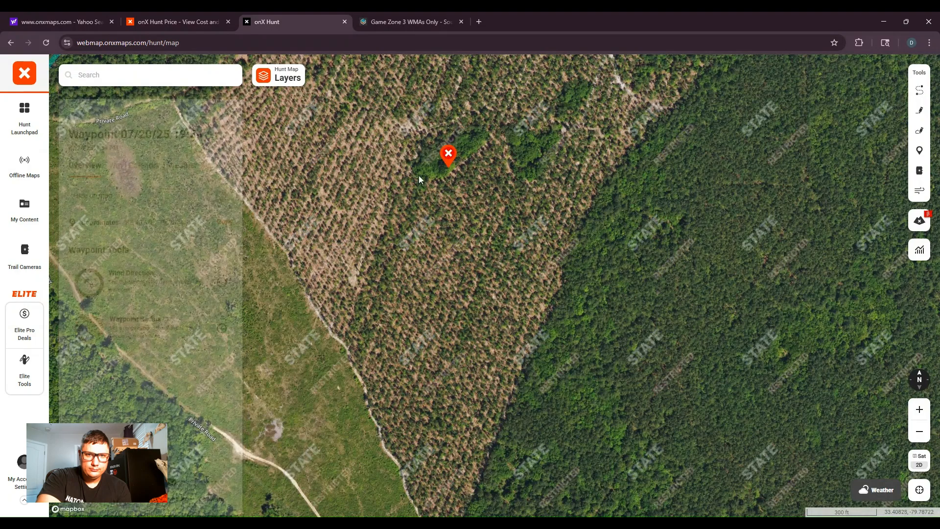
- Add a waypoint at 33.407967, -79.783320, on the neighbouring thicket to the east, and close its details
{"action": "left_click", "coordinate": [508, 298]}
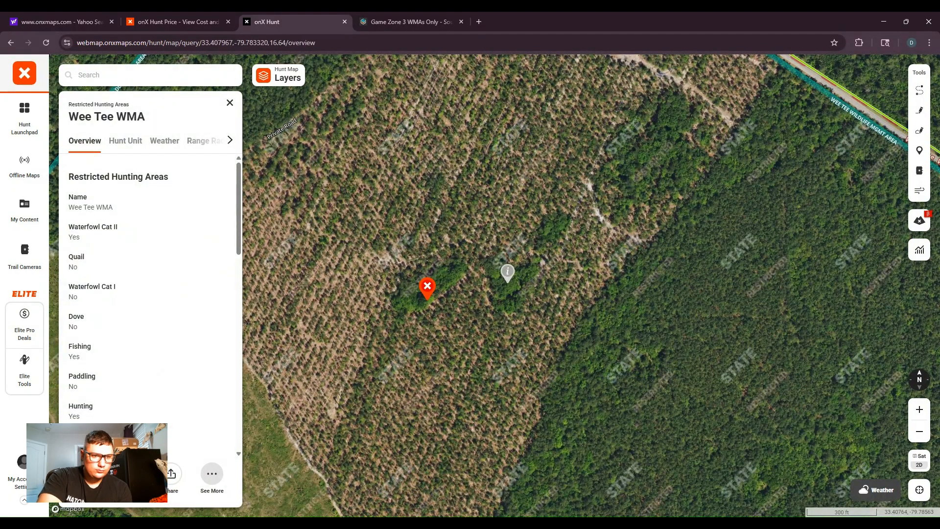
{"action": "left_click", "coordinate": [508, 272]}
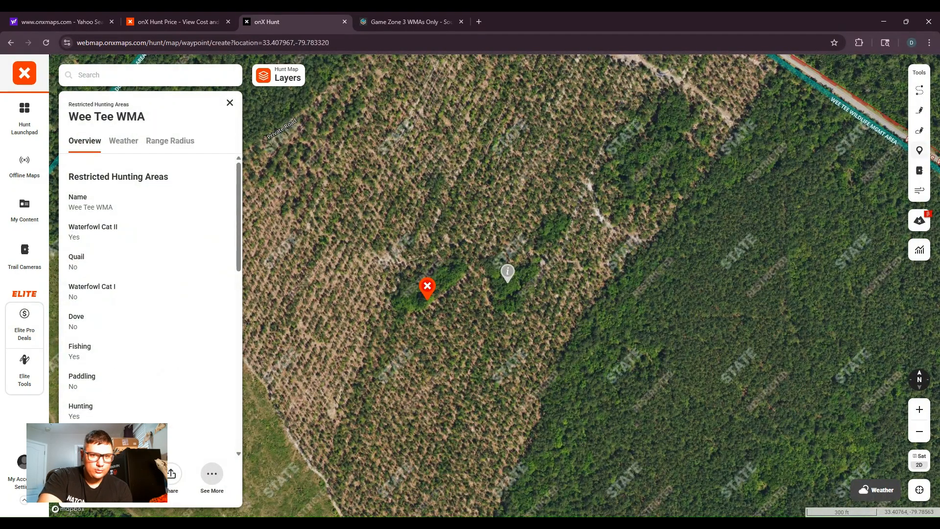
{"action": "left_click", "coordinate": [482, 248]}
{"action": "left_click_drag", "start_coordinate": [571, 233], "coordinate": [520, 303]}
{"action": "left_click", "coordinate": [230, 104]}
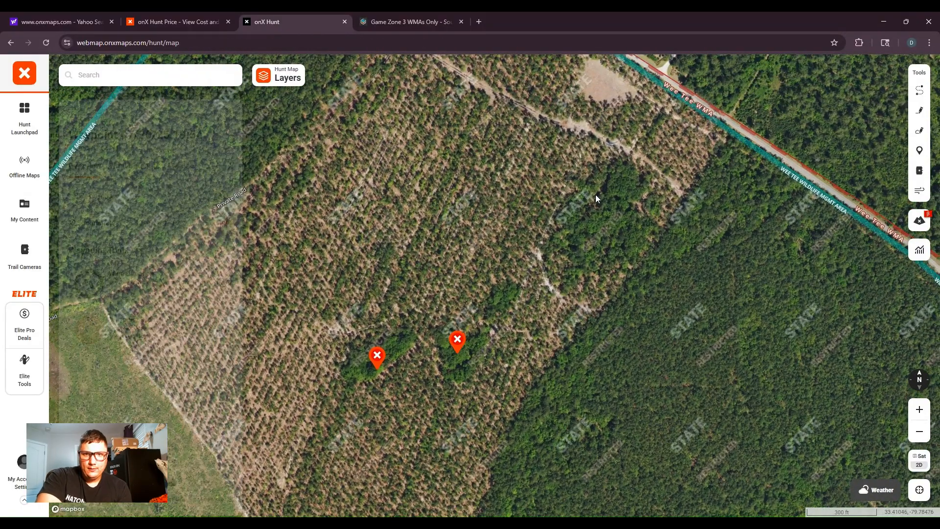
- Study the sandy track along the large thicket, tracing it north to the dirt road inside the WMA boundary
{"action": "left_click_drag", "start_coordinate": [596, 195], "coordinate": [557, 303]}
{"action": "scroll", "coordinate": [551, 387], "scroll_direction": "up", "scroll_amount": 3}
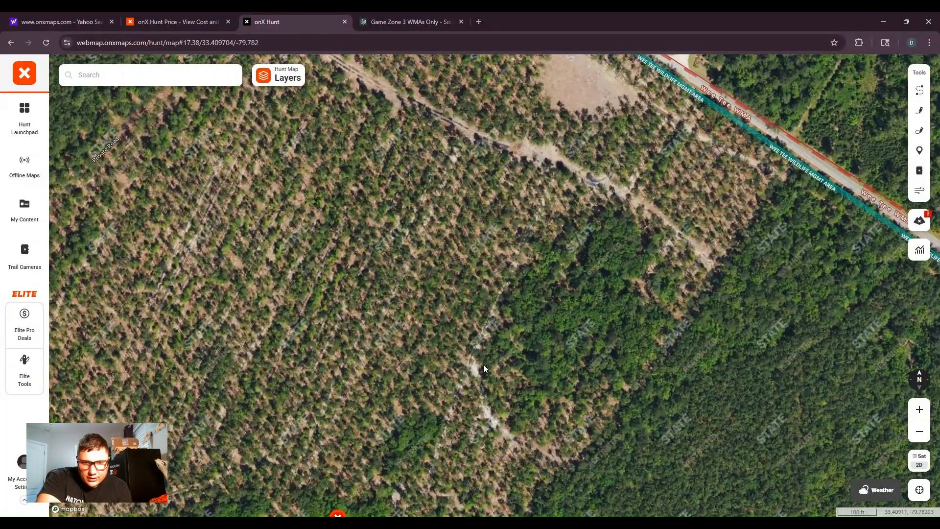
{"action": "left_click_drag", "start_coordinate": [573, 429], "coordinate": [579, 318]}
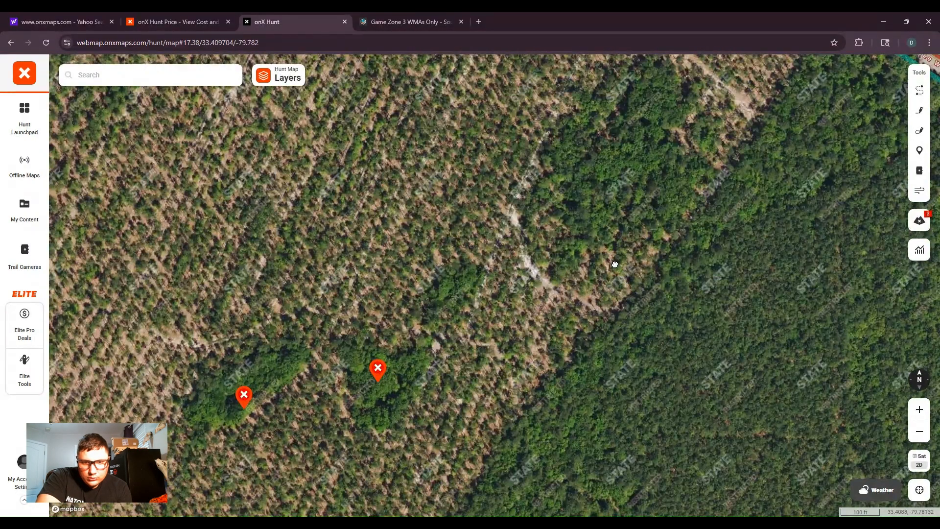
{"action": "scroll", "coordinate": [578, 321], "scroll_direction": "up", "scroll_amount": 4}
{"action": "left_click_drag", "start_coordinate": [533, 266], "coordinate": [613, 378]}
{"action": "left_click_drag", "start_coordinate": [543, 307], "coordinate": [563, 416]}
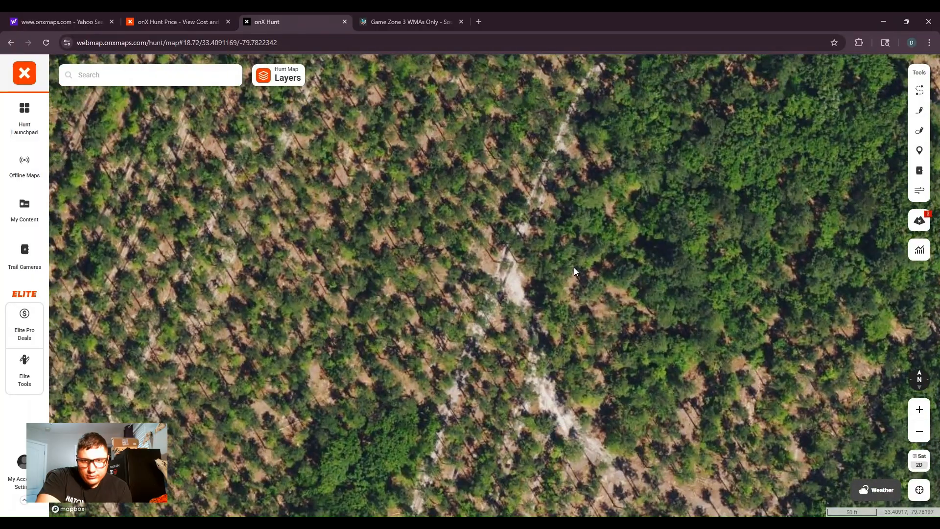
{"action": "left_click_drag", "start_coordinate": [573, 268], "coordinate": [578, 387]}
{"action": "left_click_drag", "start_coordinate": [624, 222], "coordinate": [542, 495]}
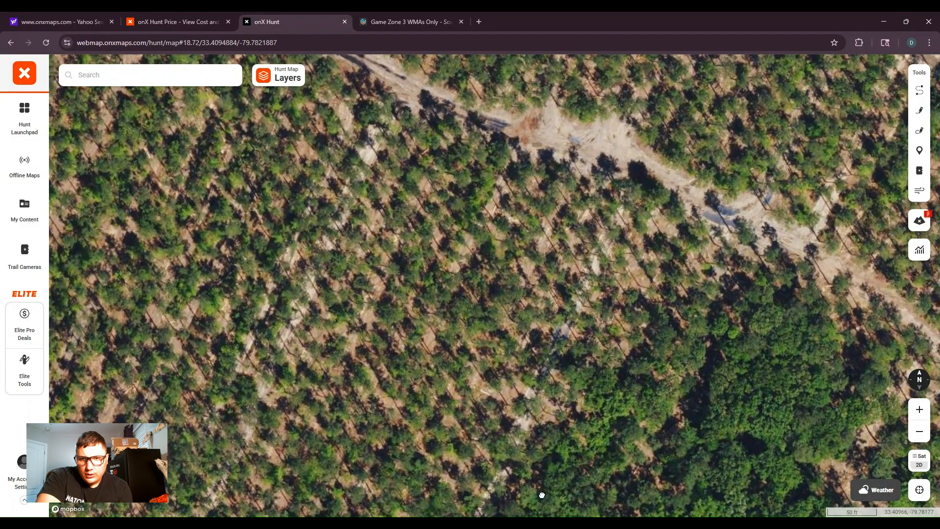
{"action": "scroll", "coordinate": [577, 274], "scroll_direction": "down", "scroll_amount": 2}
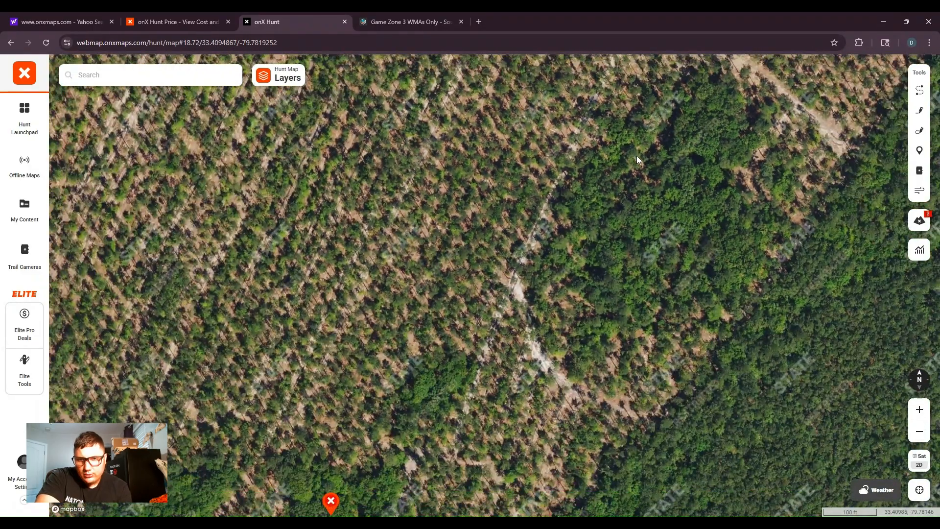
{"action": "scroll", "coordinate": [636, 155], "scroll_direction": "down", "scroll_amount": 2}
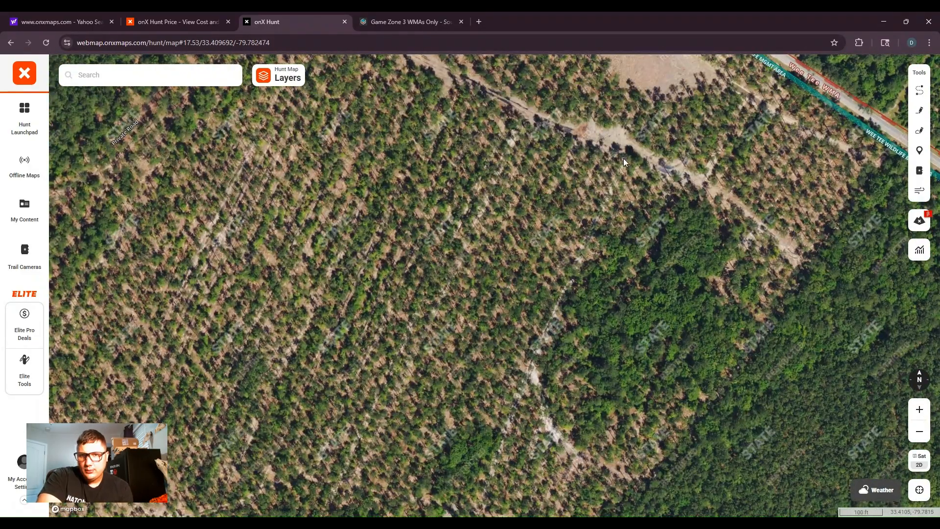
- Add waypoints at 33.410500, -79.781496 beside the dirt road and at 33.409414, -79.781426 inside the large thicket
{"action": "left_click", "coordinate": [623, 157]}
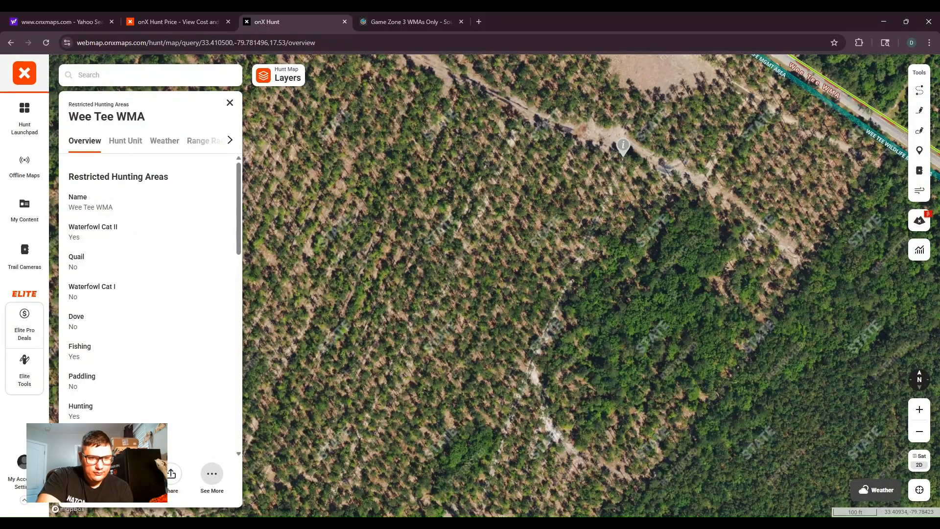
{"action": "left_click", "coordinate": [89, 473]}
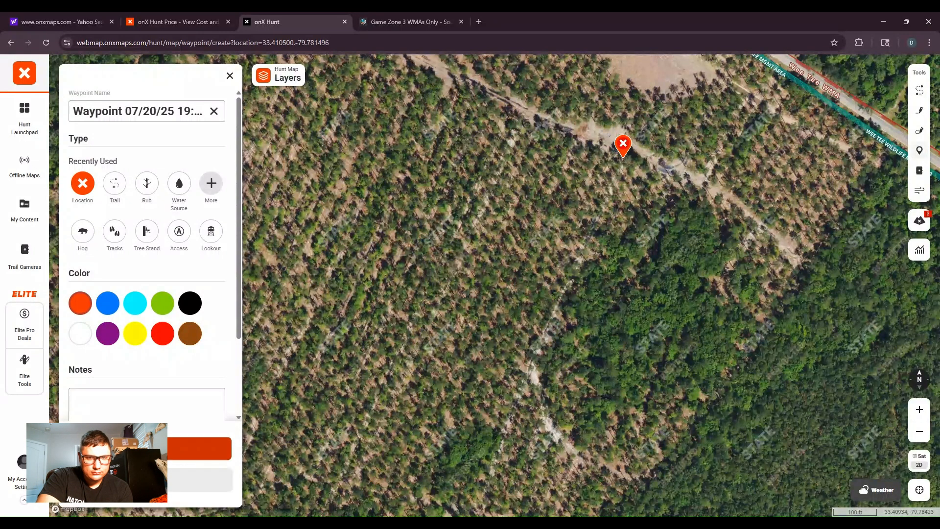
{"action": "left_click", "coordinate": [123, 448]}
{"action": "left_click", "coordinate": [632, 330]}
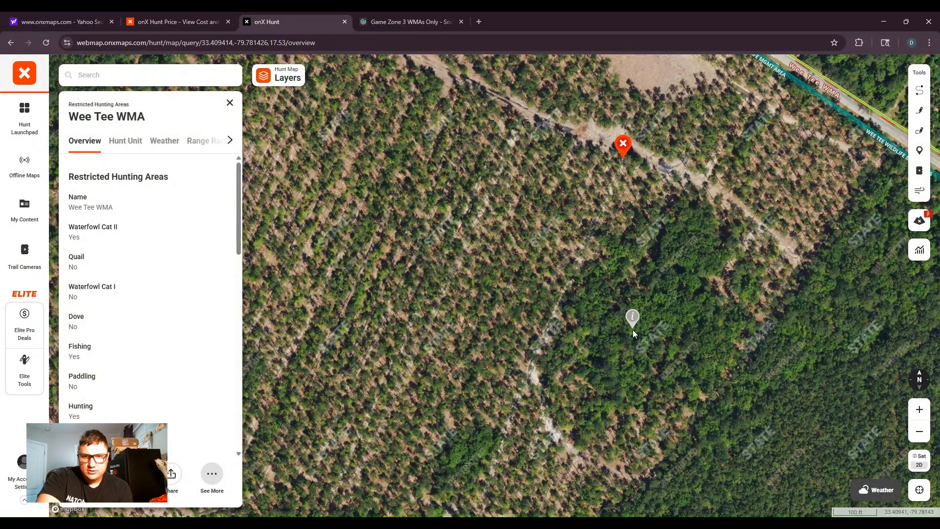
{"action": "left_click", "coordinate": [89, 473]}
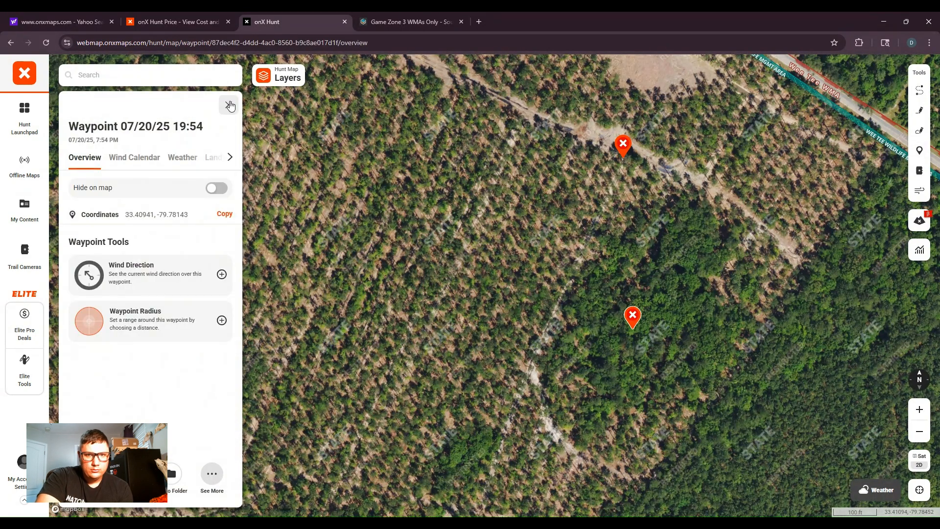
- Add a waypoint at 33.411085, -79.781330 on the bare opening beside Santee Rd, and close its details
{"action": "left_click", "coordinate": [231, 104]}
{"action": "scroll", "coordinate": [486, 325], "scroll_direction": "down", "scroll_amount": 5}
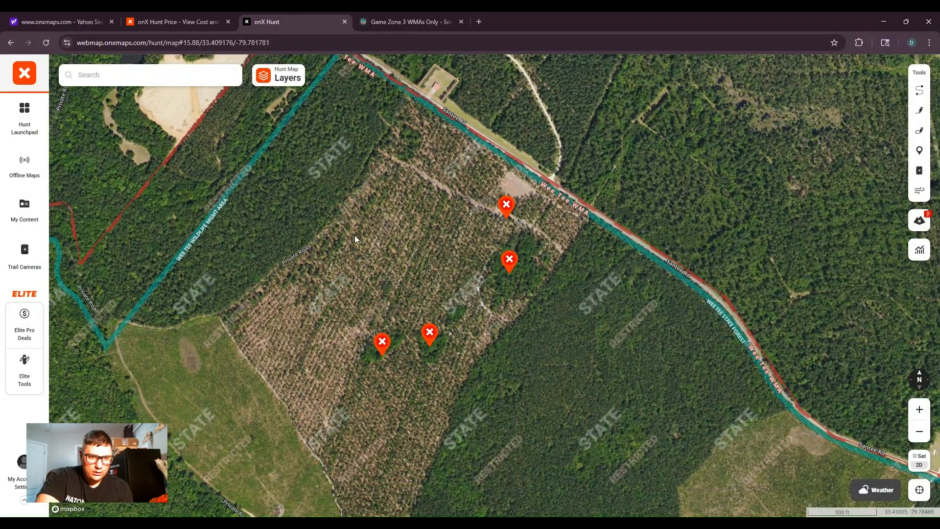
{"action": "left_click_drag", "start_coordinate": [354, 239], "coordinate": [369, 279]}
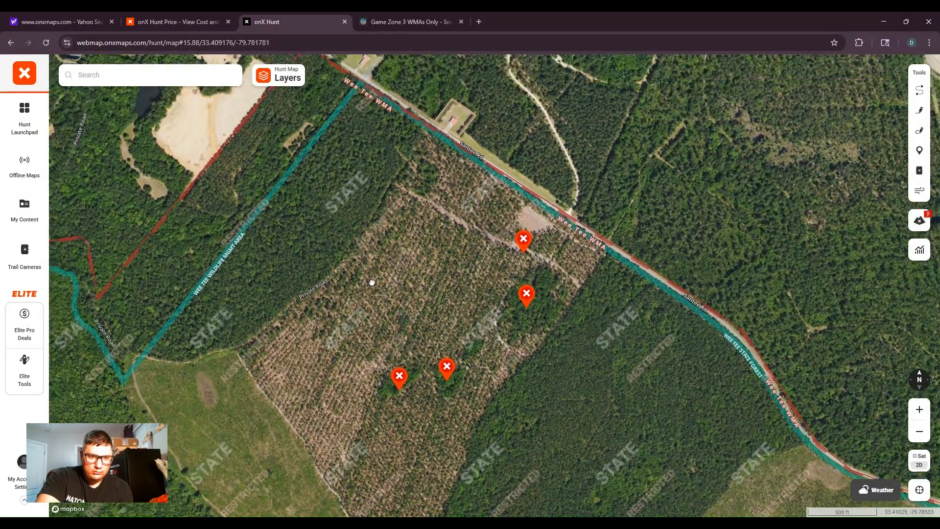
{"action": "left_click", "coordinate": [540, 254]}
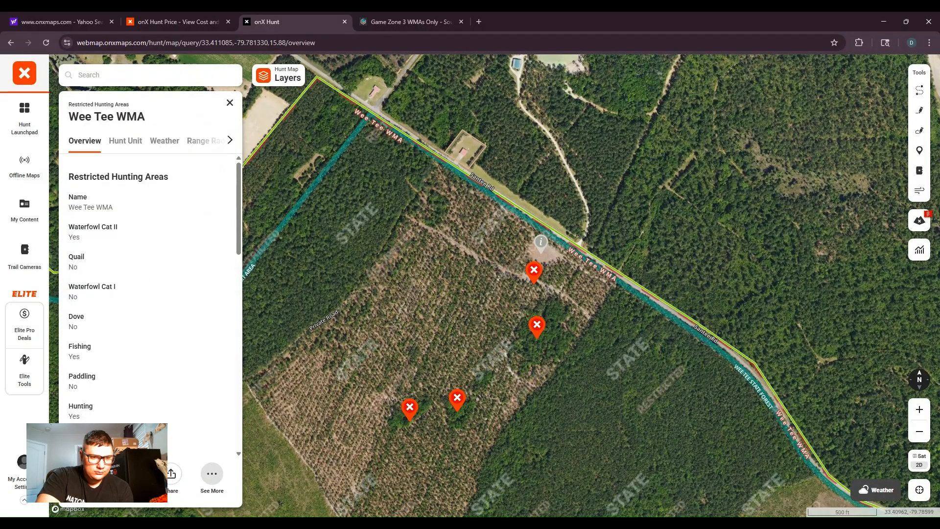
{"action": "left_click", "coordinate": [129, 473]}
{"action": "left_click", "coordinate": [230, 77]}
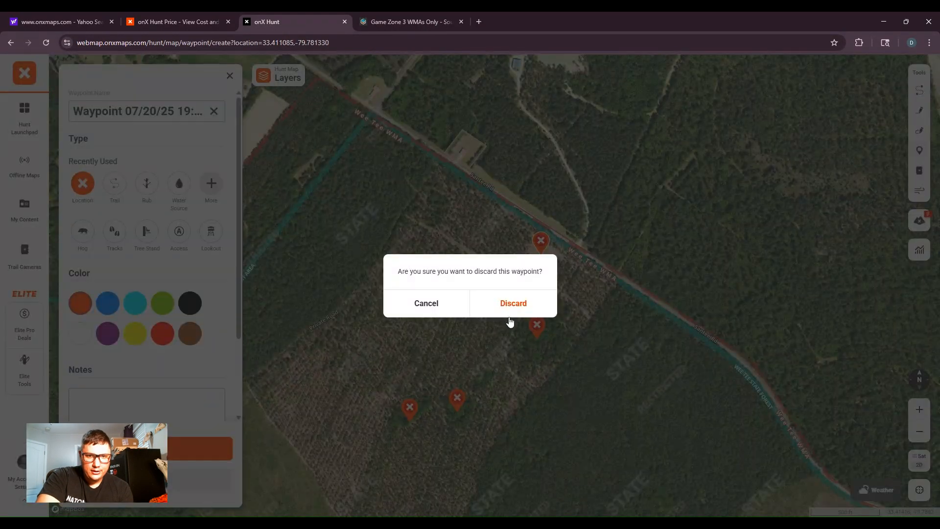
{"action": "left_click", "coordinate": [430, 310]}
{"action": "left_click", "coordinate": [205, 448]}
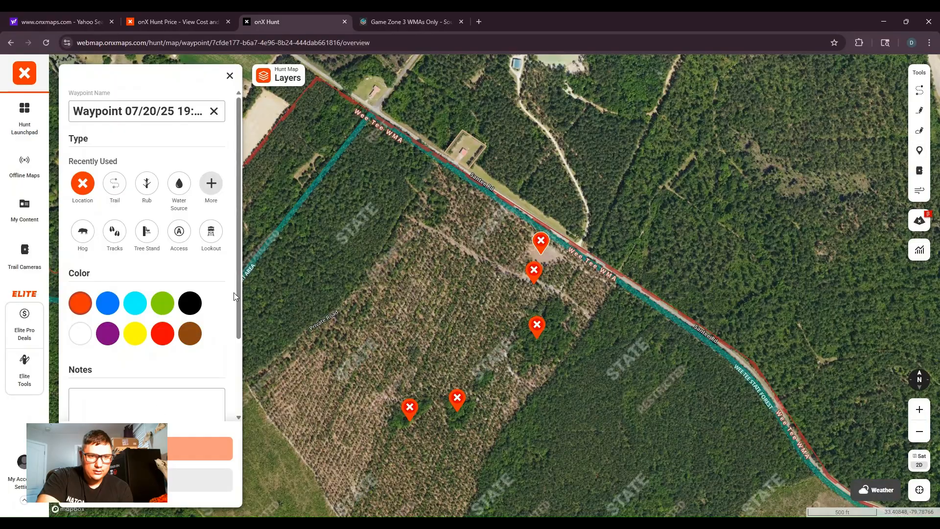
{"action": "left_click", "coordinate": [228, 105]}
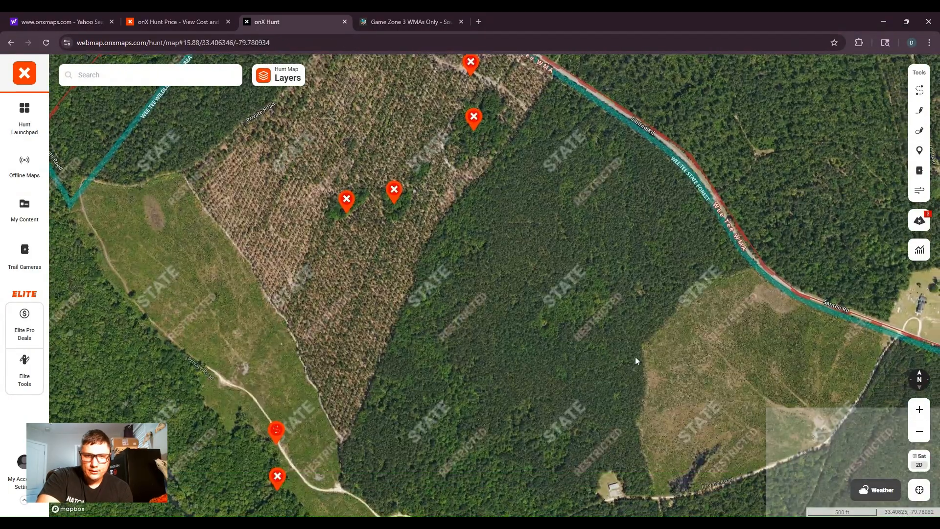
- Add a waypoint at 33.407674, -79.788990 on the bare oval patch in the western clearing, and close its details
{"action": "left_click_drag", "start_coordinate": [635, 357], "coordinate": [602, 273]}
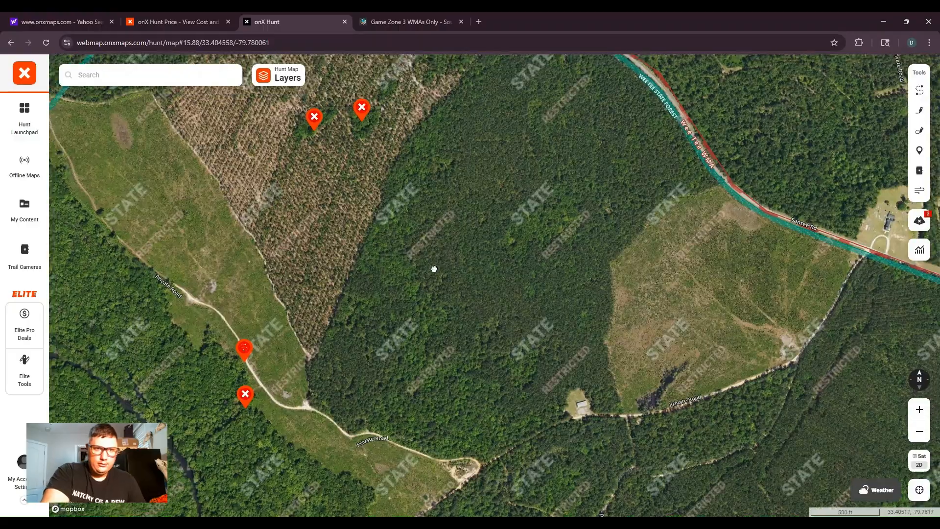
{"action": "left_click_drag", "start_coordinate": [434, 266], "coordinate": [593, 434]}
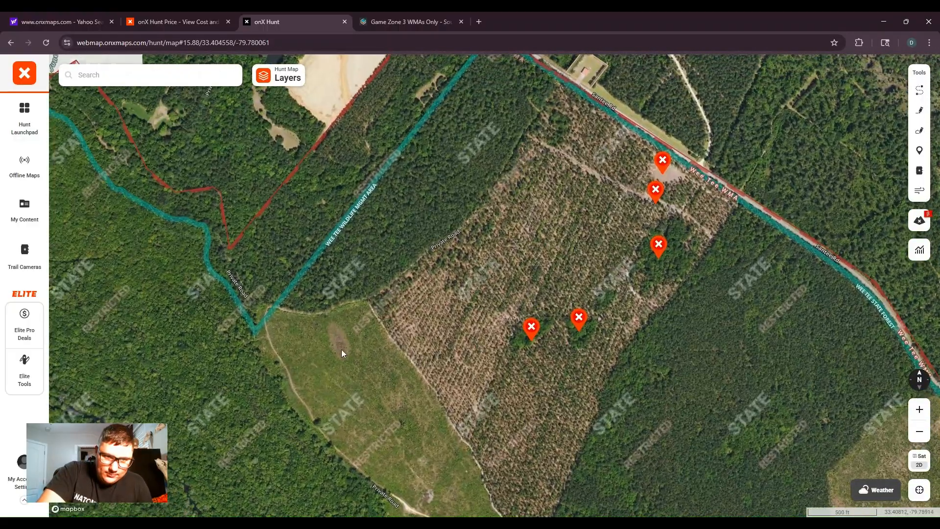
{"action": "left_click_drag", "start_coordinate": [342, 351], "coordinate": [372, 346]}
{"action": "scroll", "coordinate": [372, 341], "scroll_direction": "up", "scroll_amount": 5}
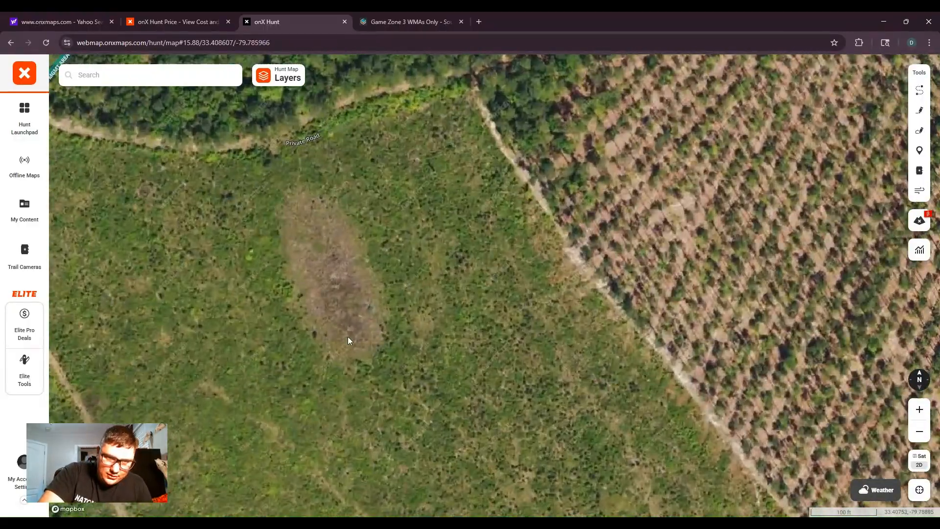
{"action": "scroll", "coordinate": [478, 307], "scroll_direction": "up", "scroll_amount": 3}
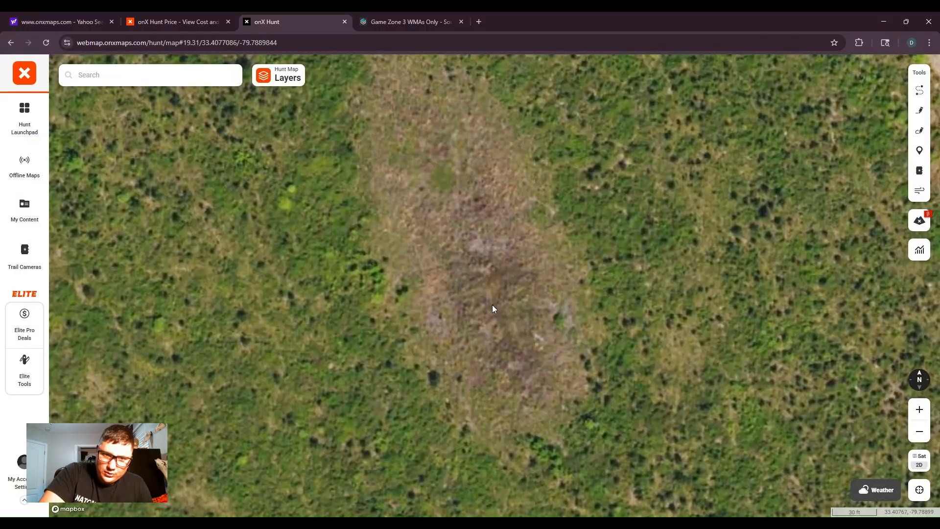
{"action": "left_click", "coordinate": [491, 304]}
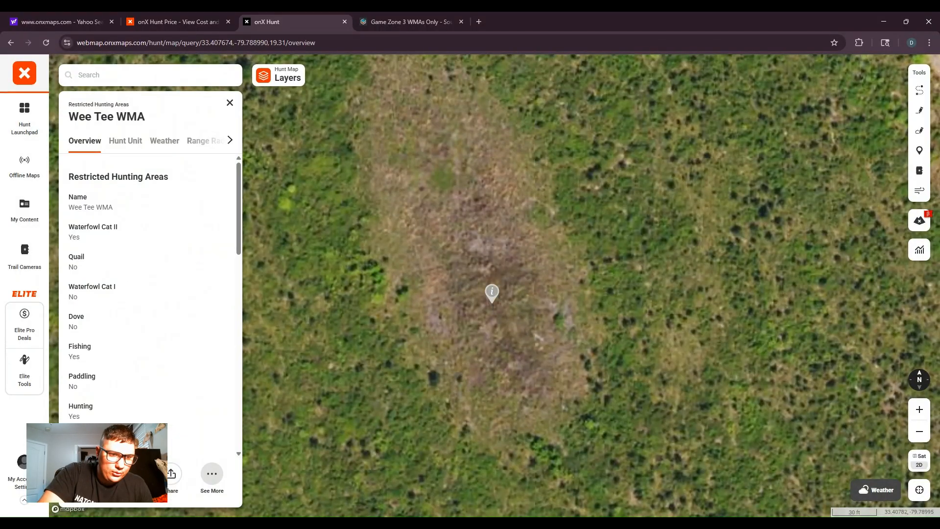
{"action": "left_click", "coordinate": [88, 474]}
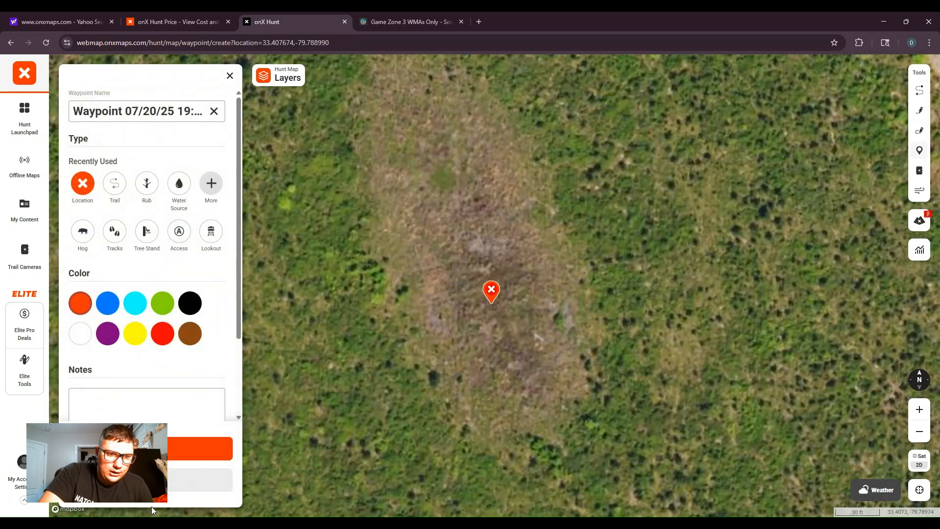
{"action": "key", "text": "Return"}
{"action": "scroll", "coordinate": [487, 351], "scroll_direction": "down", "scroll_amount": 3}
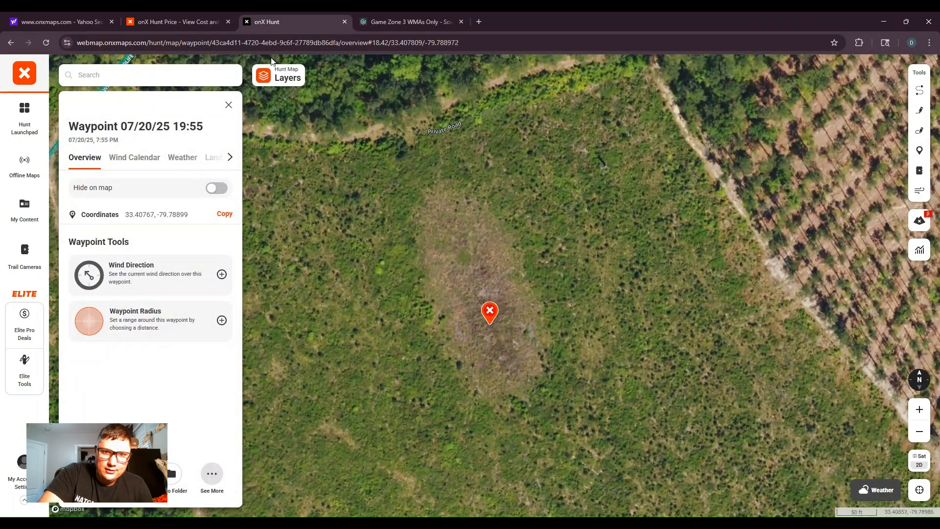
{"action": "left_click", "coordinate": [228, 104]}
- Examine the western clearing and follow the private road southeast past the existing waypoints to the eastern clearing
{"action": "scroll", "coordinate": [506, 266], "scroll_direction": "down", "scroll_amount": 2}
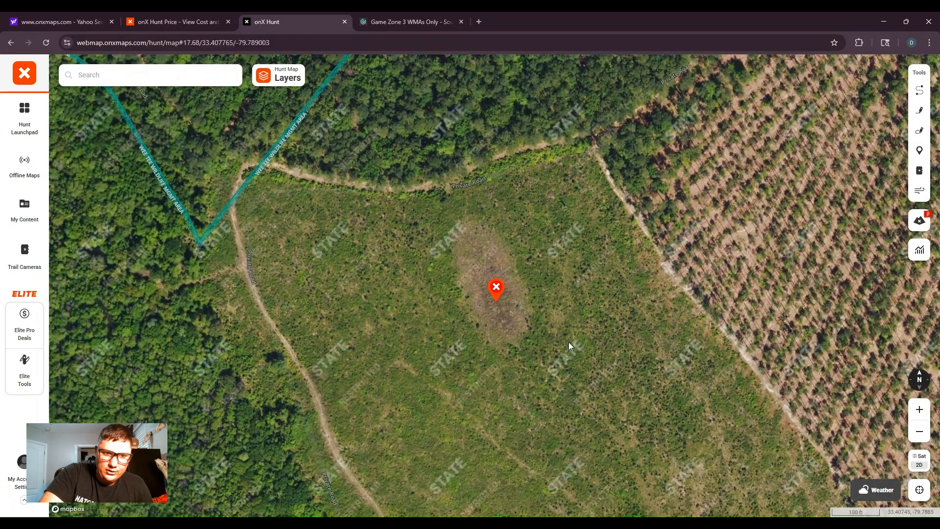
{"action": "scroll", "coordinate": [620, 355], "scroll_direction": "up", "scroll_amount": 2}
{"action": "left_click_drag", "start_coordinate": [620, 360], "coordinate": [560, 233]}
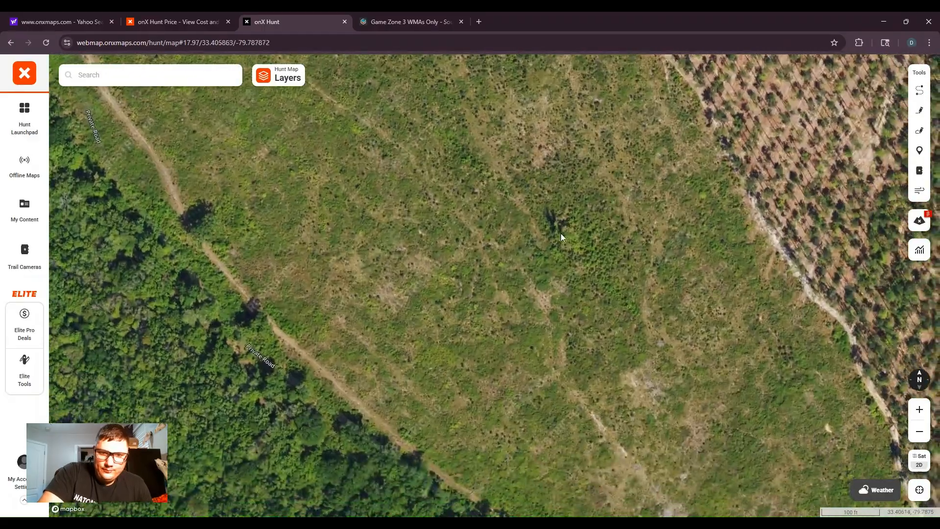
{"action": "scroll", "coordinate": [560, 233], "scroll_direction": "down", "scroll_amount": 4}
{"action": "scroll", "coordinate": [642, 313], "scroll_direction": "down", "scroll_amount": 3}
{"action": "left_click_drag", "start_coordinate": [724, 389], "coordinate": [695, 338]}
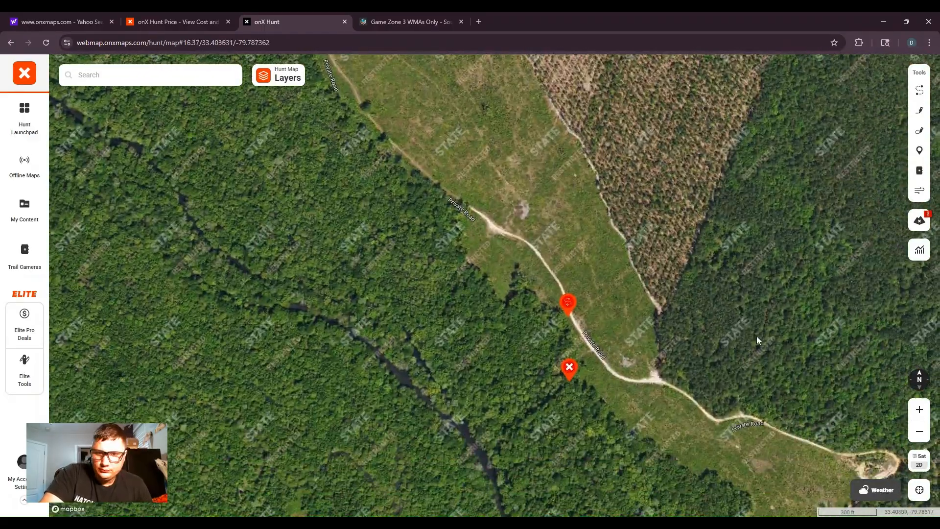
{"action": "left_click_drag", "start_coordinate": [756, 336], "coordinate": [601, 252]}
{"action": "scroll", "coordinate": [603, 257], "scroll_direction": "down", "scroll_amount": 1}
{"action": "scroll", "coordinate": [700, 322], "scroll_direction": "down", "scroll_amount": 2}
{"action": "left_click_drag", "start_coordinate": [701, 322], "coordinate": [406, 385]}
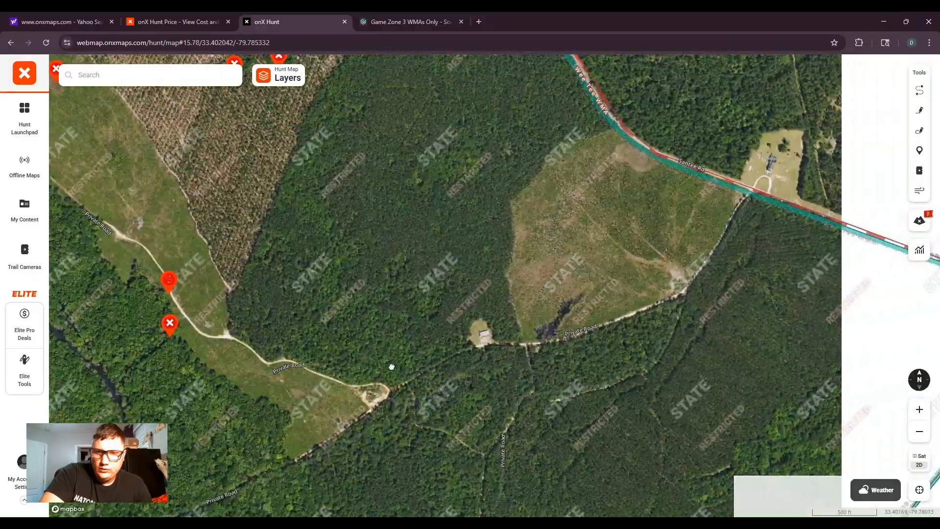
- Add a waypoint at 33.403637, -79.773266 on the bare landing beside the private road in the eastern clearing
{"action": "left_click_drag", "start_coordinate": [525, 247], "coordinate": [499, 310]}
{"action": "scroll", "coordinate": [630, 360], "scroll_direction": "up", "scroll_amount": 3}
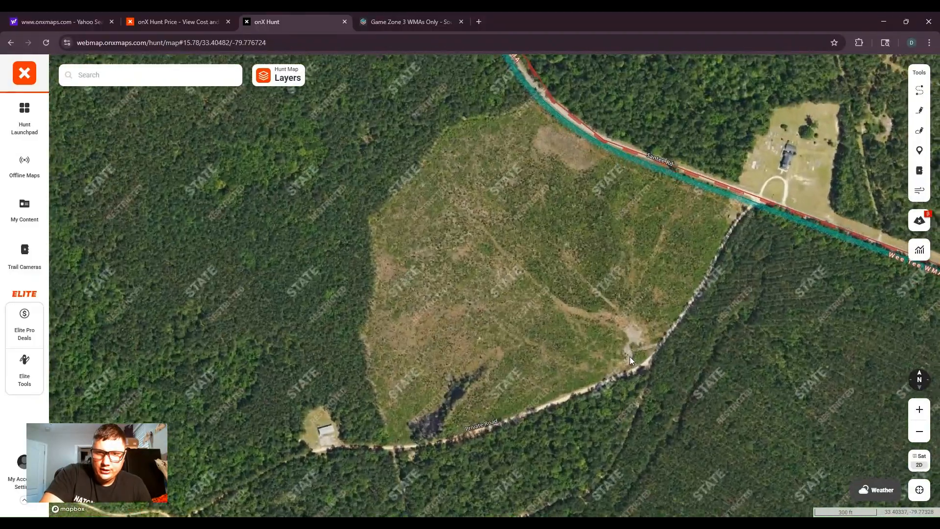
{"action": "scroll", "coordinate": [629, 356], "scroll_direction": "up", "scroll_amount": 2}
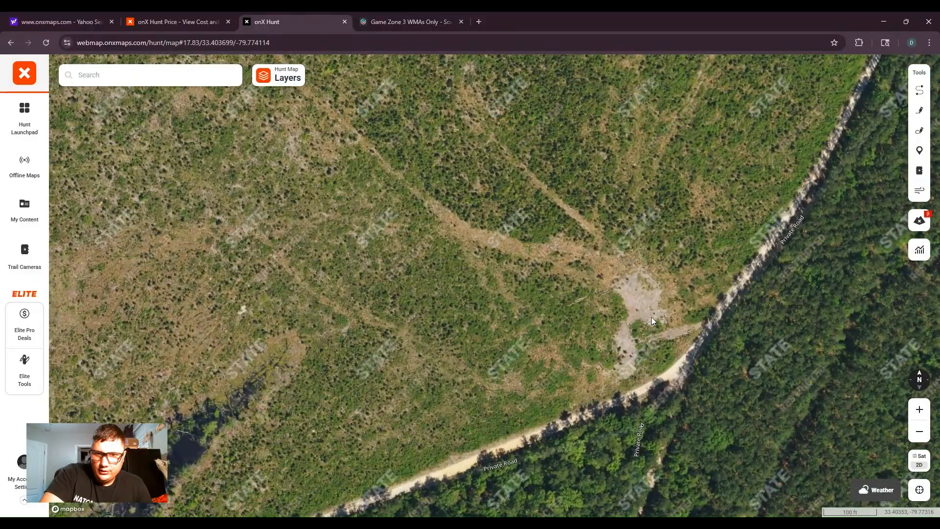
{"action": "left_click_drag", "start_coordinate": [651, 321], "coordinate": [656, 354]}
{"action": "scroll", "coordinate": [655, 354], "scroll_direction": "up", "scroll_amount": 1}
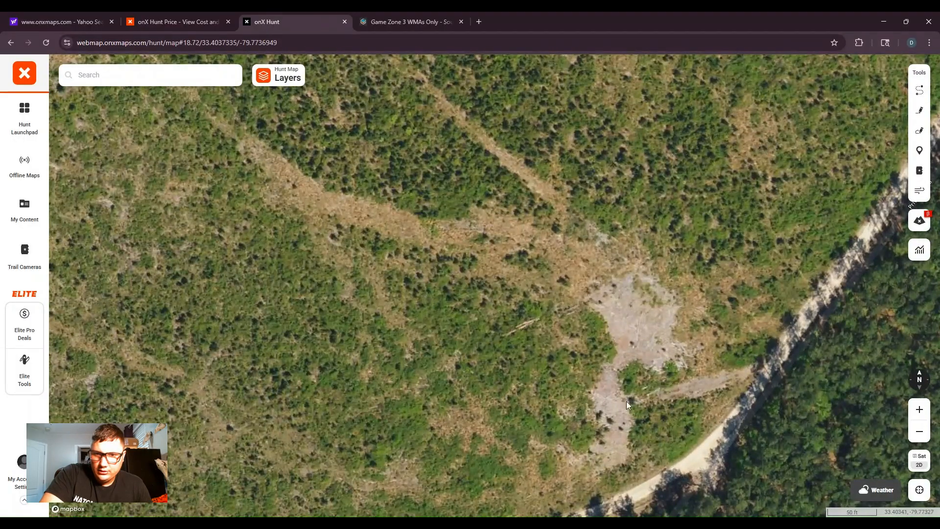
{"action": "left_click", "coordinate": [623, 321]}
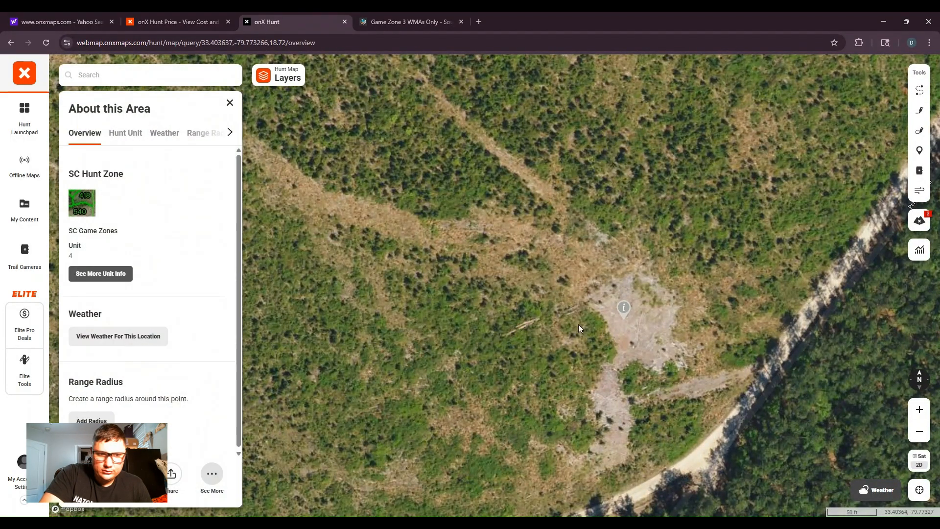
{"action": "left_click", "coordinate": [130, 473]}
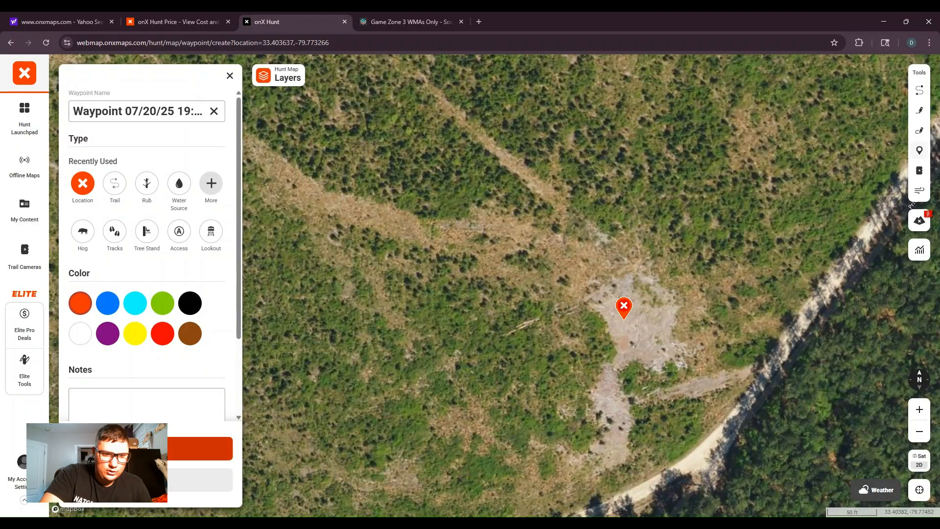
{"action": "left_click", "coordinate": [200, 448]}
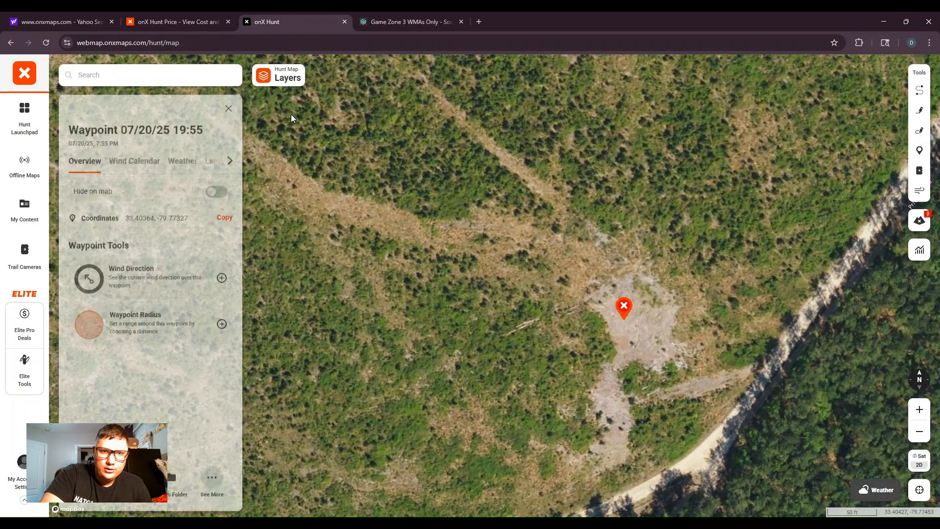
- Add a waypoint at 33.404225, -79.774660 on the trail running northwest from the bare landing in the eastern clearing
{"action": "left_click_drag", "start_coordinate": [290, 113], "coordinate": [425, 253]}
{"action": "scroll", "coordinate": [474, 331], "scroll_direction": "down", "scroll_amount": 3}
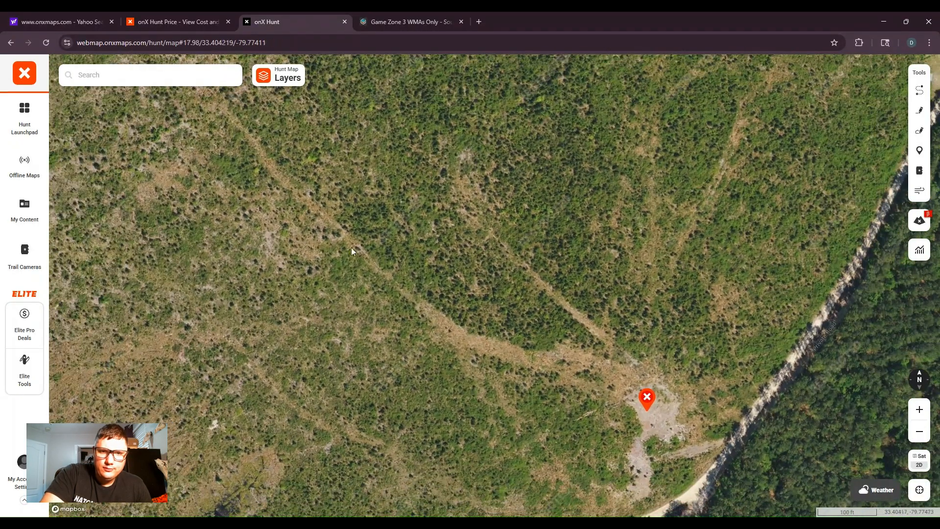
{"action": "left_click_drag", "start_coordinate": [351, 248], "coordinate": [487, 341]}
{"action": "scroll", "coordinate": [494, 348], "scroll_direction": "down", "scroll_amount": 2}
{"action": "left_click_drag", "start_coordinate": [568, 422], "coordinate": [472, 363]}
{"action": "left_click_drag", "start_coordinate": [434, 316], "coordinate": [478, 342]}
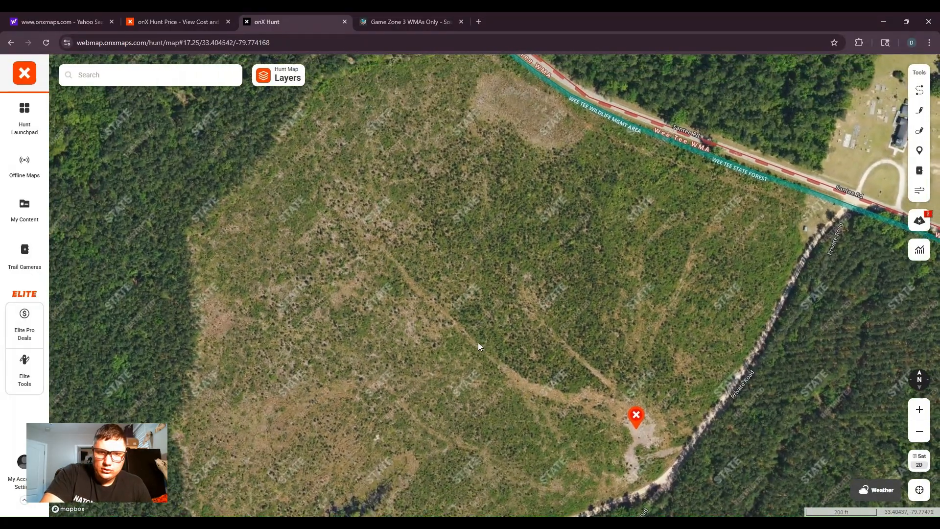
{"action": "left_click", "coordinate": [486, 352]}
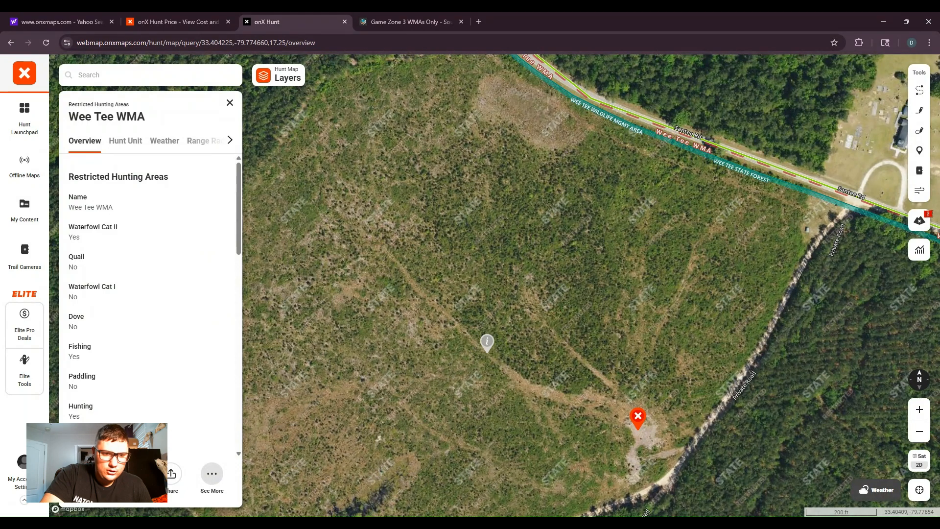
{"action": "scroll", "coordinate": [506, 397], "scroll_direction": "up", "scroll_amount": 3}
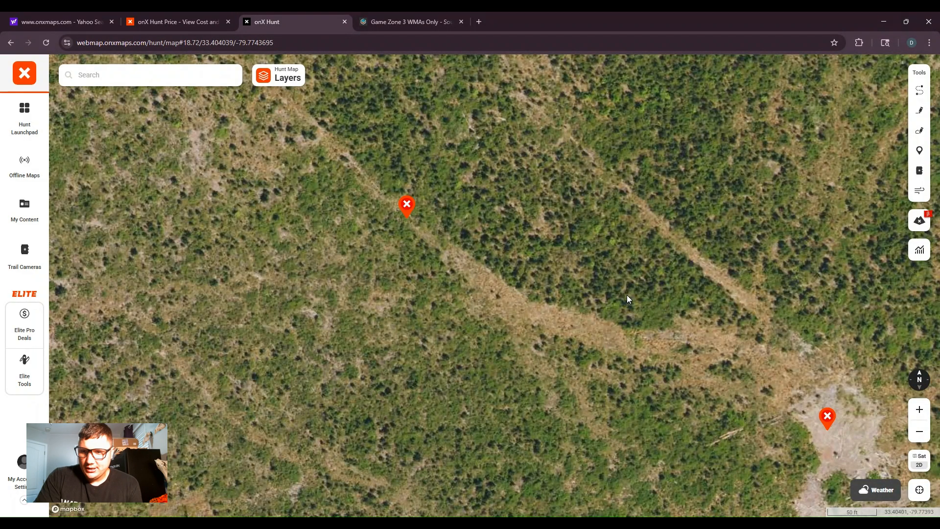
- Study the trails and cover around the eastern clearing's two waypoints, including the ground north to Santee Rd
{"action": "scroll", "coordinate": [623, 295], "scroll_direction": "down", "scroll_amount": 3}
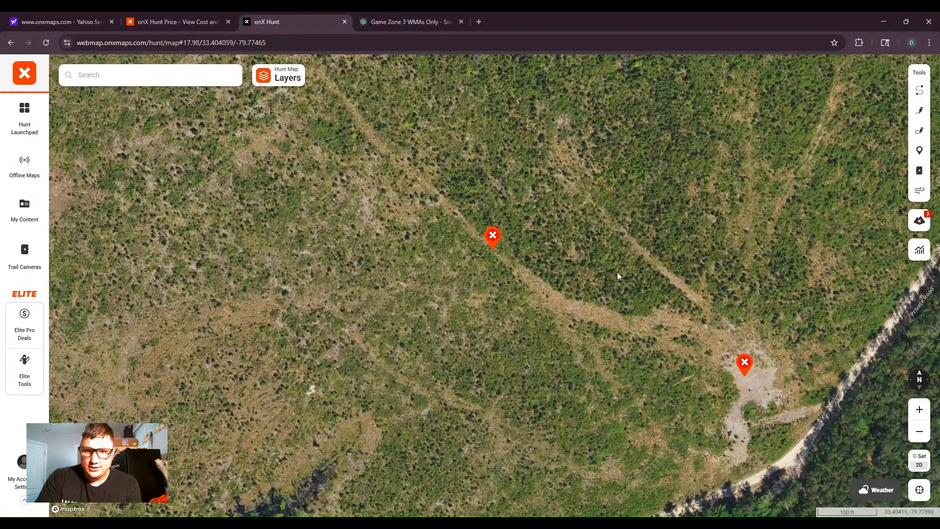
{"action": "left_click_drag", "start_coordinate": [640, 273], "coordinate": [626, 292]}
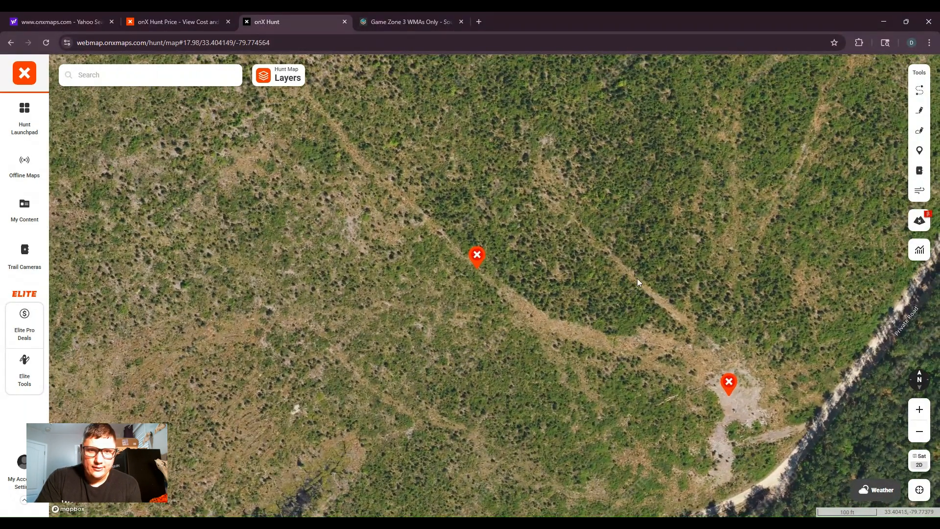
{"action": "left_click_drag", "start_coordinate": [411, 237], "coordinate": [427, 265]}
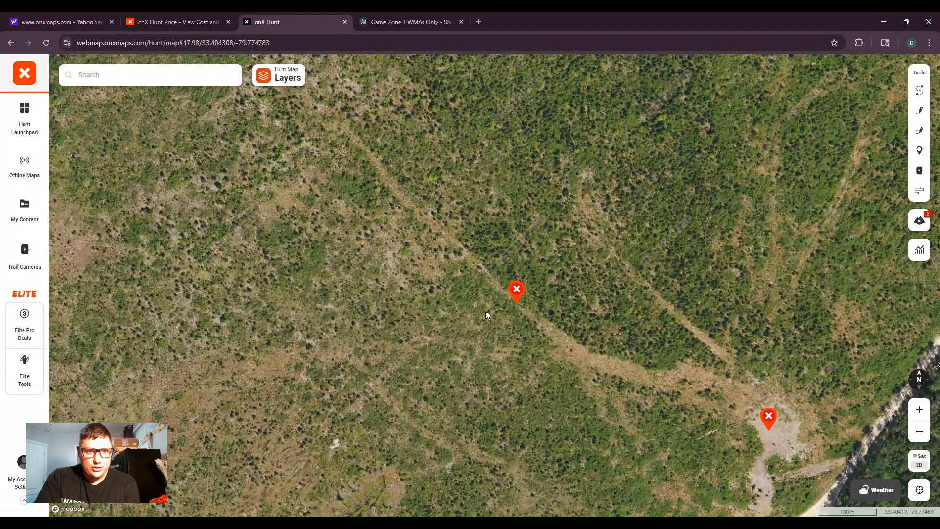
{"action": "scroll", "coordinate": [455, 277], "scroll_direction": "down", "scroll_amount": 3}
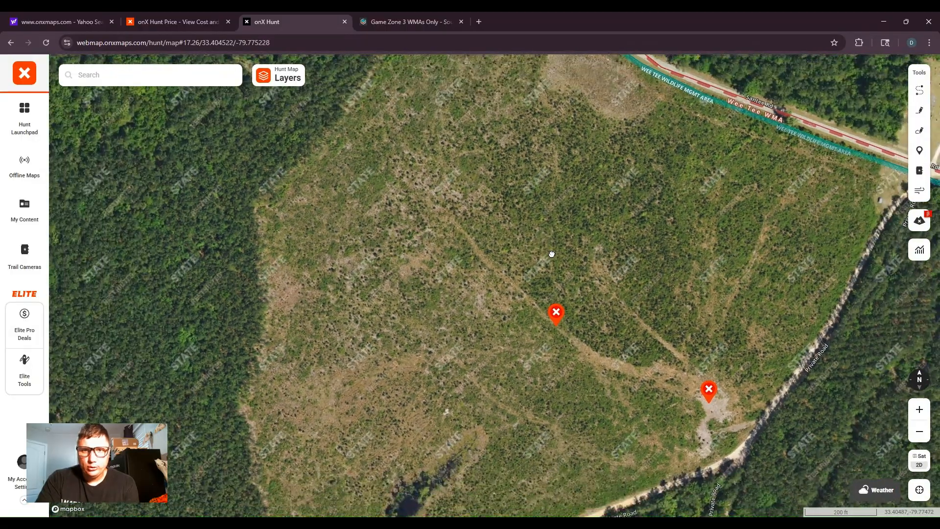
{"action": "left_click_drag", "start_coordinate": [550, 254], "coordinate": [560, 313]}
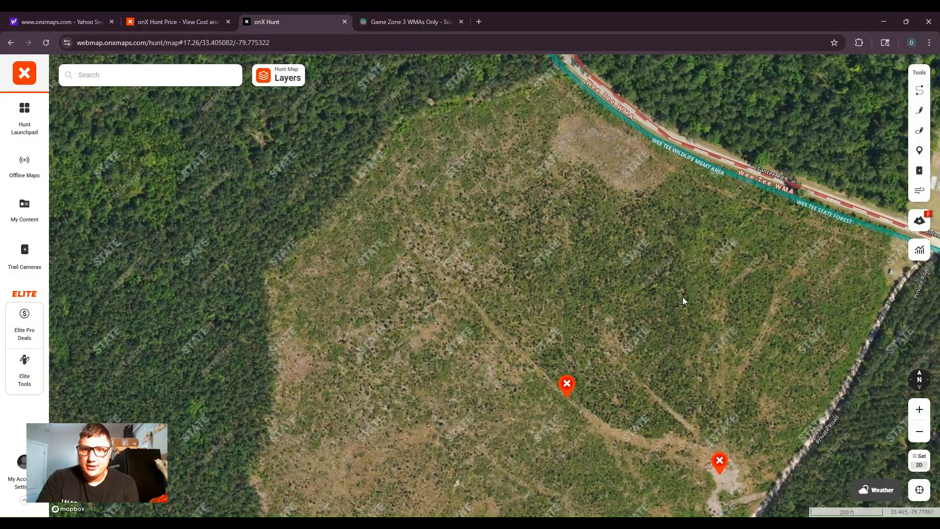
{"action": "left_click_drag", "start_coordinate": [684, 298], "coordinate": [644, 235]}
{"action": "left_click_drag", "start_coordinate": [533, 345], "coordinate": [531, 322]}
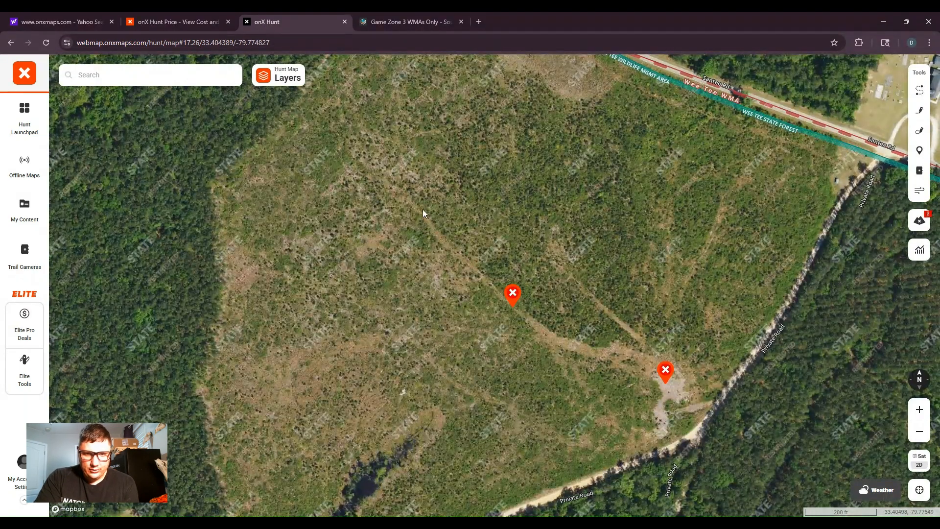
- Add a waypoint at 33.402767, -79.776373 just northwest of the narrow pond in the southern part of the eastern clearing
{"action": "left_click_drag", "start_coordinate": [575, 348], "coordinate": [567, 293]}
{"action": "scroll", "coordinate": [569, 300], "scroll_direction": "up", "scroll_amount": 3}
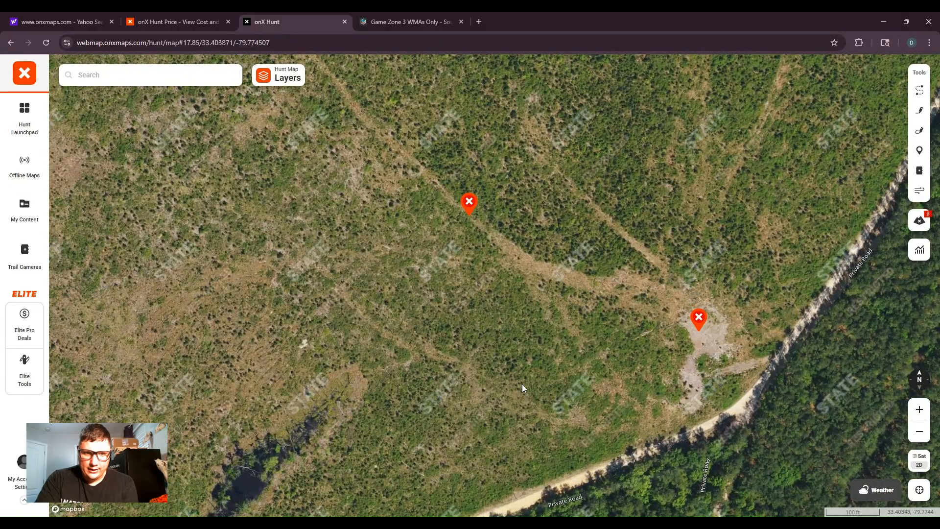
{"action": "mouse_move", "coordinate": [522, 384]}
{"action": "left_mouse_down"}
{"action": "mouse_move", "coordinate": [535, 325]}
{"action": "mouse_move", "coordinate": [595, 270]}
{"action": "left_mouse_up"}
{"action": "left_click_drag", "start_coordinate": [401, 381], "coordinate": [456, 315]}
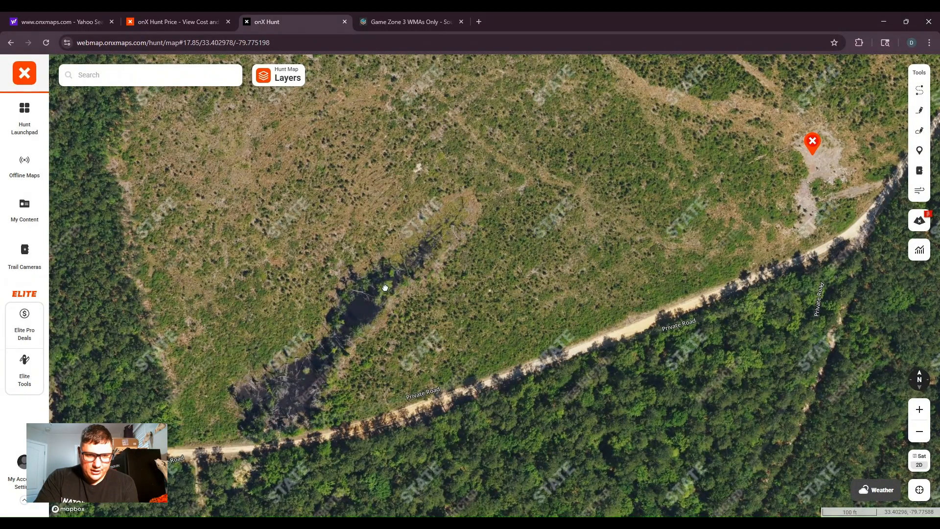
{"action": "left_click_drag", "start_coordinate": [371, 299], "coordinate": [422, 244]}
{"action": "left_click_drag", "start_coordinate": [442, 205], "coordinate": [451, 237]}
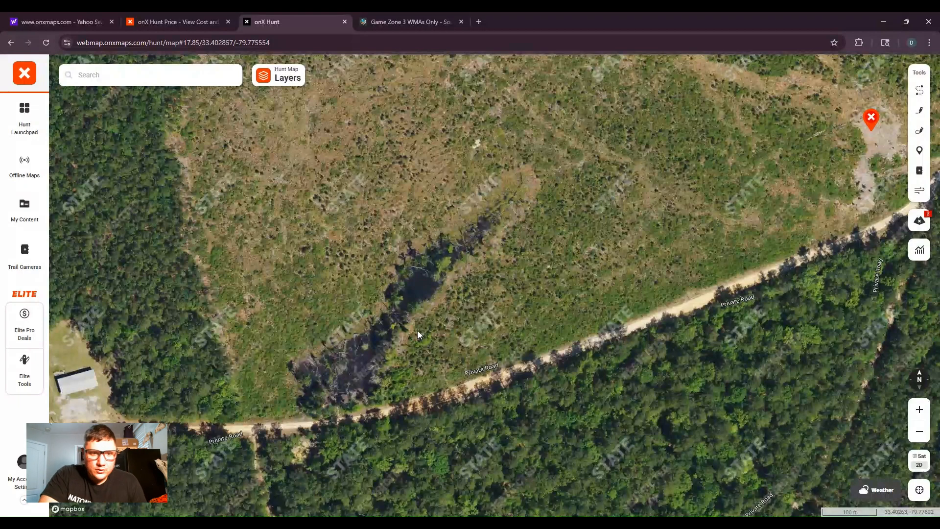
{"action": "scroll", "coordinate": [420, 335], "scroll_direction": "up", "scroll_amount": 5}
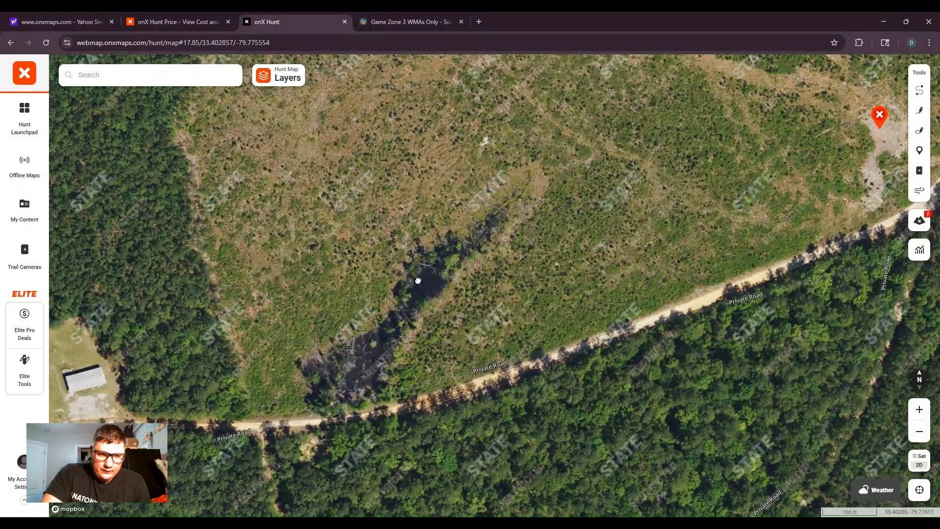
{"action": "scroll", "coordinate": [415, 315], "scroll_direction": "up", "scroll_amount": 3}
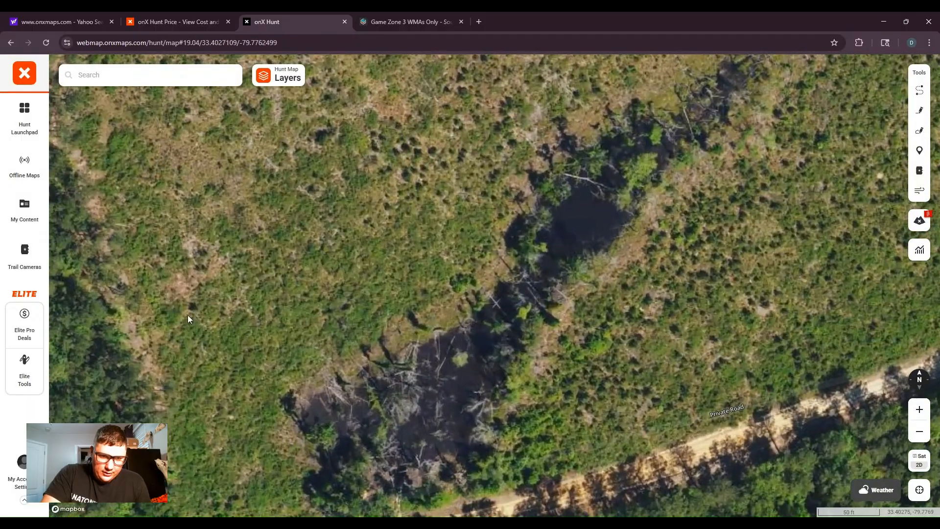
{"action": "scroll", "coordinate": [412, 258], "scroll_direction": "up", "scroll_amount": 2}
{"action": "scroll", "coordinate": [387, 338], "scroll_direction": "down", "scroll_amount": 3}
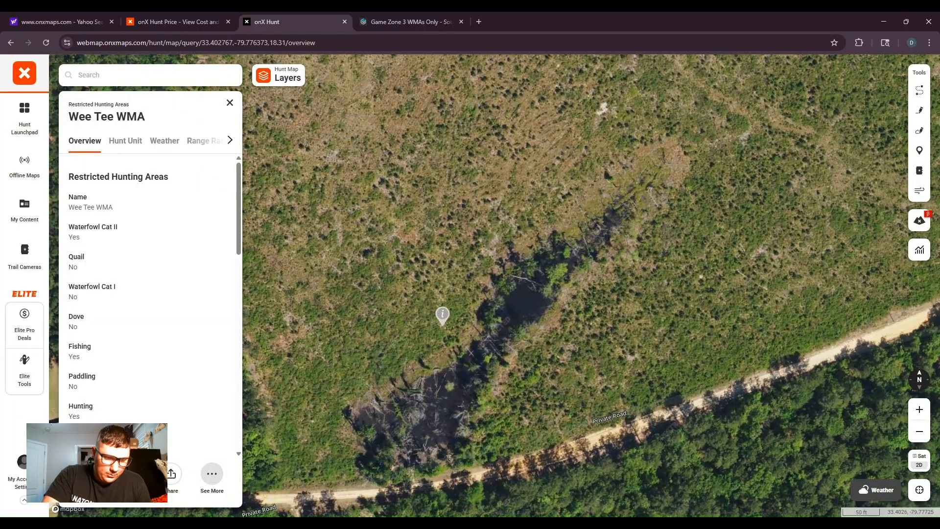
{"action": "left_click", "coordinate": [442, 314]}
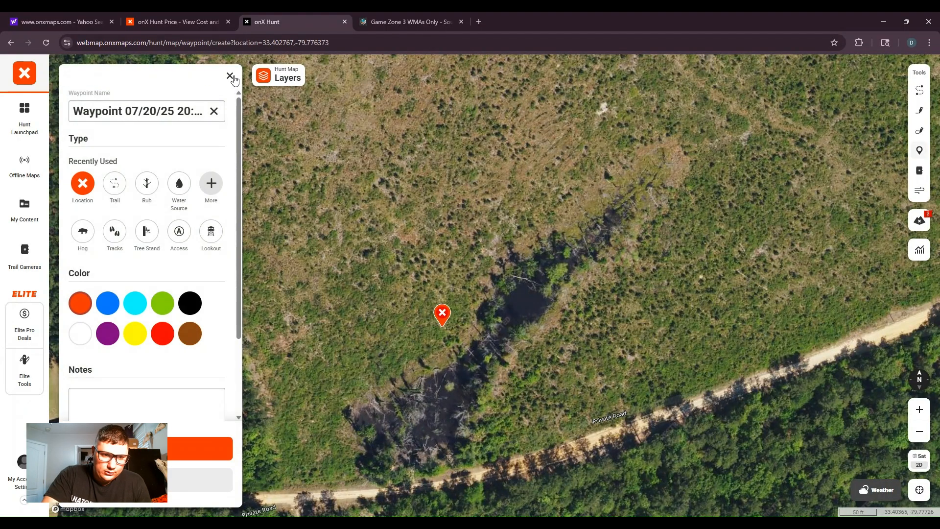
{"action": "left_click", "coordinate": [186, 449]}
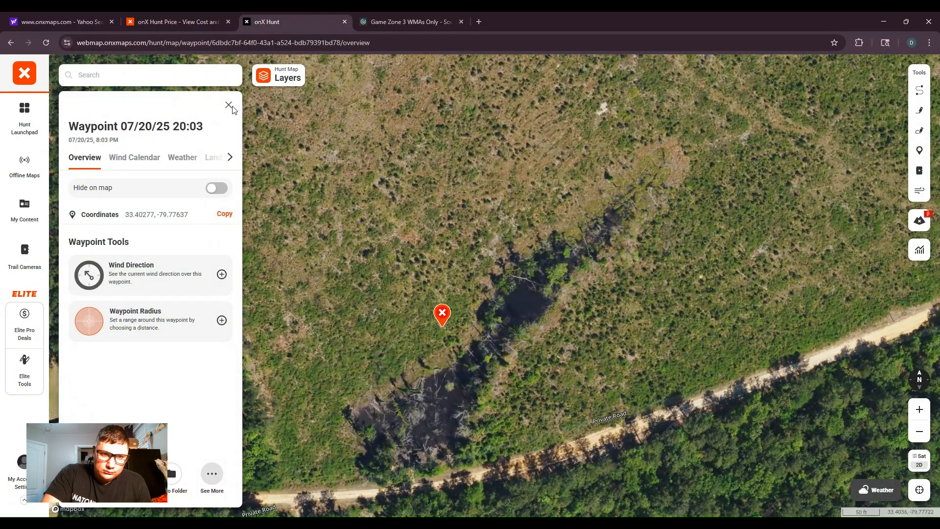
{"action": "left_click", "coordinate": [234, 107]}
- Add a waypoint at 33.406237, -79.773977 on the WMA boundary between Santee Rd and the bare patch in the eastern clearing
{"action": "scroll", "coordinate": [634, 201], "scroll_direction": "down", "scroll_amount": 5}
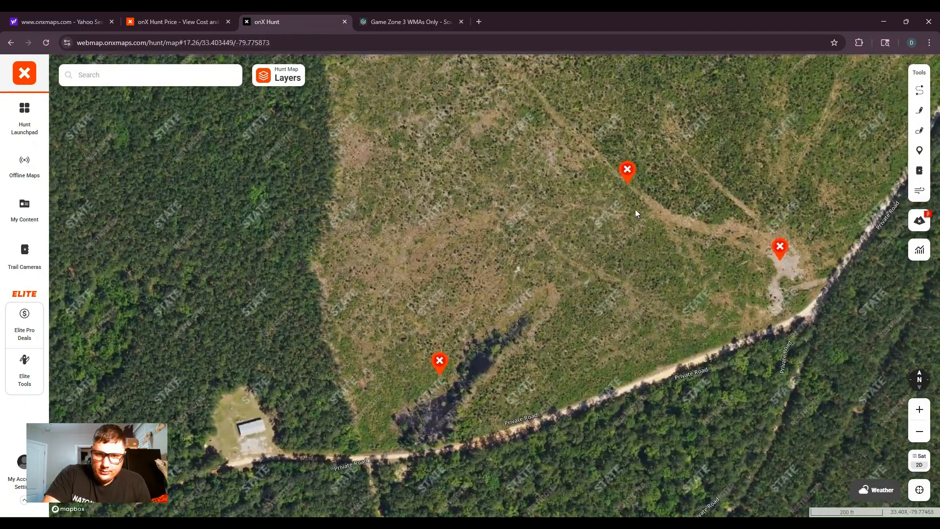
{"action": "left_click_drag", "start_coordinate": [635, 209], "coordinate": [517, 338]}
{"action": "scroll", "coordinate": [521, 329], "scroll_direction": "down", "scroll_amount": 2}
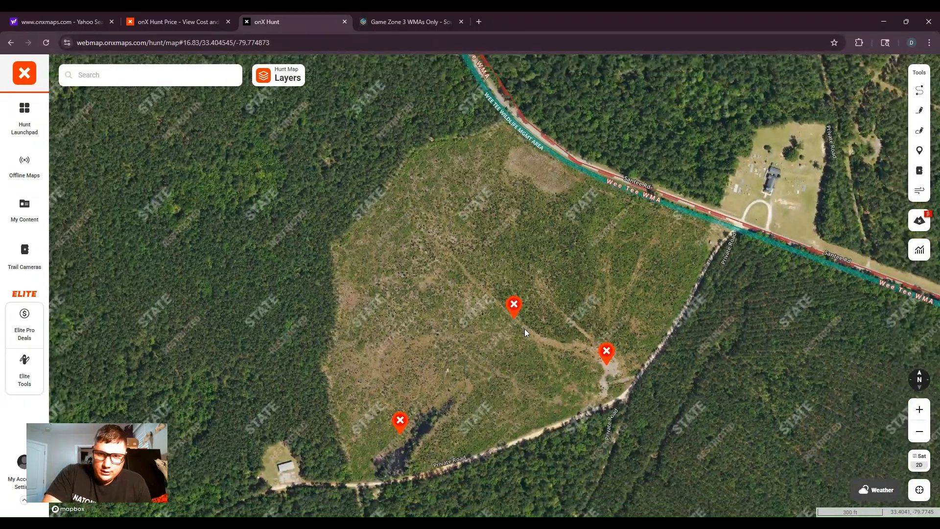
{"action": "left_click_drag", "start_coordinate": [606, 307], "coordinate": [599, 293]}
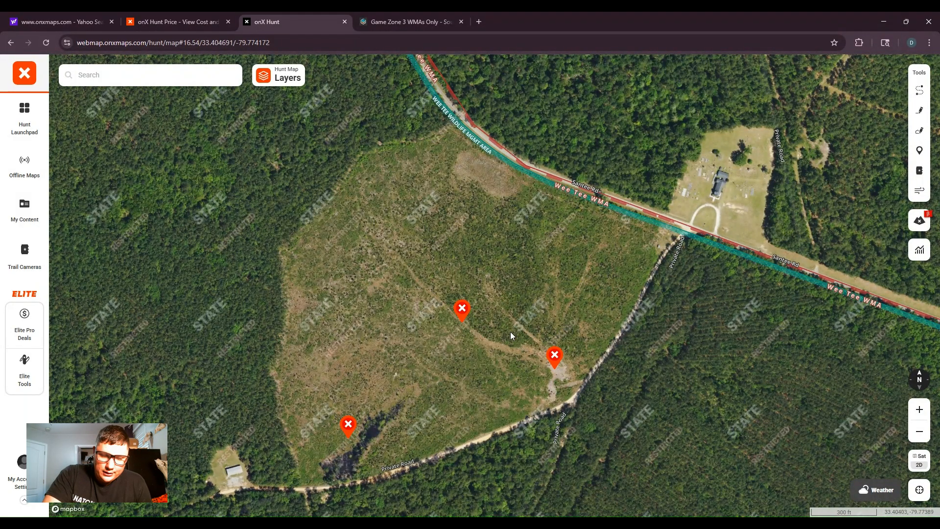
{"action": "left_click_drag", "start_coordinate": [510, 331], "coordinate": [540, 351]}
{"action": "left_click_drag", "start_coordinate": [562, 267], "coordinate": [578, 312]}
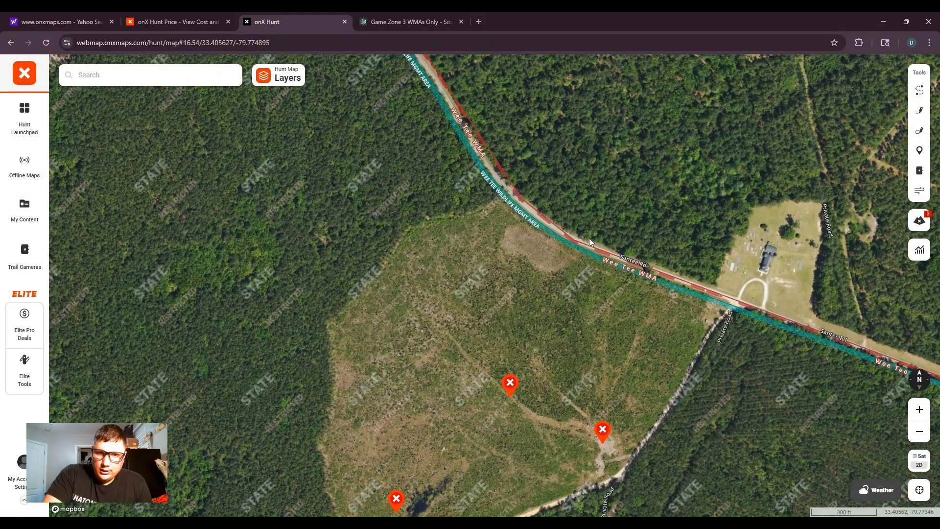
{"action": "scroll", "coordinate": [561, 242], "scroll_direction": "up", "scroll_amount": 5}
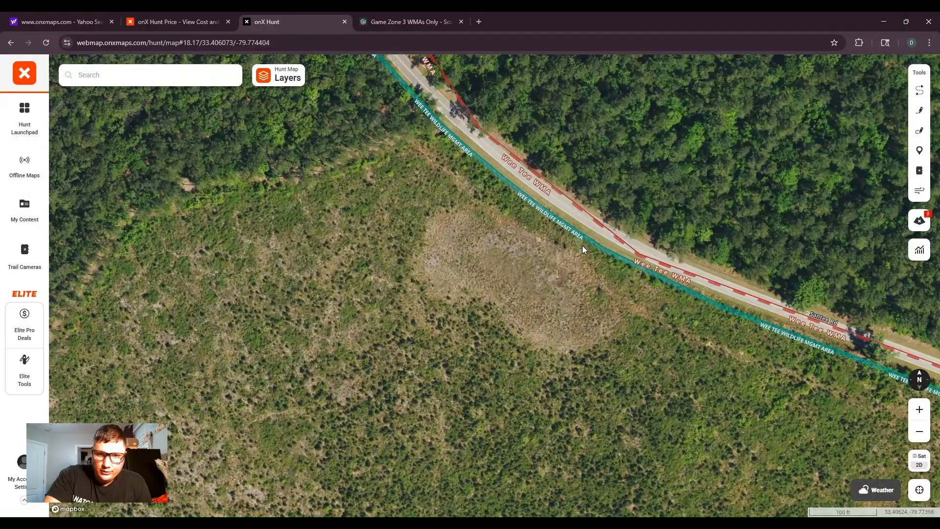
{"action": "left_click", "coordinate": [582, 245]}
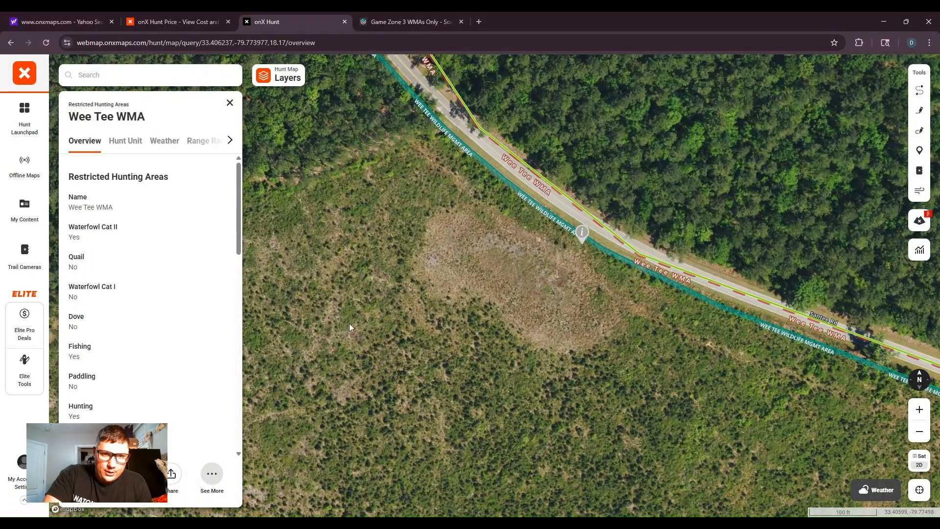
{"action": "left_click", "coordinate": [89, 472]}
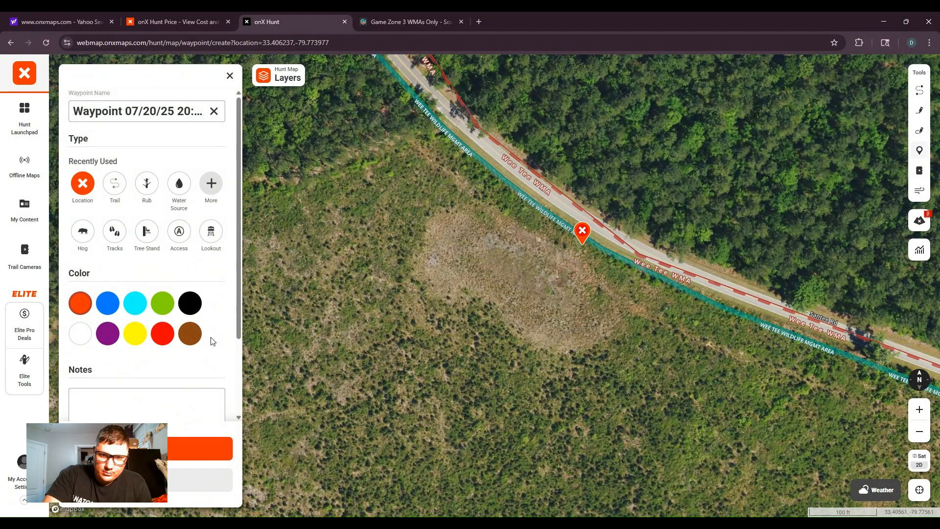
{"action": "left_click", "coordinate": [201, 448]}
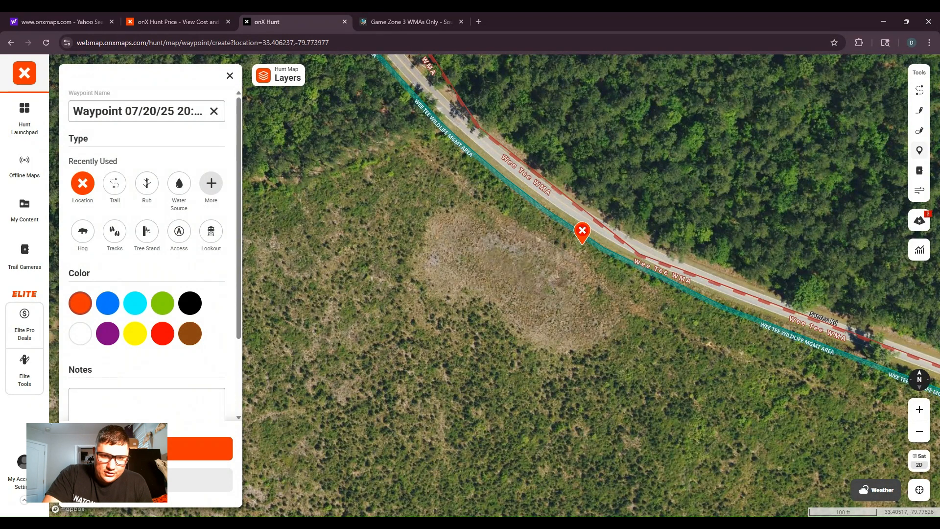
{"action": "left_click", "coordinate": [238, 105]}
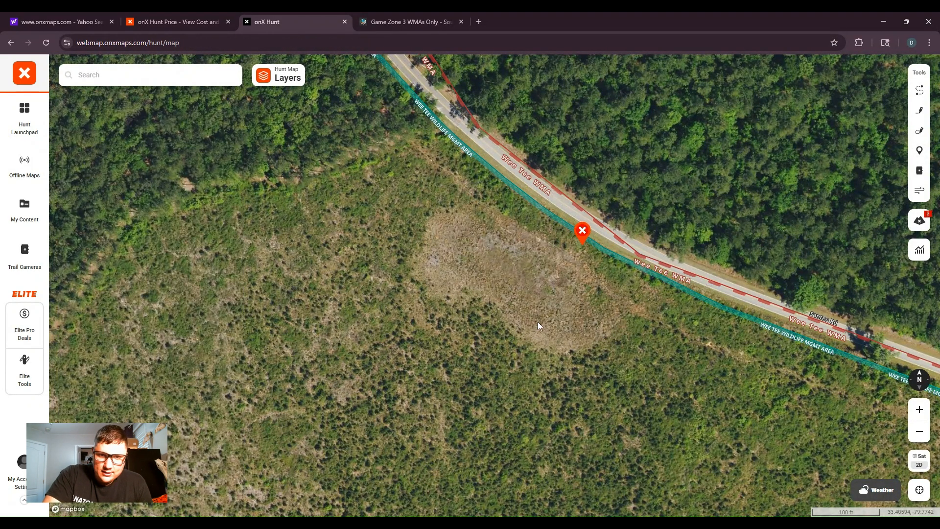
- Examine the ground and brush of the bare patch beside the Santee Rd waypoint and the cover around its edges
{"action": "scroll", "coordinate": [538, 322], "scroll_direction": "up", "scroll_amount": 5}
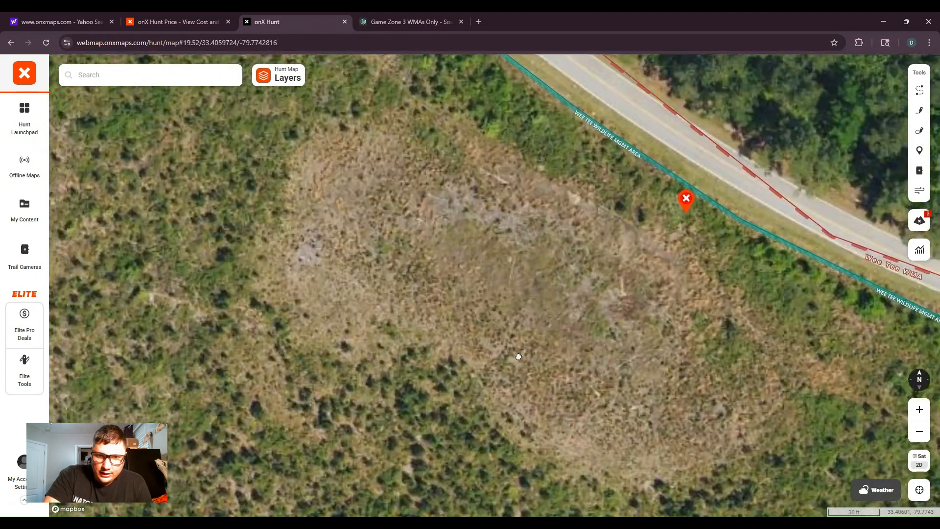
{"action": "left_click_drag", "start_coordinate": [519, 357], "coordinate": [523, 369]}
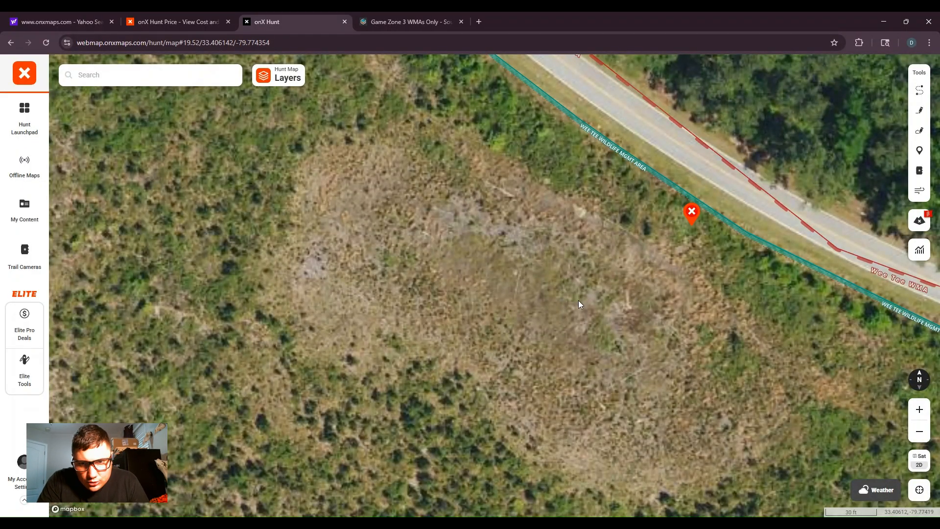
{"action": "left_click_drag", "start_coordinate": [577, 300], "coordinate": [476, 214]}
{"action": "left_click_drag", "start_coordinate": [599, 289], "coordinate": [611, 346]}
{"action": "scroll", "coordinate": [608, 348], "scroll_direction": "up", "scroll_amount": 3}
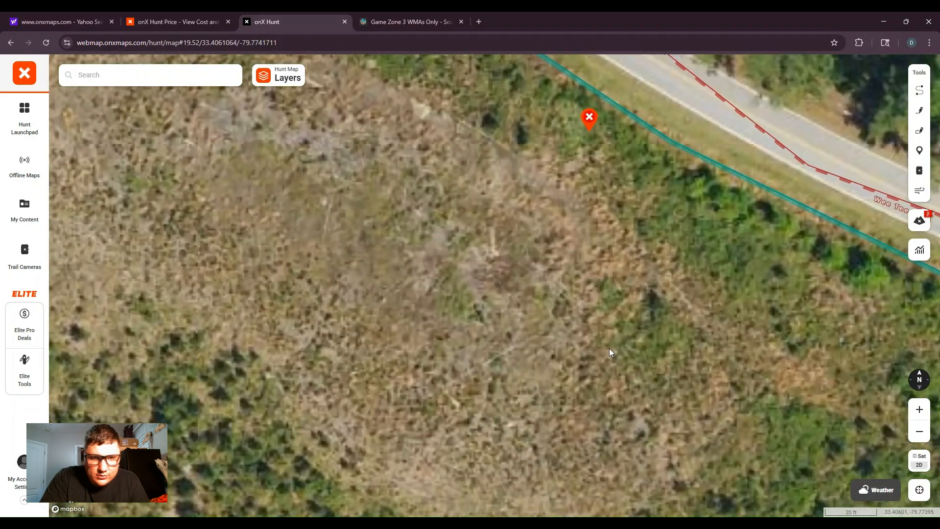
{"action": "left_click_drag", "start_coordinate": [504, 289], "coordinate": [603, 356]}
{"action": "scroll", "coordinate": [603, 356], "scroll_direction": "down", "scroll_amount": 4}
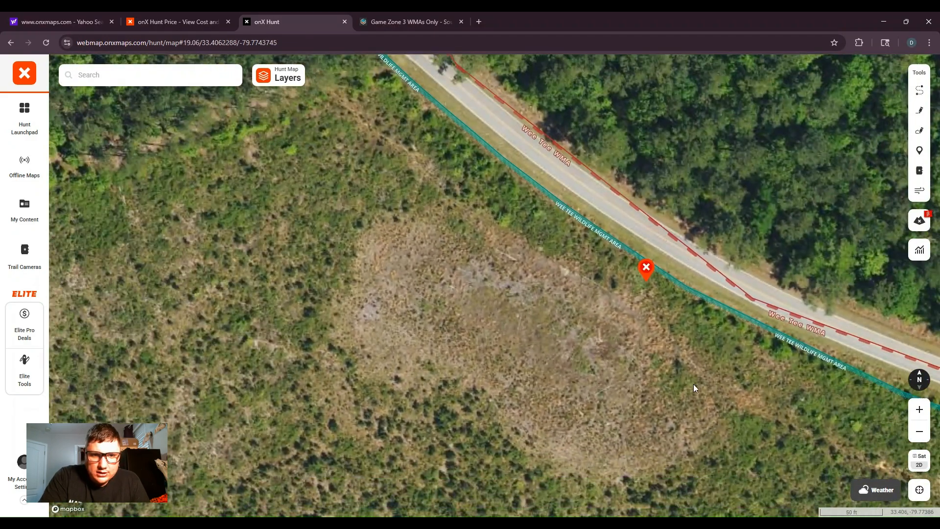
{"action": "mouse_move", "coordinate": [408, 333]}
{"action": "left_mouse_down"}
{"action": "mouse_move", "coordinate": [485, 272]}
{"action": "mouse_move", "coordinate": [513, 303]}
{"action": "left_mouse_up"}
{"action": "scroll", "coordinate": [430, 283], "scroll_direction": "down", "scroll_amount": 5}
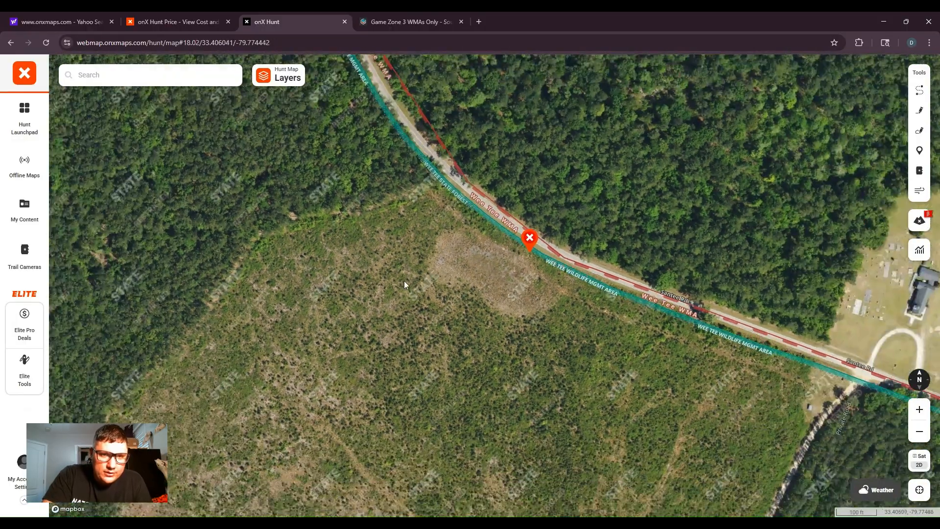
- Review the eastern clearing southward and inspect the building, its yard and the private road access southwest of the pond
{"action": "left_click_drag", "start_coordinate": [403, 280], "coordinate": [531, 148]}
{"action": "scroll", "coordinate": [469, 288], "scroll_direction": "down", "scroll_amount": 2}
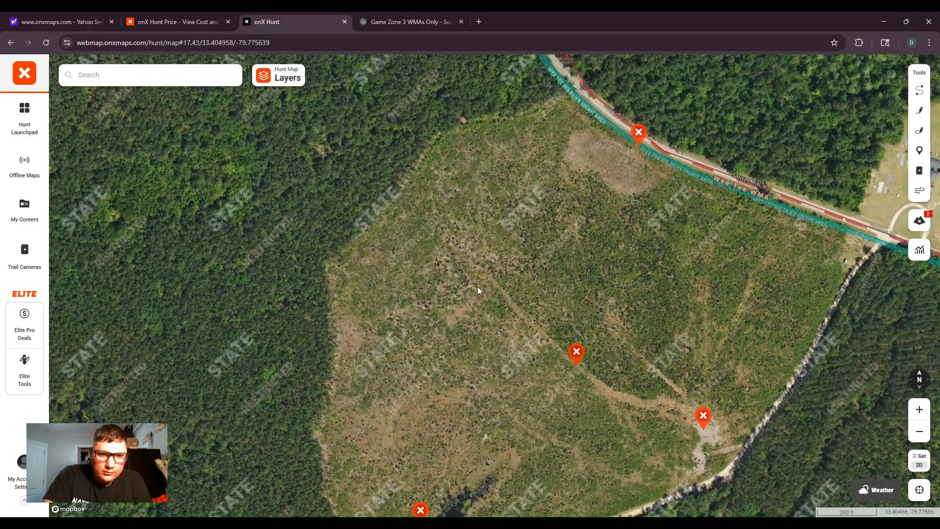
{"action": "left_click_drag", "start_coordinate": [543, 347], "coordinate": [578, 268]}
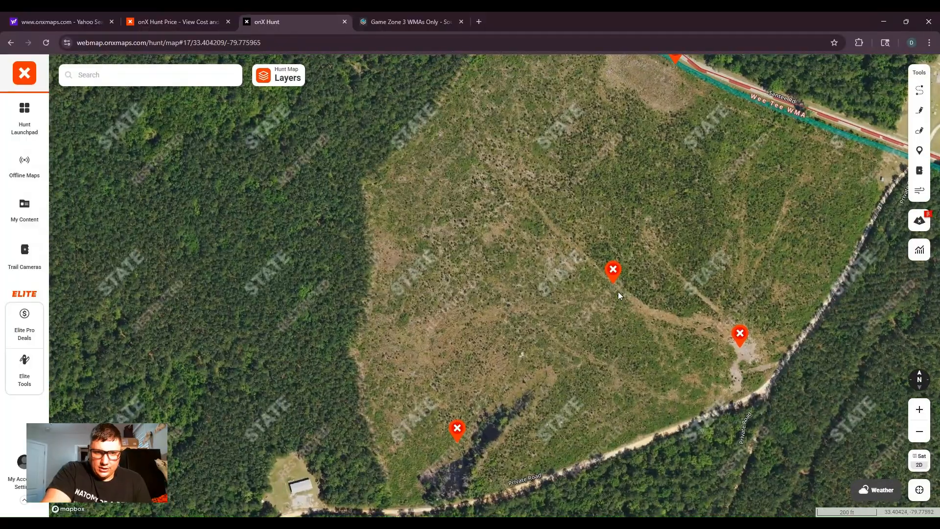
{"action": "left_click_drag", "start_coordinate": [525, 362], "coordinate": [526, 215]}
{"action": "left_click_drag", "start_coordinate": [438, 309], "coordinate": [551, 202]}
{"action": "scroll", "coordinate": [410, 307], "scroll_direction": "up", "scroll_amount": 6}
{"action": "left_click_drag", "start_coordinate": [422, 279], "coordinate": [472, 354]}
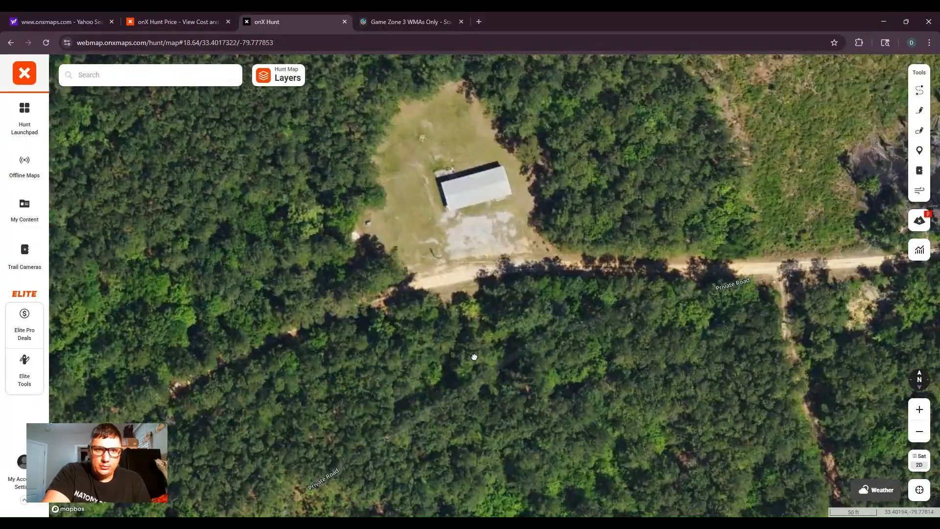
{"action": "scroll", "coordinate": [512, 346], "scroll_direction": "up", "scroll_amount": 2}
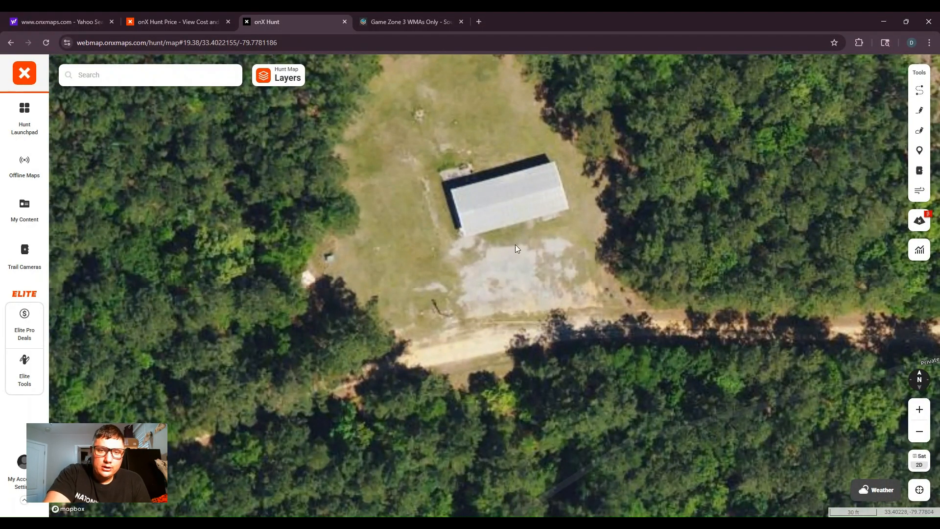
{"action": "left_click_drag", "start_coordinate": [536, 246], "coordinate": [541, 278]}
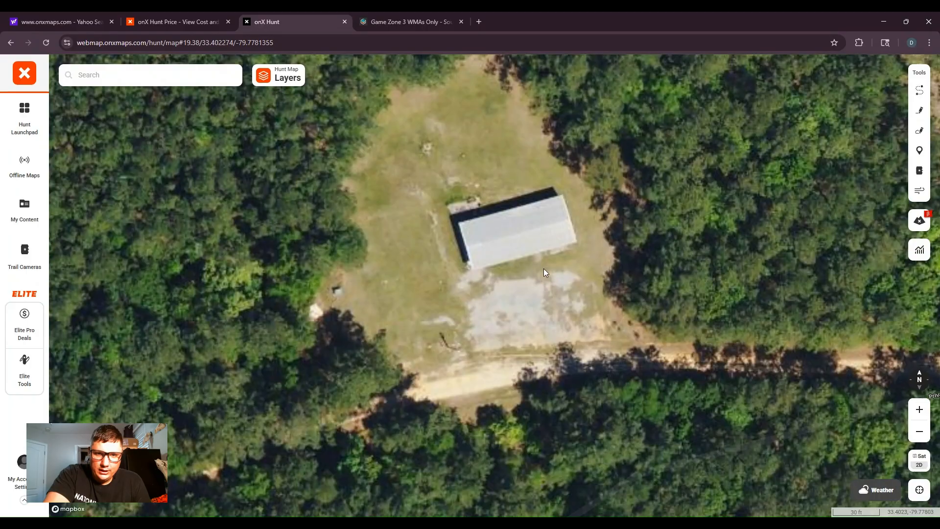
{"action": "scroll", "coordinate": [520, 254], "scroll_direction": "up", "scroll_amount": 2}
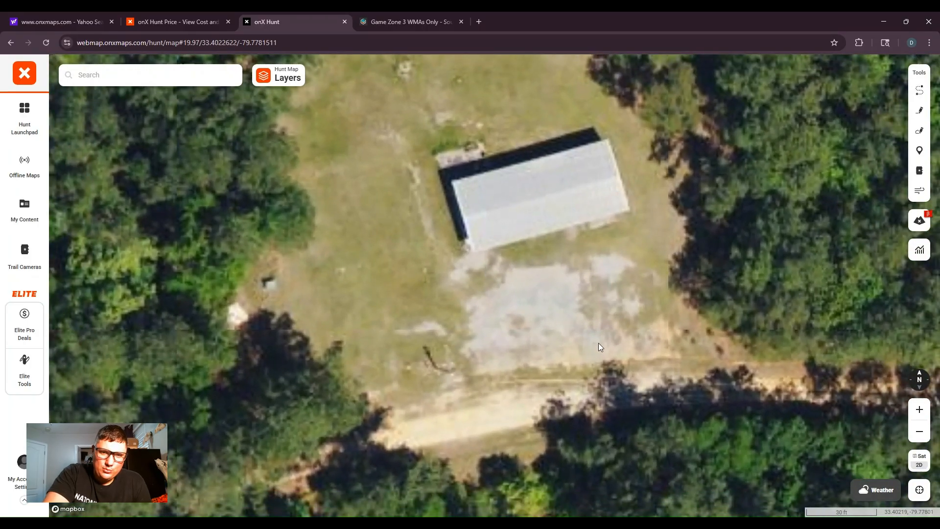
{"action": "left_click_drag", "start_coordinate": [598, 343], "coordinate": [582, 273]}
{"action": "scroll", "coordinate": [541, 278], "scroll_direction": "down", "scroll_amount": 5}
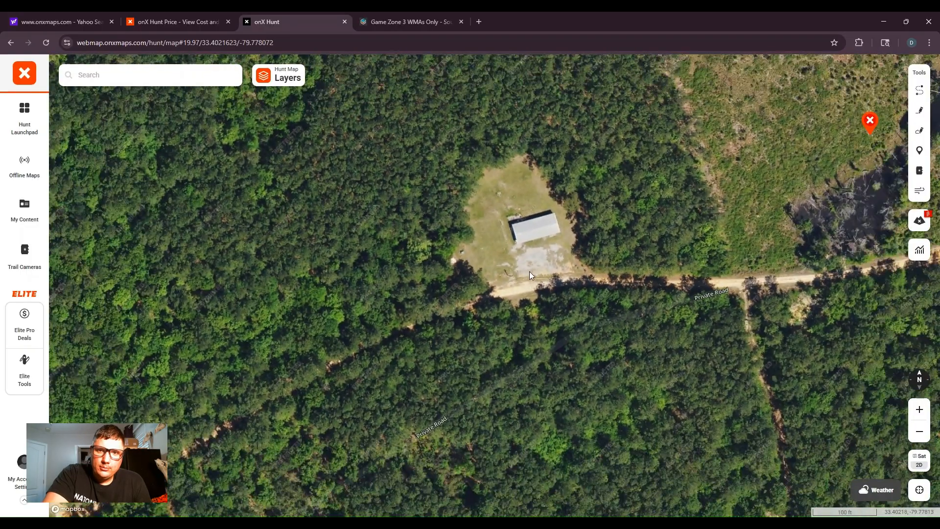
{"action": "scroll", "coordinate": [530, 276], "scroll_direction": "down", "scroll_amount": 2}
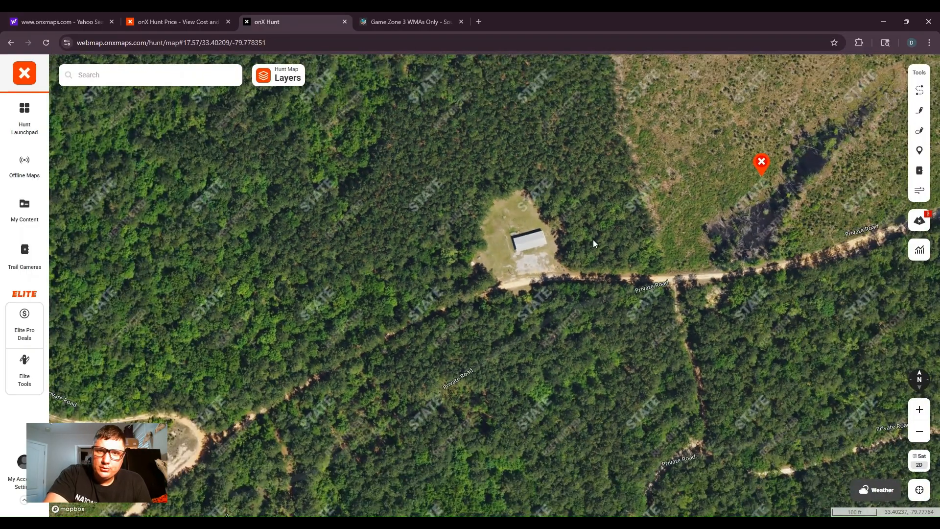
- Study the timber block between the eastern and western clearings, including its edges along the private road and the road's bend
{"action": "left_click_drag", "start_coordinate": [593, 243], "coordinate": [448, 327]}
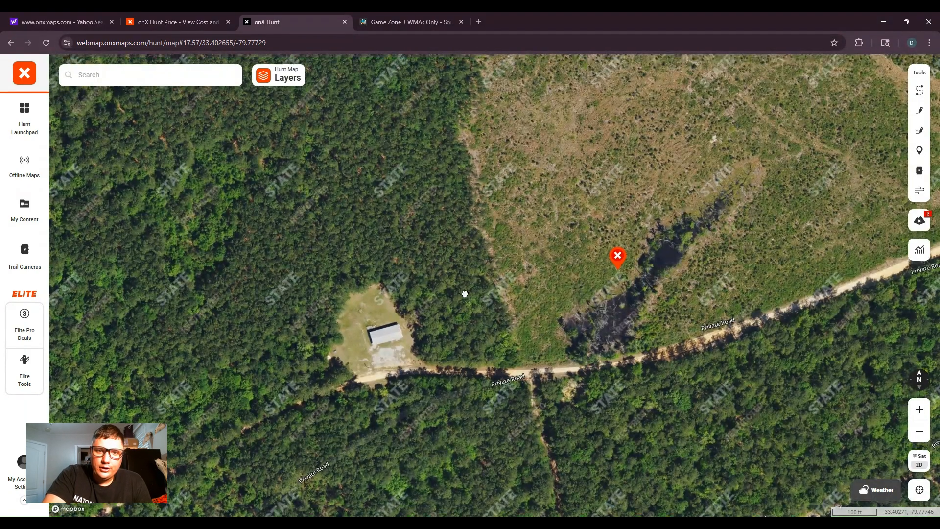
{"action": "left_click_drag", "start_coordinate": [471, 269], "coordinate": [528, 204]}
{"action": "left_click_drag", "start_coordinate": [369, 280], "coordinate": [439, 334]}
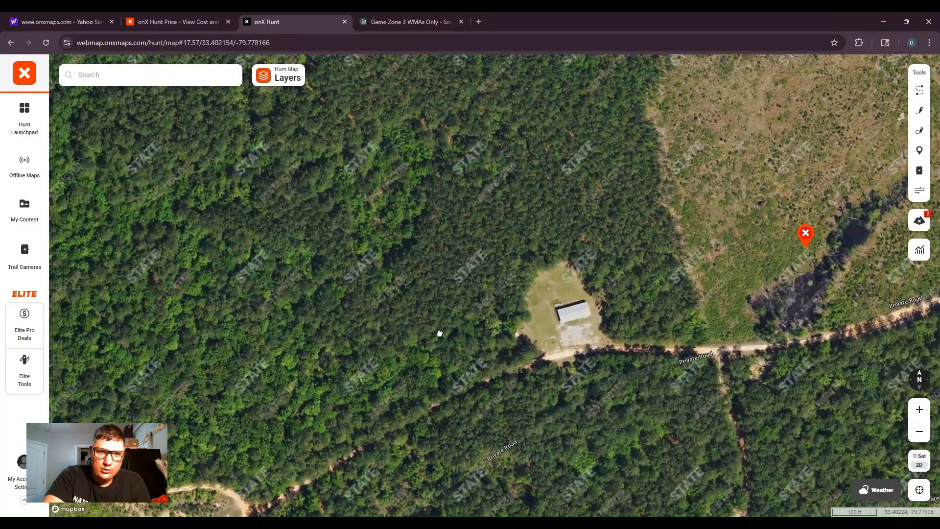
{"action": "scroll", "coordinate": [425, 292], "scroll_direction": "down", "scroll_amount": 3}
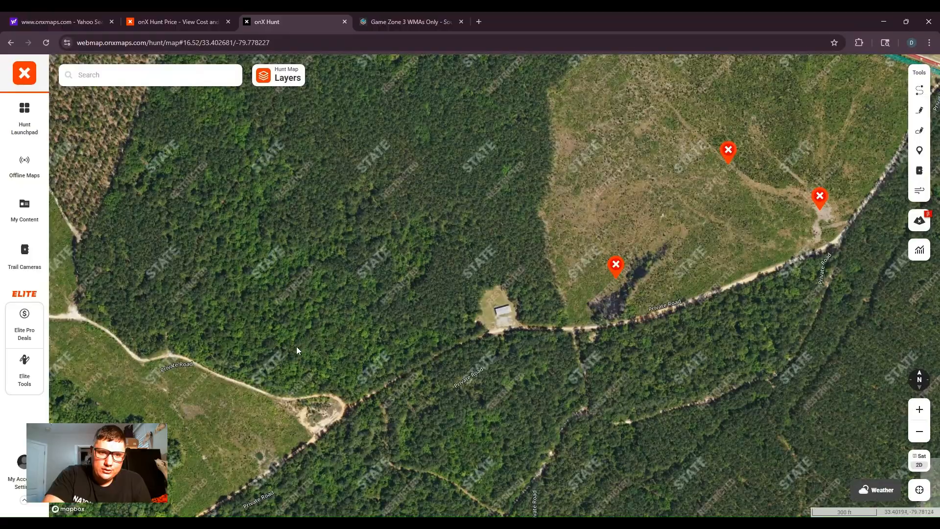
{"action": "left_click_drag", "start_coordinate": [297, 349], "coordinate": [419, 200]}
{"action": "left_click_drag", "start_coordinate": [430, 231], "coordinate": [478, 320]}
{"action": "scroll", "coordinate": [499, 283], "scroll_direction": "down", "scroll_amount": 1}
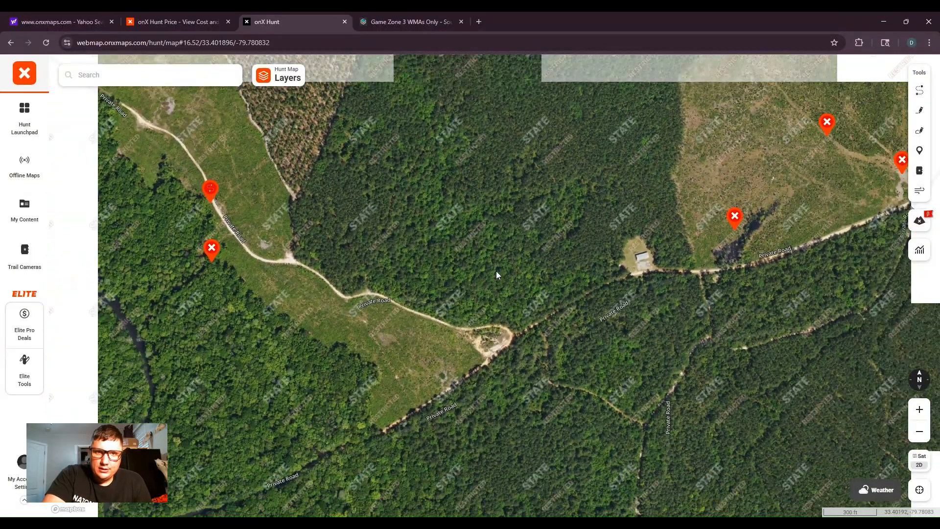
{"action": "left_click_drag", "start_coordinate": [495, 271], "coordinate": [534, 343]}
{"action": "scroll", "coordinate": [497, 355], "scroll_direction": "up", "scroll_amount": 5}
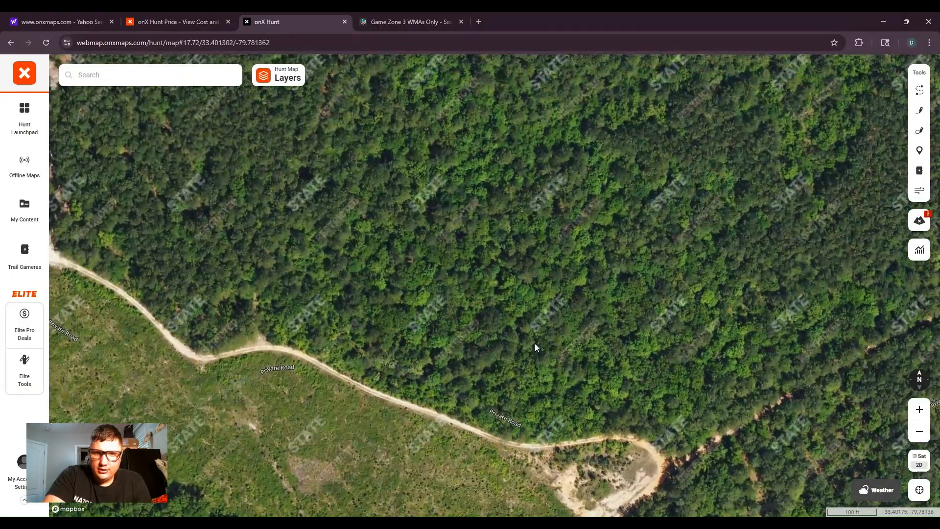
- Review Wee Tee WMA's overall extent and compare the marked western and eastern clearings with the timber block between them
{"action": "scroll", "coordinate": [515, 298], "scroll_direction": "down", "scroll_amount": 5}
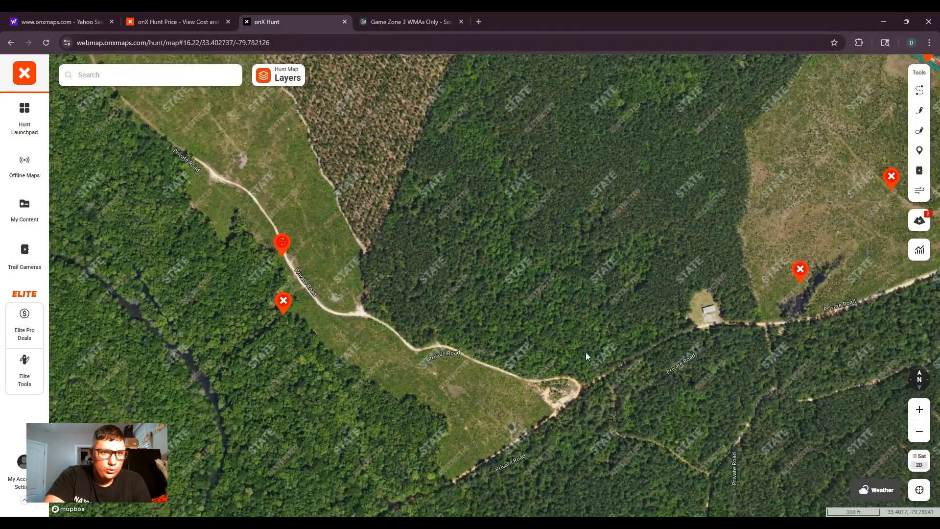
{"action": "scroll", "coordinate": [490, 291], "scroll_direction": "down", "scroll_amount": 6}
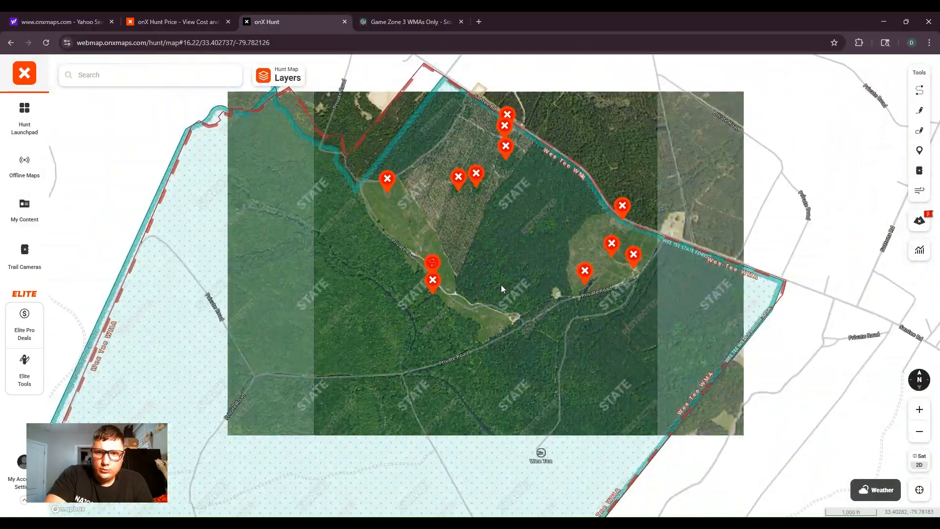
{"action": "scroll", "coordinate": [571, 340], "scroll_direction": "down", "scroll_amount": 7}
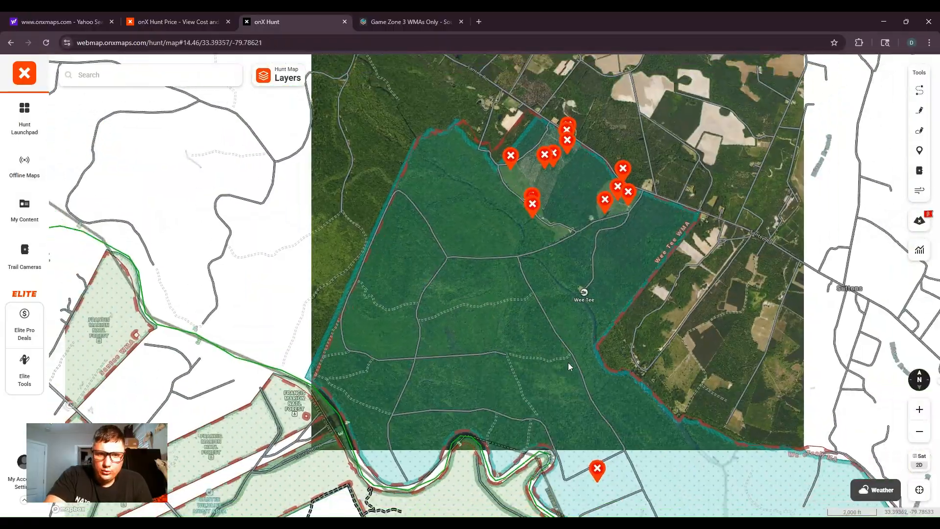
{"action": "scroll", "coordinate": [567, 363], "scroll_direction": "down", "scroll_amount": 5}
{"action": "left_click_drag", "start_coordinate": [523, 97], "coordinate": [557, 286]}
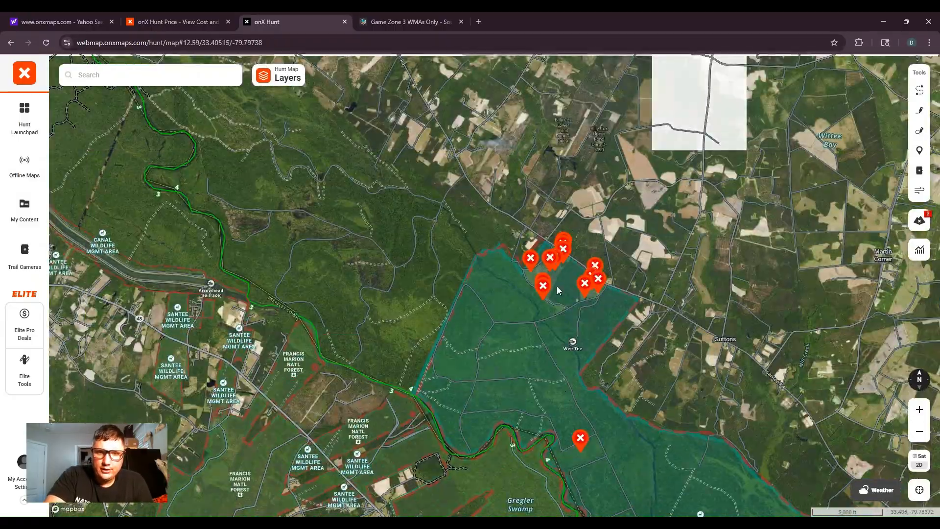
{"action": "scroll", "coordinate": [557, 298], "scroll_direction": "up", "scroll_amount": 8}
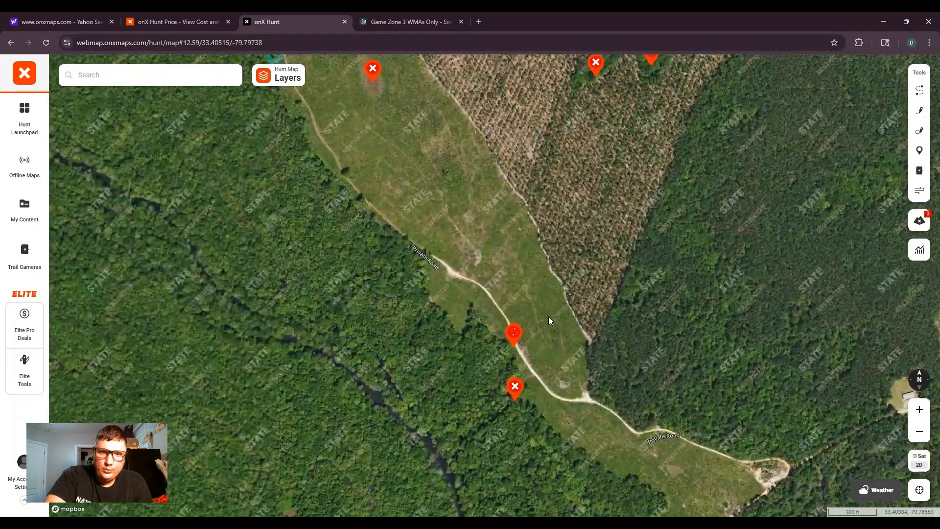
{"action": "left_click_drag", "start_coordinate": [596, 351], "coordinate": [426, 276]}
{"action": "scroll", "coordinate": [520, 274], "scroll_direction": "down", "scroll_amount": 3}
{"action": "left_click_drag", "start_coordinate": [536, 262], "coordinate": [522, 305]}
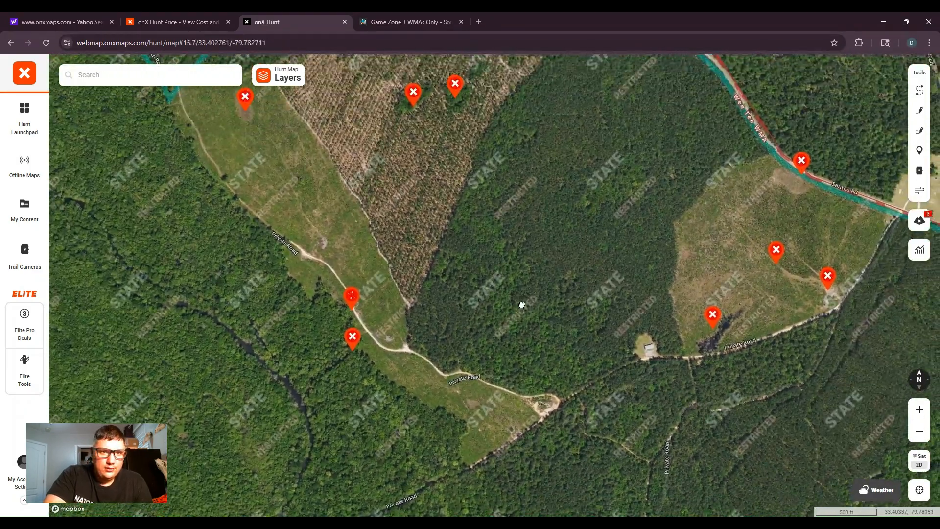
- Check which map layers are available for South Carolina
{"action": "left_click", "coordinate": [274, 78]}
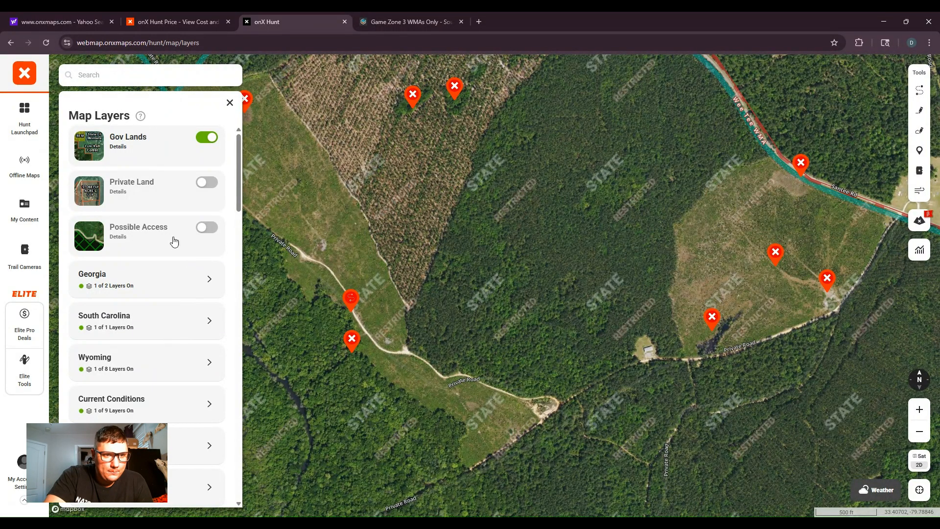
{"action": "scroll", "coordinate": [180, 279], "scroll_direction": "down", "scroll_amount": 1}
{"action": "left_click", "coordinate": [210, 268]}
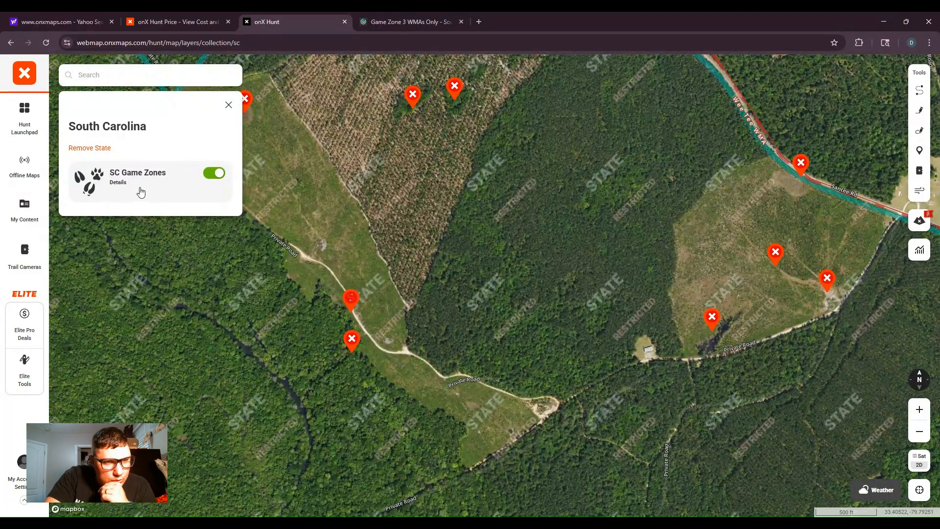
{"action": "left_click", "coordinate": [228, 105]}
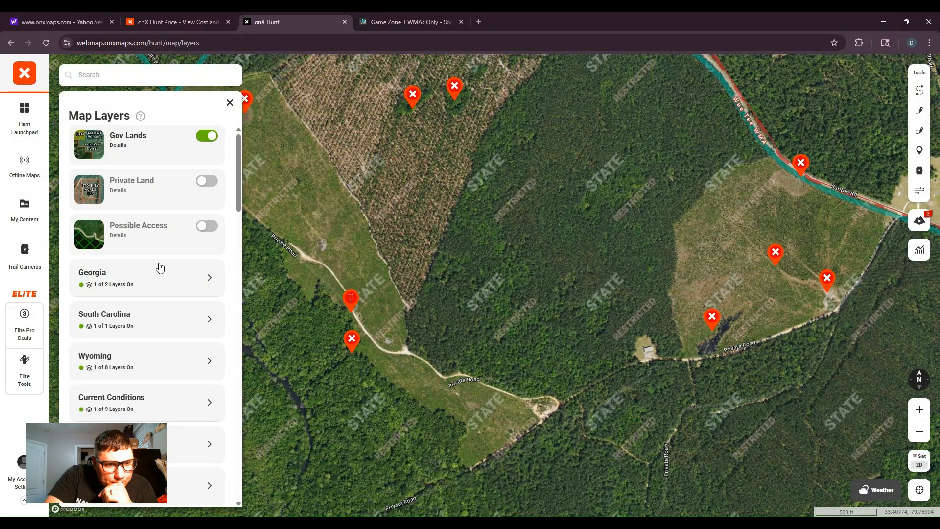
- Turn on the Acorn Producing Oaks layer in the Trees, Crops & Soil collection
{"action": "scroll", "coordinate": [158, 266], "scroll_direction": "down", "scroll_amount": 3}
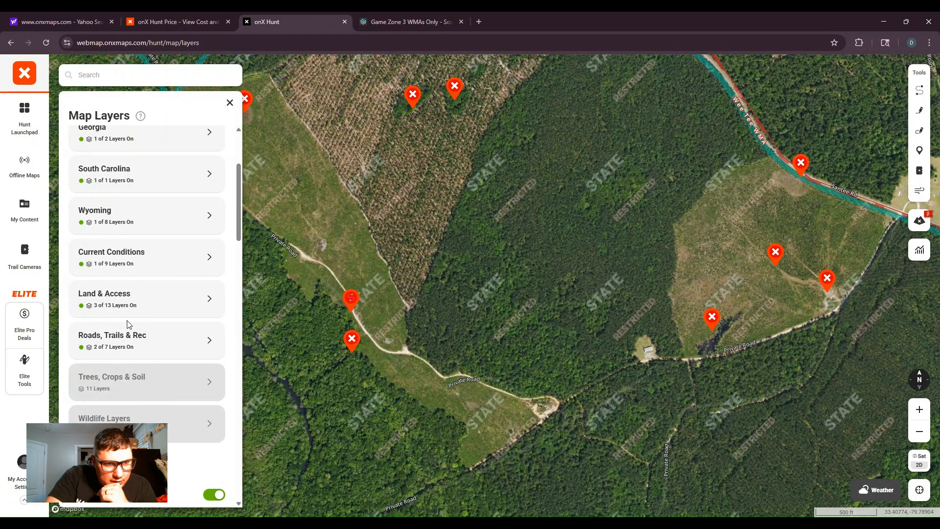
{"action": "scroll", "coordinate": [130, 324], "scroll_direction": "up", "scroll_amount": 1}
{"action": "scroll", "coordinate": [132, 372], "scroll_direction": "down", "scroll_amount": 1}
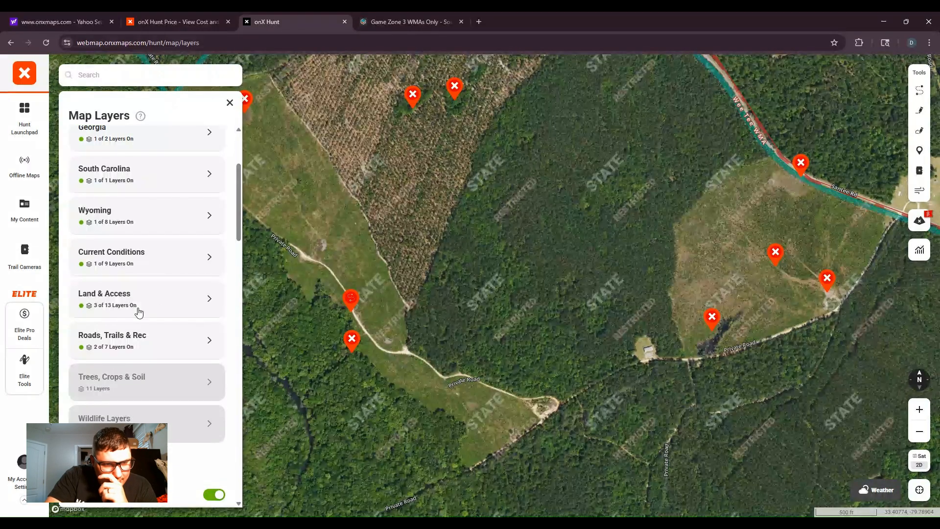
{"action": "scroll", "coordinate": [155, 345], "scroll_direction": "down", "scroll_amount": 2}
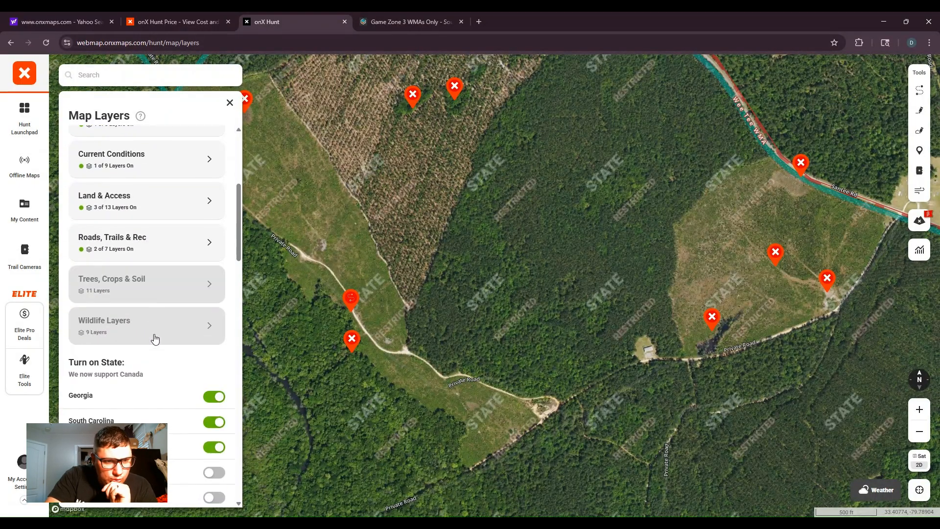
{"action": "left_click", "coordinate": [145, 296]}
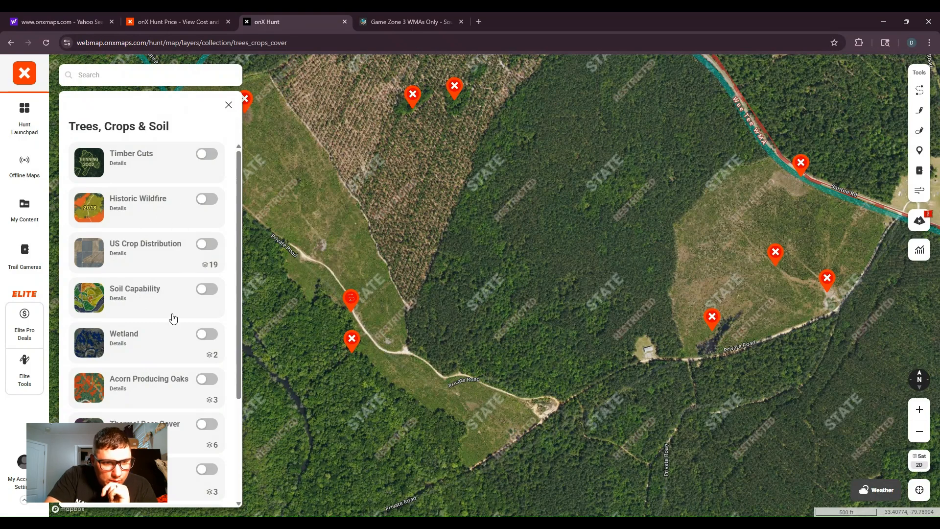
{"action": "scroll", "coordinate": [173, 318], "scroll_direction": "down", "scroll_amount": 1}
{"action": "scroll", "coordinate": [172, 318], "scroll_direction": "down", "scroll_amount": 1}
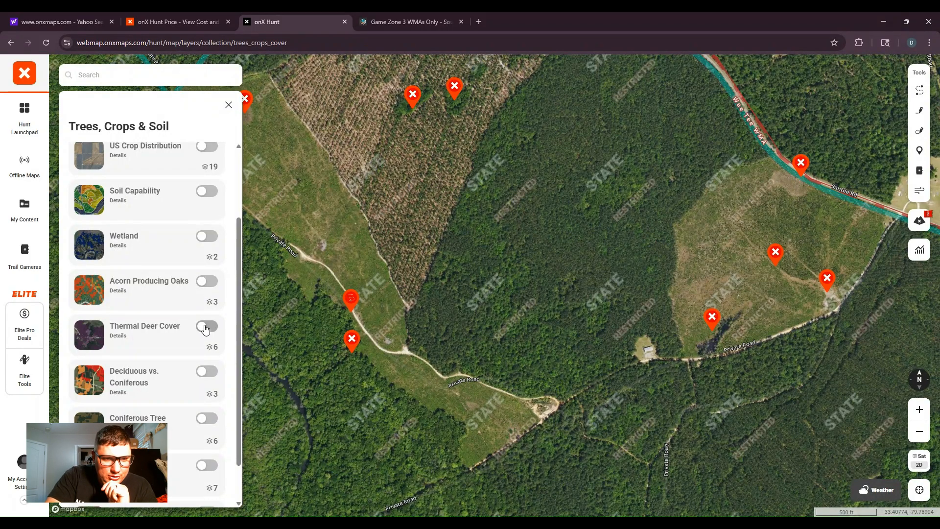
{"action": "left_click", "coordinate": [208, 284]}
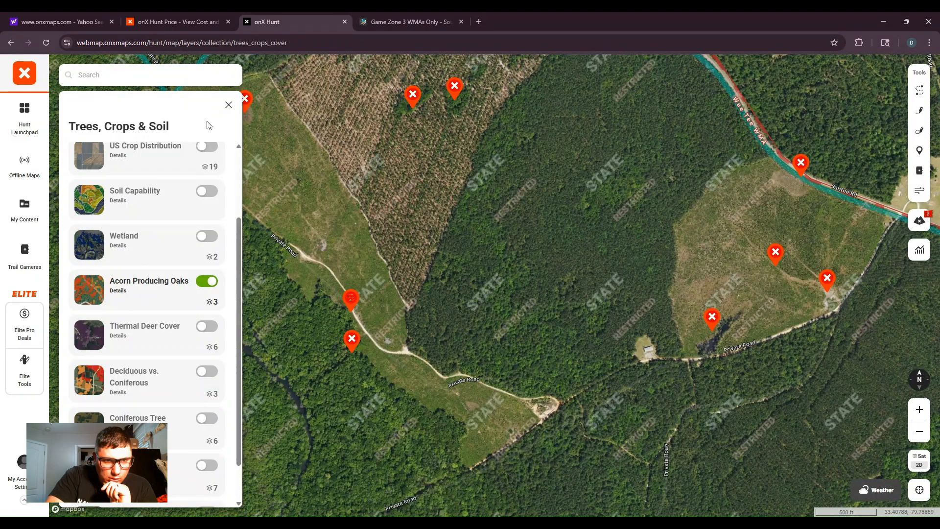
- Inspect the map across Wee Tee WMA for acorn-producing oak coverage, from the northern clearings to the lone southern waypoint
{"action": "left_click", "coordinate": [426, 251]}
{"action": "scroll", "coordinate": [571, 281], "scroll_direction": "down", "scroll_amount": 4}
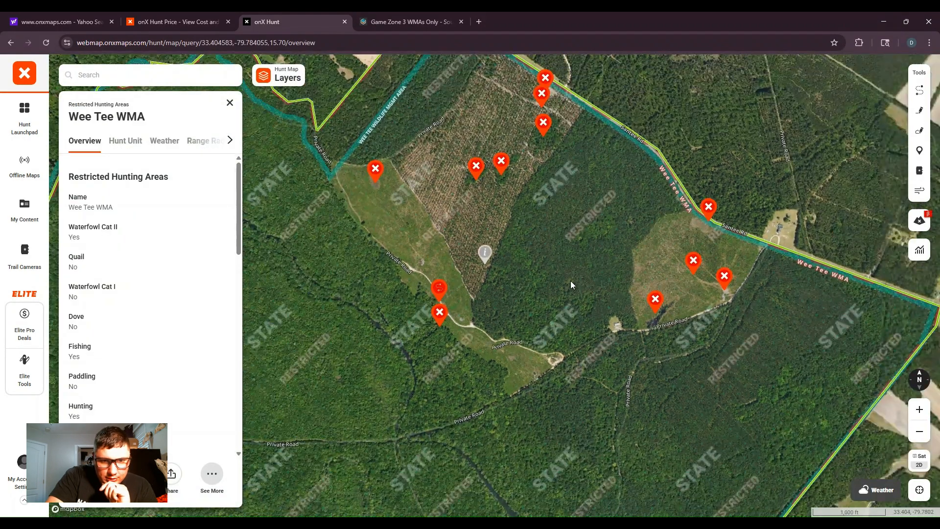
{"action": "scroll", "coordinate": [584, 302], "scroll_direction": "down", "scroll_amount": 5}
{"action": "left_click_drag", "start_coordinate": [535, 384], "coordinate": [516, 149]}
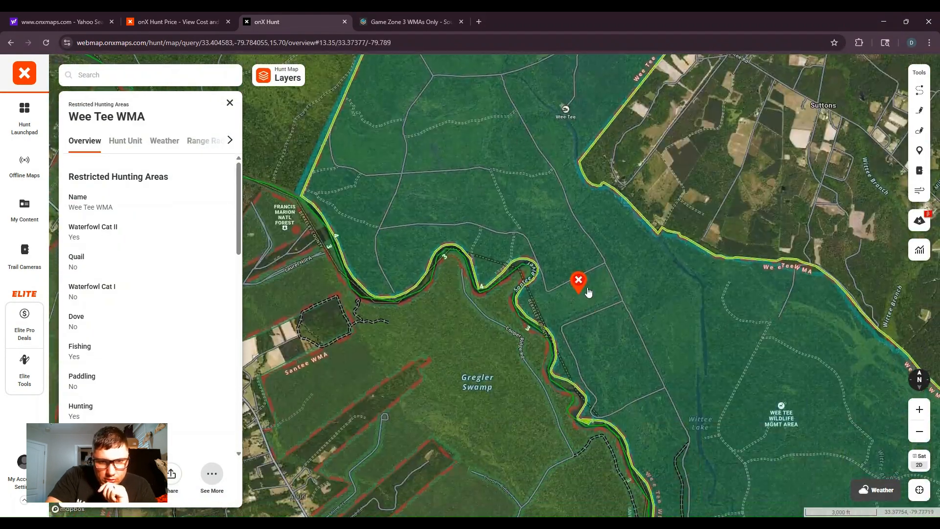
{"action": "left_click_drag", "start_coordinate": [601, 406], "coordinate": [611, 427]}
{"action": "left_click_drag", "start_coordinate": [566, 237], "coordinate": [511, 366]}
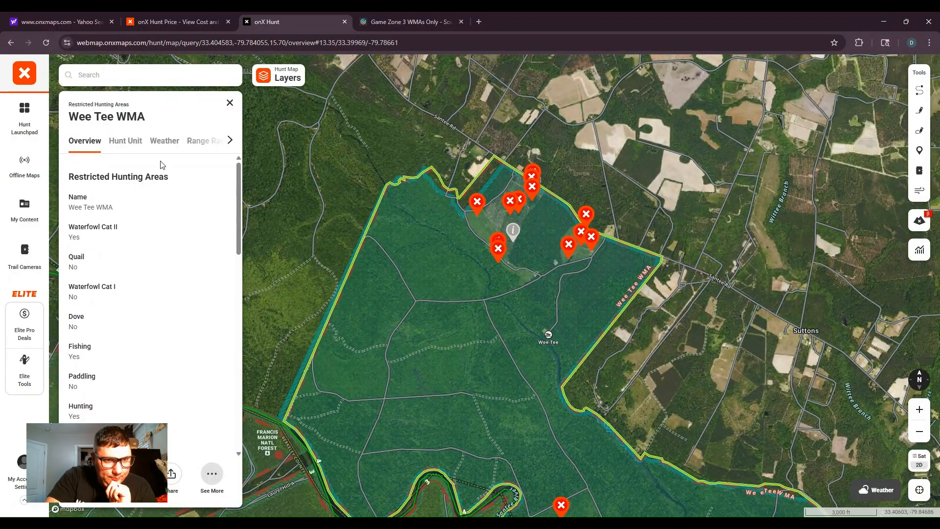
{"action": "left_click", "coordinate": [230, 103]}
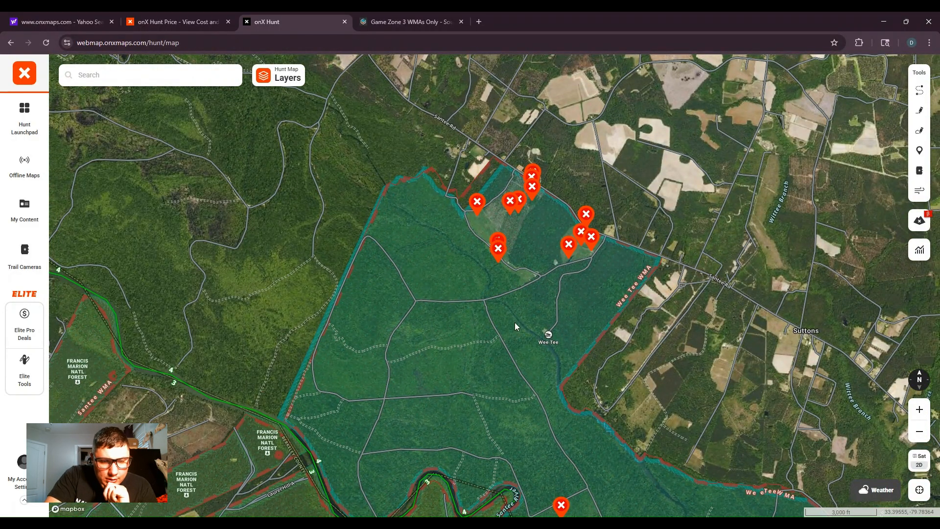
{"action": "left_click_drag", "start_coordinate": [515, 322], "coordinate": [468, 322]}
{"action": "scroll", "coordinate": [467, 322], "scroll_direction": "up", "scroll_amount": 3}
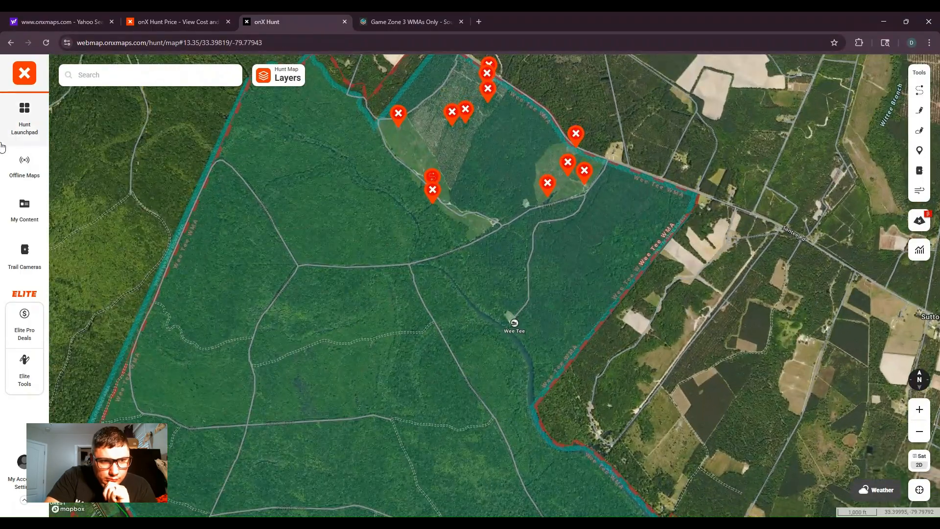
- Recheck the Acorn Producing Oaks setting and review the other Trees, Crops & Soil layers
{"action": "left_click", "coordinate": [273, 83]}
{"action": "scroll", "coordinate": [163, 373], "scroll_direction": "down", "scroll_amount": 3}
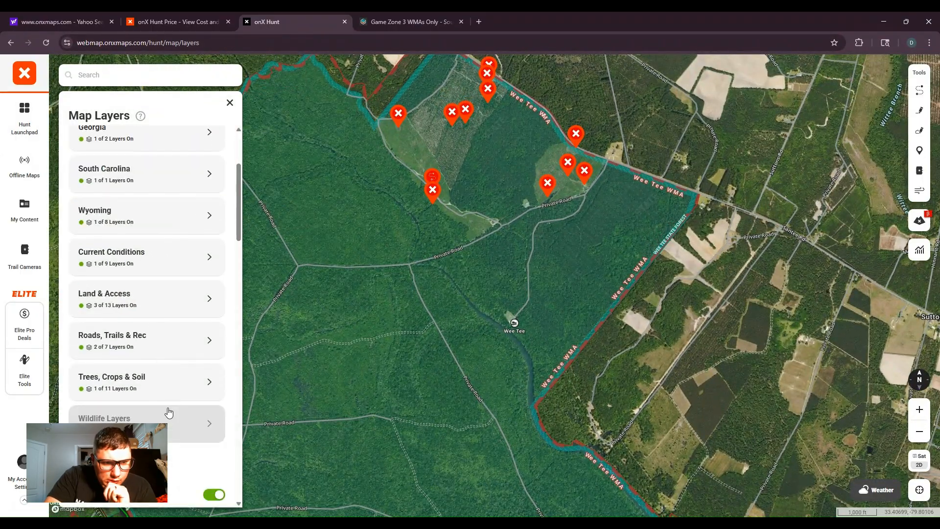
{"action": "left_click", "coordinate": [165, 390]}
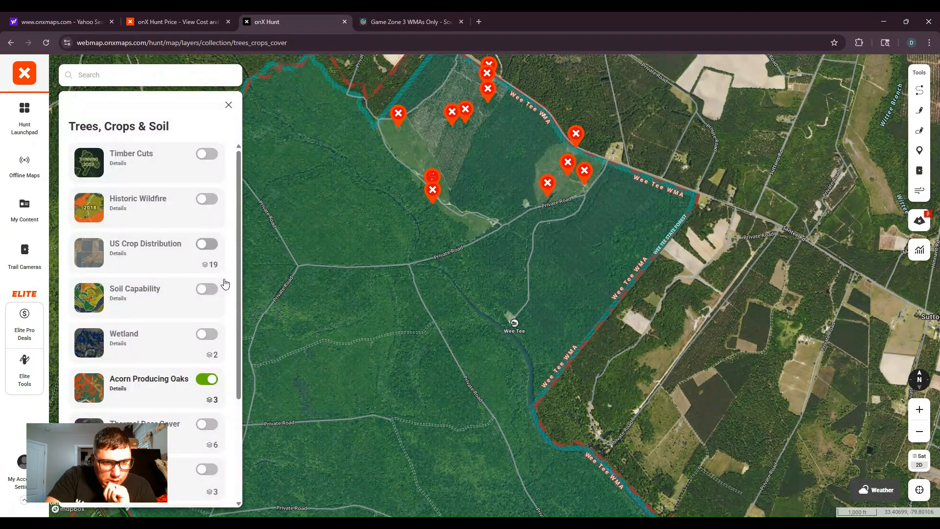
{"action": "scroll", "coordinate": [179, 367], "scroll_direction": "down", "scroll_amount": 3}
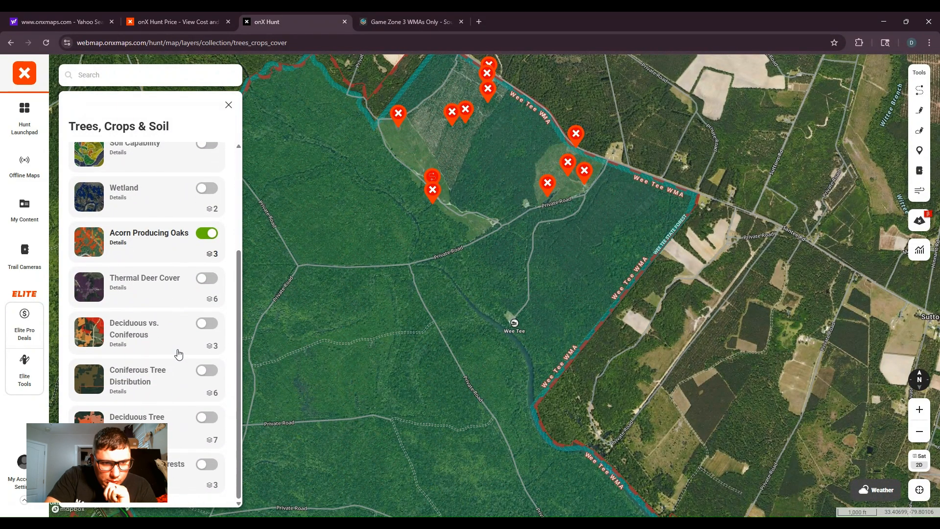
{"action": "scroll", "coordinate": [155, 365], "scroll_direction": "up", "scroll_amount": 3}
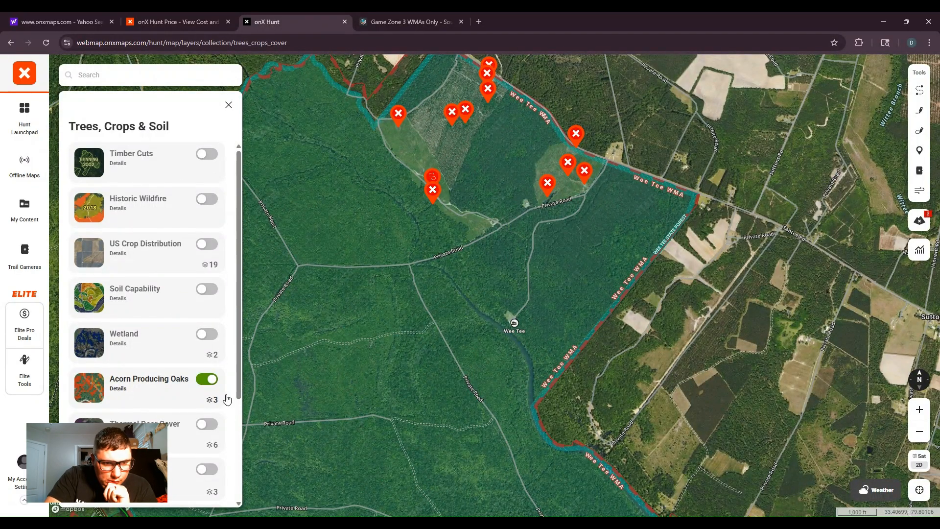
{"action": "left_click", "coordinate": [228, 105]}
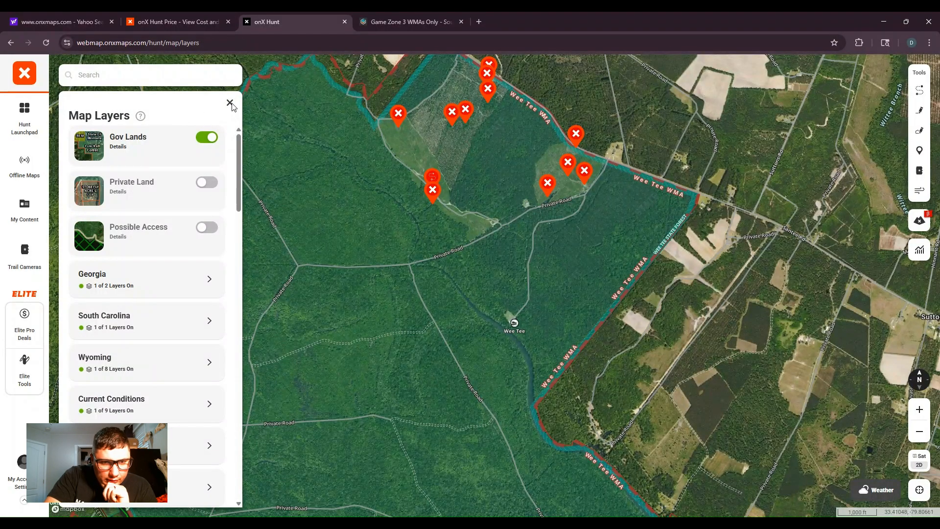
{"action": "left_click", "coordinate": [229, 103]}
- Survey the area from Wee Tee's interior roads south across the Santee River and Gregler Swamp into Francis Marion National Forest
{"action": "scroll", "coordinate": [480, 298], "scroll_direction": "up", "scroll_amount": 2}
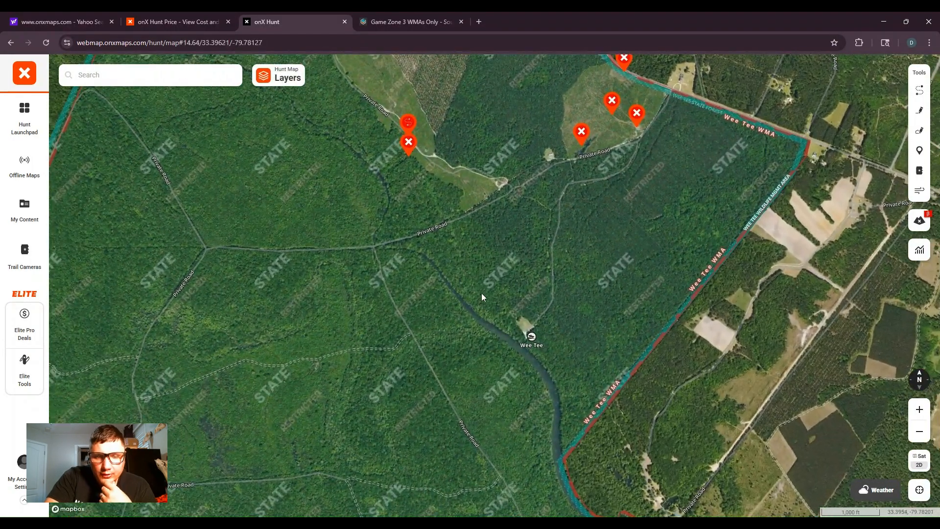
{"action": "left_click_drag", "start_coordinate": [480, 293], "coordinate": [522, 130]}
{"action": "scroll", "coordinate": [518, 284], "scroll_direction": "down", "scroll_amount": 2}
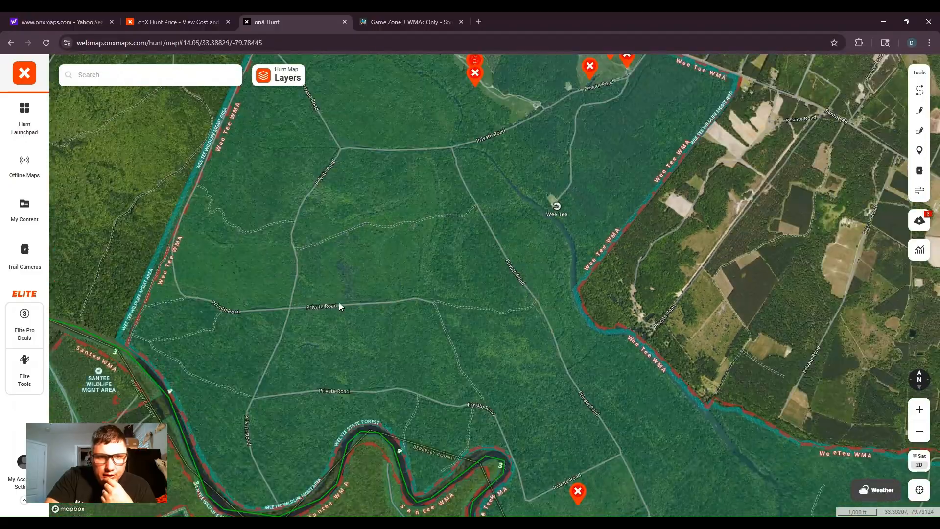
{"action": "left_click_drag", "start_coordinate": [426, 302], "coordinate": [505, 130]}
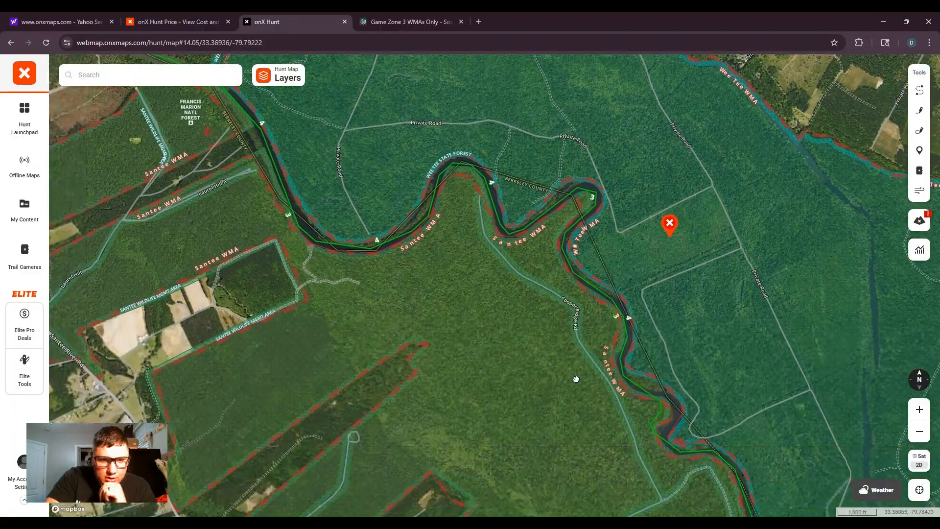
{"action": "left_click_drag", "start_coordinate": [577, 379], "coordinate": [537, 222]}
{"action": "scroll", "coordinate": [551, 277], "scroll_direction": "down", "scroll_amount": 3}
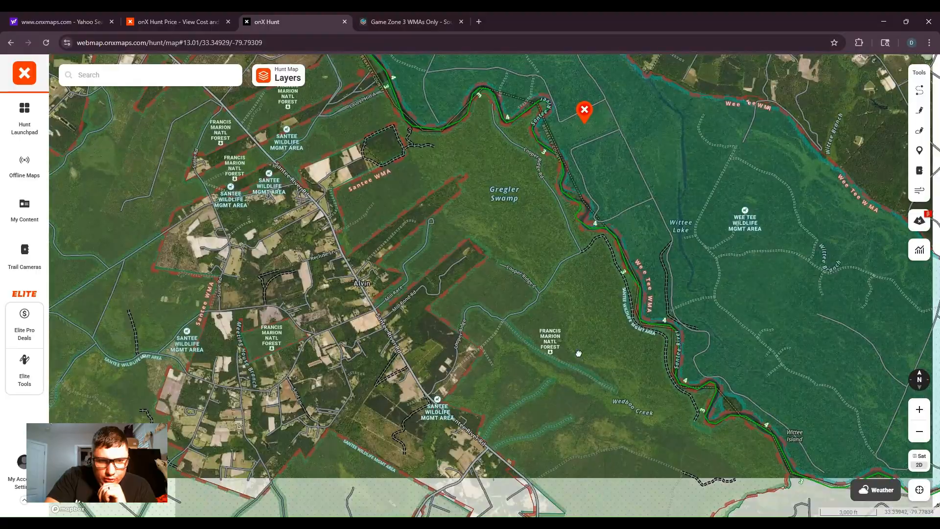
{"action": "left_click_drag", "start_coordinate": [551, 277], "coordinate": [687, 173]}
{"action": "scroll", "coordinate": [688, 173], "scroll_direction": "up", "scroll_amount": 2}
{"action": "left_click_drag", "start_coordinate": [524, 400], "coordinate": [601, 266]}
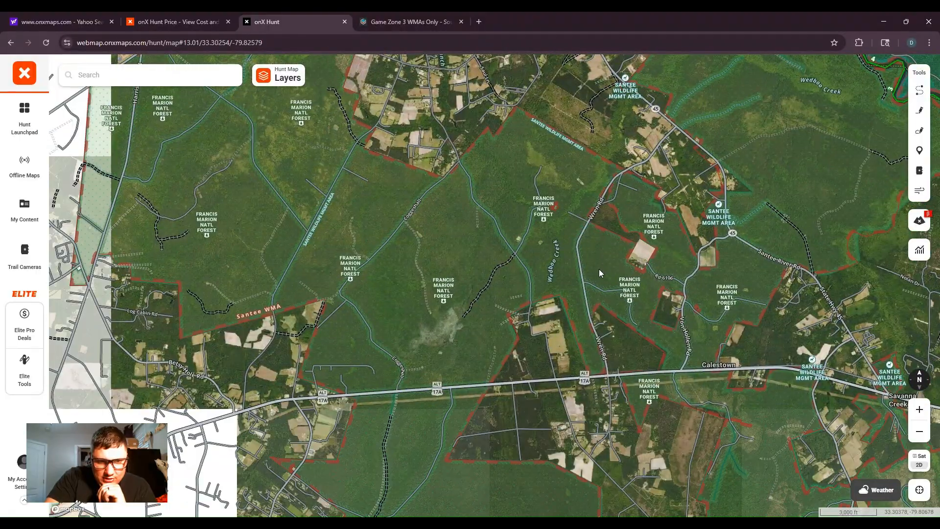
{"action": "scroll", "coordinate": [621, 257], "scroll_direction": "down", "scroll_amount": 2}
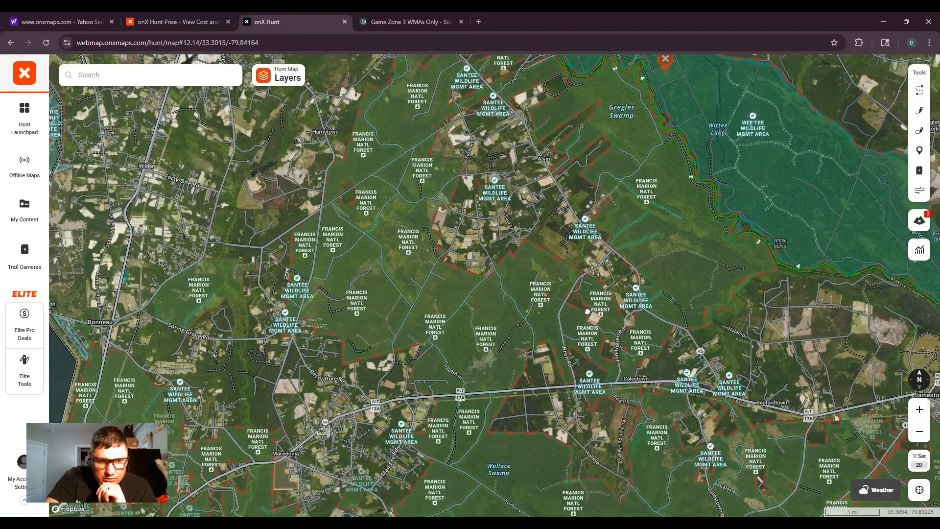
- Survey Wee Tee WMA northward from Wittee Lake and examine the marked clearings and timber along Santee Rd
{"action": "left_click_drag", "start_coordinate": [695, 105], "coordinate": [627, 214]}
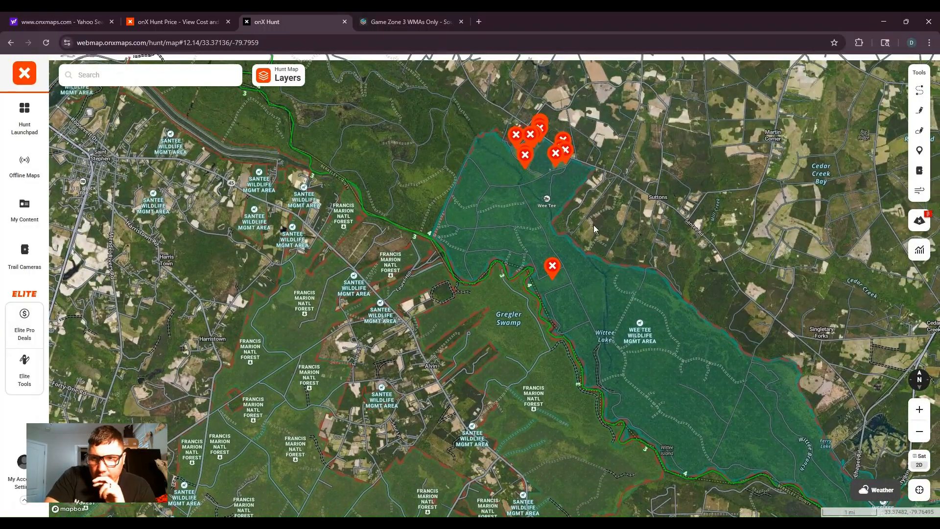
{"action": "scroll", "coordinate": [592, 226], "scroll_direction": "up", "scroll_amount": 2}
{"action": "left_click_drag", "start_coordinate": [560, 292], "coordinate": [622, 351]}
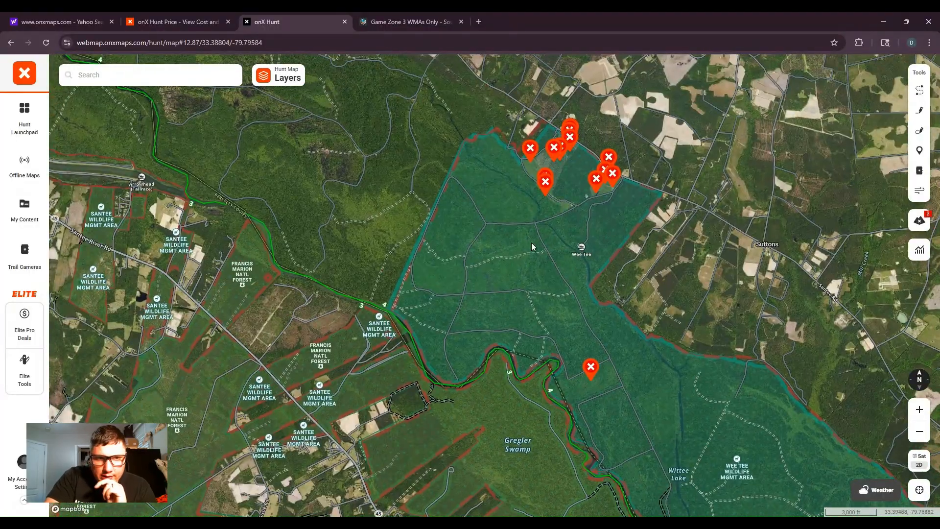
{"action": "left_click_drag", "start_coordinate": [536, 257], "coordinate": [517, 315]}
{"action": "scroll", "coordinate": [518, 315], "scroll_direction": "up", "scroll_amount": 2}
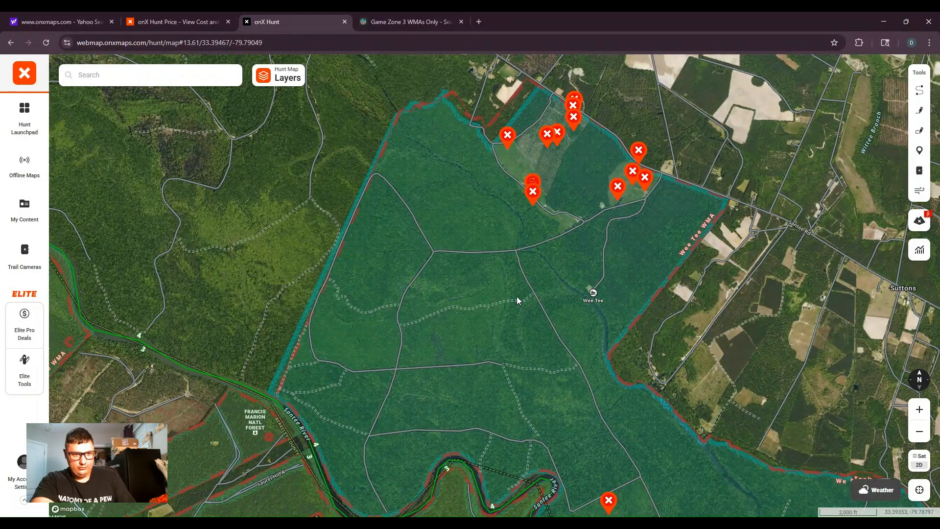
{"action": "left_click_drag", "start_coordinate": [516, 296], "coordinate": [474, 339]}
{"action": "left_click_drag", "start_coordinate": [557, 290], "coordinate": [462, 338]}
{"action": "scroll", "coordinate": [475, 330], "scroll_direction": "up", "scroll_amount": 2}
{"action": "scroll", "coordinate": [463, 340], "scroll_direction": "up", "scroll_amount": 2}
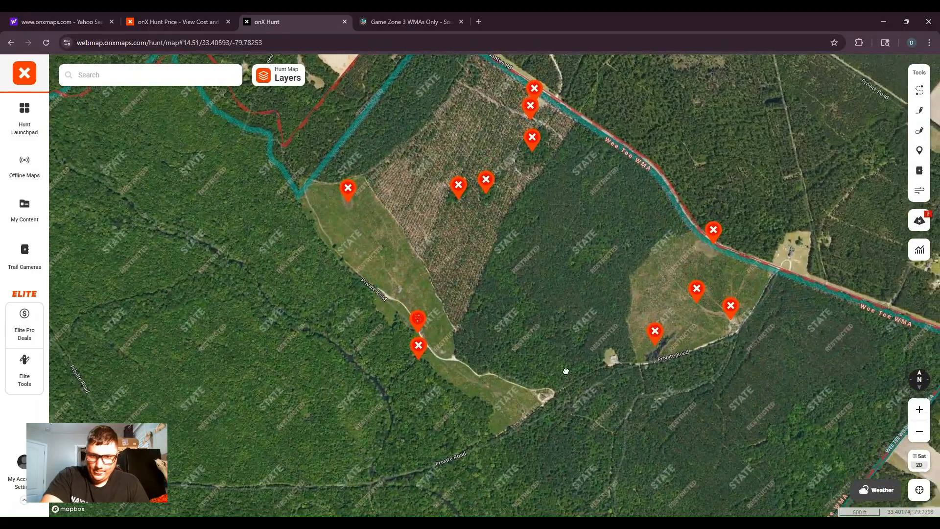
- Save a default Location waypoint in the greener timber north of the private road's turnaround, between the two clearings
{"action": "left_click_drag", "start_coordinate": [563, 373], "coordinate": [550, 322]}
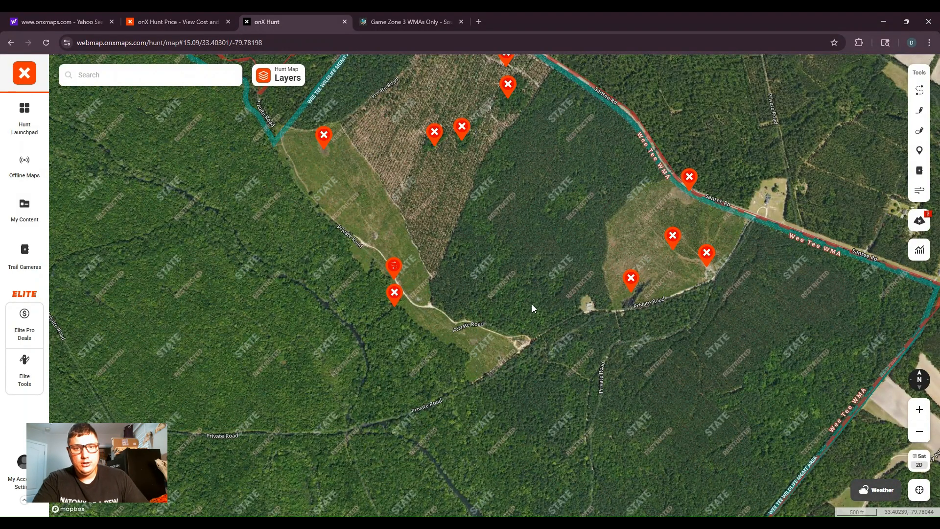
{"action": "scroll", "coordinate": [531, 304], "scroll_direction": "up", "scroll_amount": 2}
{"action": "scroll", "coordinate": [533, 312], "scroll_direction": "up", "scroll_amount": 1}
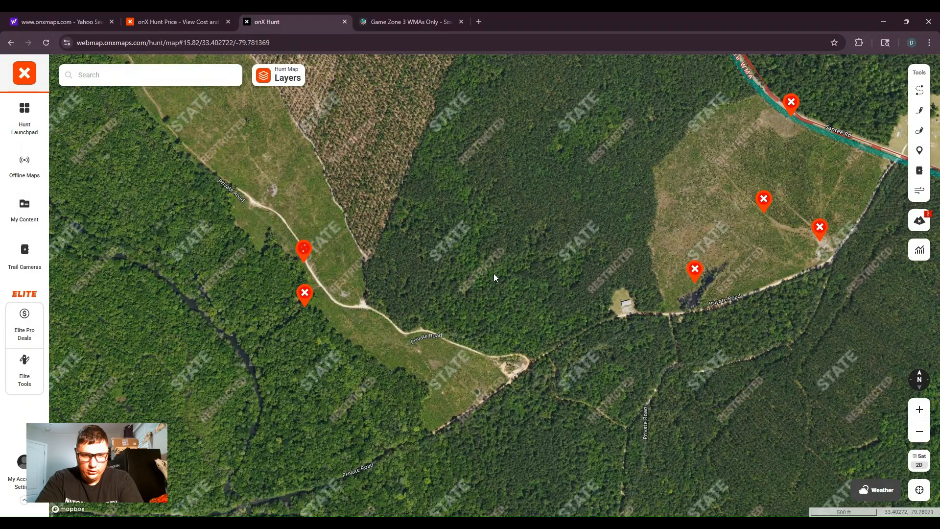
{"action": "scroll", "coordinate": [480, 326], "scroll_direction": "up", "scroll_amount": 3}
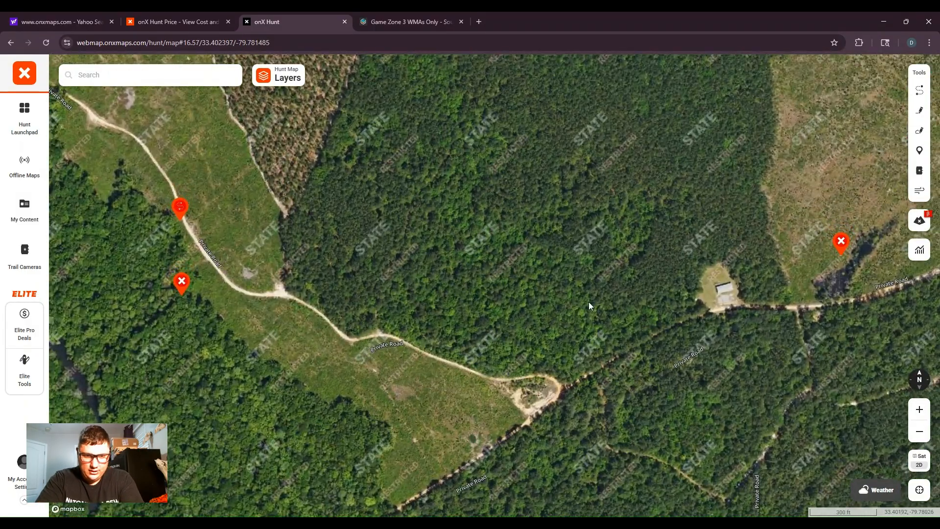
{"action": "left_click_drag", "start_coordinate": [487, 239], "coordinate": [601, 323]}
{"action": "scroll", "coordinate": [526, 313], "scroll_direction": "up", "scroll_amount": 2}
{"action": "scroll", "coordinate": [601, 324], "scroll_direction": "down", "scroll_amount": 3}
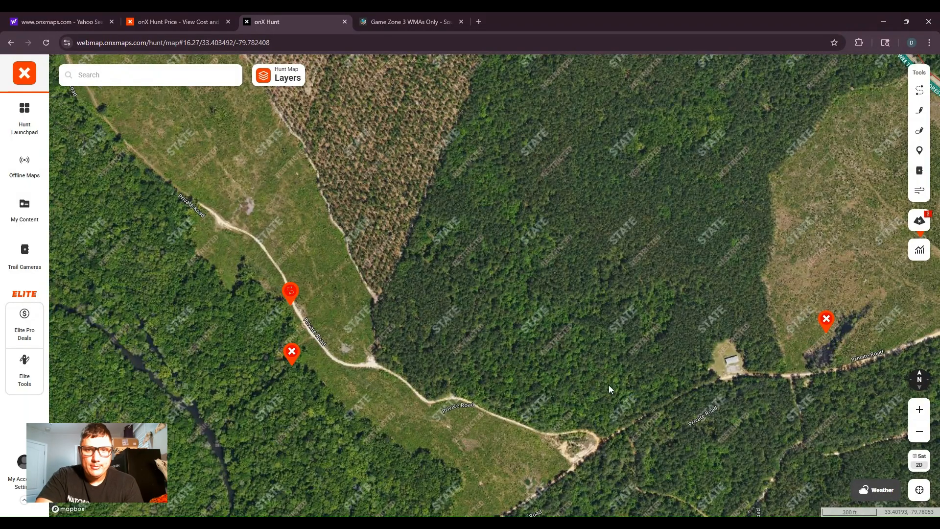
{"action": "left_click", "coordinate": [547, 356]}
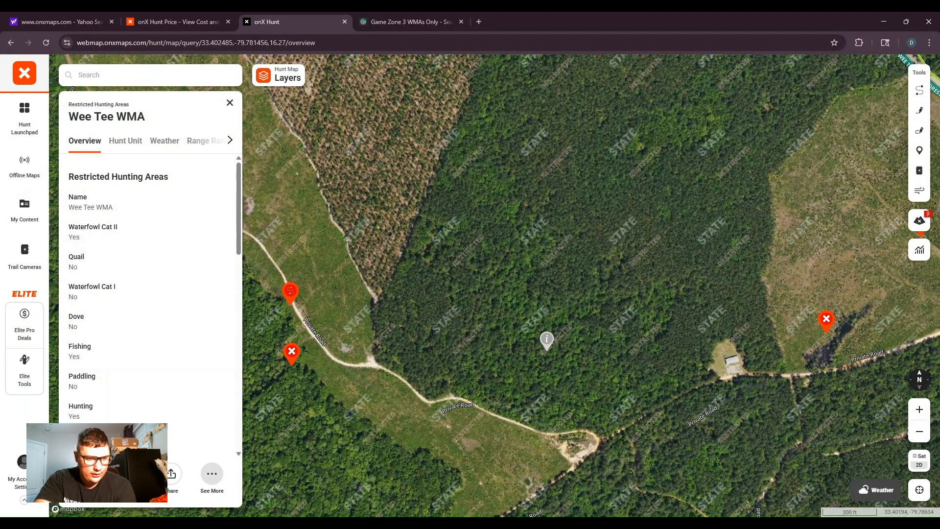
{"action": "left_click", "coordinate": [89, 474]}
{"action": "left_click", "coordinate": [178, 447]}
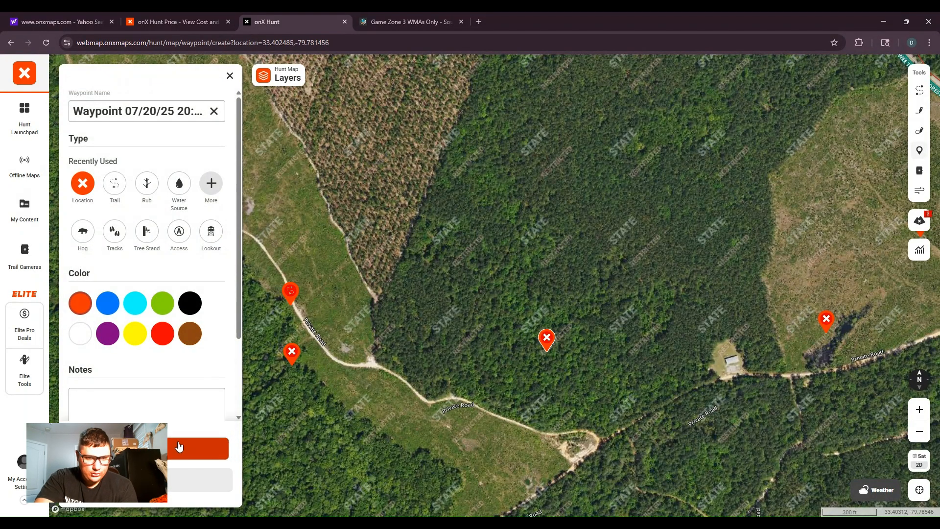
{"action": "left_click", "coordinate": [228, 107]}
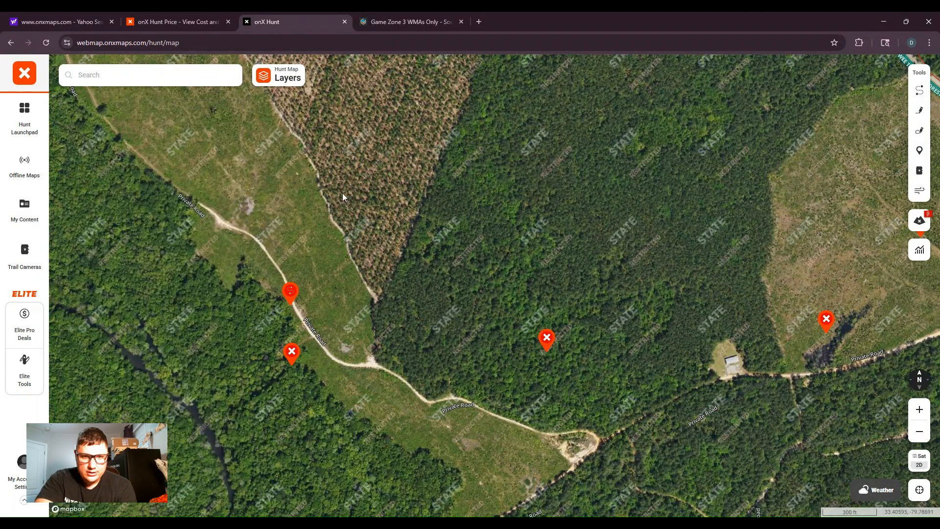
- Save another default Location waypoint in the lighter tree patch inside the dark timber, northwest of the eastern clearing
{"action": "left_click_drag", "start_coordinate": [699, 388], "coordinate": [603, 438]}
{"action": "left_click_drag", "start_coordinate": [584, 223], "coordinate": [603, 294]}
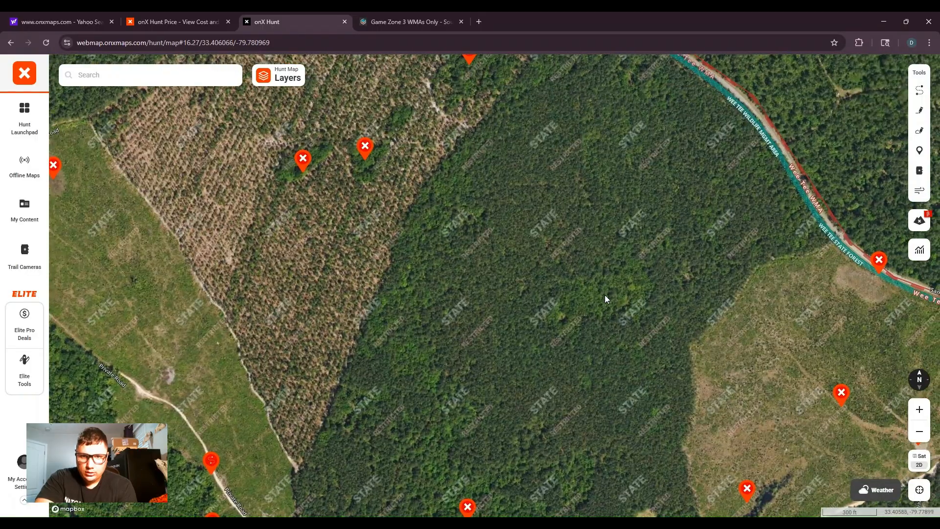
{"action": "left_click", "coordinate": [607, 291]}
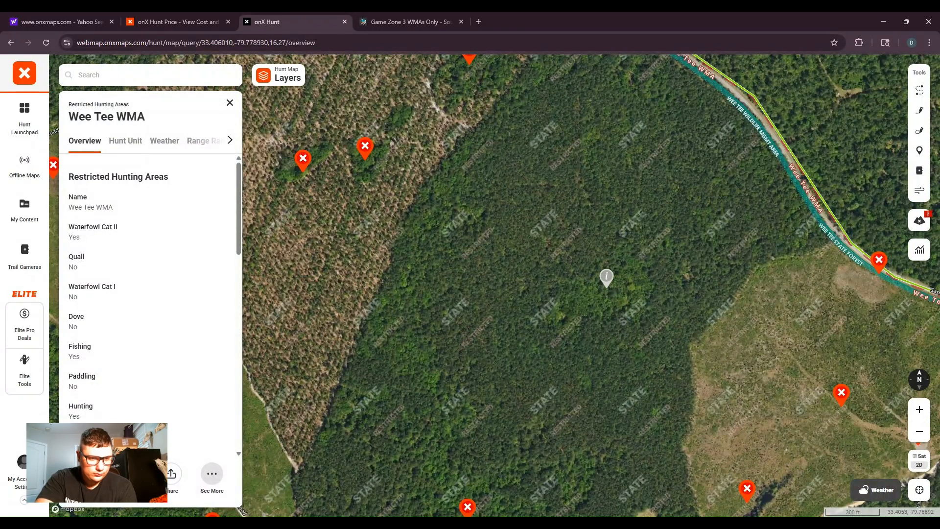
{"action": "left_click", "coordinate": [89, 474]}
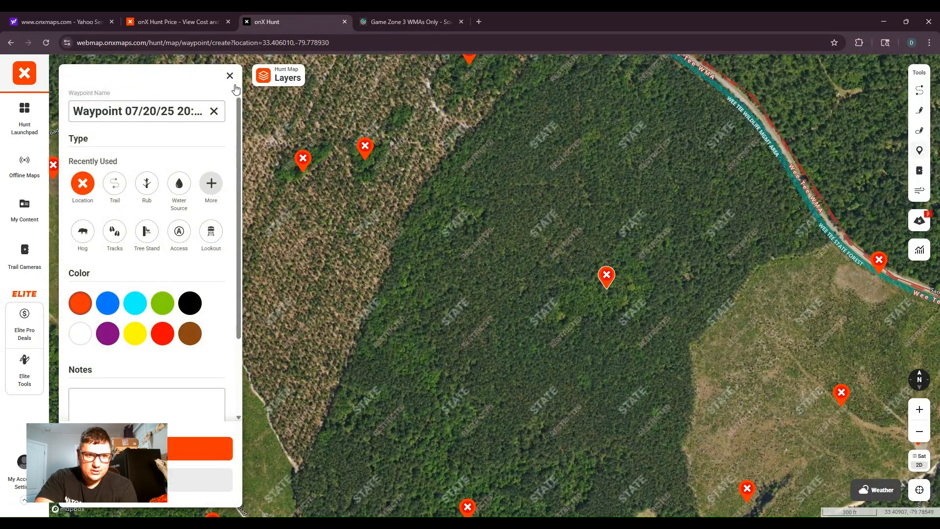
{"action": "left_click", "coordinate": [198, 449]}
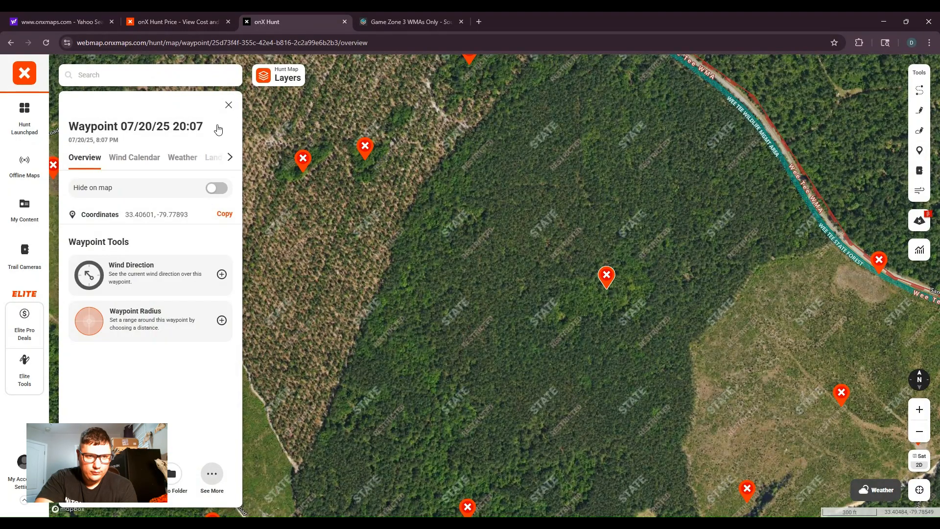
{"action": "left_click", "coordinate": [229, 103]}
- Examine the timber between the two clearings, its new waypoints, and how they relate to the thinned stand and private roads
{"action": "left_click_drag", "start_coordinate": [602, 392], "coordinate": [534, 272]}
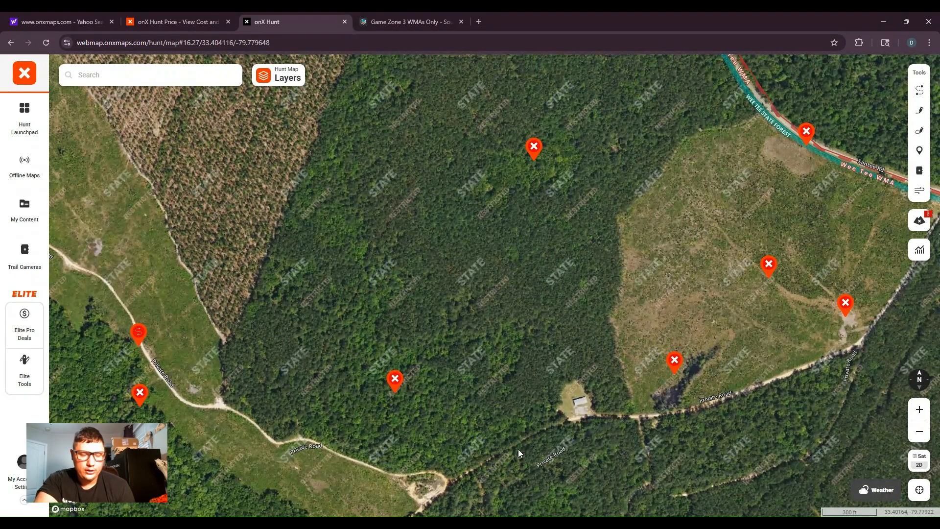
{"action": "left_click_drag", "start_coordinate": [518, 398], "coordinate": [512, 316]}
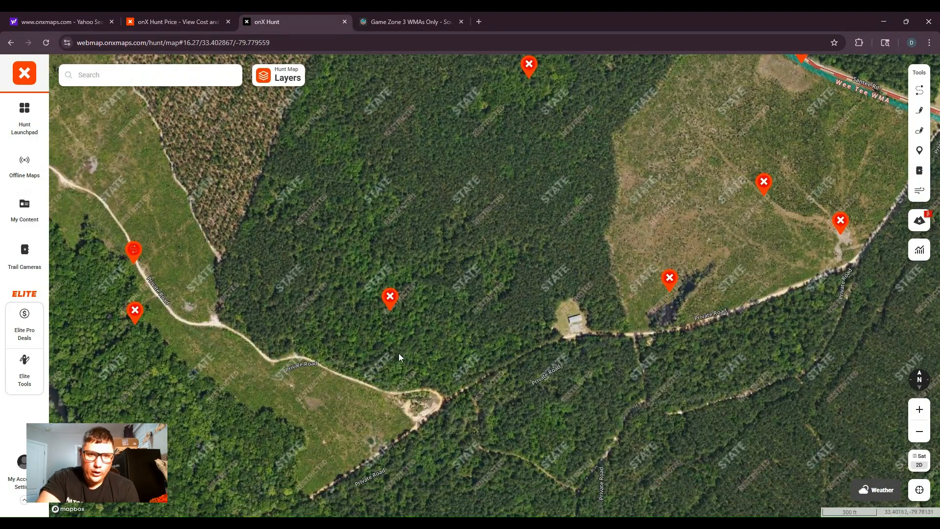
{"action": "left_click_drag", "start_coordinate": [347, 388], "coordinate": [473, 367]}
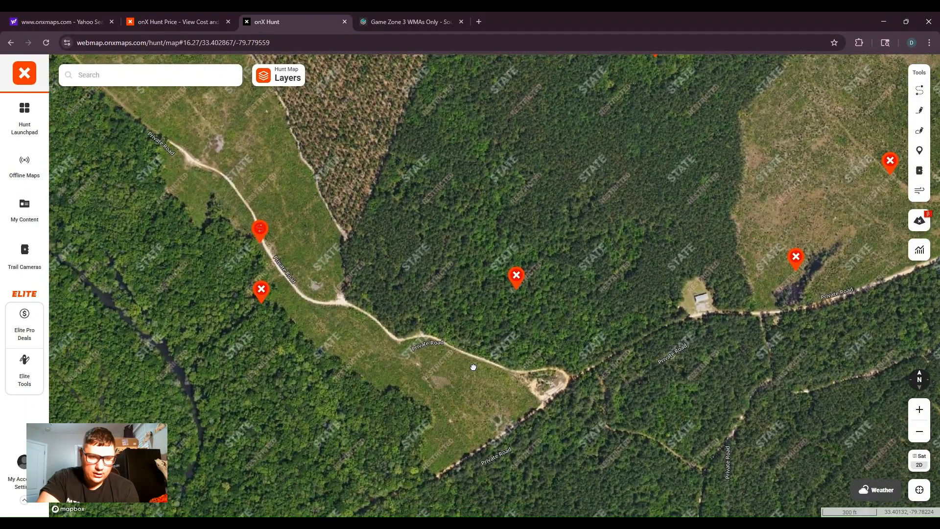
{"action": "scroll", "coordinate": [539, 327], "scroll_direction": "down", "scroll_amount": 2}
{"action": "left_click_drag", "start_coordinate": [565, 267], "coordinate": [575, 316]}
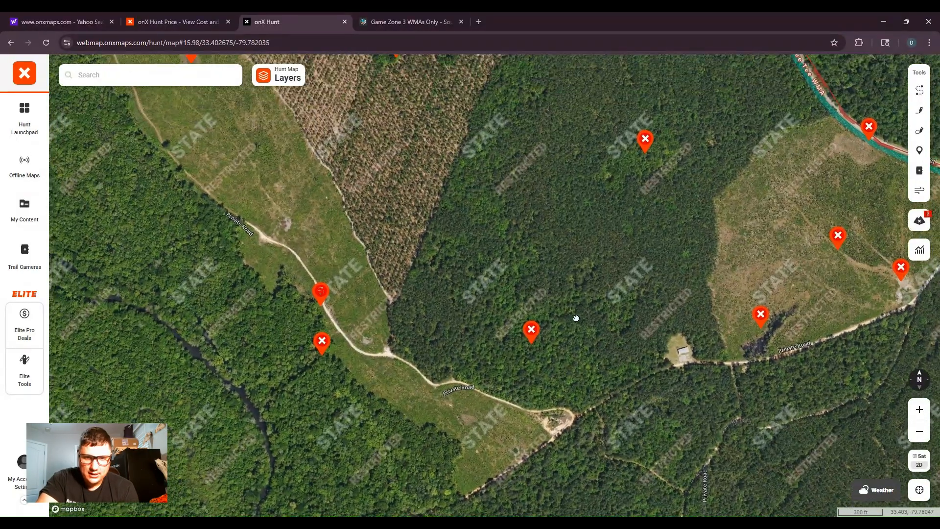
{"action": "left_click_drag", "start_coordinate": [598, 282], "coordinate": [565, 362]}
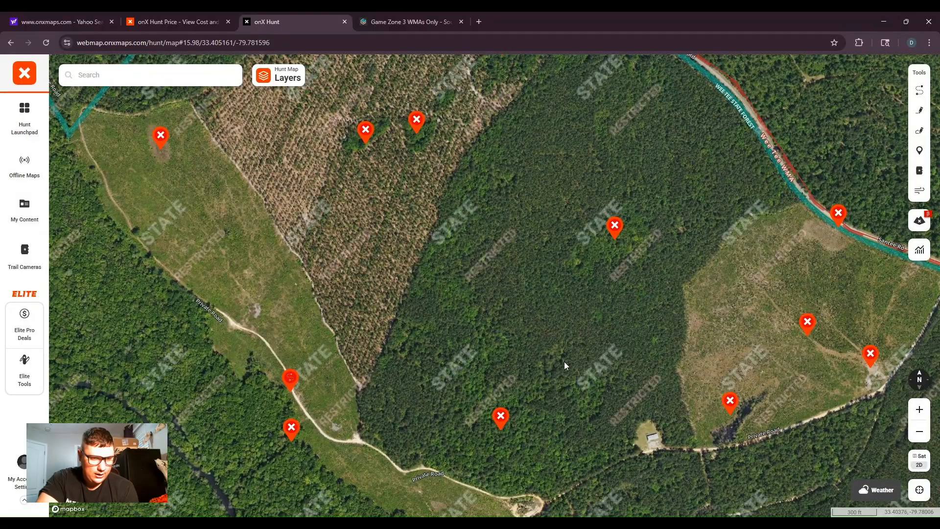
{"action": "left_click_drag", "start_coordinate": [397, 329], "coordinate": [425, 403]}
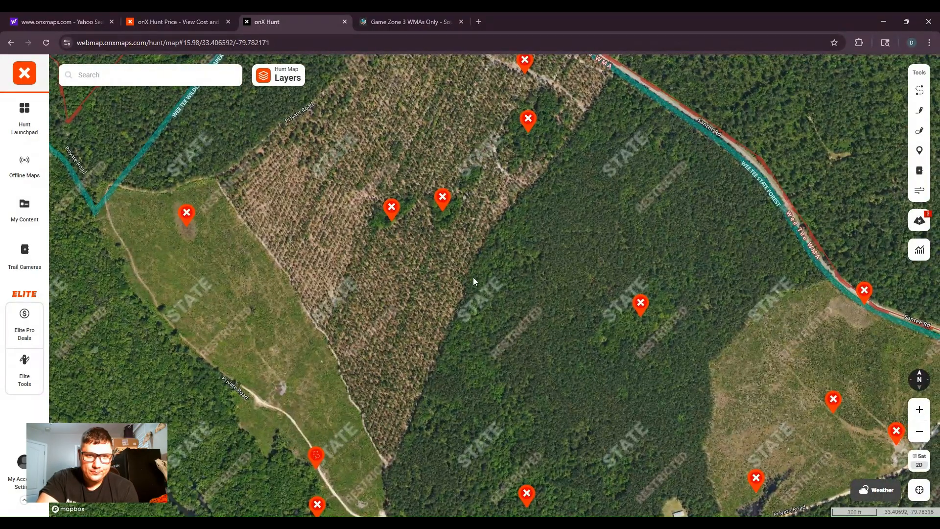
{"action": "scroll", "coordinate": [473, 279], "scroll_direction": "down", "scroll_amount": 2}
{"action": "left_click_drag", "start_coordinate": [574, 344], "coordinate": [604, 322]}
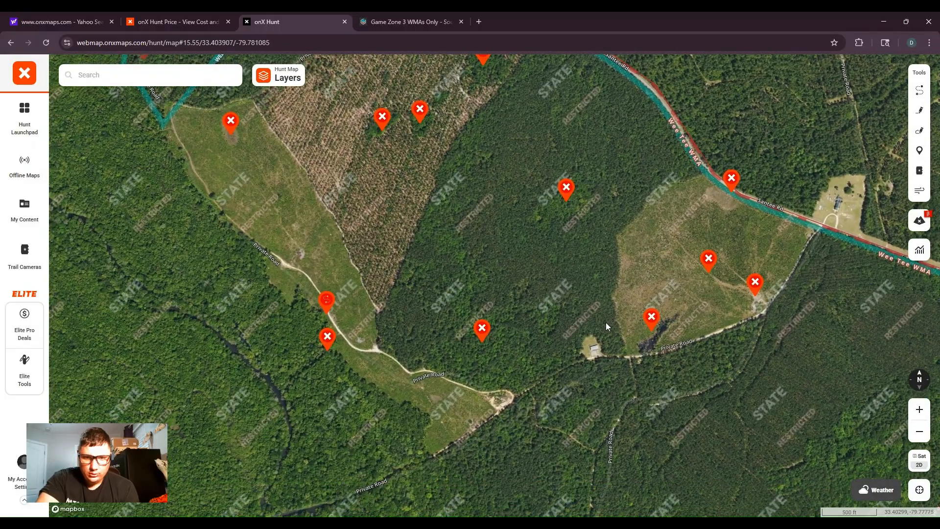
{"action": "scroll", "coordinate": [606, 322], "scroll_direction": "down", "scroll_amount": 1}
{"action": "left_click_drag", "start_coordinate": [509, 357], "coordinate": [508, 379]}
{"action": "scroll", "coordinate": [508, 380], "scroll_direction": "down", "scroll_amount": 3}
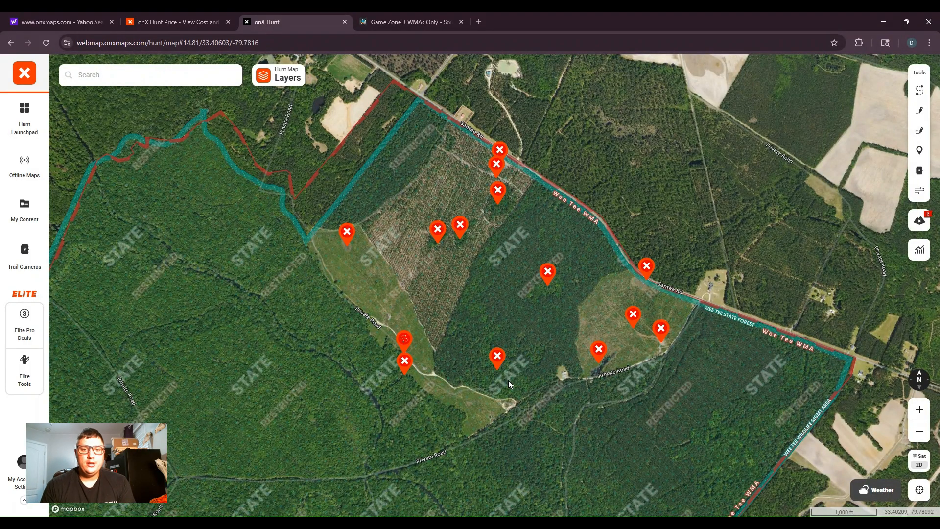
- Survey the region around Wee Tee WMA toward Andrews and its southeastern end near Dawhoo Lake and Santee Swamp
{"action": "scroll", "coordinate": [550, 290], "scroll_direction": "down", "scroll_amount": 5}
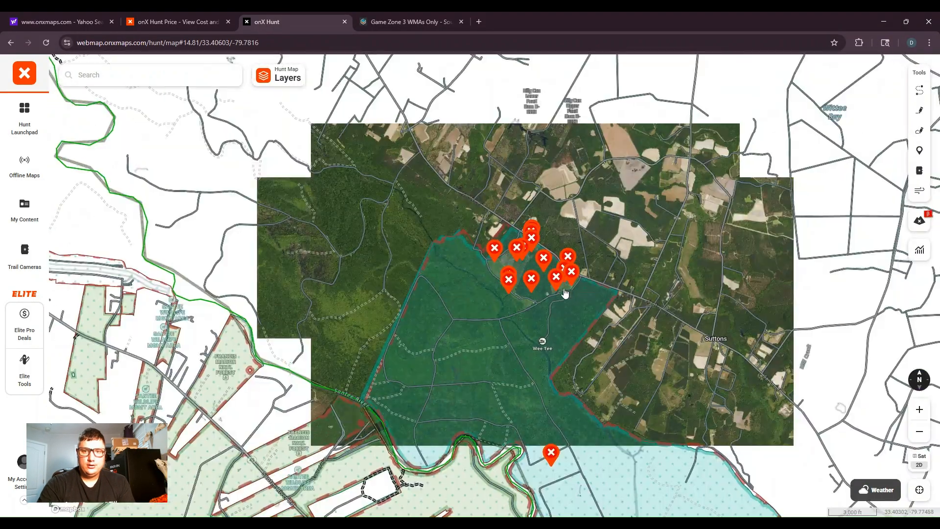
{"action": "scroll", "coordinate": [564, 292], "scroll_direction": "down", "scroll_amount": 10}
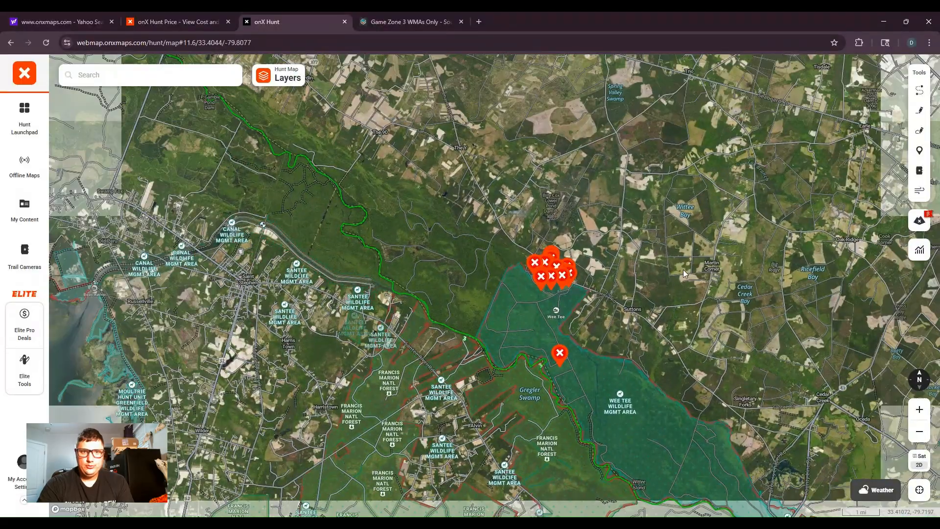
{"action": "left_click_drag", "start_coordinate": [682, 269], "coordinate": [491, 300]}
{"action": "scroll", "coordinate": [555, 287], "scroll_direction": "down", "scroll_amount": 2}
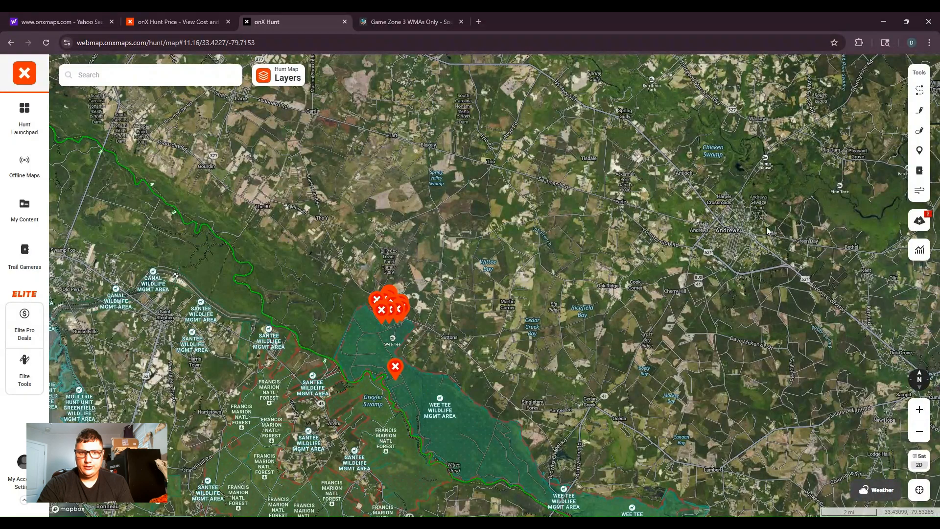
{"action": "left_click_drag", "start_coordinate": [691, 318], "coordinate": [623, 303]}
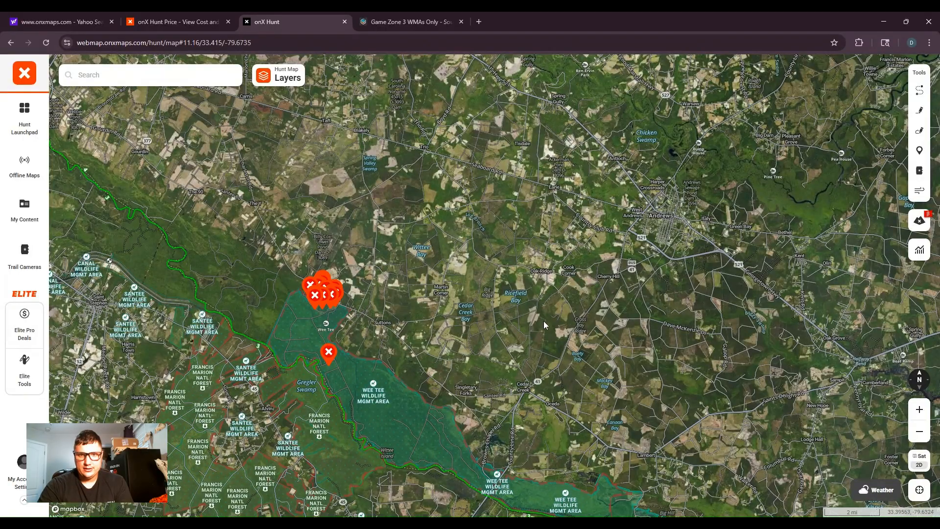
{"action": "left_click_drag", "start_coordinate": [467, 403], "coordinate": [495, 236]}
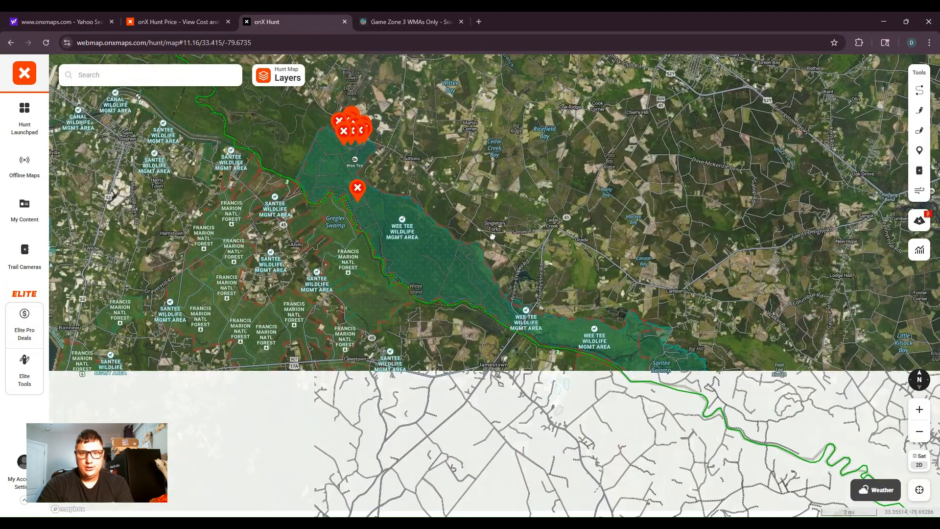
{"action": "scroll", "coordinate": [551, 334], "scroll_direction": "up", "scroll_amount": 3}
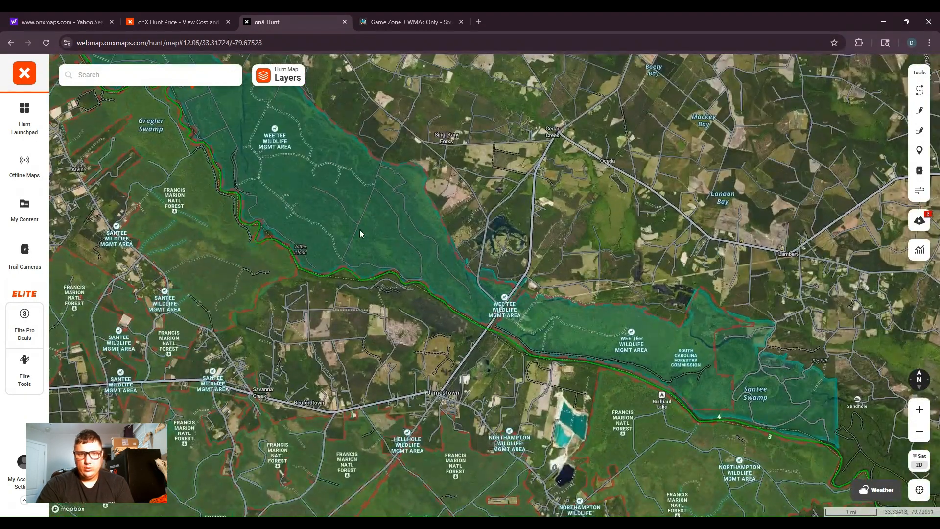
{"action": "left_click_drag", "start_coordinate": [361, 230], "coordinate": [268, 165]}
{"action": "scroll", "coordinate": [639, 323], "scroll_direction": "up", "scroll_amount": 5}
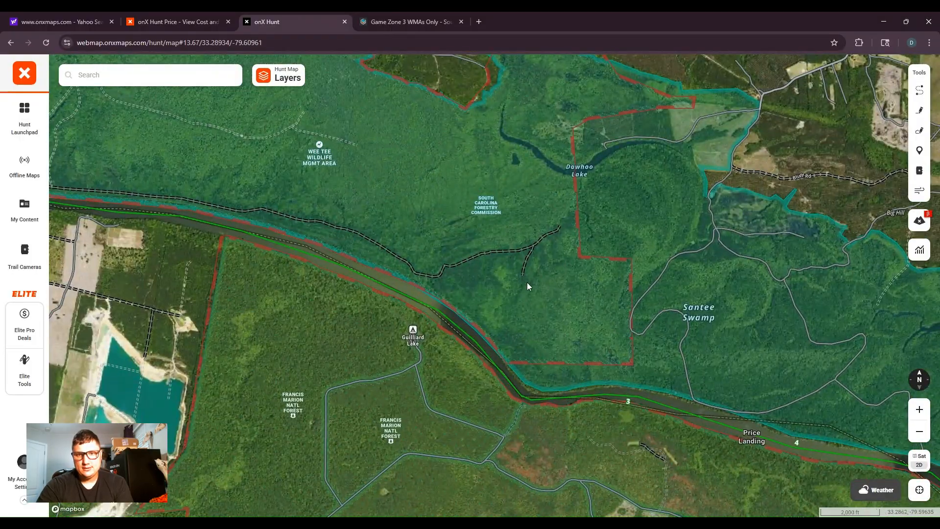
- Follow Wee Tee WMA northwest from Dawhoo Lake past Wittee Branch and the lone waypoint to the marked clearings along Santee Rd
{"action": "left_click_drag", "start_coordinate": [526, 282], "coordinate": [676, 428]}
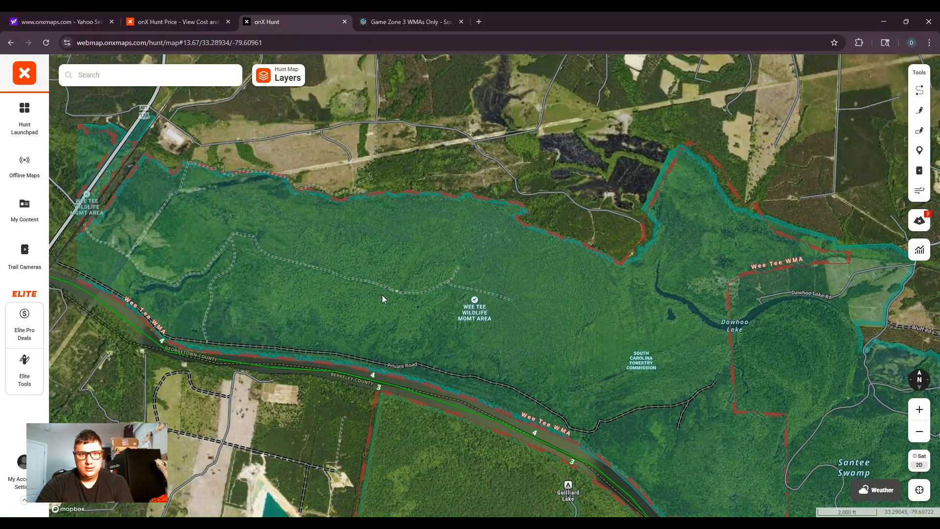
{"action": "left_click_drag", "start_coordinate": [382, 295], "coordinate": [574, 346]}
{"action": "left_click_drag", "start_coordinate": [361, 273], "coordinate": [577, 364]}
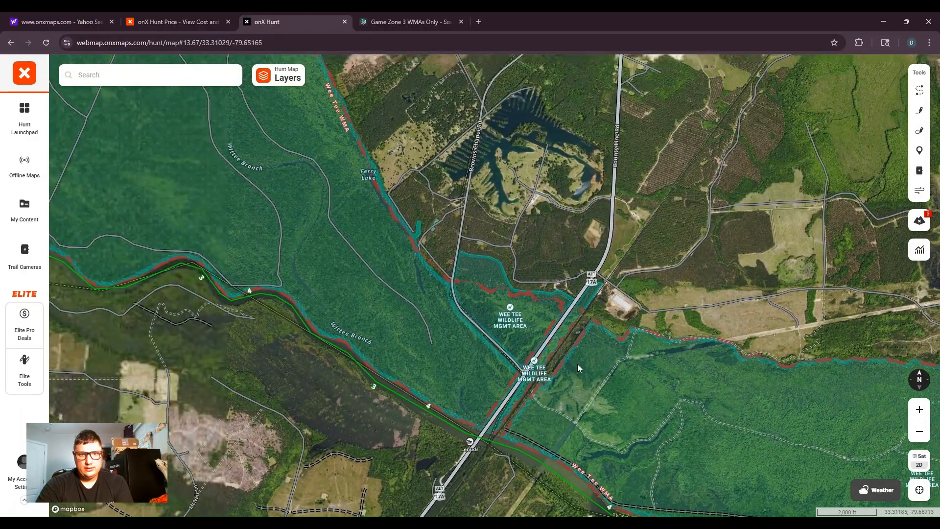
{"action": "left_click_drag", "start_coordinate": [319, 256], "coordinate": [513, 372]}
{"action": "left_click_drag", "start_coordinate": [310, 195], "coordinate": [411, 279]}
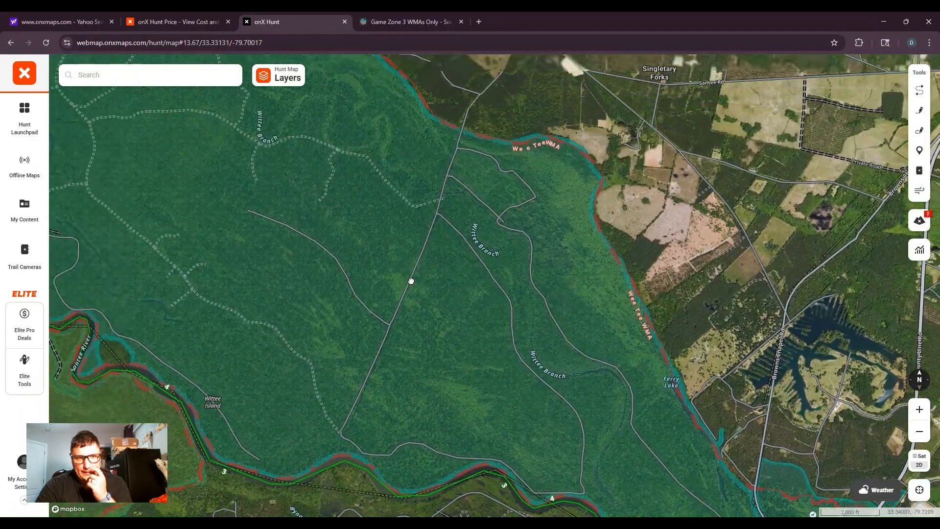
{"action": "left_click_drag", "start_coordinate": [235, 162], "coordinate": [453, 341]}
{"action": "left_click_drag", "start_coordinate": [335, 189], "coordinate": [489, 372]}
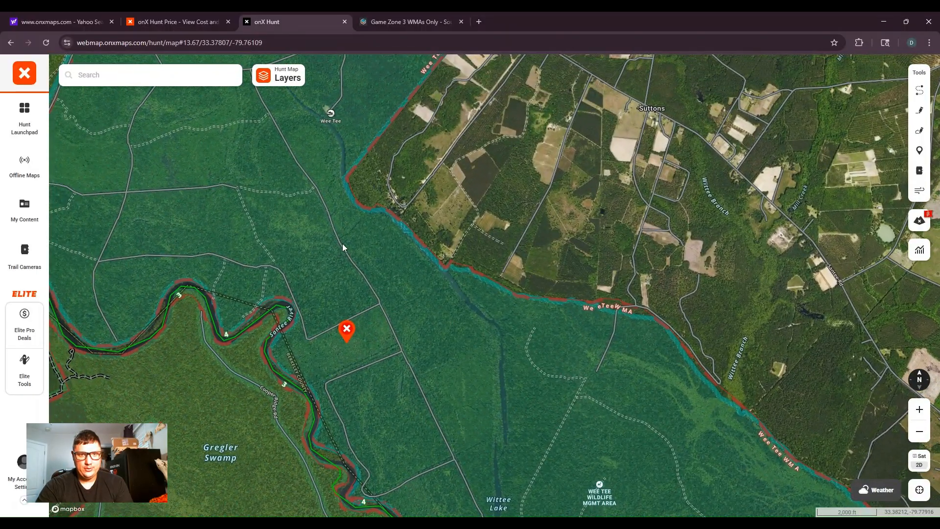
{"action": "left_click_drag", "start_coordinate": [342, 247], "coordinate": [446, 371]}
{"action": "left_click_drag", "start_coordinate": [475, 270], "coordinate": [535, 392]}
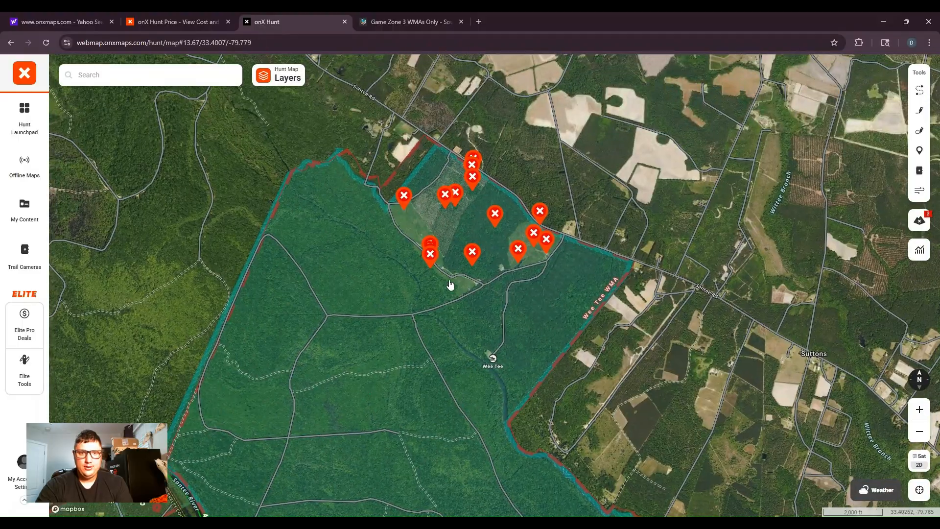
{"action": "left_click_drag", "start_coordinate": [450, 284], "coordinate": [507, 351]}
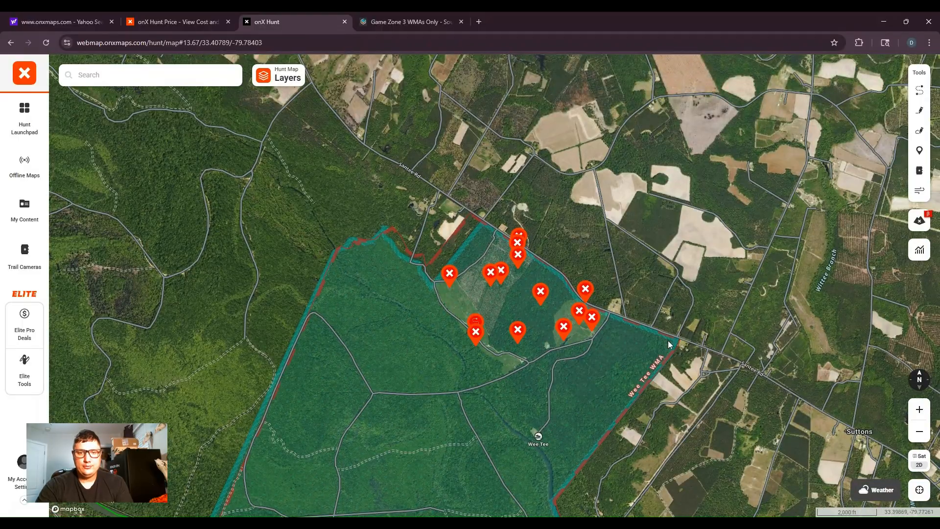
{"action": "scroll", "coordinate": [546, 353], "scroll_direction": "up", "scroll_amount": 5}
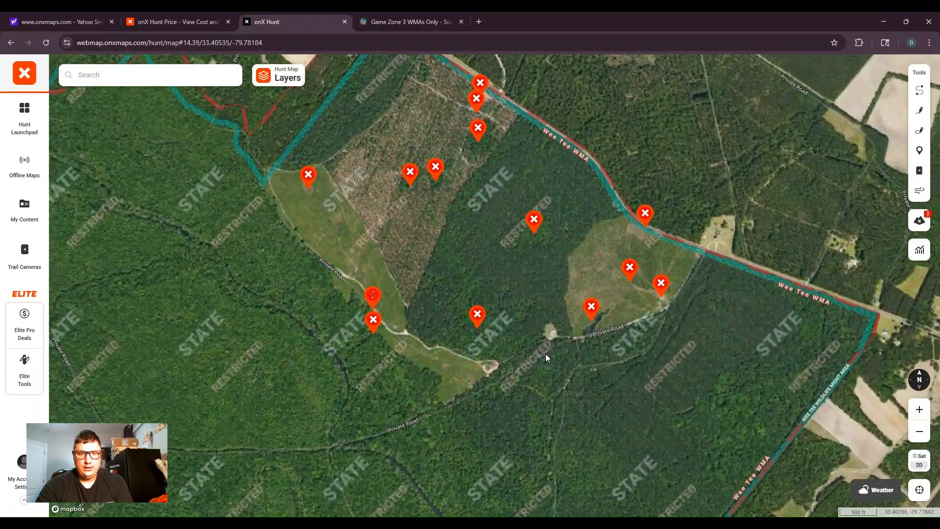
{"action": "scroll", "coordinate": [545, 354], "scroll_direction": "up", "scroll_amount": 2}
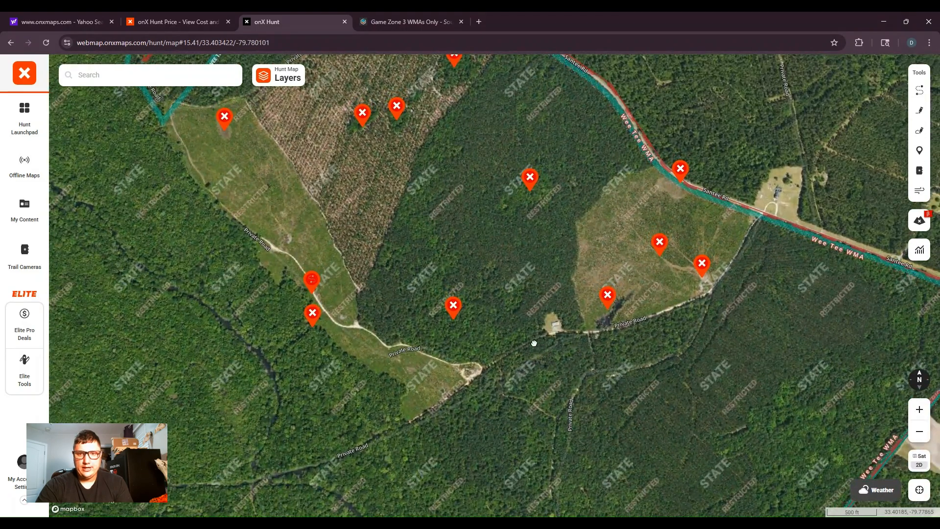
{"action": "left_click_drag", "start_coordinate": [534, 343], "coordinate": [520, 424]}
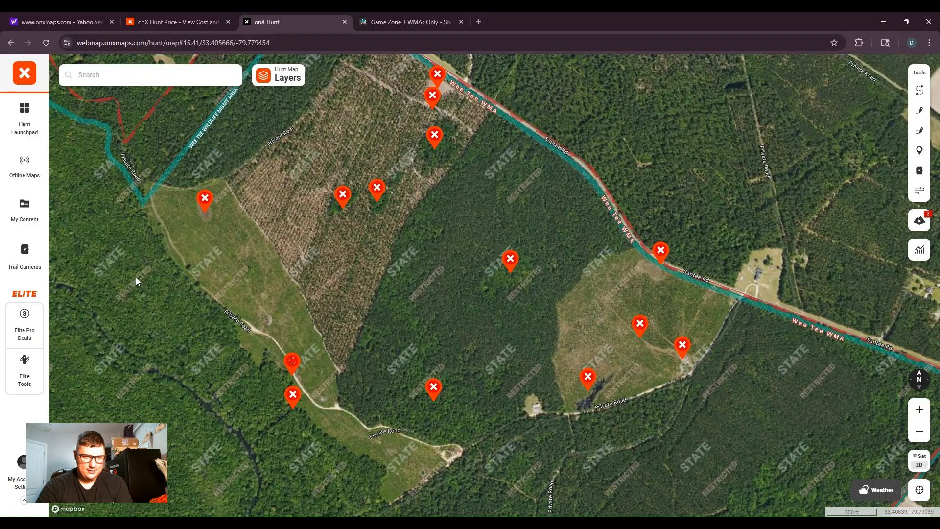
- Survey the timber, private roads and waterway around the Wee Tee access point south of the marked clearings
{"action": "left_click_drag", "start_coordinate": [487, 345], "coordinate": [463, 369]}
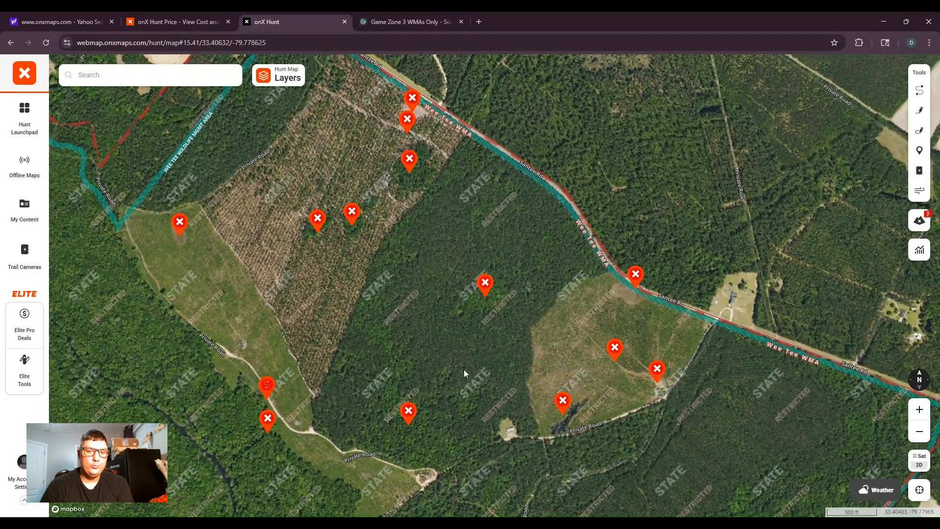
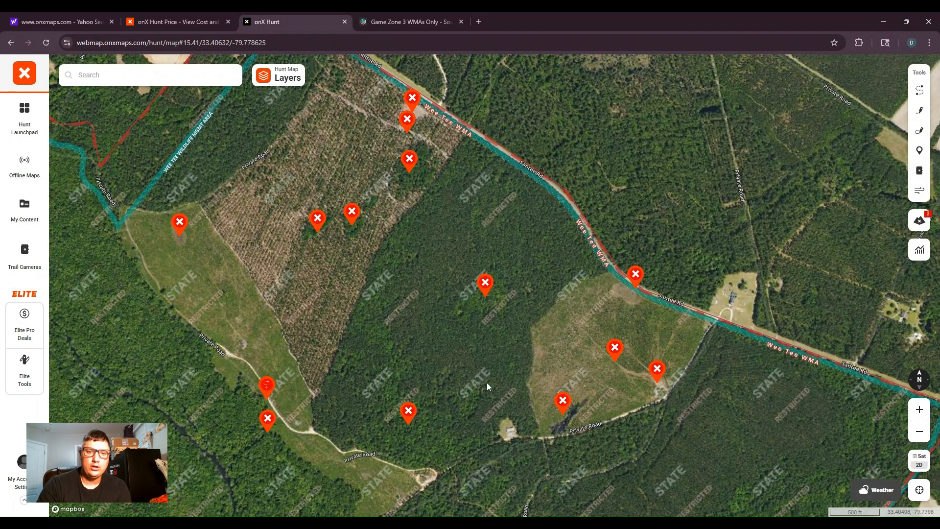
{"action": "left_click_drag", "start_coordinate": [508, 377], "coordinate": [522, 353]}
{"action": "left_click_drag", "start_coordinate": [455, 279], "coordinate": [470, 315]}
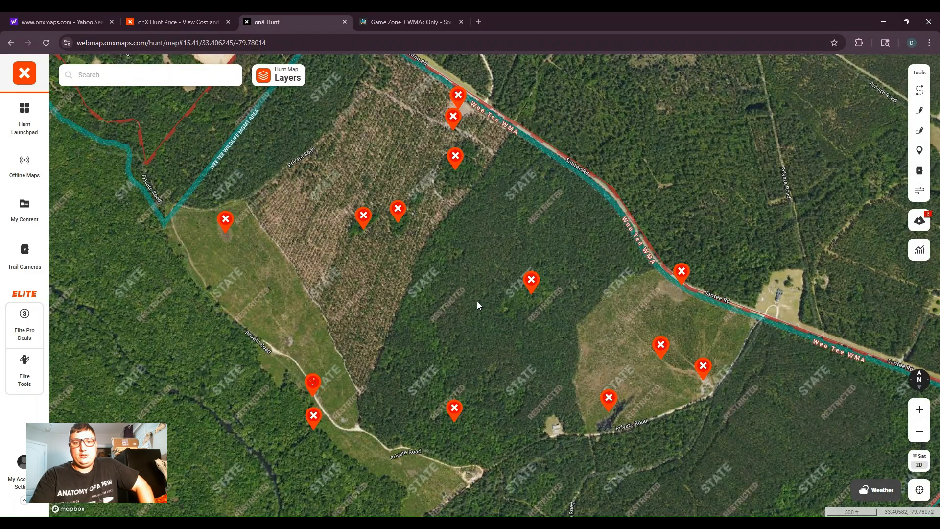
{"action": "scroll", "coordinate": [562, 301], "scroll_direction": "down", "scroll_amount": 2}
{"action": "scroll", "coordinate": [580, 347], "scroll_direction": "down", "scroll_amount": 2}
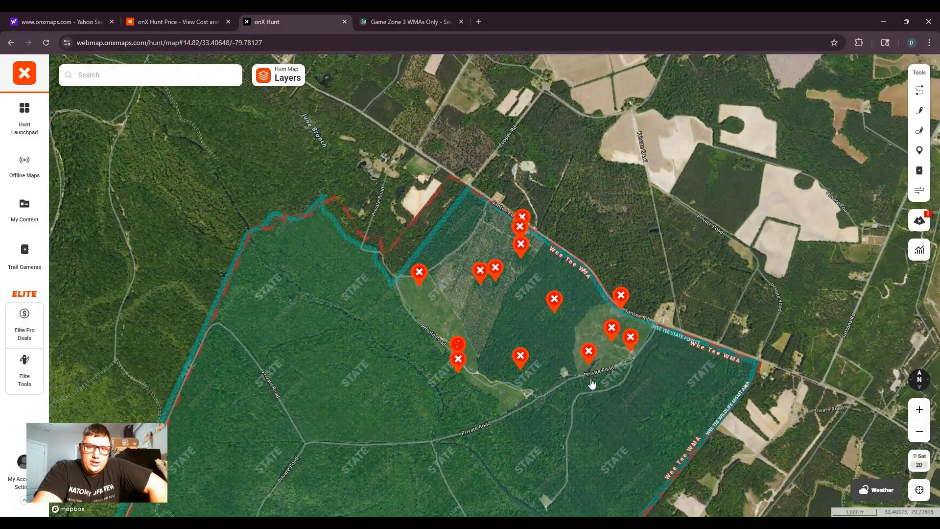
{"action": "left_click_drag", "start_coordinate": [565, 394], "coordinate": [594, 306]}
{"action": "left_click_drag", "start_coordinate": [585, 346], "coordinate": [553, 267]}
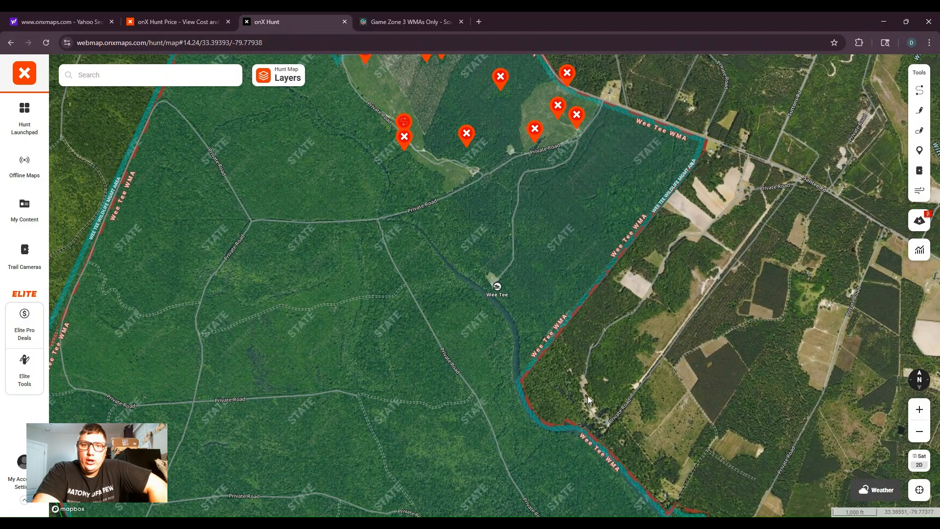
{"action": "left_click_drag", "start_coordinate": [533, 332], "coordinate": [609, 370]}
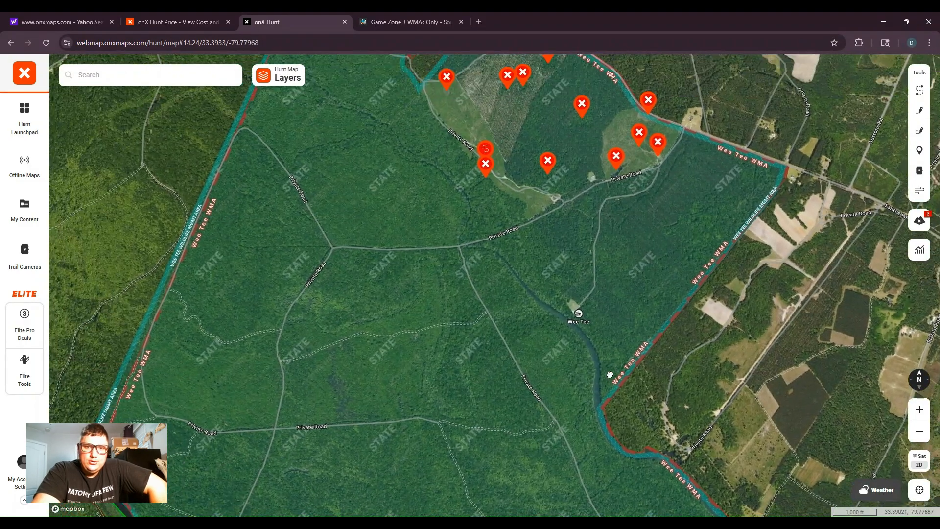
{"action": "left_click_drag", "start_coordinate": [498, 313], "coordinate": [497, 277]}
{"action": "scroll", "coordinate": [501, 295], "scroll_direction": "up", "scroll_amount": 5}
{"action": "scroll", "coordinate": [496, 271], "scroll_direction": "up", "scroll_amount": 4}
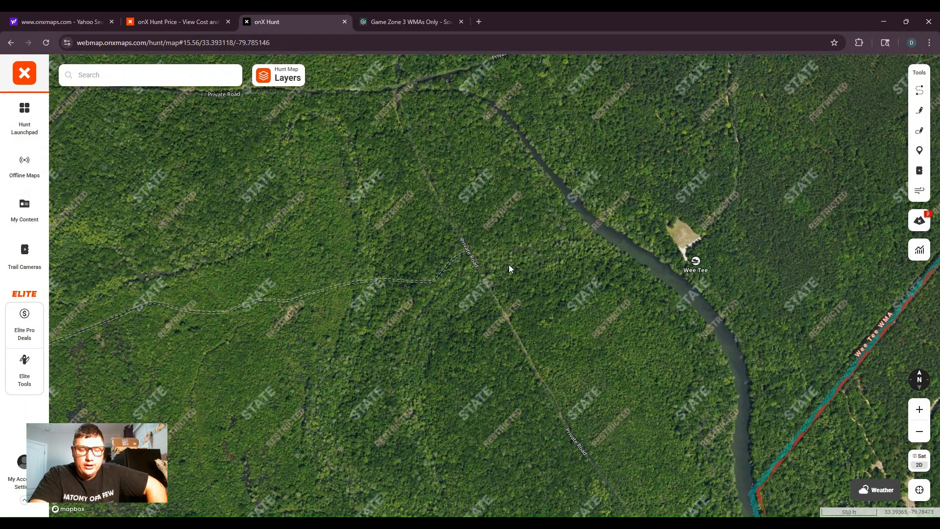
{"action": "left_click_drag", "start_coordinate": [509, 269], "coordinate": [530, 366]}
{"action": "left_click_drag", "start_coordinate": [559, 236], "coordinate": [560, 336]}
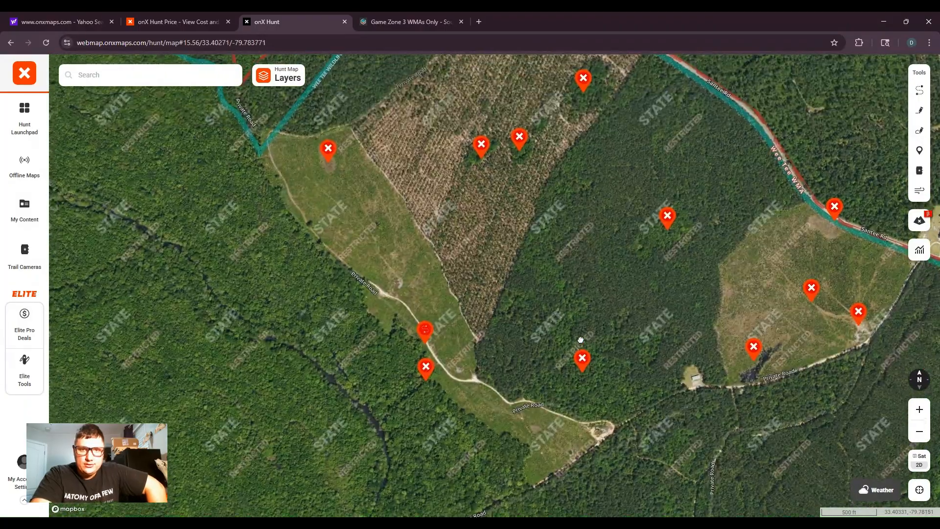
- Examine the eastern clearing with its waypoints, its northern corner at Santee Rd, and its edge against the dark timber
{"action": "scroll", "coordinate": [580, 339], "scroll_direction": "down", "scroll_amount": 2}
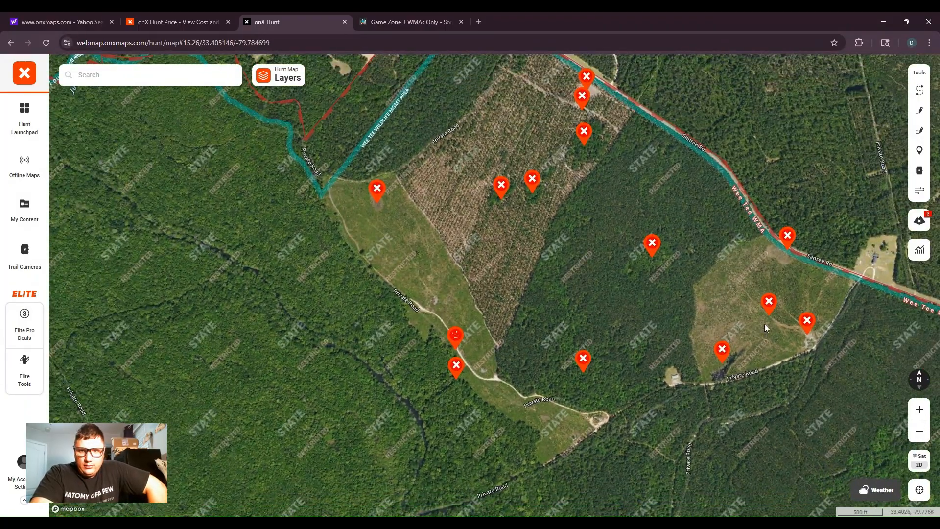
{"action": "left_click_drag", "start_coordinate": [758, 325], "coordinate": [698, 330]}
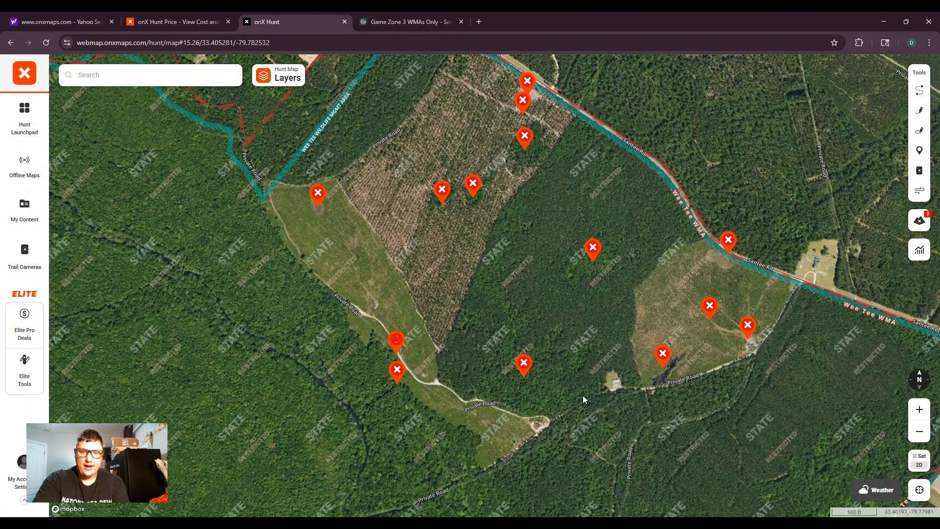
{"action": "left_click_drag", "start_coordinate": [586, 395], "coordinate": [569, 404]}
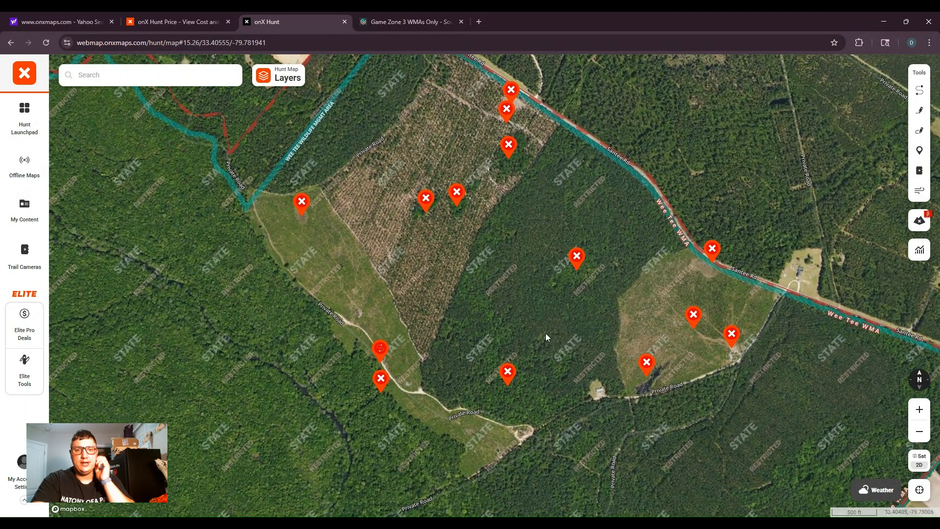
{"action": "left_click_drag", "start_coordinate": [546, 333], "coordinate": [552, 345]}
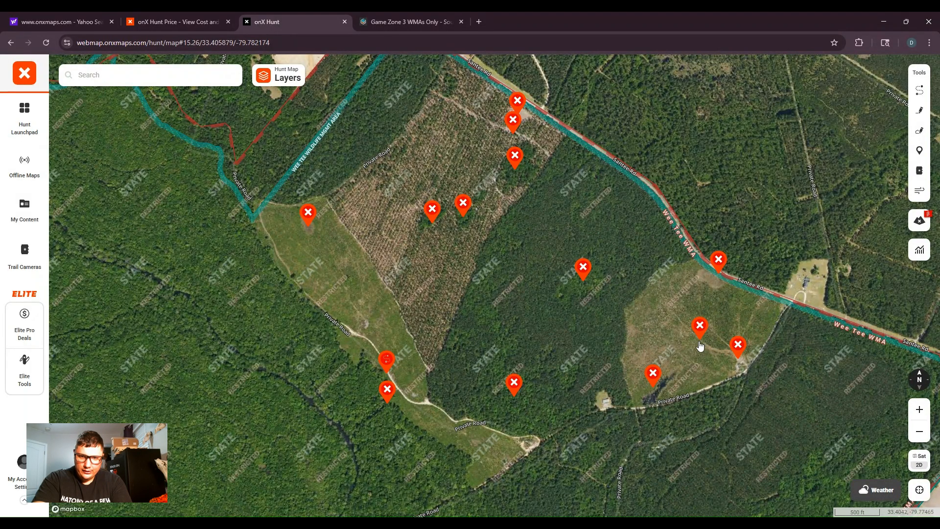
{"action": "scroll", "coordinate": [704, 346], "scroll_direction": "up", "scroll_amount": 3}
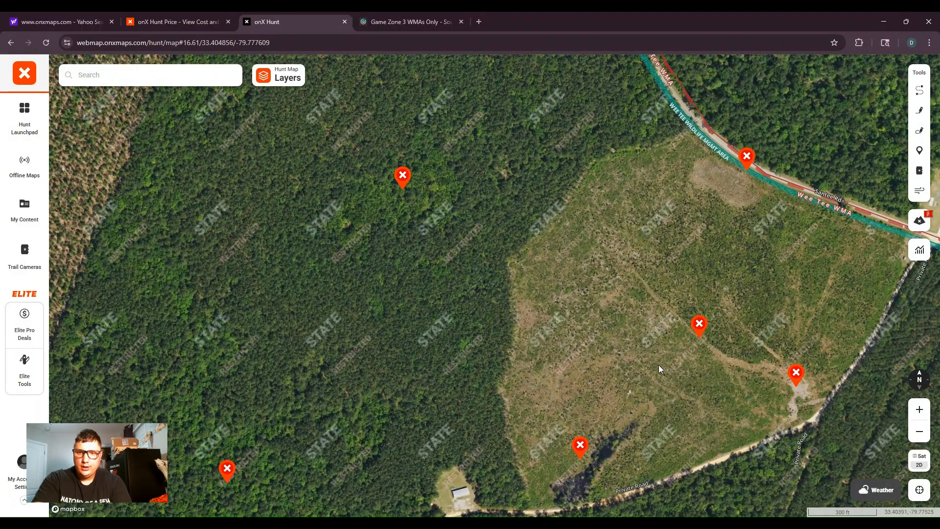
{"action": "left_click_drag", "start_coordinate": [712, 322], "coordinate": [717, 316]}
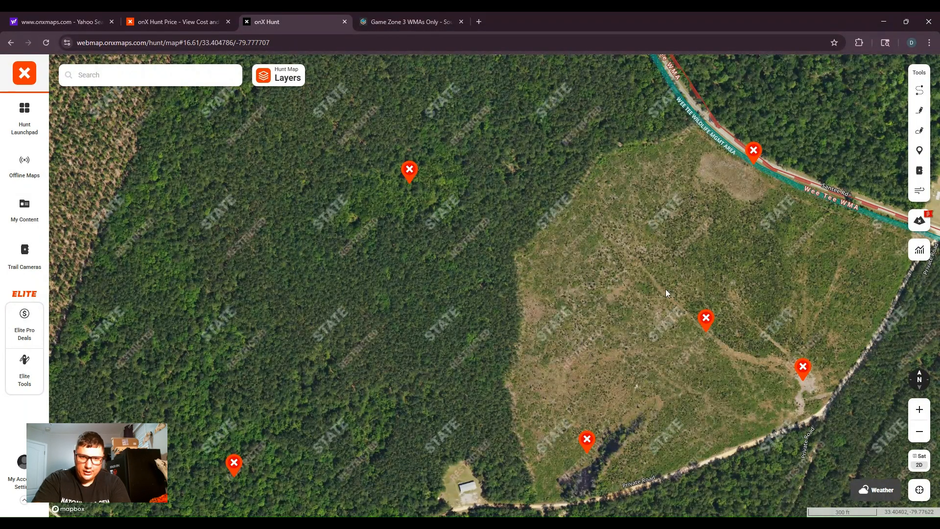
{"action": "left_click_drag", "start_coordinate": [688, 236], "coordinate": [596, 318]}
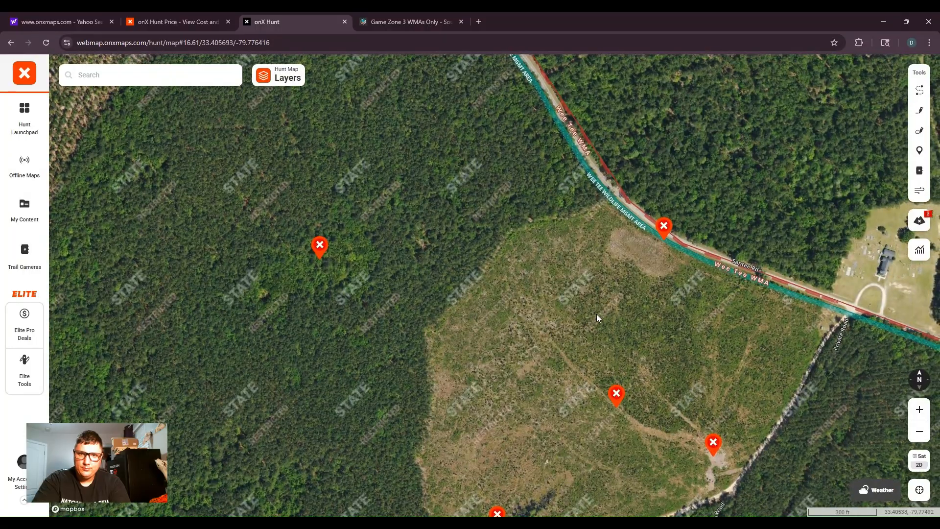
{"action": "left_click_drag", "start_coordinate": [667, 310], "coordinate": [600, 375]}
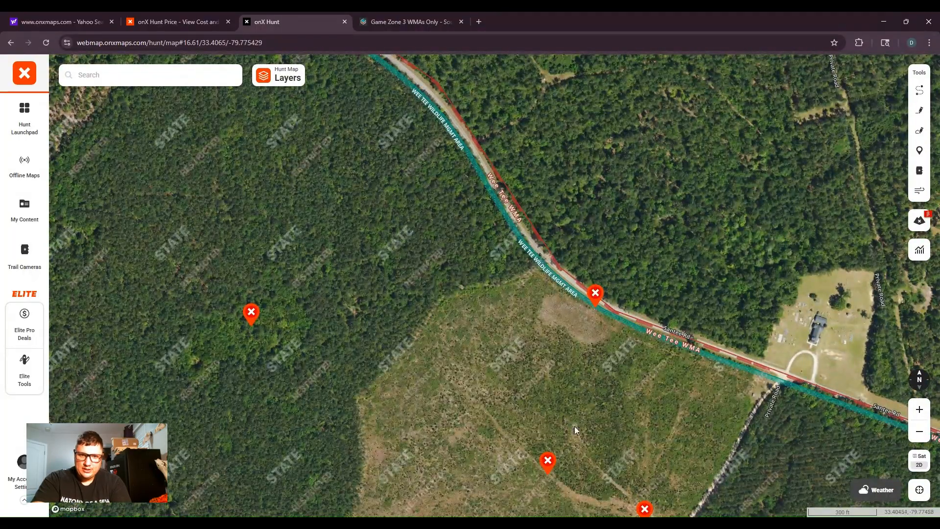
{"action": "left_click_drag", "start_coordinate": [574, 426], "coordinate": [654, 324]}
{"action": "left_click_drag", "start_coordinate": [466, 336], "coordinate": [478, 302]}
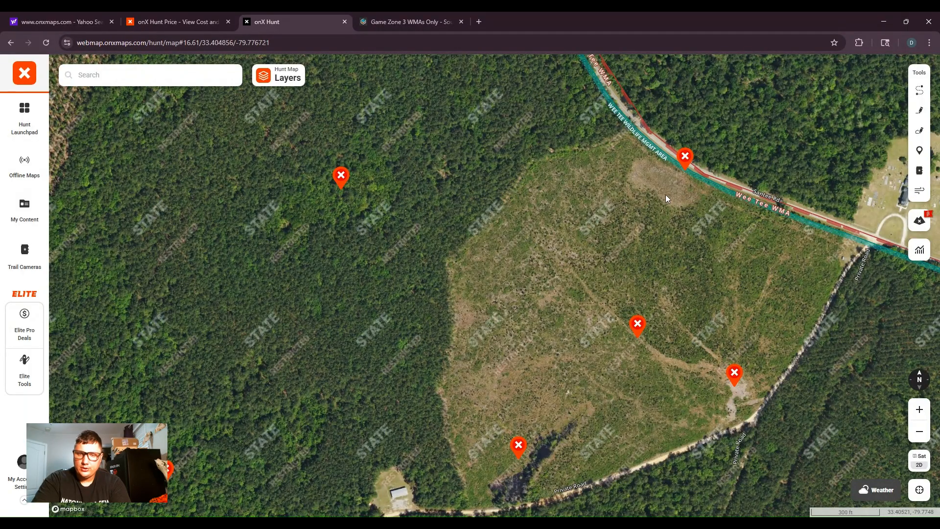
{"action": "left_click_drag", "start_coordinate": [665, 195], "coordinate": [580, 270]}
{"action": "left_click_drag", "start_coordinate": [607, 311], "coordinate": [571, 364]}
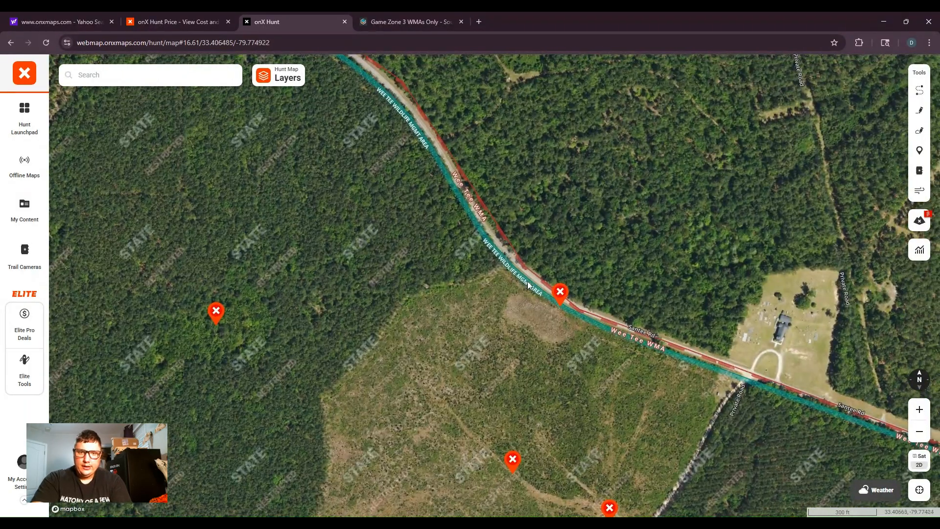
{"action": "left_click_drag", "start_coordinate": [527, 281], "coordinate": [519, 314]}
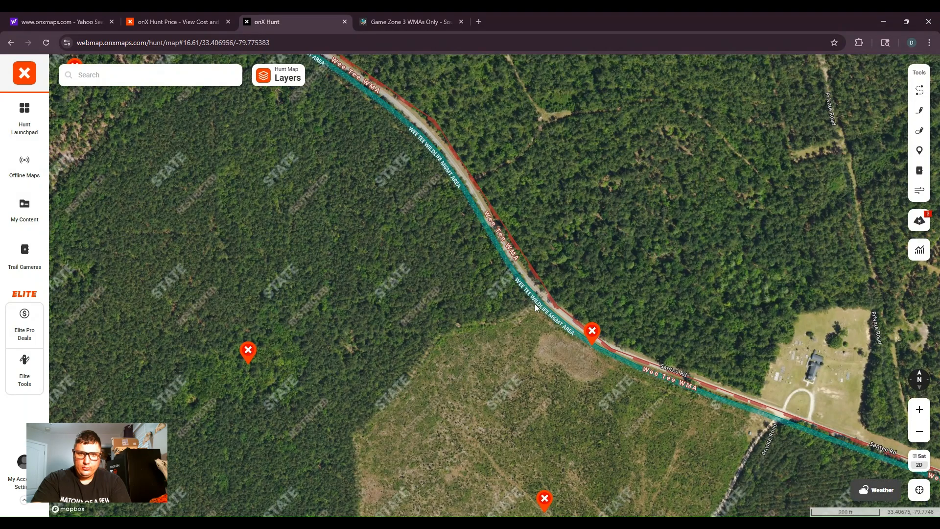
{"action": "scroll", "coordinate": [535, 303], "scroll_direction": "up", "scroll_amount": 3}
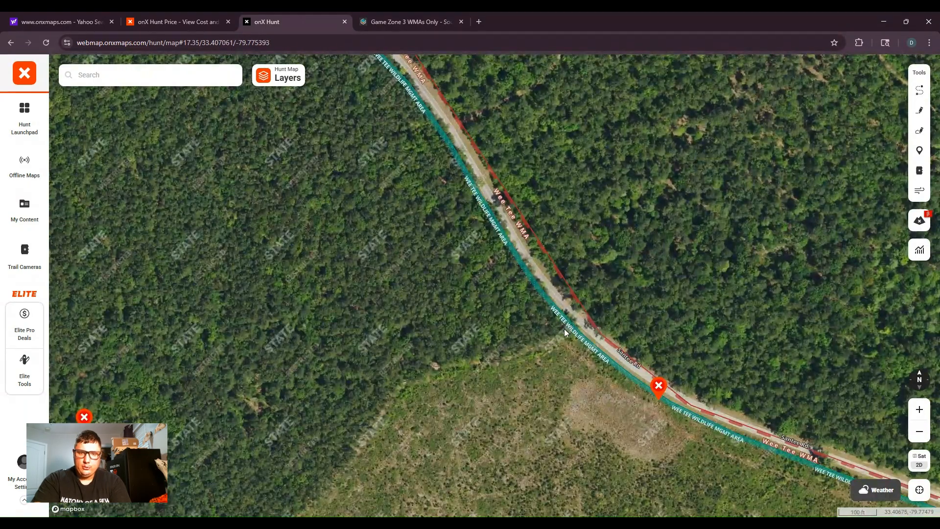
{"action": "left_click_drag", "start_coordinate": [558, 346], "coordinate": [566, 326]}
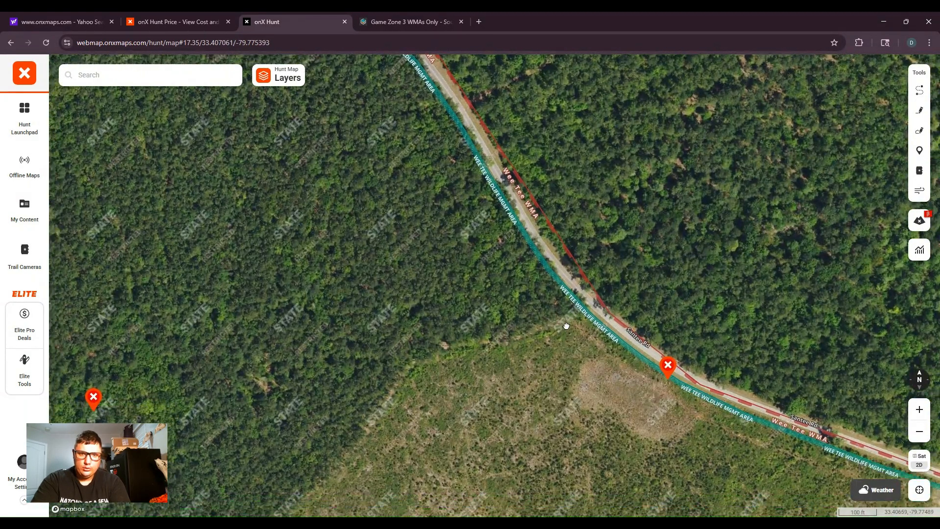
{"action": "left_click_drag", "start_coordinate": [510, 375], "coordinate": [665, 268]}
{"action": "left_click_drag", "start_coordinate": [509, 308], "coordinate": [608, 307]}
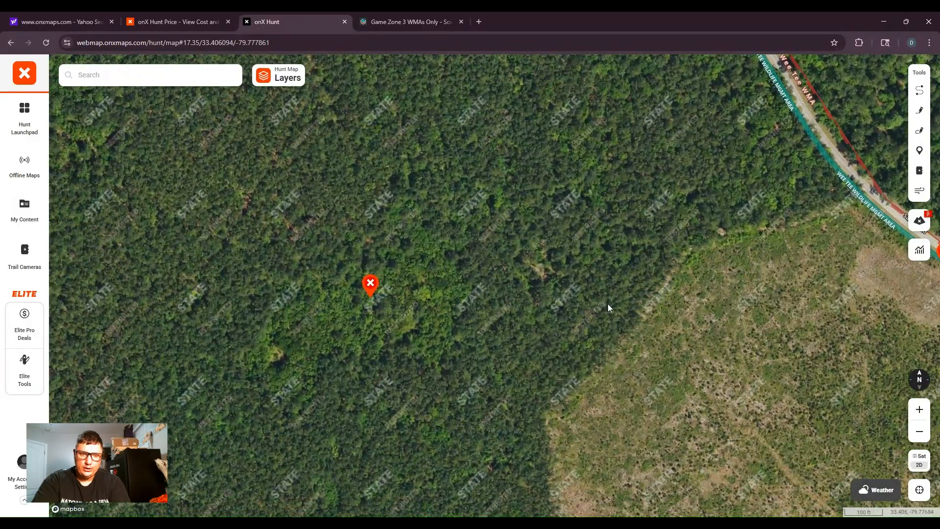
- Compare how the two clearings, the thinned stand and the marked dark timber lie relative to Santee Rd and the private roads
{"action": "scroll", "coordinate": [538, 337], "scroll_direction": "down", "scroll_amount": 5}
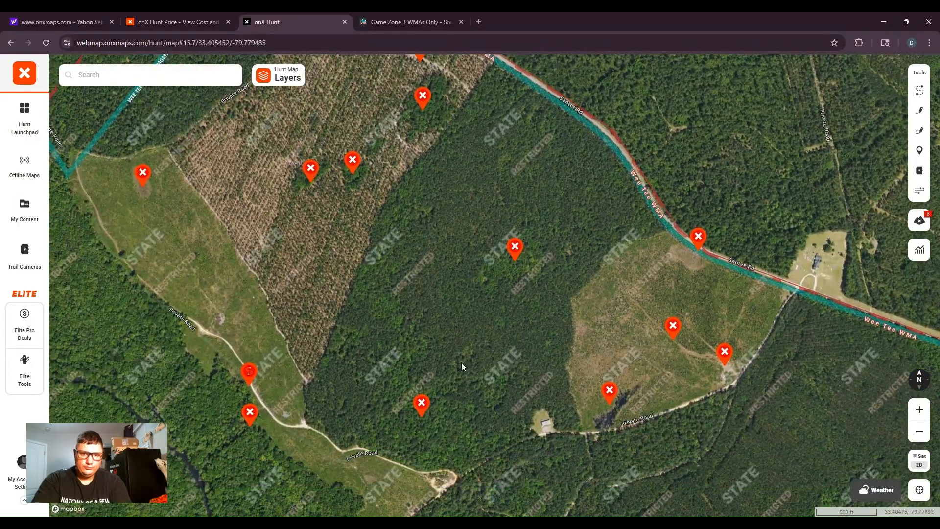
{"action": "left_click_drag", "start_coordinate": [461, 366], "coordinate": [524, 399]}
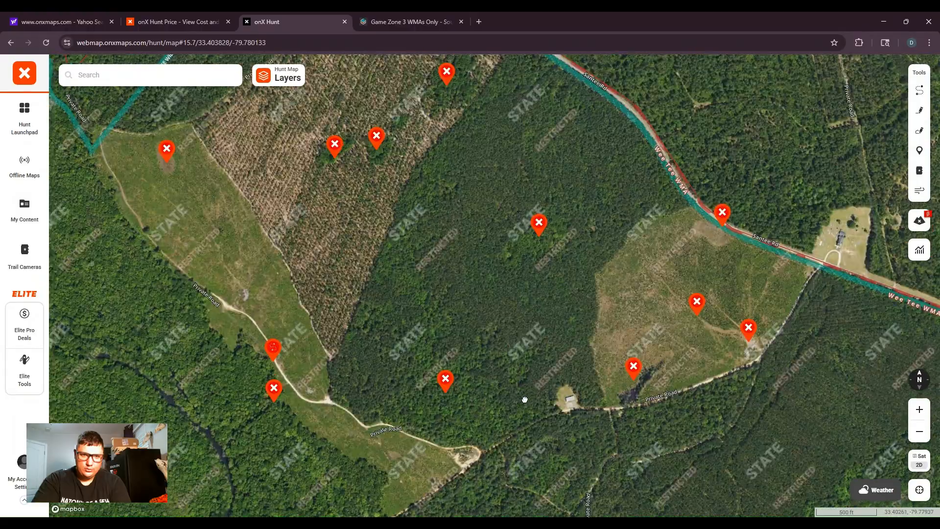
{"action": "scroll", "coordinate": [528, 398], "scroll_direction": "down", "scroll_amount": 2}
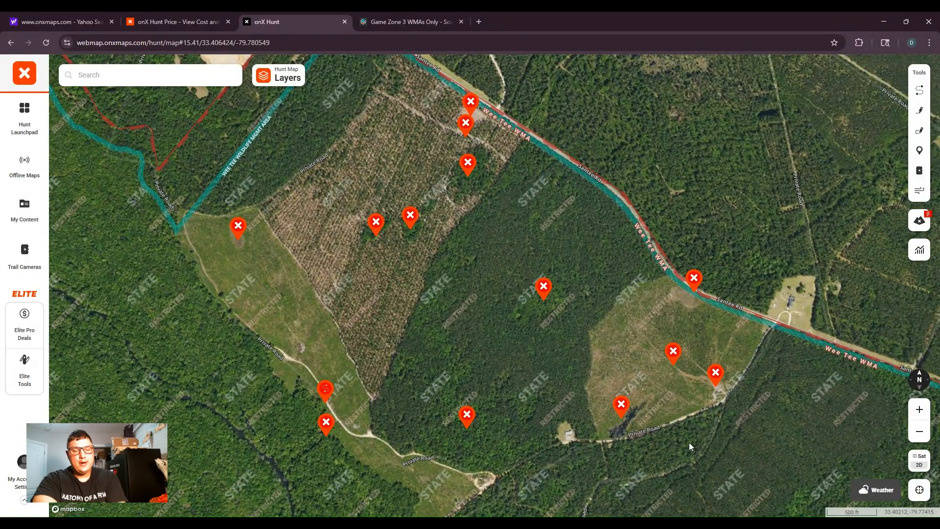
{"action": "left_click_drag", "start_coordinate": [468, 428], "coordinate": [461, 408]}
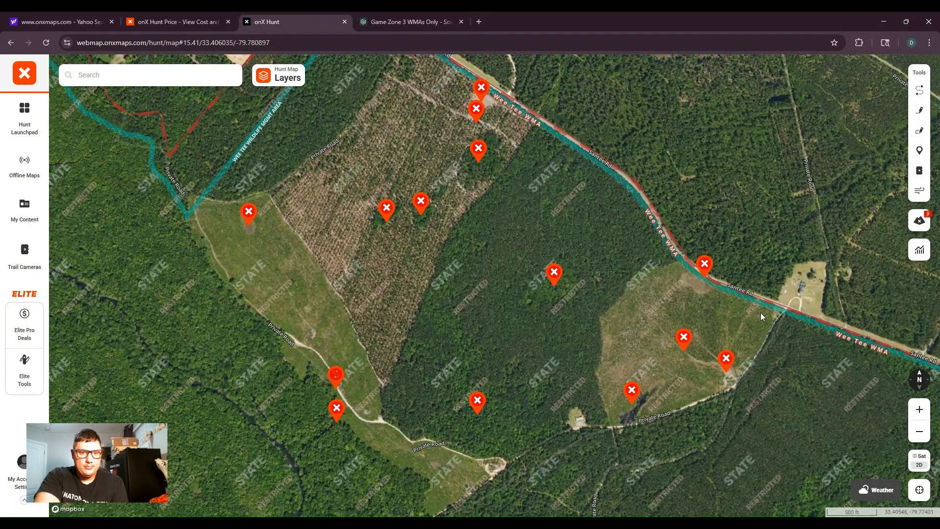
{"action": "left_click_drag", "start_coordinate": [645, 373], "coordinate": [671, 378]}
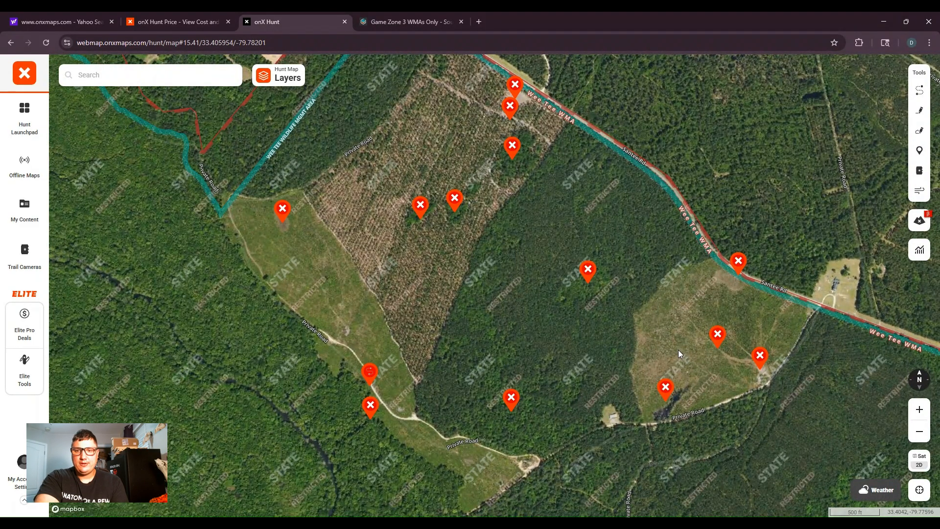
{"action": "left_click_drag", "start_coordinate": [566, 336], "coordinate": [576, 368]}
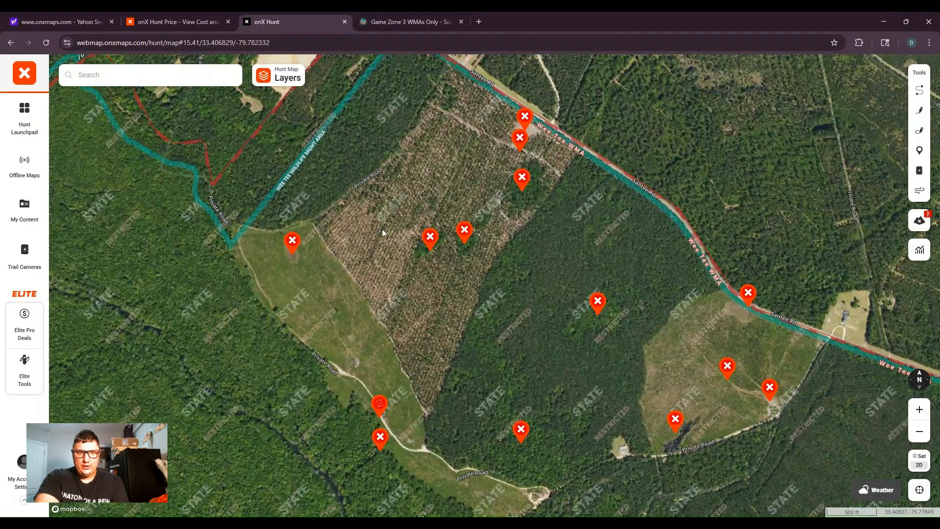
{"action": "left_click_drag", "start_coordinate": [645, 379], "coordinate": [634, 373]}
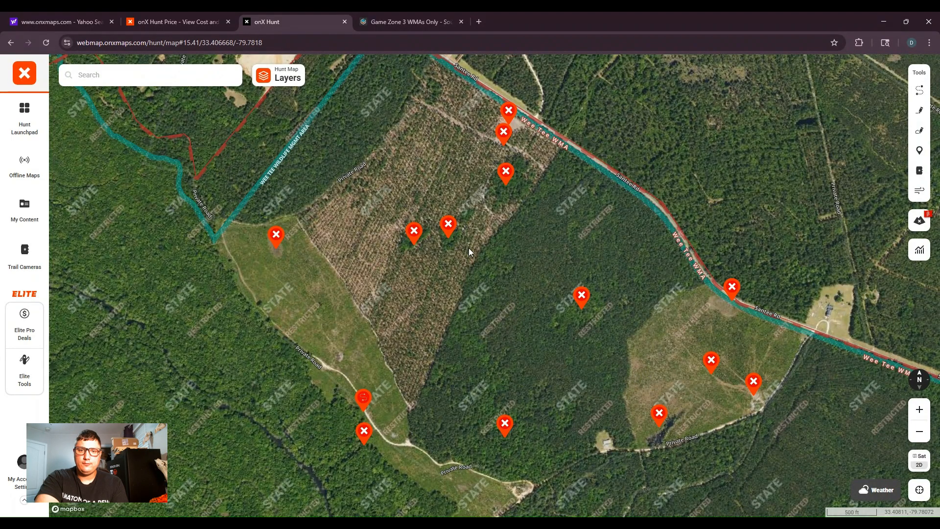
{"action": "left_click_drag", "start_coordinate": [593, 348], "coordinate": [598, 323]}
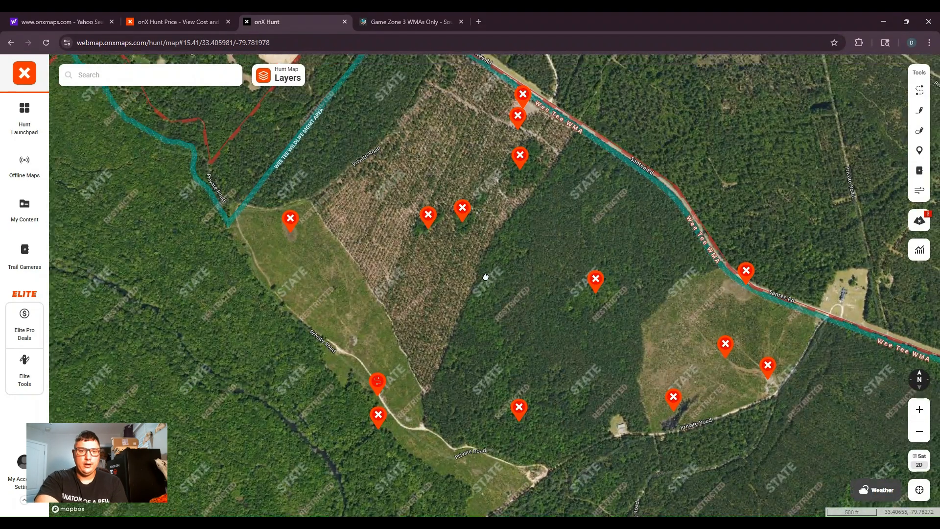
- Inspect the thinned stand's marked tree patches and its borders with the western clearing and the dark timber
{"action": "left_click_drag", "start_coordinate": [487, 276], "coordinate": [570, 316]}
{"action": "scroll", "coordinate": [509, 362], "scroll_direction": "up", "scroll_amount": 5}
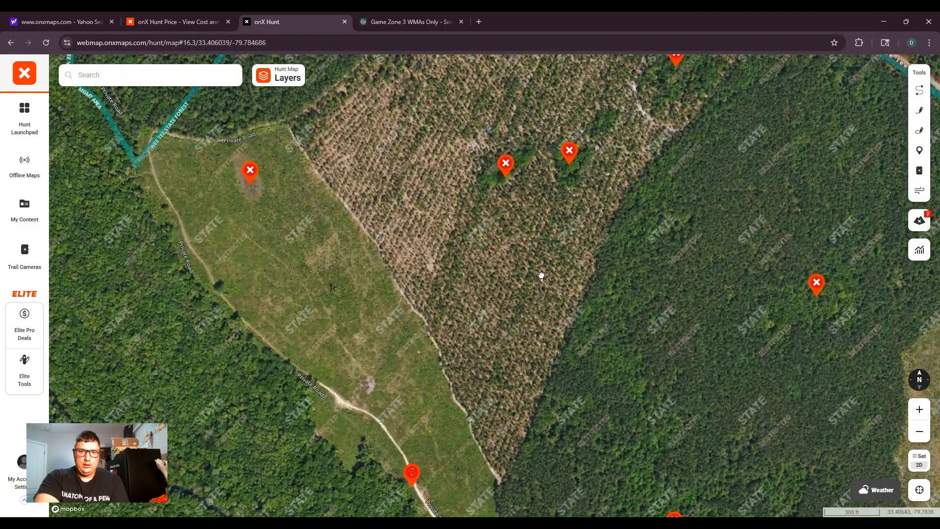
{"action": "left_click_drag", "start_coordinate": [541, 272], "coordinate": [537, 318]}
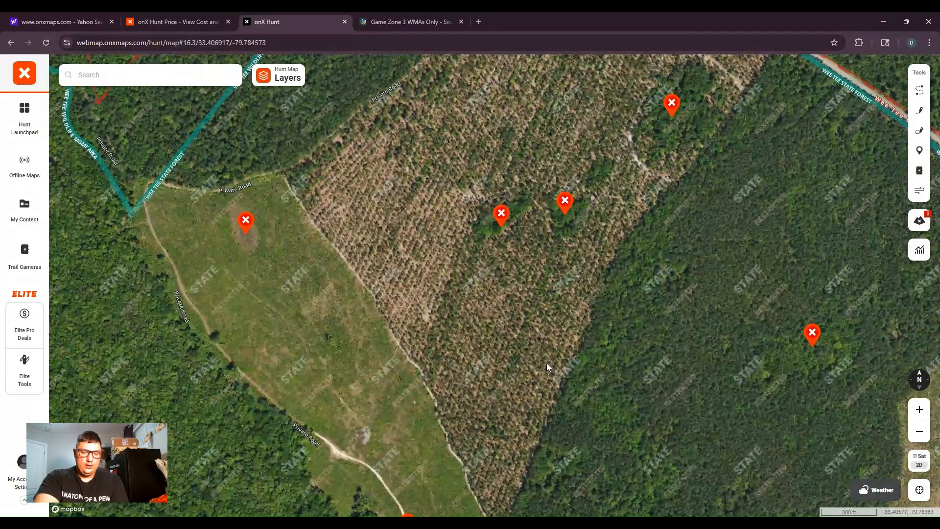
{"action": "left_click_drag", "start_coordinate": [603, 338], "coordinate": [602, 262]}
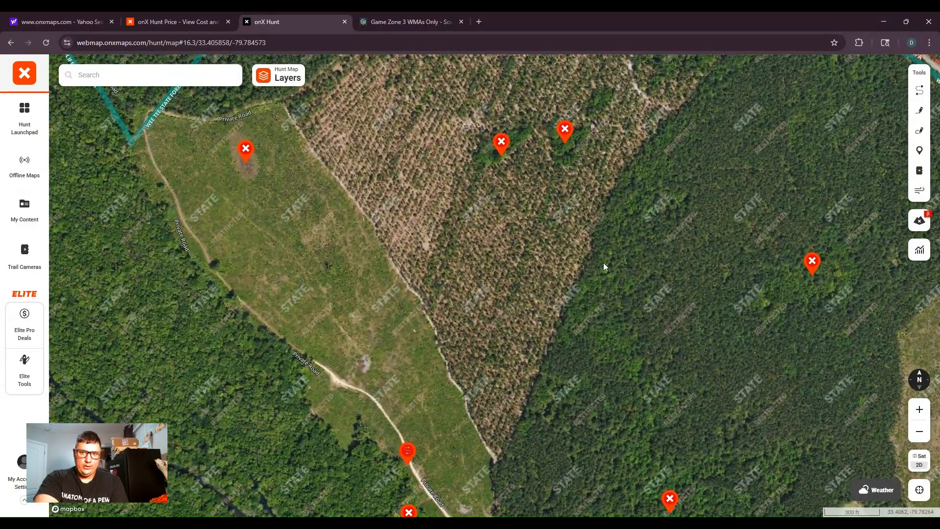
{"action": "left_click_drag", "start_coordinate": [661, 374], "coordinate": [640, 298]}
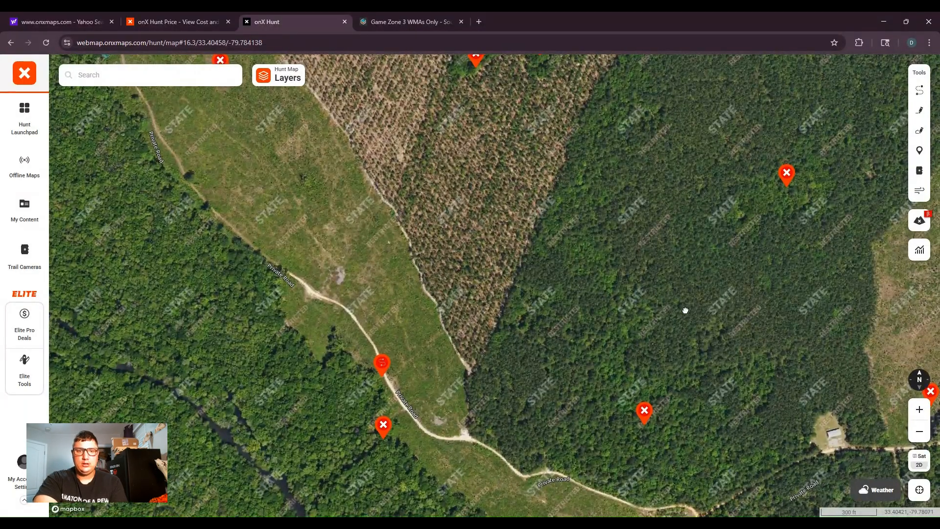
{"action": "left_click_drag", "start_coordinate": [683, 311], "coordinate": [720, 430]}
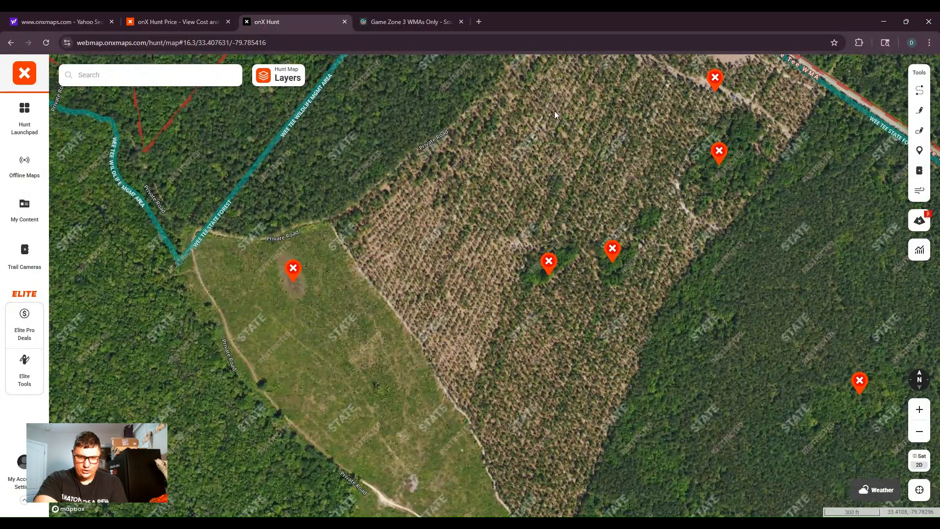
- Inspect the two marked tree patches in the middle of the thinned stand and the rows of pines around them
{"action": "left_click_drag", "start_coordinate": [643, 403], "coordinate": [649, 385]}
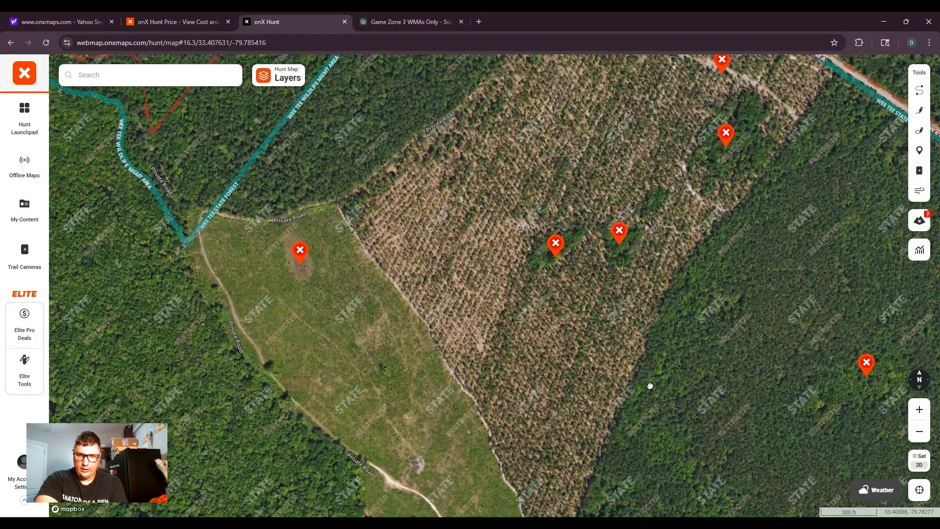
{"action": "scroll", "coordinate": [534, 400], "scroll_direction": "up", "scroll_amount": 2}
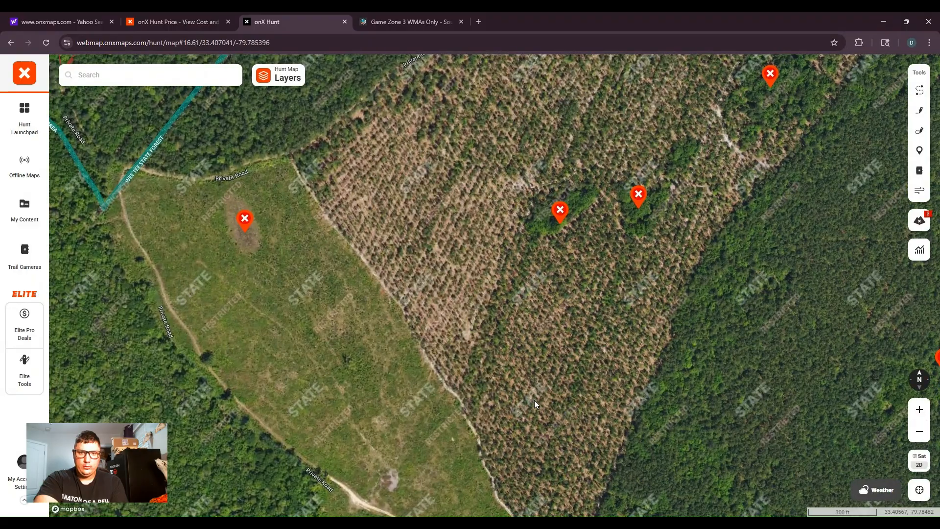
{"action": "scroll", "coordinate": [465, 414], "scroll_direction": "up", "scroll_amount": 2}
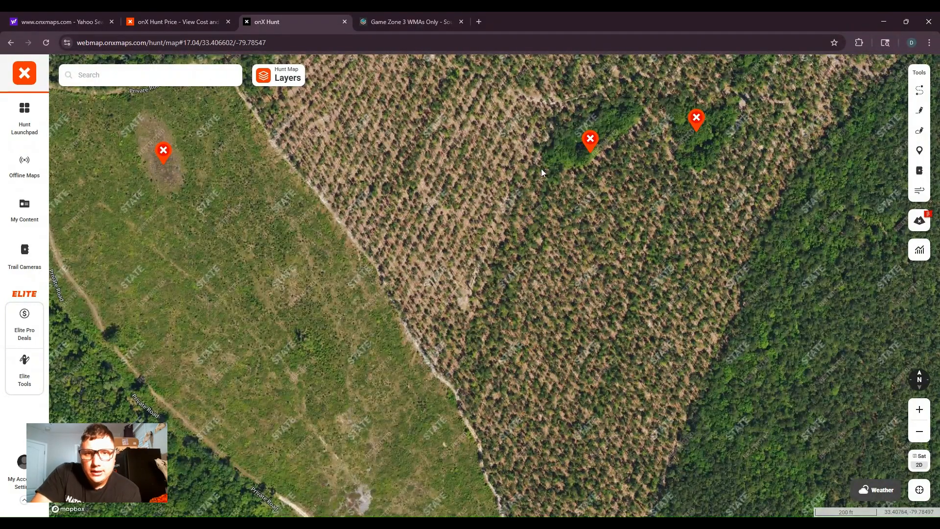
{"action": "left_click_drag", "start_coordinate": [597, 137], "coordinate": [550, 218]}
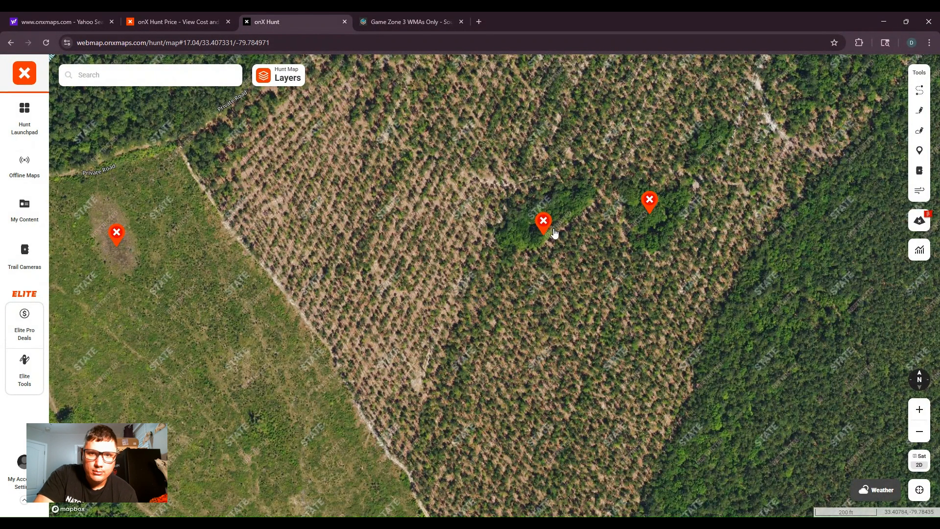
{"action": "scroll", "coordinate": [552, 236], "scroll_direction": "up", "scroll_amount": 2}
{"action": "left_click_drag", "start_coordinate": [552, 241], "coordinate": [518, 309]}
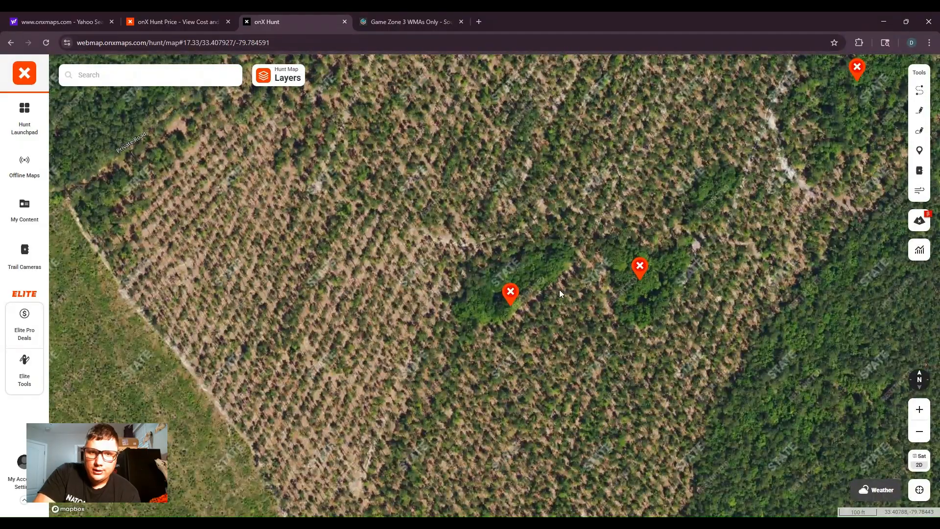
{"action": "left_click_drag", "start_coordinate": [562, 246], "coordinate": [530, 286]}
- Review how the waypoints spread from Santee Rd across the thinned stand and dark timber to the western and eastern clearings
{"action": "scroll", "coordinate": [542, 261], "scroll_direction": "down", "scroll_amount": 5}
{"action": "scroll", "coordinate": [536, 265], "scroll_direction": "down", "scroll_amount": 3}
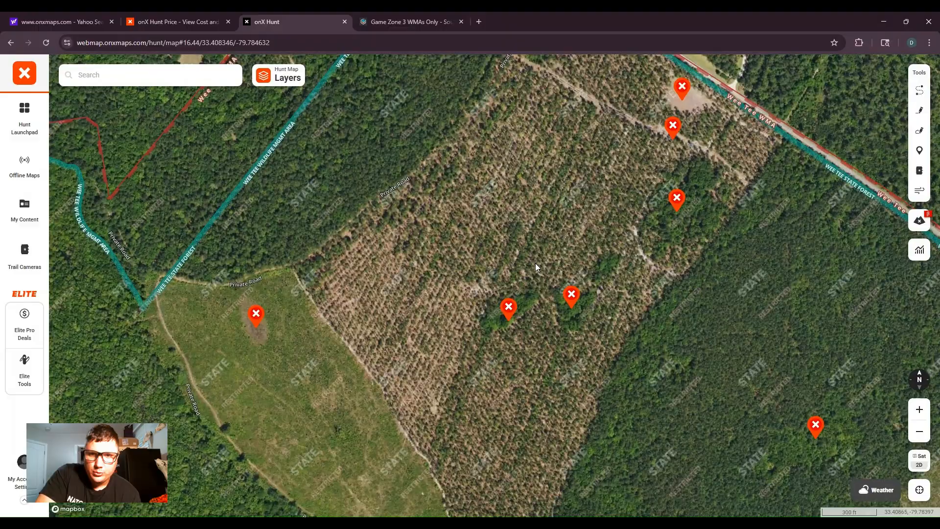
{"action": "scroll", "coordinate": [534, 262], "scroll_direction": "down", "scroll_amount": 1}
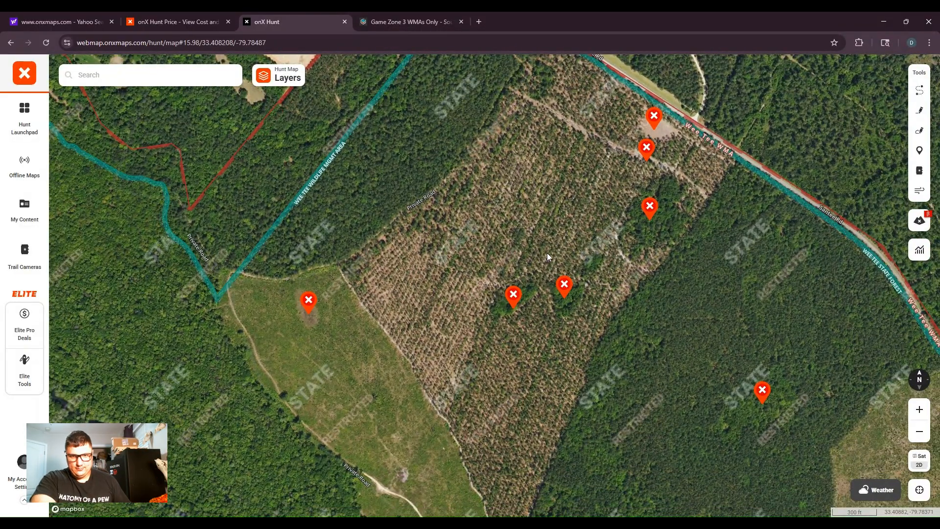
{"action": "left_click_drag", "start_coordinate": [617, 241], "coordinate": [672, 345]}
{"action": "scroll", "coordinate": [604, 274], "scroll_direction": "down", "scroll_amount": 4}
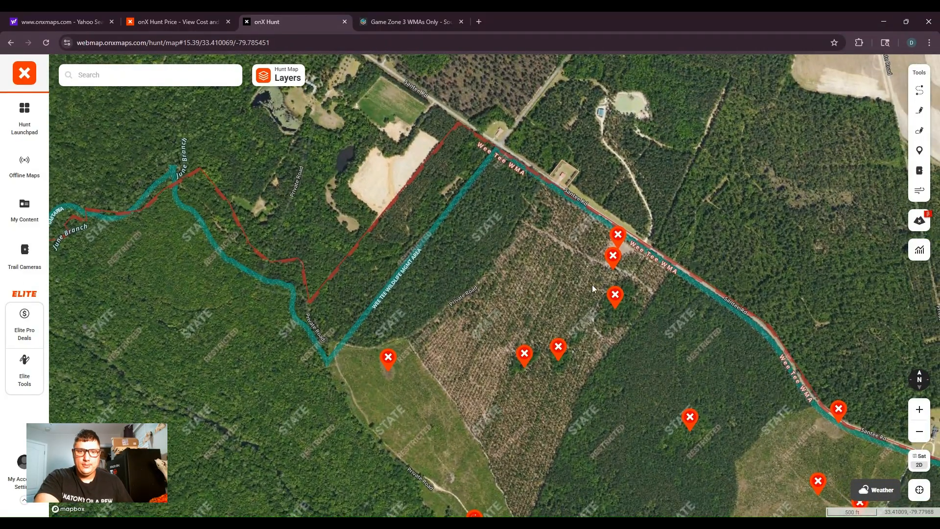
{"action": "left_click_drag", "start_coordinate": [665, 304], "coordinate": [660, 273]}
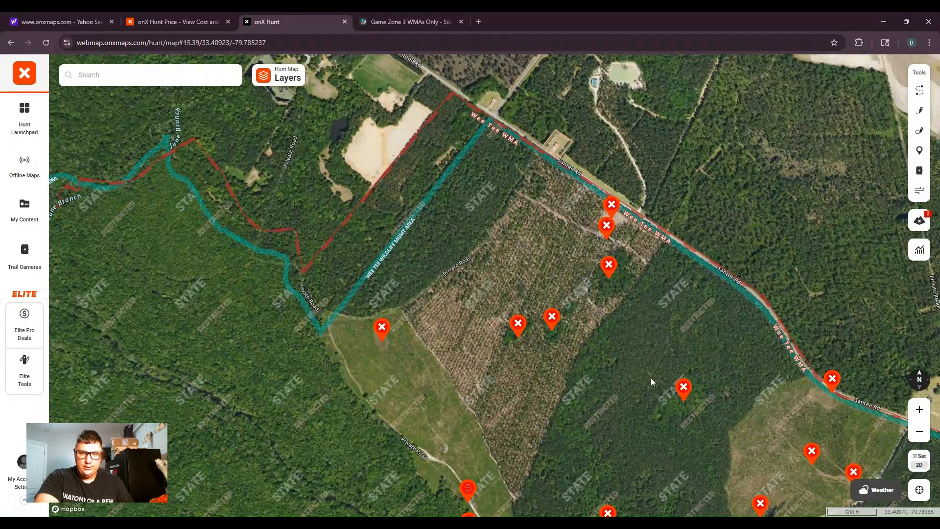
{"action": "left_click_drag", "start_coordinate": [651, 377], "coordinate": [634, 315]}
{"action": "left_click_drag", "start_coordinate": [711, 366], "coordinate": [727, 421]}
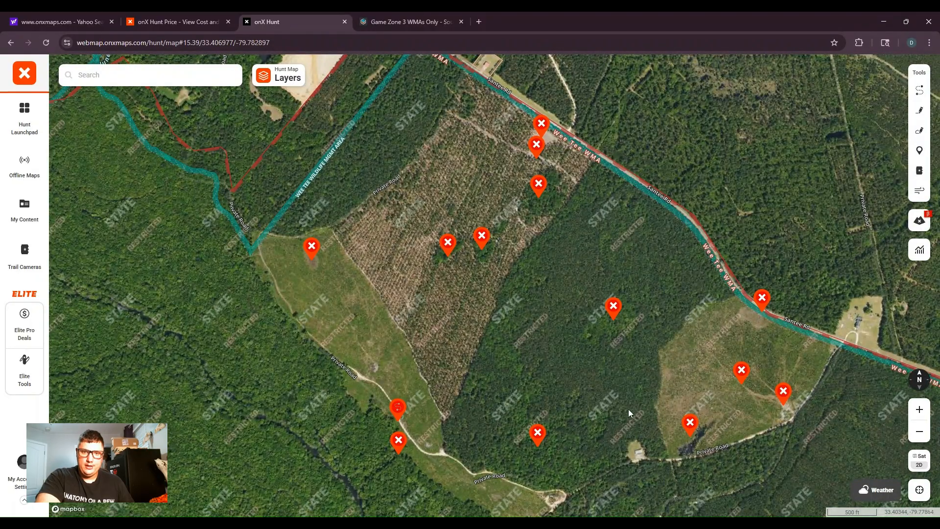
{"action": "left_click_drag", "start_coordinate": [522, 361], "coordinate": [515, 329]}
{"action": "scroll", "coordinate": [480, 340], "scroll_direction": "up", "scroll_amount": 4}
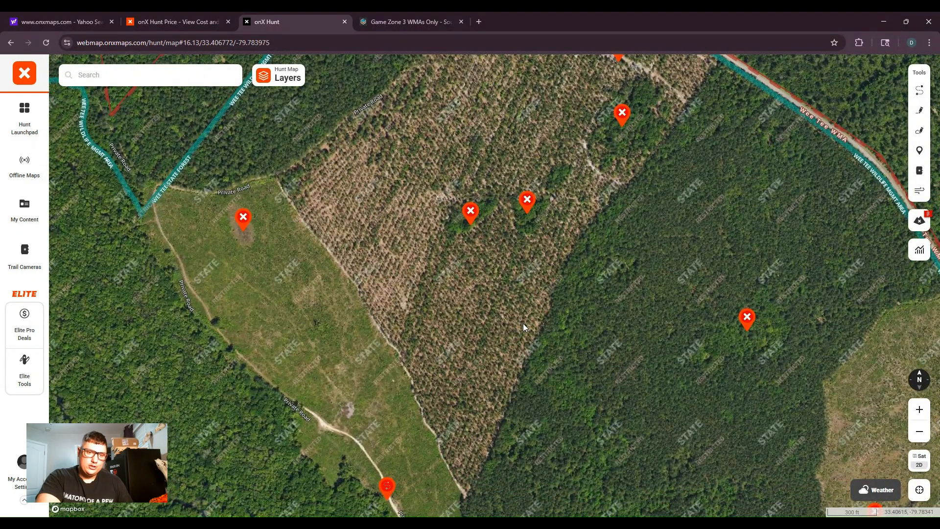
- Survey the wildlife management areas south of Wee Tee, from Lake Moultrie across Hellhole and Northampton to Cape Romain
{"action": "scroll", "coordinate": [622, 304], "scroll_direction": "down", "scroll_amount": 5}
{"action": "scroll", "coordinate": [622, 306], "scroll_direction": "down", "scroll_amount": 6}
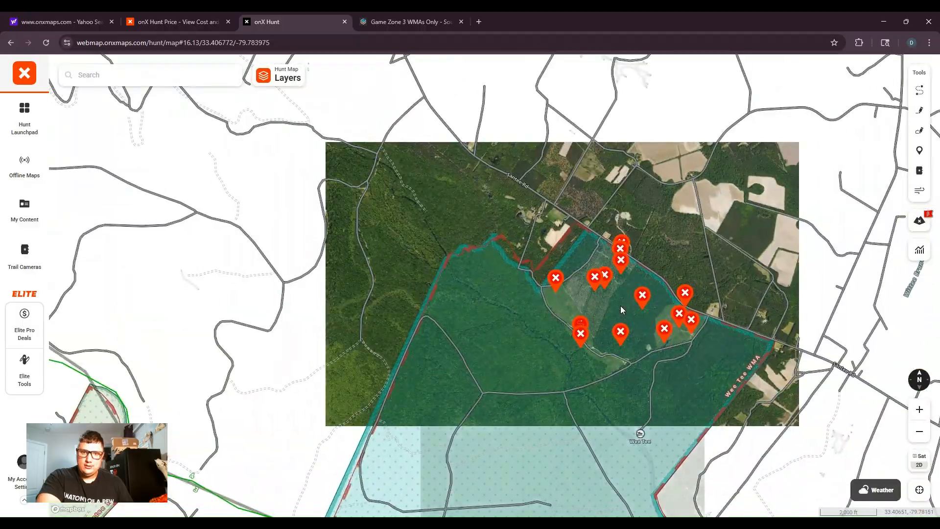
{"action": "scroll", "coordinate": [627, 307], "scroll_direction": "down", "scroll_amount": 6}
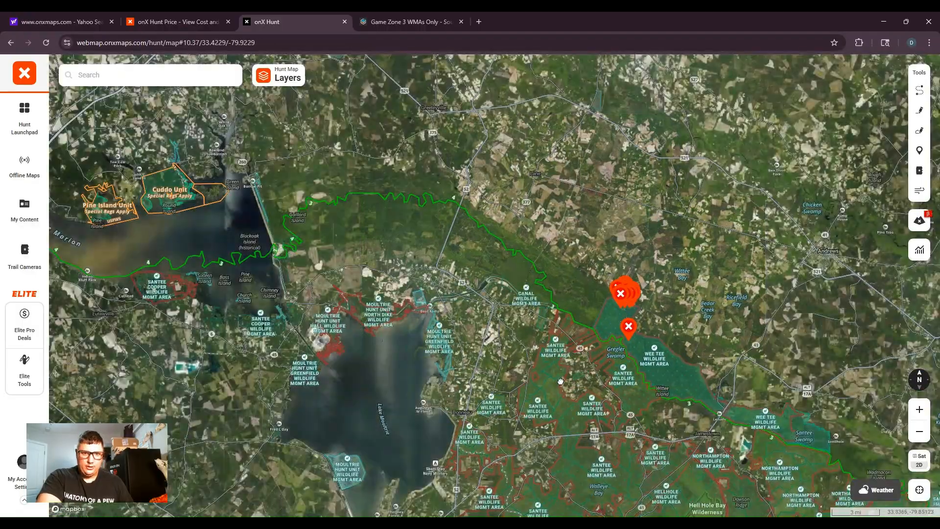
{"action": "left_click_drag", "start_coordinate": [638, 469], "coordinate": [600, 282]}
{"action": "left_click_drag", "start_coordinate": [730, 388], "coordinate": [644, 323]}
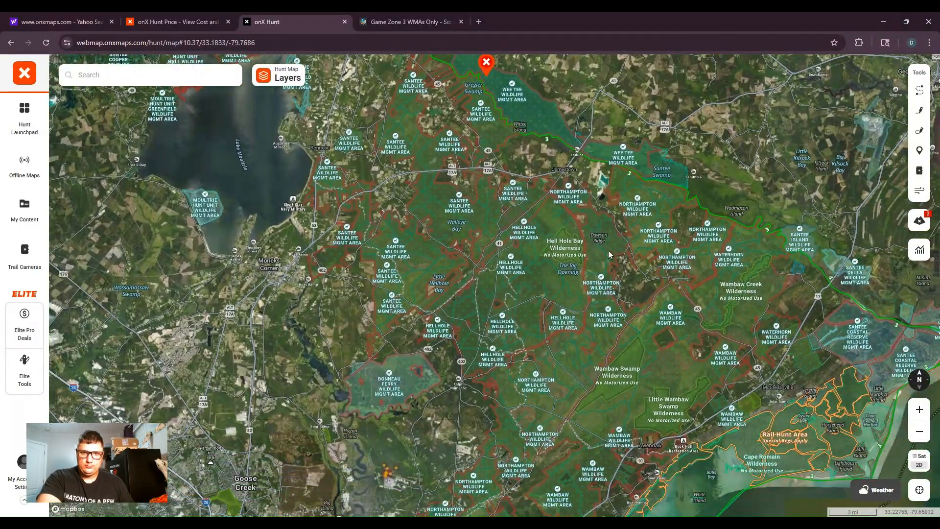
- Examine the Hell Hole Bay Wilderness and the forest along its northwestern boundary up to the Jackie and Fish Pond roads
{"action": "scroll", "coordinate": [607, 251], "scroll_direction": "up", "scroll_amount": 5}
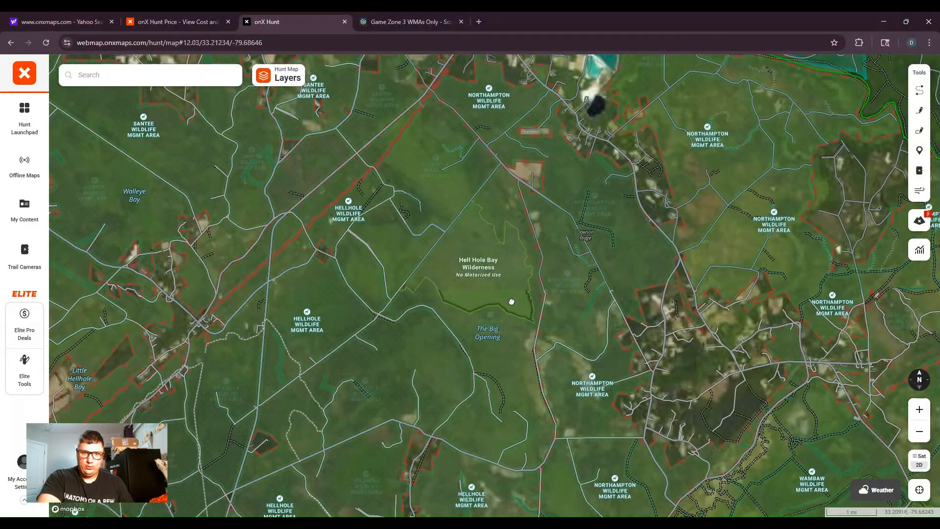
{"action": "left_click_drag", "start_coordinate": [511, 302], "coordinate": [616, 372]}
{"action": "scroll", "coordinate": [600, 339], "scroll_direction": "up", "scroll_amount": 3}
{"action": "scroll", "coordinate": [615, 372], "scroll_direction": "up", "scroll_amount": 4}
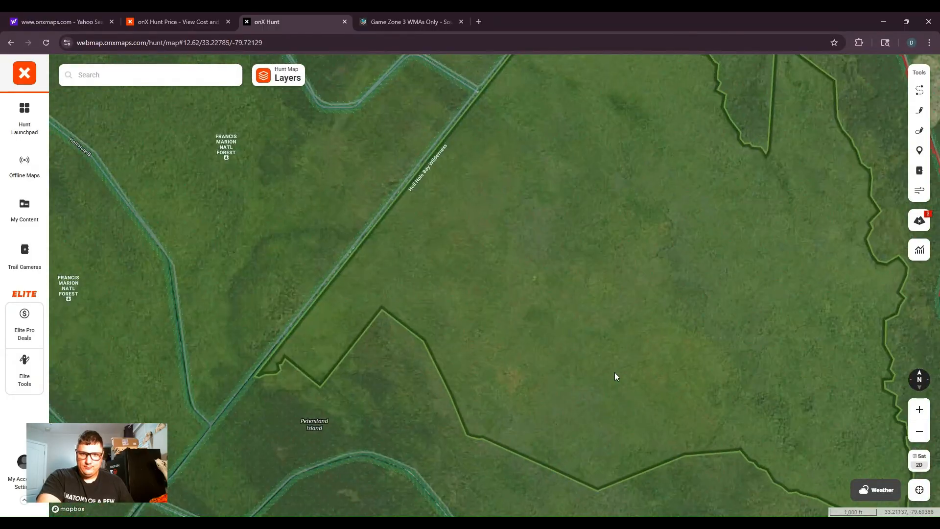
{"action": "scroll", "coordinate": [615, 376], "scroll_direction": "up", "scroll_amount": 1}
{"action": "left_click_drag", "start_coordinate": [466, 287], "coordinate": [614, 423]}
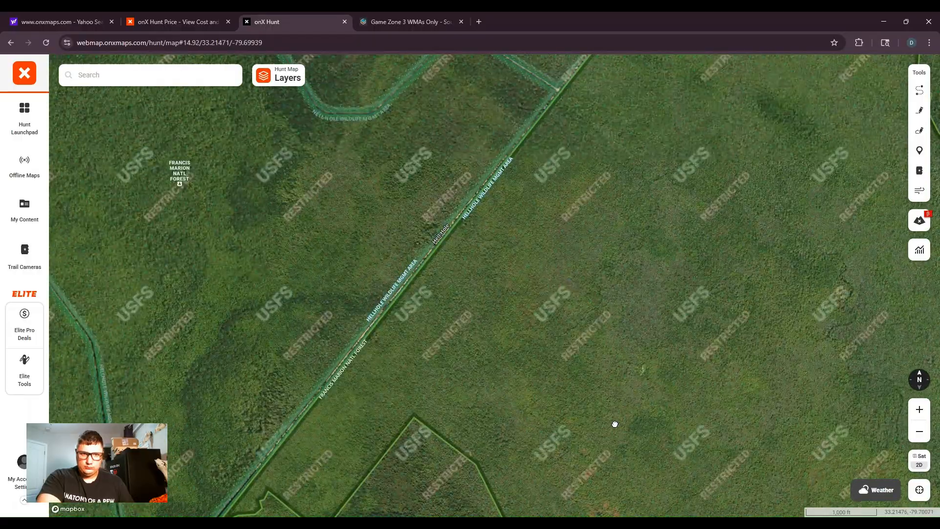
{"action": "mouse_move", "coordinate": [478, 280]}
{"action": "left_mouse_down"}
{"action": "mouse_move", "coordinate": [553, 392]}
{"action": "mouse_move", "coordinate": [505, 331]}
{"action": "mouse_move", "coordinate": [675, 449]}
{"action": "left_mouse_up"}
{"action": "left_click_drag", "start_coordinate": [463, 329], "coordinate": [495, 384]}
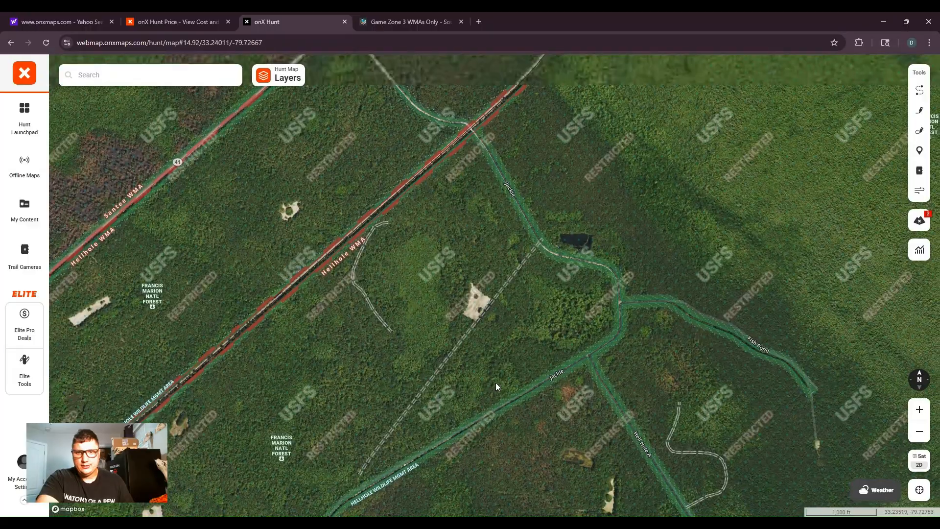
- Inspect the lighter timber inside the Jackie road bend, the nearby sandy opening and the surroundings of Jackie Pond
{"action": "left_click_drag", "start_coordinate": [512, 208], "coordinate": [505, 229]}
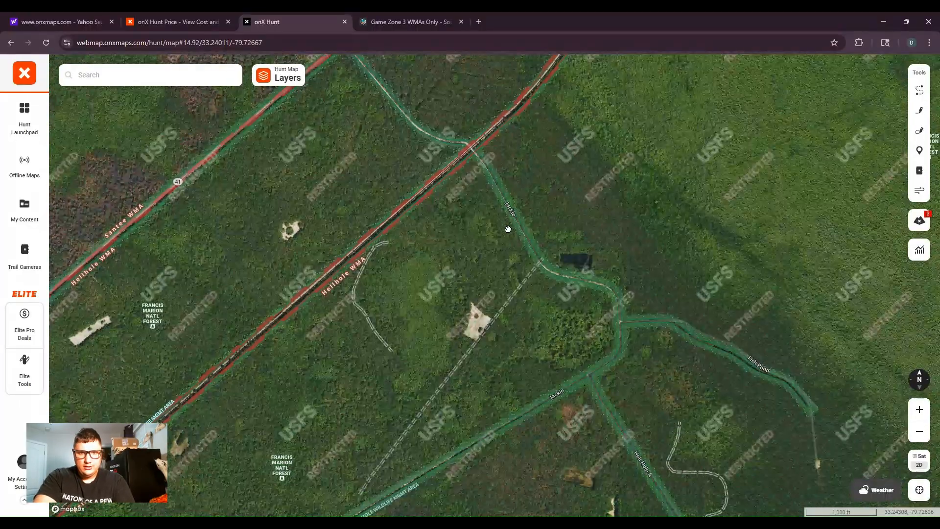
{"action": "scroll", "coordinate": [574, 352], "scroll_direction": "up", "scroll_amount": 5}
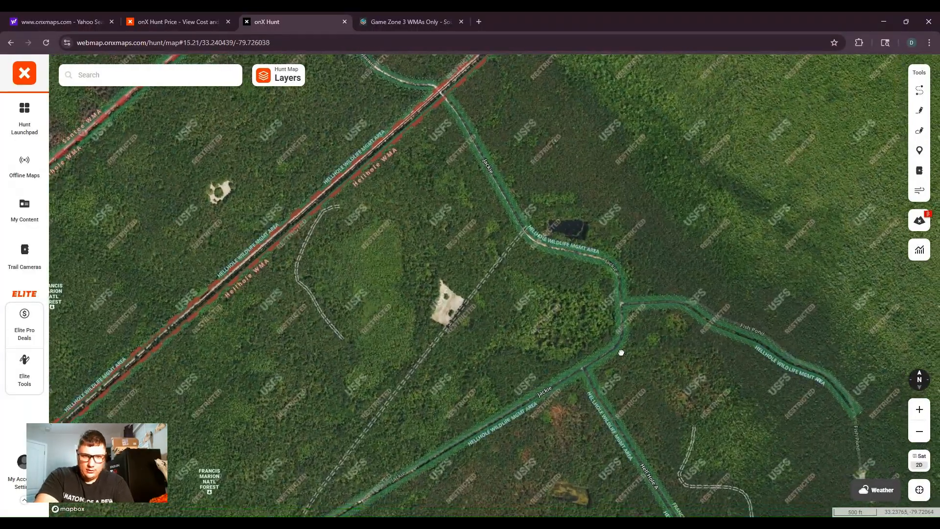
{"action": "scroll", "coordinate": [605, 290], "scroll_direction": "up", "scroll_amount": 3}
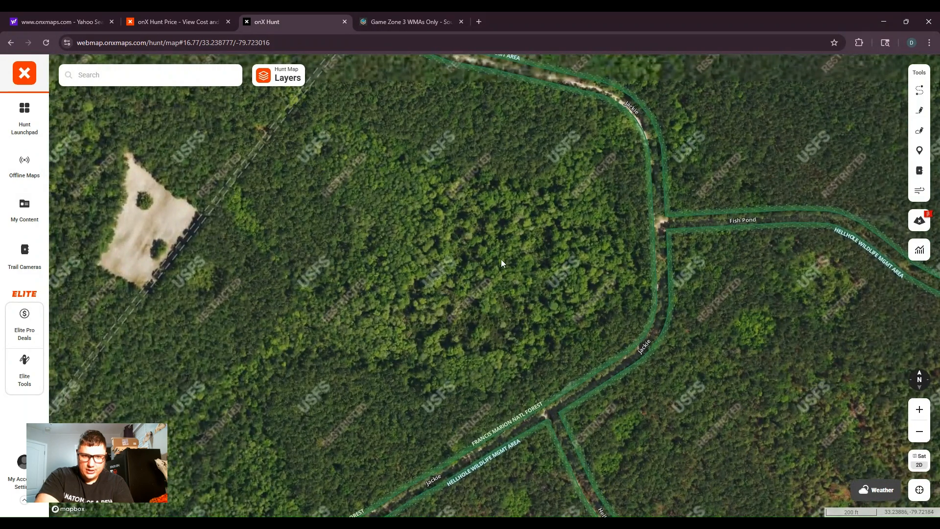
{"action": "mouse_move", "coordinate": [499, 283]}
{"action": "left_mouse_down"}
{"action": "mouse_move", "coordinate": [521, 307]}
{"action": "mouse_move", "coordinate": [499, 288]}
{"action": "left_mouse_up"}
{"action": "left_click_drag", "start_coordinate": [518, 328], "coordinate": [653, 381]}
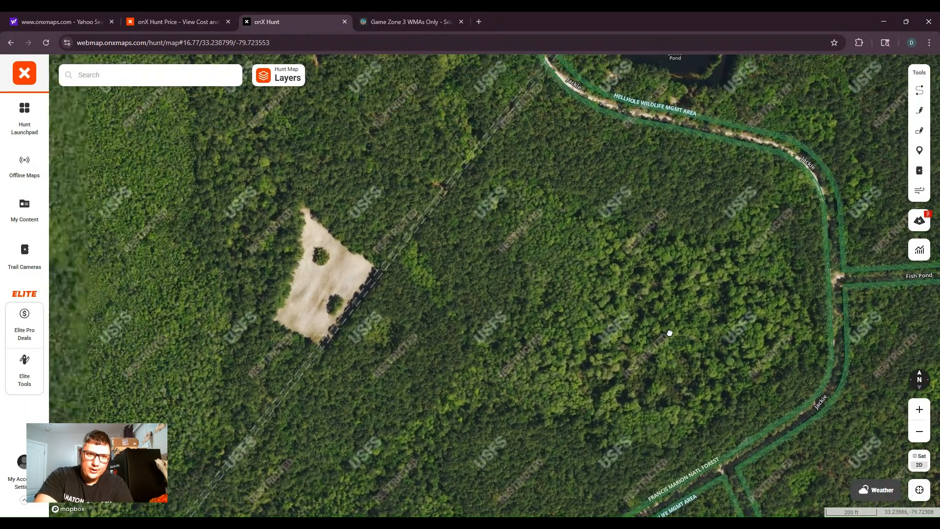
{"action": "left_click_drag", "start_coordinate": [433, 223], "coordinate": [442, 306]}
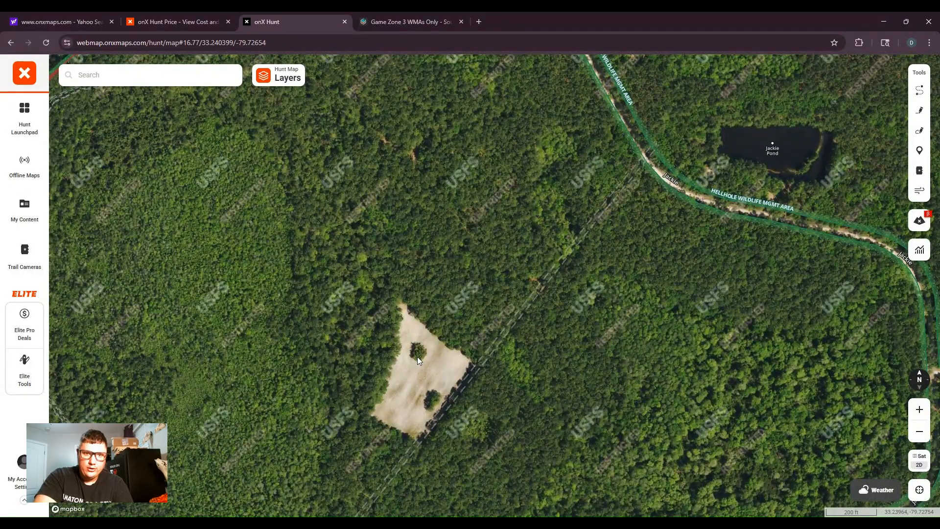
{"action": "left_click_drag", "start_coordinate": [471, 239], "coordinate": [483, 300]}
{"action": "scroll", "coordinate": [481, 314], "scroll_direction": "down", "scroll_amount": 3}
{"action": "scroll", "coordinate": [481, 310], "scroll_direction": "down", "scroll_amount": 1}
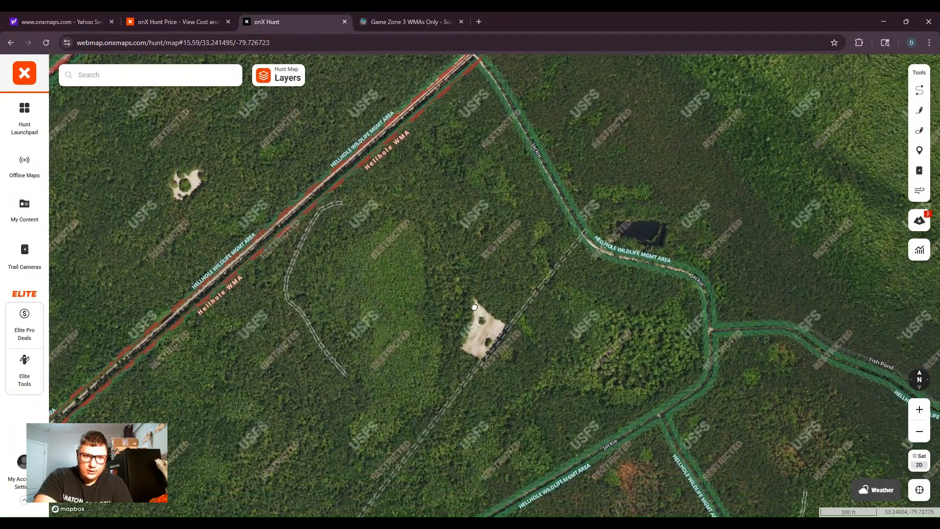
- Examine the changing timber along highway 41 where the Santee and Hellhole WMAs meet
{"action": "left_click_drag", "start_coordinate": [409, 270], "coordinate": [438, 410]}
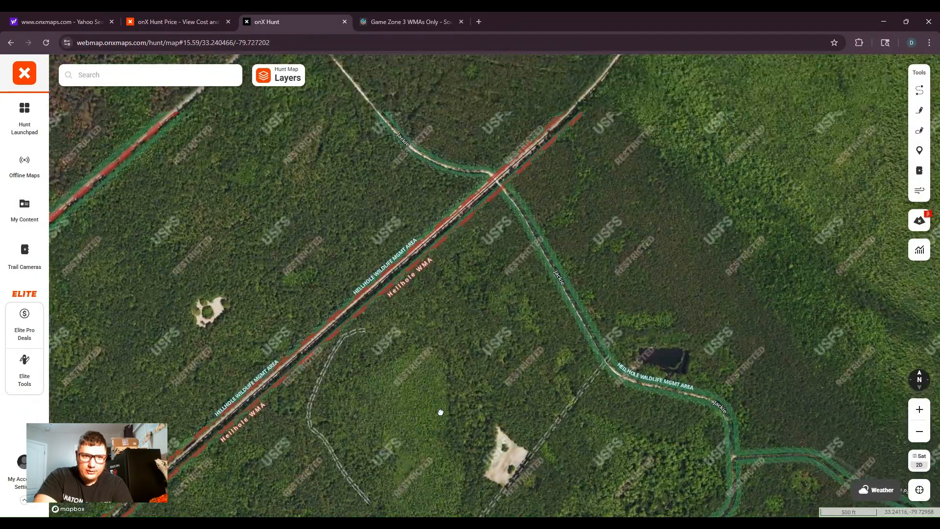
{"action": "left_click_drag", "start_coordinate": [256, 340], "coordinate": [349, 348]}
{"action": "left_click_drag", "start_coordinate": [341, 264], "coordinate": [466, 211]}
{"action": "left_click_drag", "start_coordinate": [381, 224], "coordinate": [439, 323]}
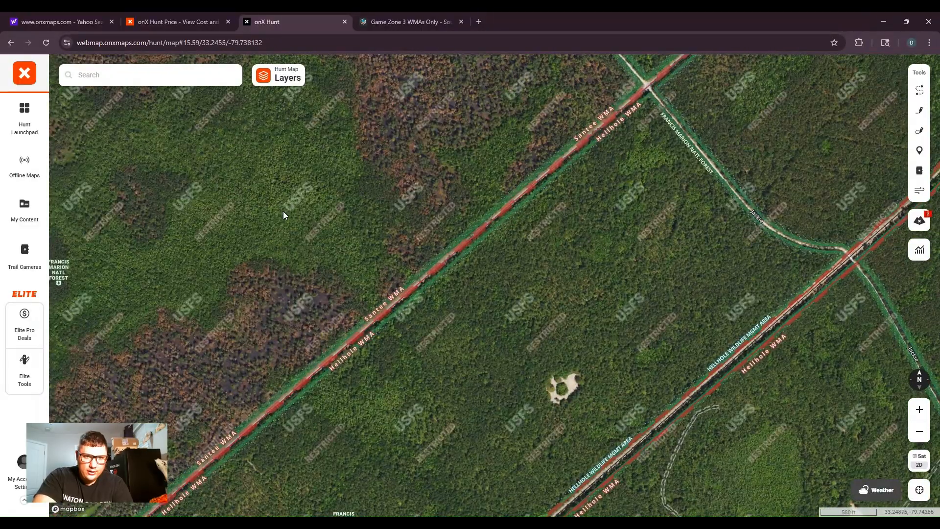
{"action": "scroll", "coordinate": [427, 266], "scroll_direction": "down", "scroll_amount": 3}
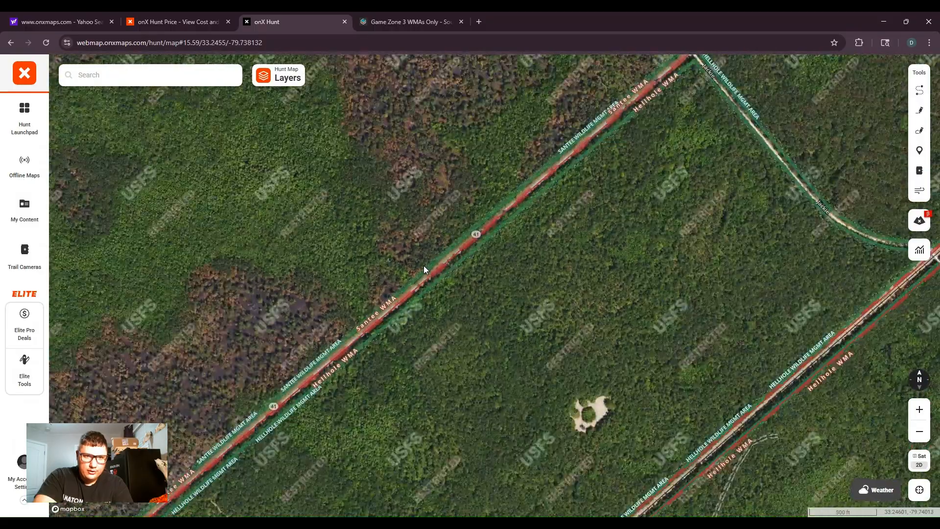
{"action": "scroll", "coordinate": [406, 258], "scroll_direction": "down", "scroll_amount": 3}
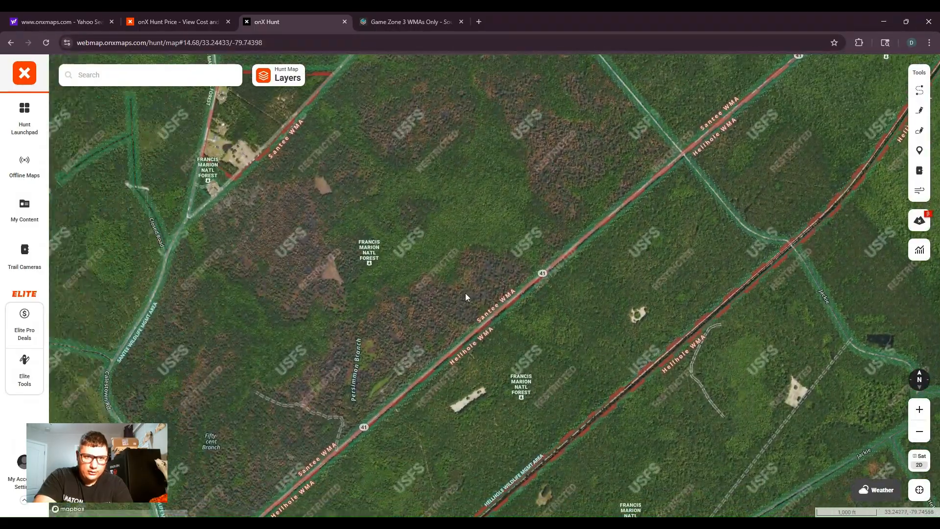
- Examine the Northampton WMA boundary and forest beside the turquoise quarry lakes east of Jamestown
{"action": "scroll", "coordinate": [461, 288], "scroll_direction": "down", "scroll_amount": 5}
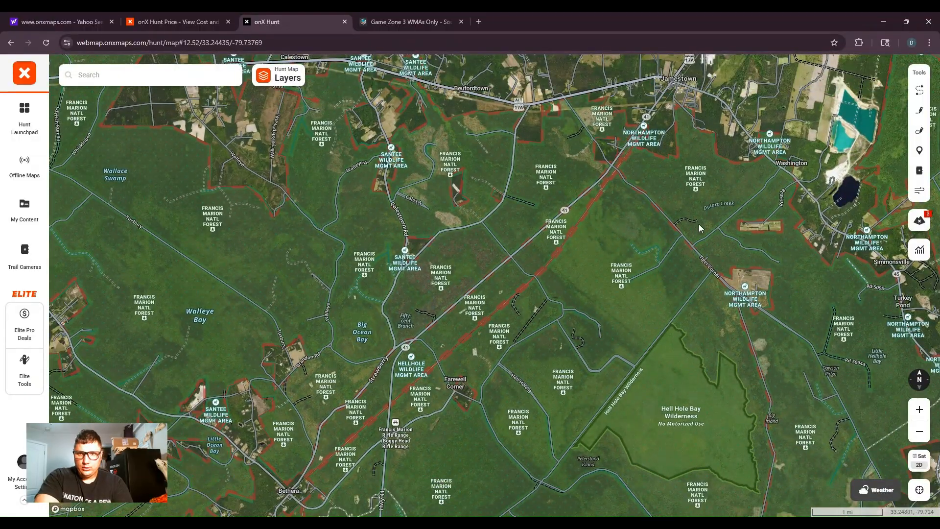
{"action": "left_click_drag", "start_coordinate": [653, 206], "coordinate": [571, 254]}
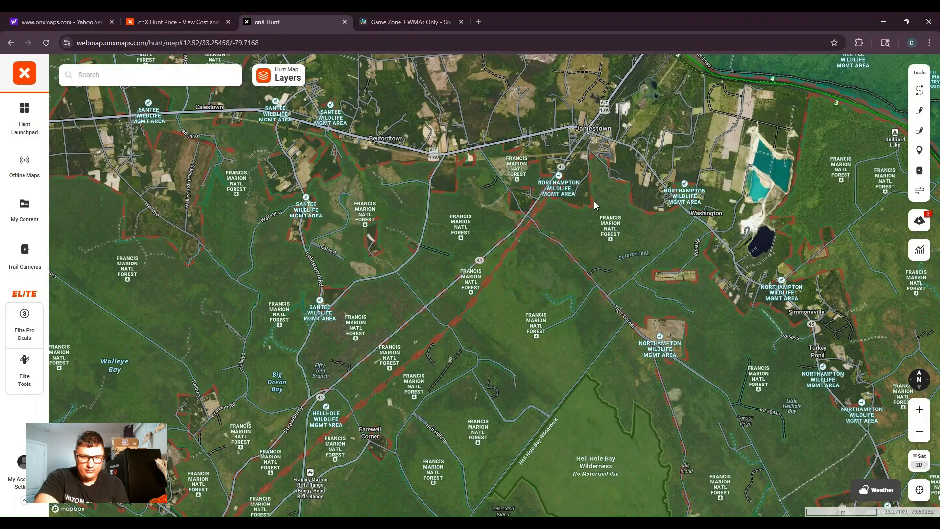
{"action": "left_click_drag", "start_coordinate": [594, 201], "coordinate": [428, 300]}
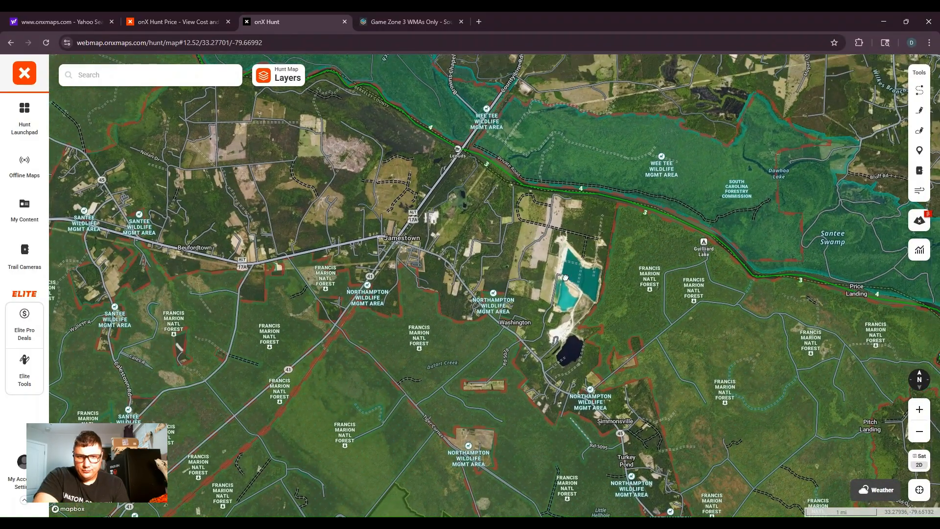
{"action": "scroll", "coordinate": [556, 301], "scroll_direction": "up", "scroll_amount": 3}
{"action": "scroll", "coordinate": [556, 299], "scroll_direction": "up", "scroll_amount": 3}
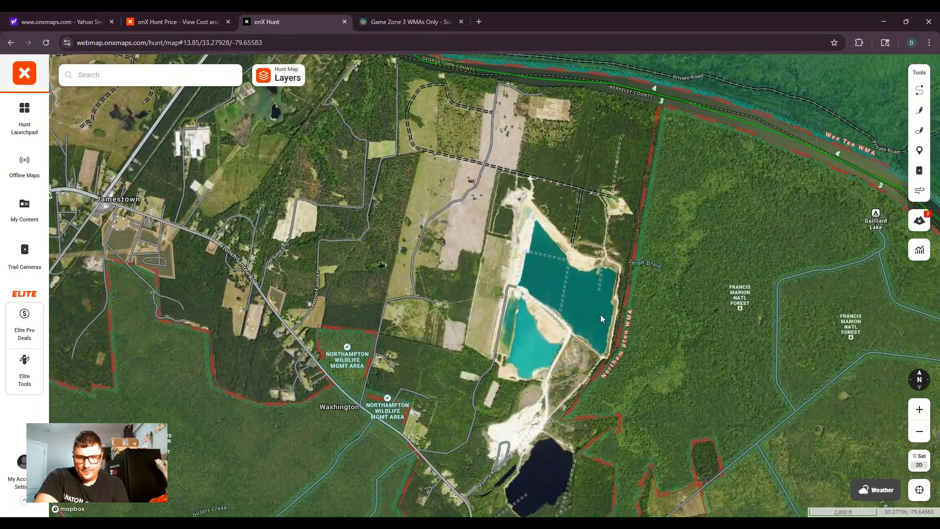
{"action": "scroll", "coordinate": [598, 316], "scroll_direction": "up", "scroll_amount": 3}
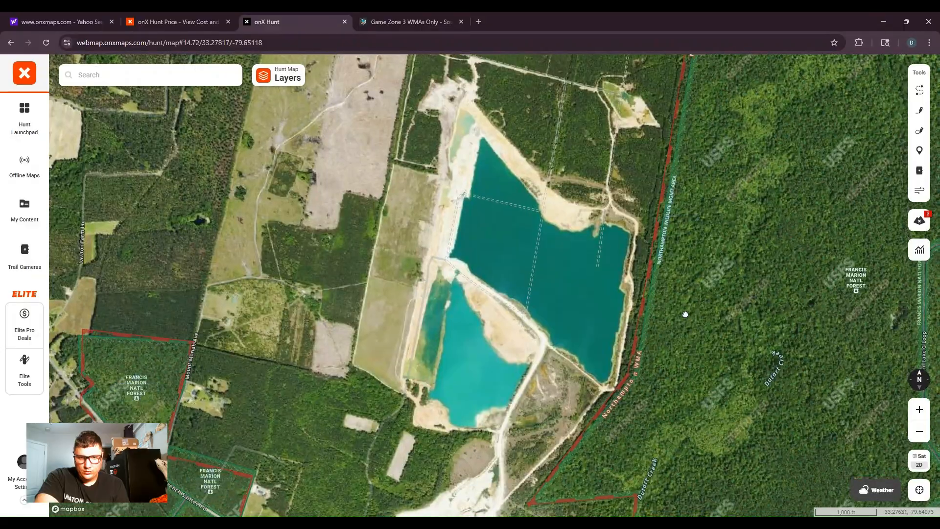
{"action": "left_click_drag", "start_coordinate": [670, 342], "coordinate": [661, 280]}
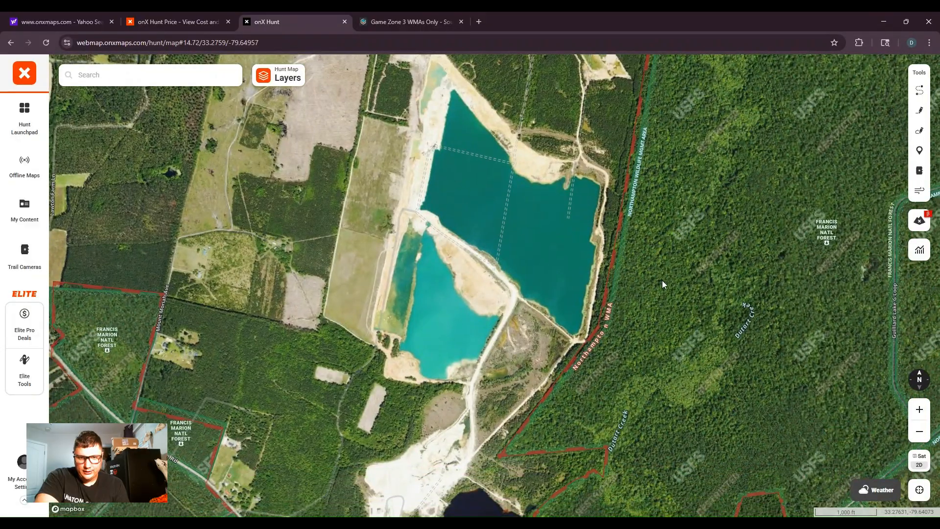
{"action": "scroll", "coordinate": [663, 282], "scroll_direction": "up", "scroll_amount": 2}
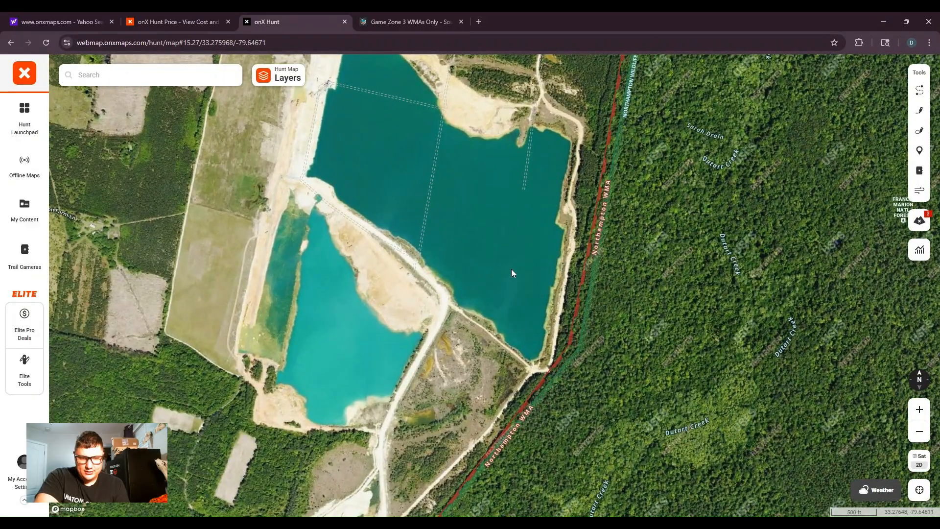
- Check the area details for the larger quarry lake, close them, and survey the land between Jamestown and the Northampton WMA
{"action": "left_click", "coordinate": [511, 269]}
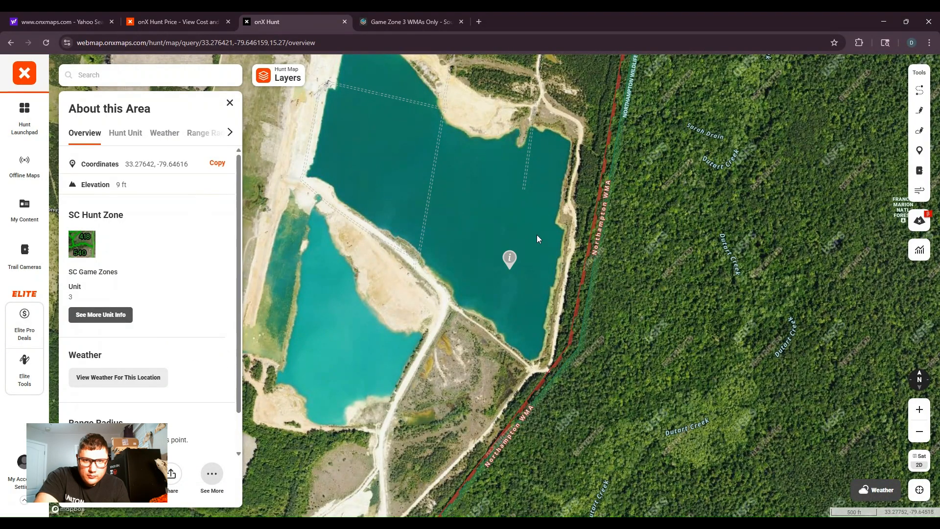
{"action": "left_click", "coordinate": [230, 106]}
{"action": "scroll", "coordinate": [424, 154], "scroll_direction": "down", "scroll_amount": 3}
{"action": "scroll", "coordinate": [503, 186], "scroll_direction": "up", "scroll_amount": 2}
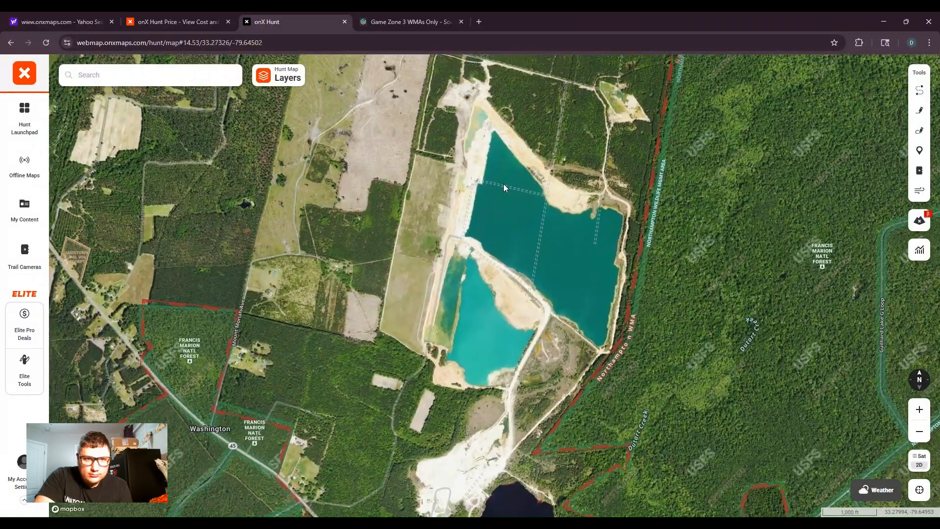
{"action": "scroll", "coordinate": [488, 231], "scroll_direction": "down", "scroll_amount": 3}
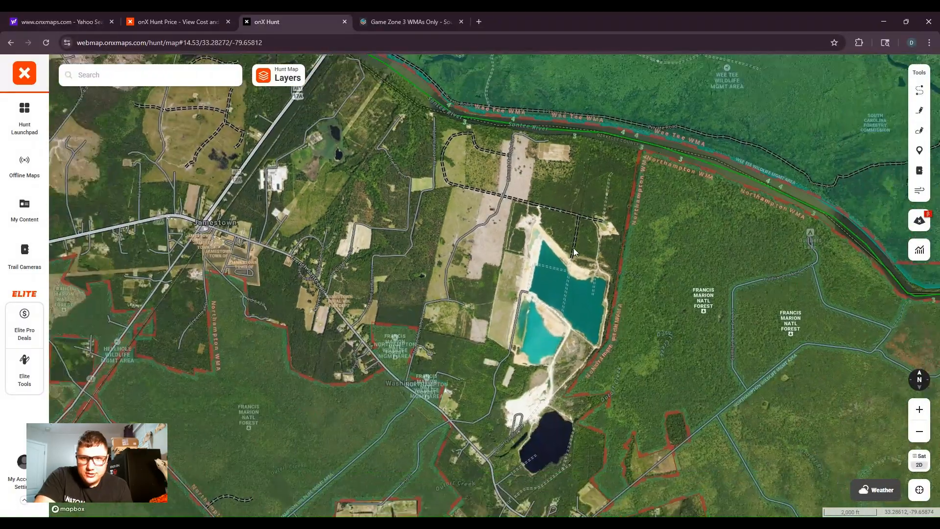
{"action": "scroll", "coordinate": [574, 248], "scroll_direction": "down", "scroll_amount": 5}
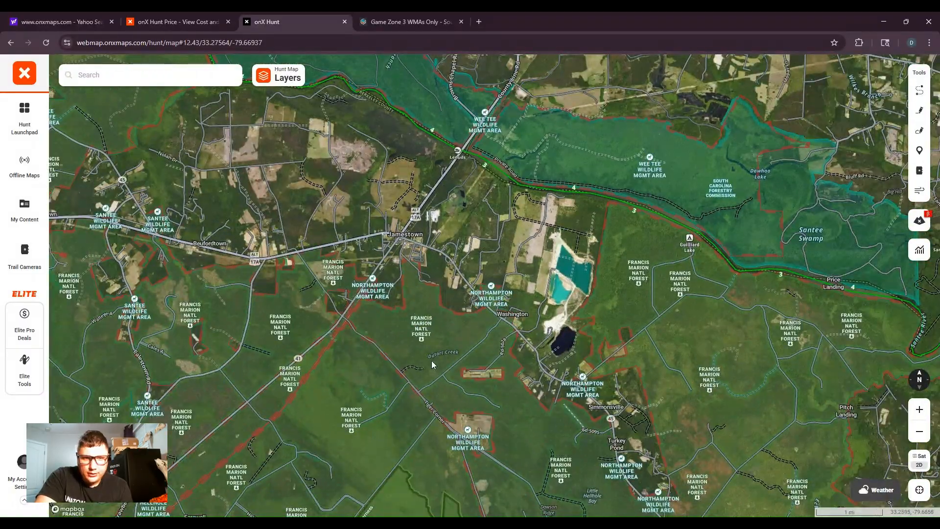
- Survey the national forest west of Jamestown, across highway 41 and Gumville Rd, to the Santee WMA clearings near Calestown Rd
{"action": "left_click_drag", "start_coordinate": [402, 305], "coordinate": [552, 280]}
{"action": "scroll", "coordinate": [522, 355], "scroll_direction": "up", "scroll_amount": 5}
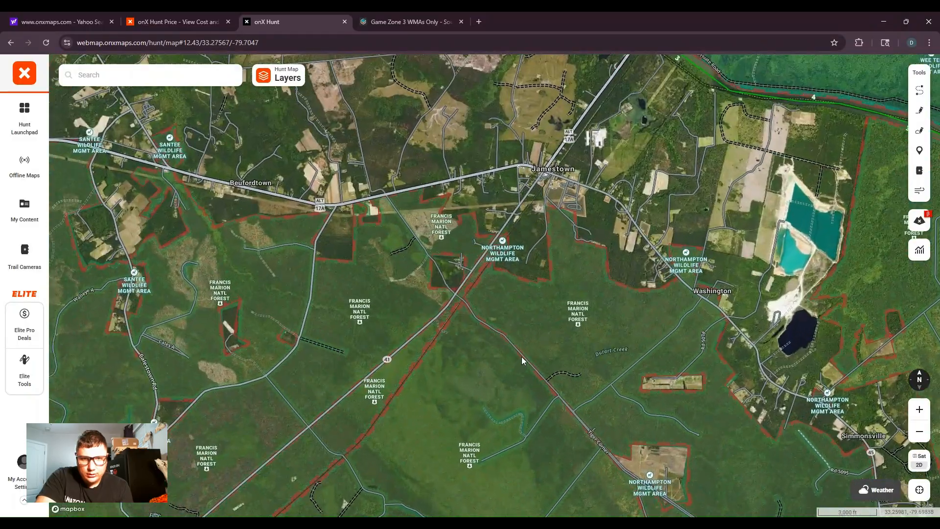
{"action": "scroll", "coordinate": [320, 299], "scroll_direction": "up", "scroll_amount": 3}
{"action": "left_click_drag", "start_coordinate": [300, 292], "coordinate": [427, 392]}
{"action": "left_click_drag", "start_coordinate": [309, 304], "coordinate": [473, 267]}
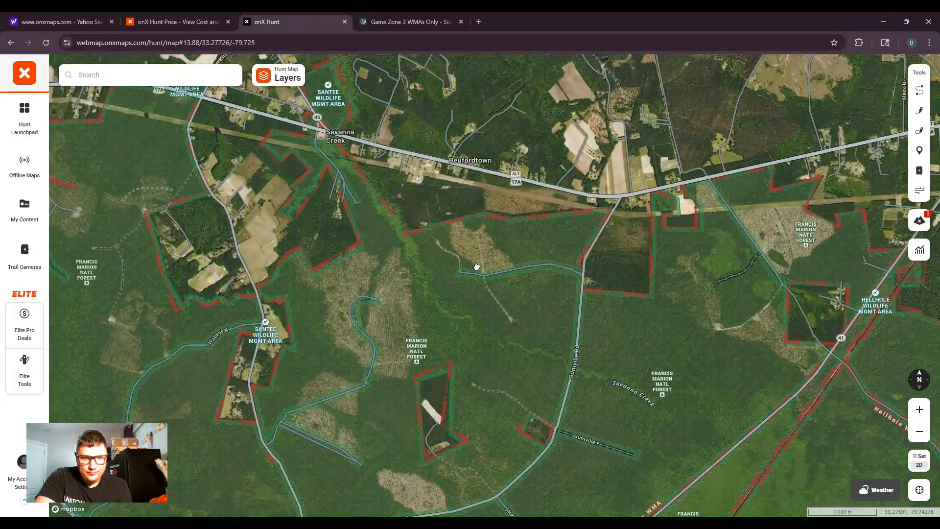
{"action": "left_click_drag", "start_coordinate": [258, 260], "coordinate": [370, 241]}
{"action": "scroll", "coordinate": [471, 313], "scroll_direction": "up", "scroll_amount": 3}
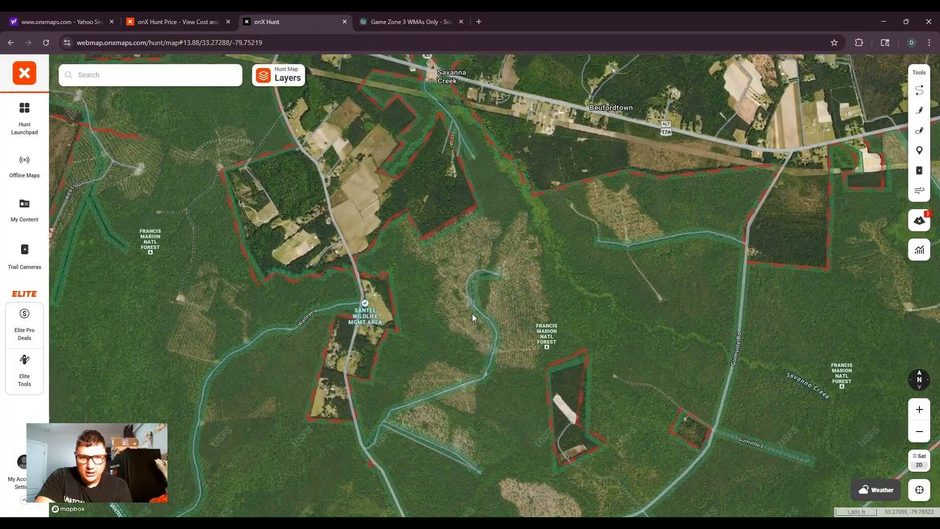
- Inspect the thinned timber around the curved forest road east of Calestown Rd in the Santee WMA
{"action": "left_click_drag", "start_coordinate": [313, 337], "coordinate": [371, 342]}
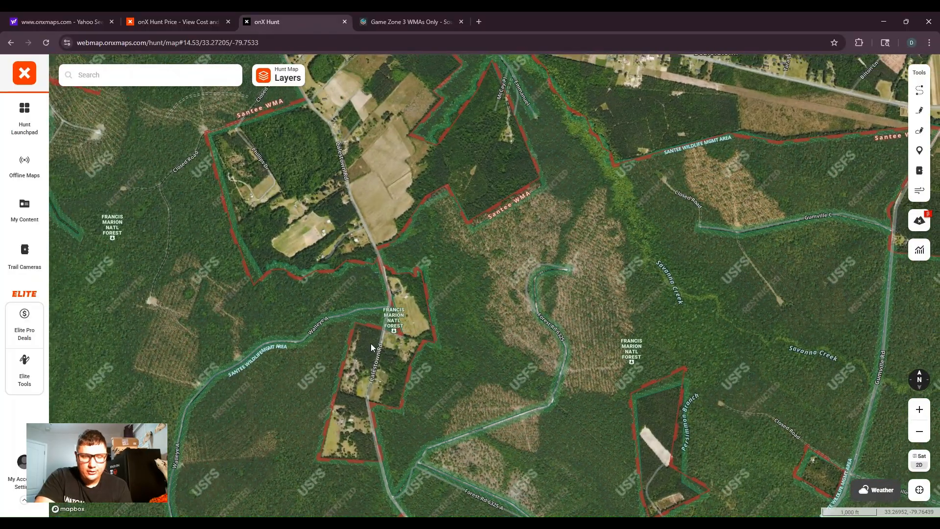
{"action": "scroll", "coordinate": [475, 315], "scroll_direction": "up", "scroll_amount": 3}
{"action": "left_click_drag", "start_coordinate": [474, 313], "coordinate": [466, 273]}
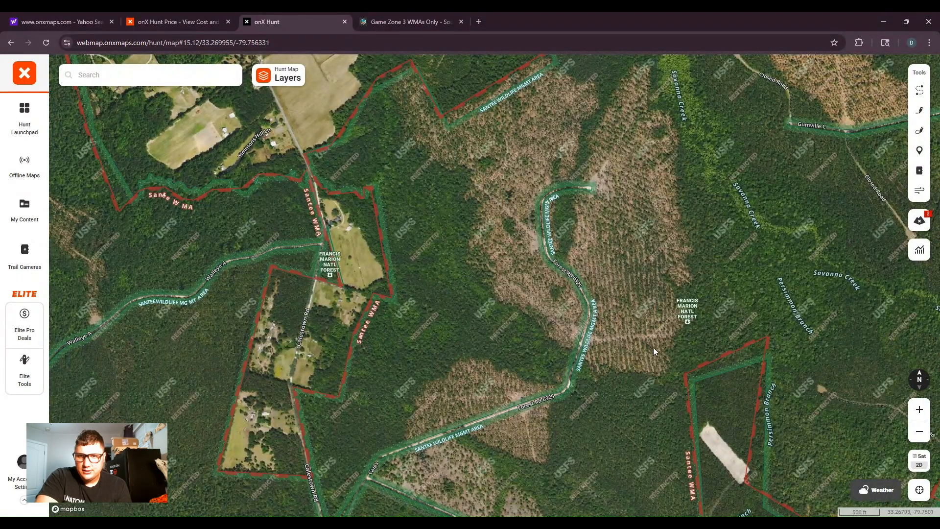
{"action": "left_click_drag", "start_coordinate": [594, 308], "coordinate": [568, 391]}
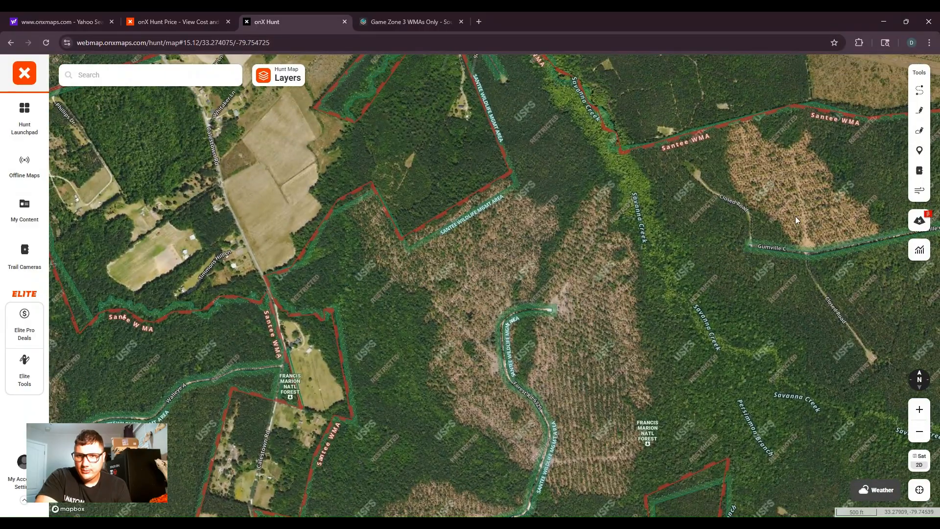
{"action": "left_click_drag", "start_coordinate": [775, 249], "coordinate": [731, 119]}
{"action": "left_click_drag", "start_coordinate": [432, 419], "coordinate": [439, 272]}
{"action": "left_click_drag", "start_coordinate": [540, 361], "coordinate": [603, 506]}
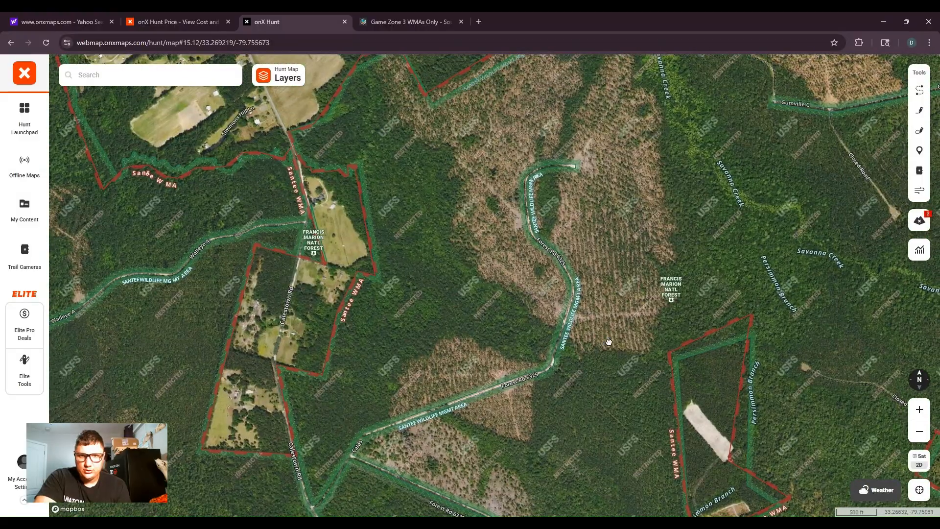
{"action": "left_click_drag", "start_coordinate": [609, 342], "coordinate": [560, 412]}
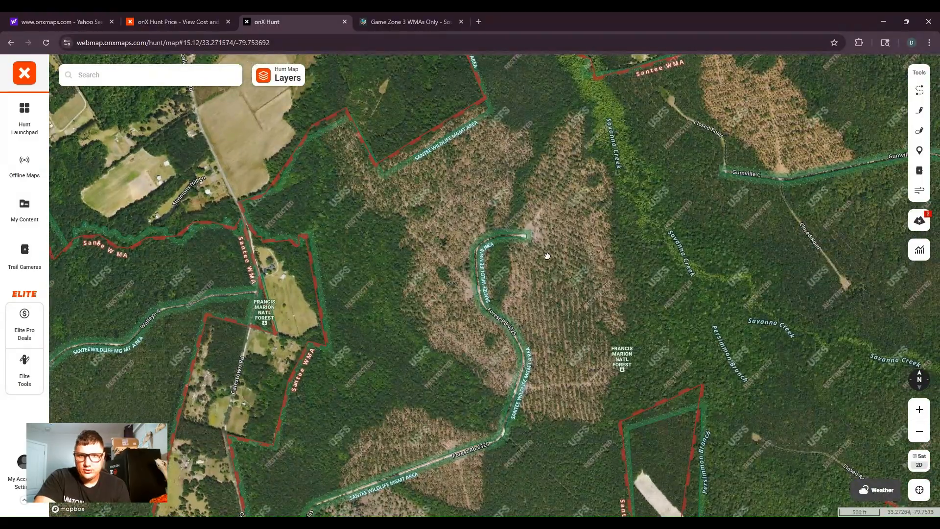
{"action": "left_click_drag", "start_coordinate": [548, 256], "coordinate": [465, 362]}
- Examine the private farm fields along Calestown Rd and the Santee WMA boundary between them and the thinned timber
{"action": "left_click_drag", "start_coordinate": [587, 157], "coordinate": [542, 222]}
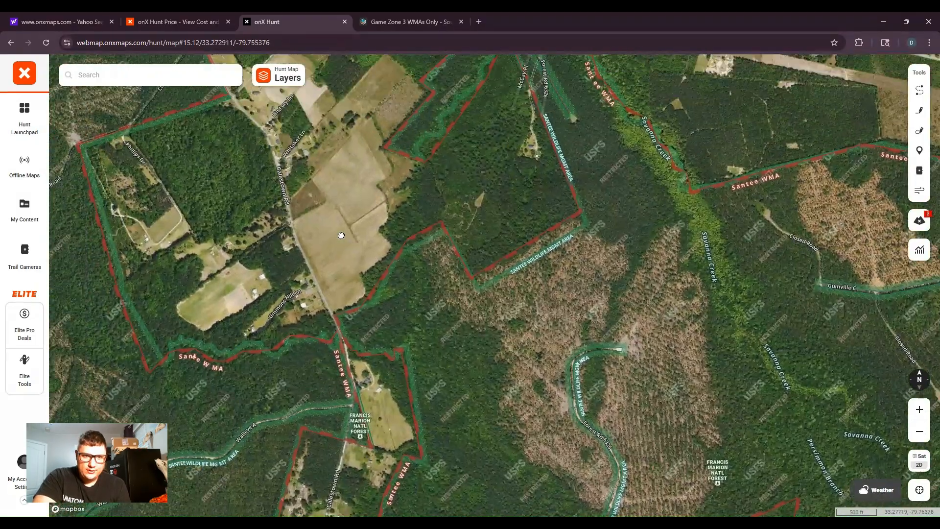
{"action": "left_click_drag", "start_coordinate": [341, 235], "coordinate": [429, 229]}
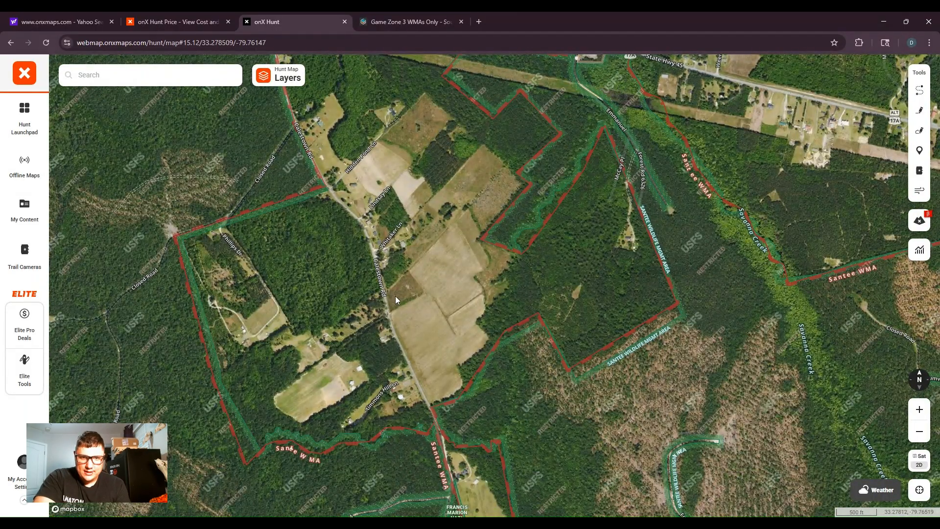
{"action": "left_click_drag", "start_coordinate": [569, 366], "coordinate": [509, 291]}
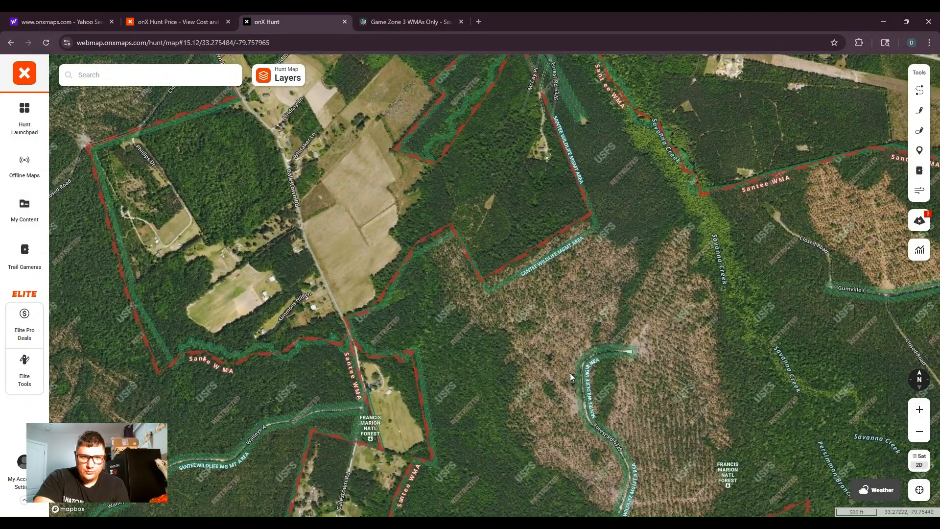
{"action": "scroll", "coordinate": [569, 369], "scroll_direction": "up", "scroll_amount": 4}
{"action": "scroll", "coordinate": [512, 361], "scroll_direction": "up", "scroll_amount": 3}
{"action": "left_click_drag", "start_coordinate": [421, 323], "coordinate": [561, 370]}
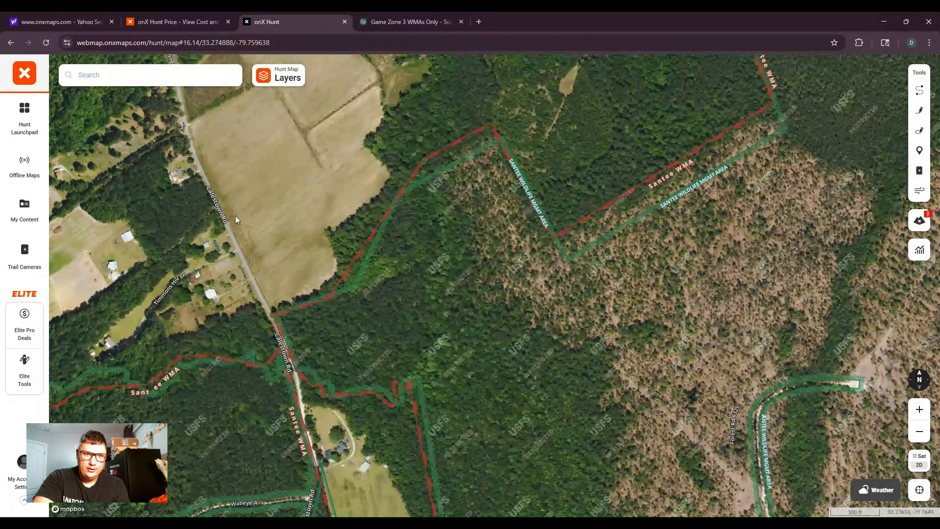
{"action": "left_click_drag", "start_coordinate": [637, 365], "coordinate": [489, 274]}
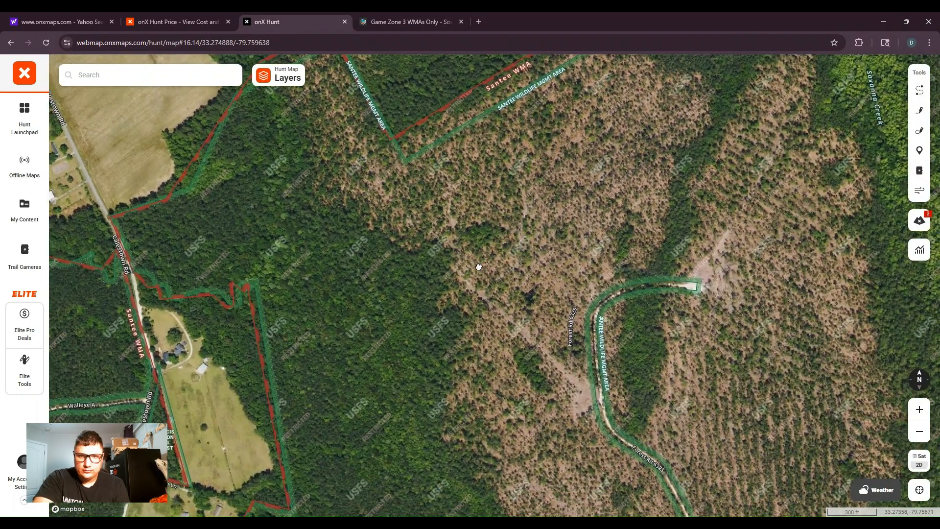
- Examine the Savanna Creek corridor between the thinned timber and the clearing beside Gumville C
{"action": "left_click_drag", "start_coordinate": [645, 310], "coordinate": [545, 292]}
{"action": "scroll", "coordinate": [545, 299], "scroll_direction": "down", "scroll_amount": 3}
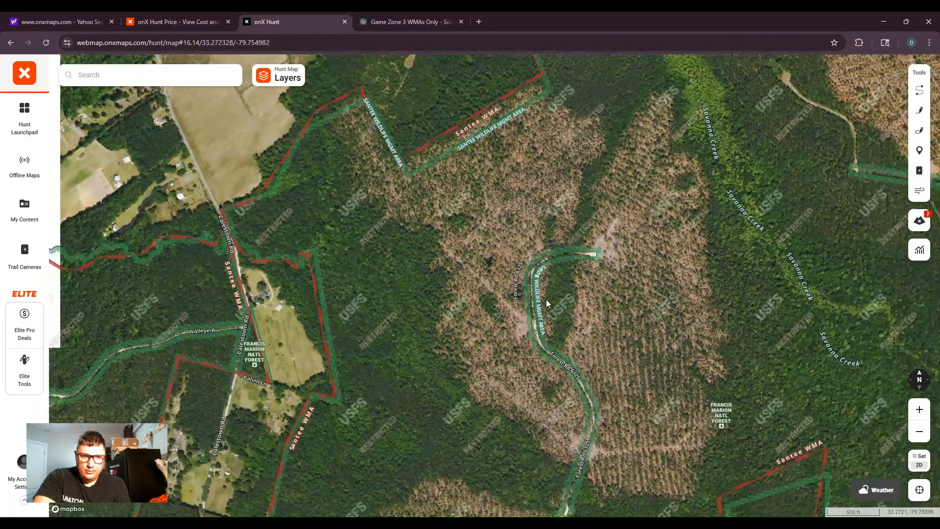
{"action": "left_click_drag", "start_coordinate": [650, 324], "coordinate": [536, 378]}
{"action": "left_click_drag", "start_coordinate": [502, 296], "coordinate": [436, 355]}
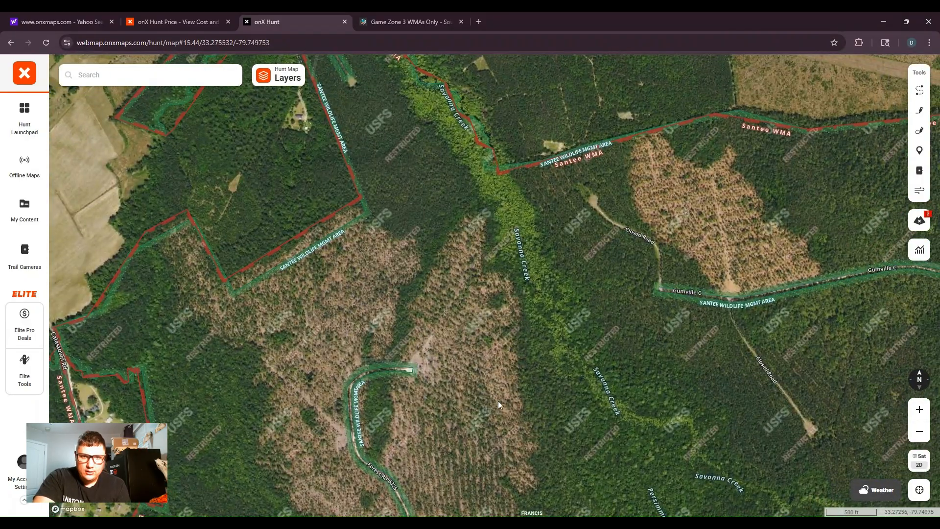
{"action": "left_click_drag", "start_coordinate": [461, 174], "coordinate": [516, 274]}
{"action": "left_click_drag", "start_coordinate": [605, 398], "coordinate": [541, 315]}
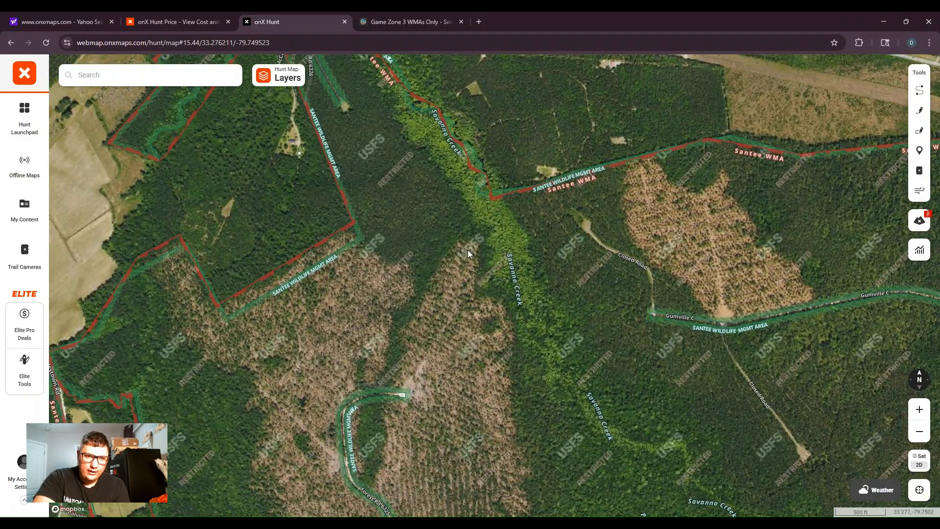
{"action": "scroll", "coordinate": [469, 335], "scroll_direction": "down", "scroll_amount": 3}
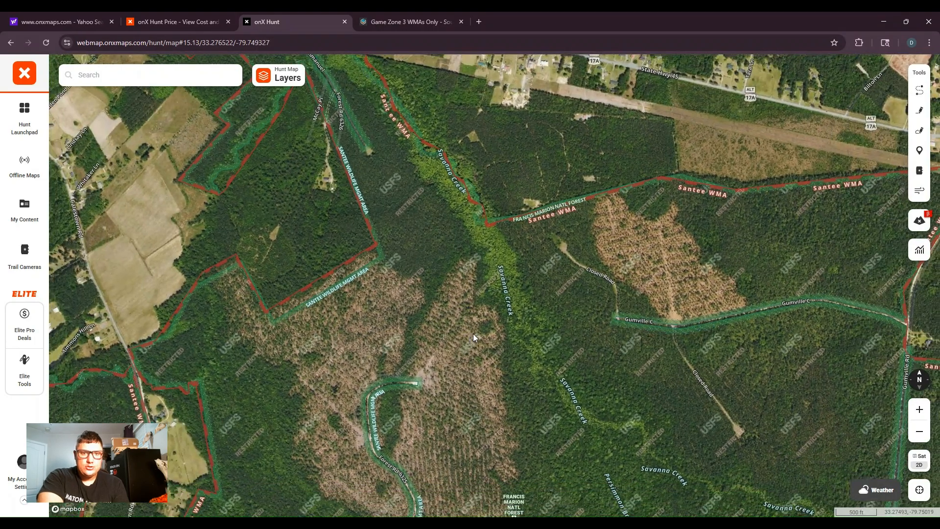
- Review the wider Santee WMA habitat and access roads between Walleye A, Calestown Rd and Gumville Rd
{"action": "scroll", "coordinate": [489, 330], "scroll_direction": "down", "scroll_amount": 4}
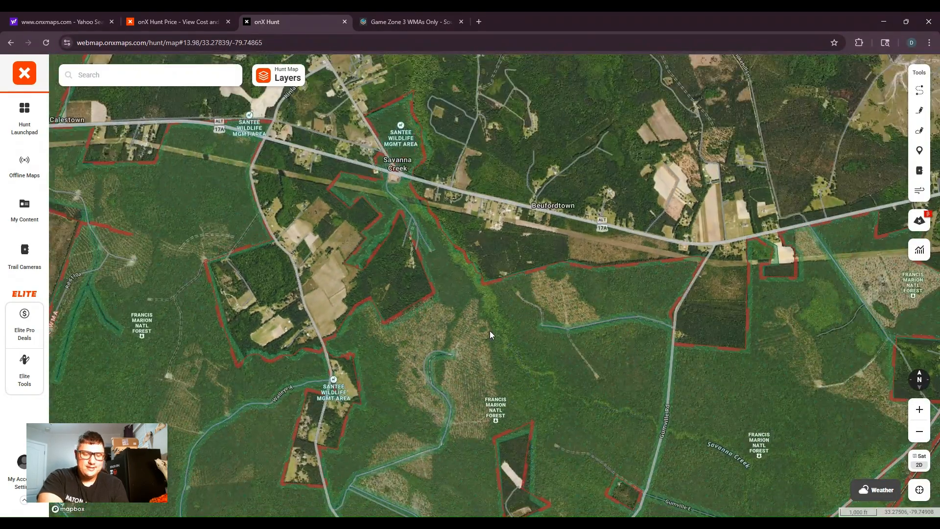
{"action": "left_click_drag", "start_coordinate": [512, 351], "coordinate": [522, 293]}
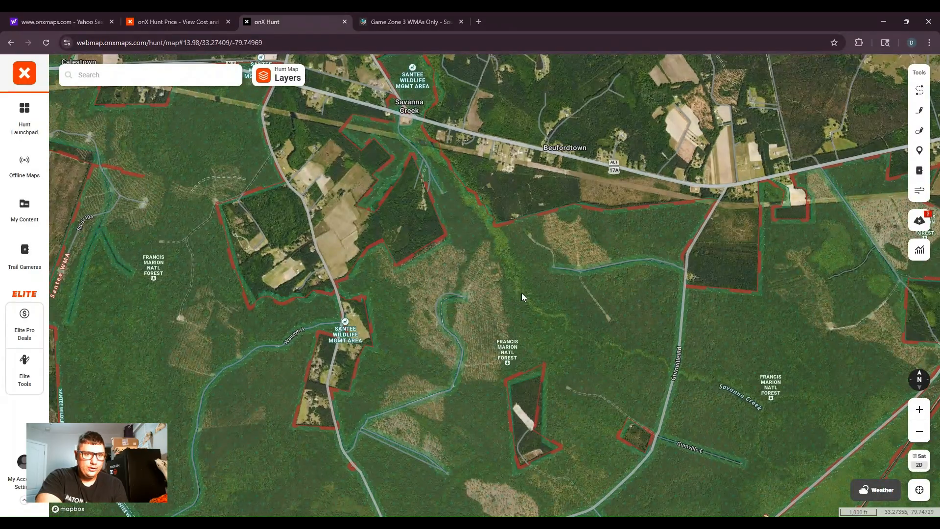
{"action": "left_click_drag", "start_coordinate": [398, 324], "coordinate": [524, 282]}
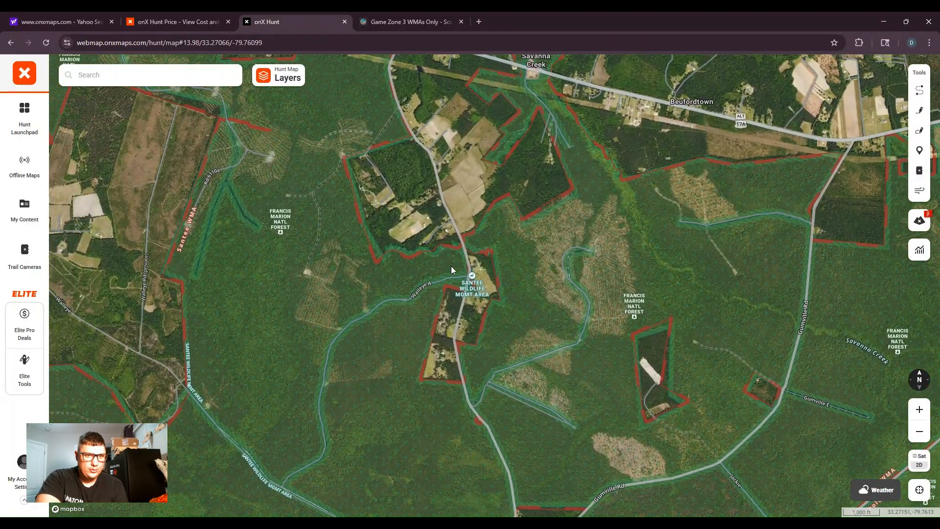
{"action": "left_click_drag", "start_coordinate": [451, 266], "coordinate": [512, 311]}
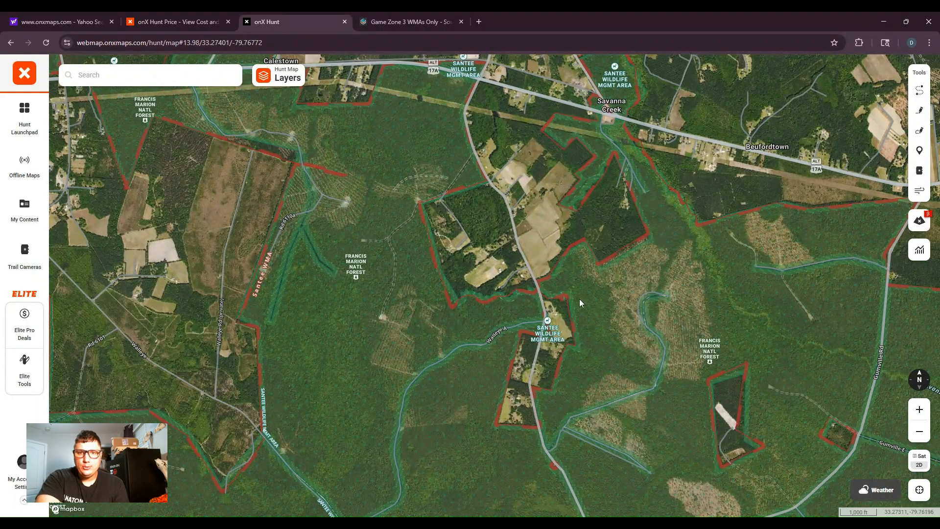
{"action": "left_click_drag", "start_coordinate": [605, 304], "coordinate": [516, 256]}
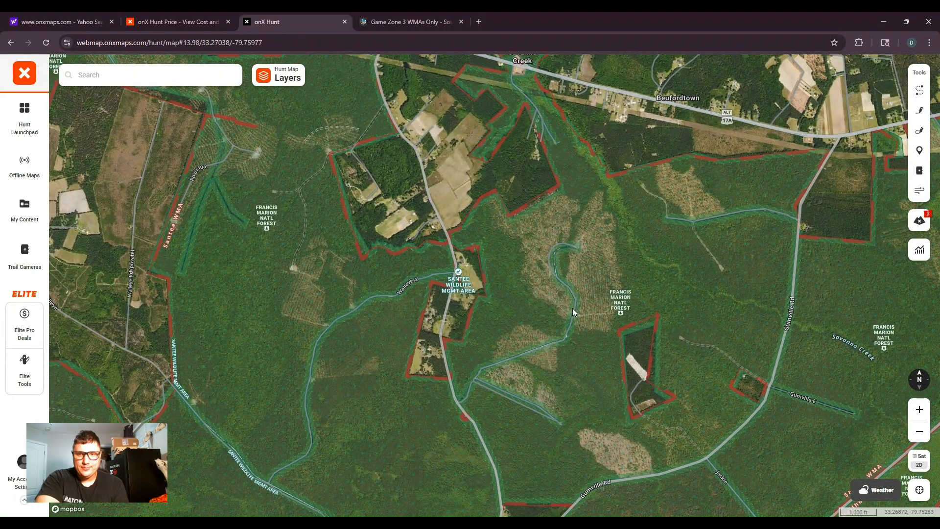